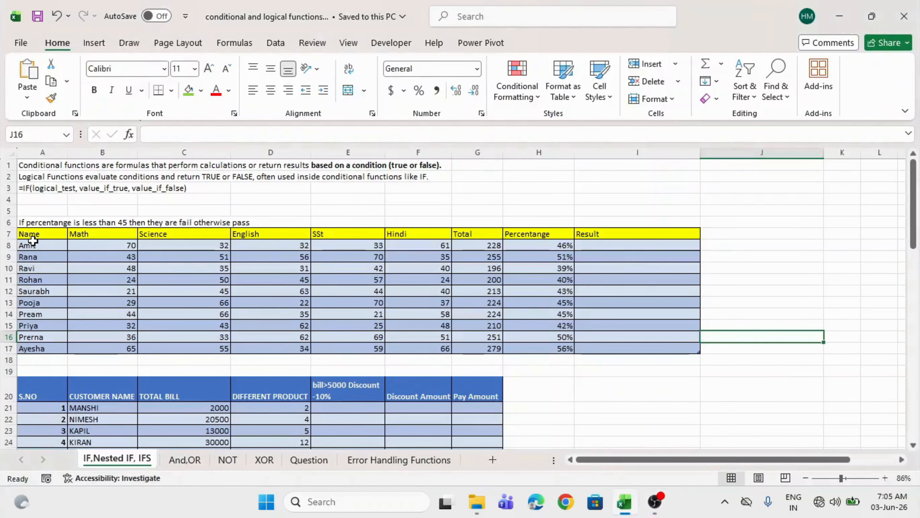
# - Examine the student marks table's subject, total, percentage and Result columns, and the pass/fail rule in A6
pyautogui.moveTo(27, 235); pyautogui.dragTo(650, 351)
pyautogui.hotkey('ctrl', 't')
pyautogui.press('Return')
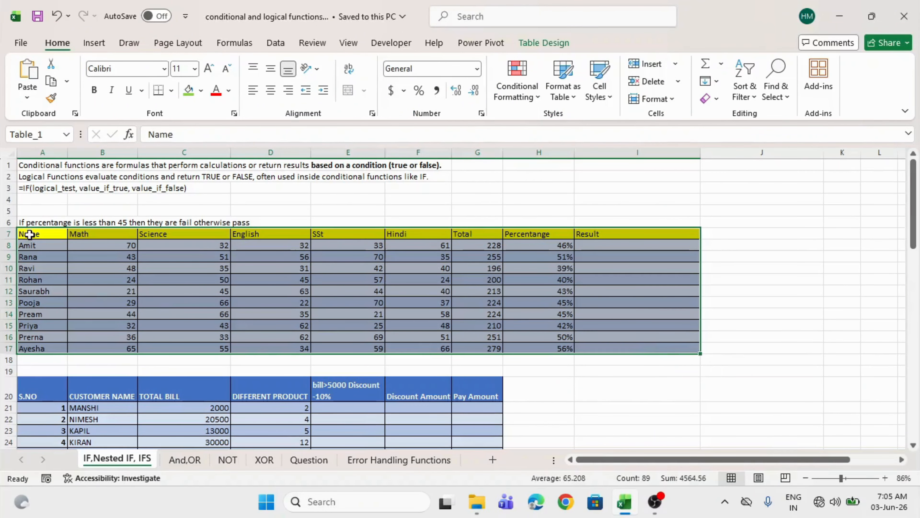
pyautogui.moveTo(28, 234); pyautogui.dragTo(553, 348)
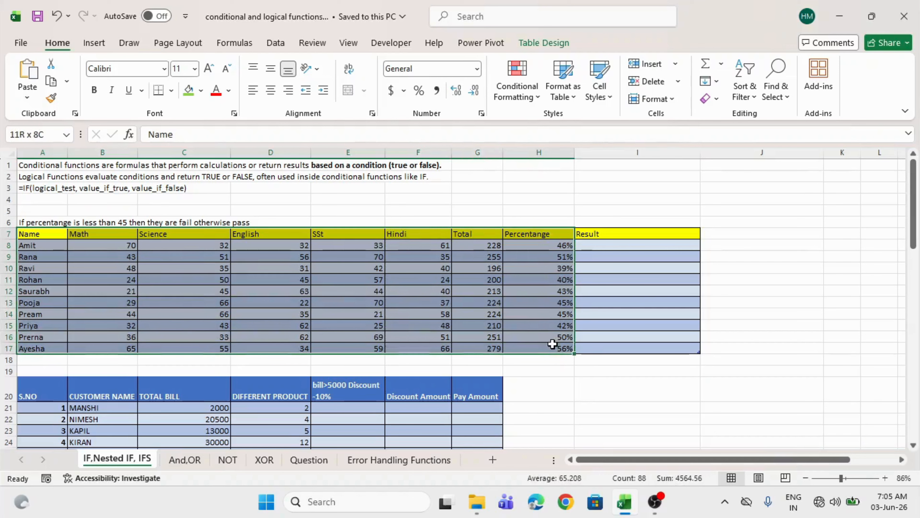
pyautogui.click(35, 235)
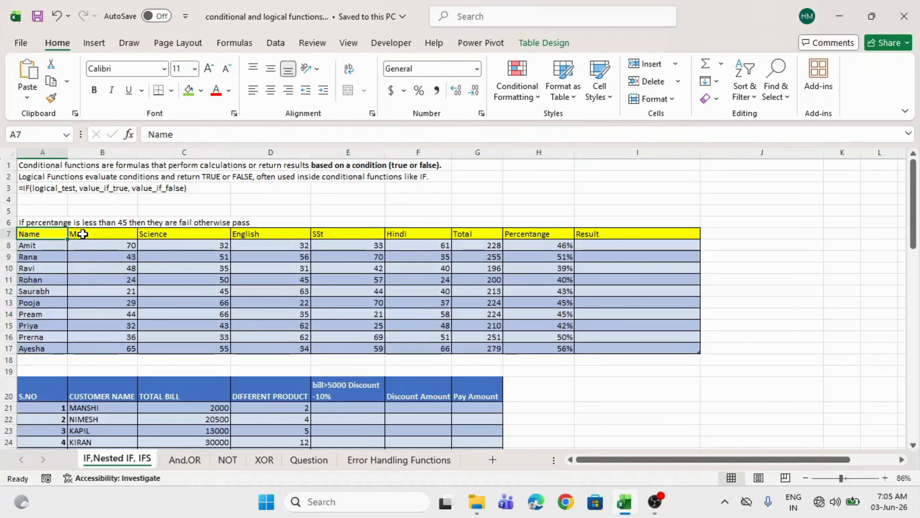
pyautogui.moveTo(82, 232); pyautogui.dragTo(432, 348)
pyautogui.click(485, 234)
pyautogui.moveTo(486, 234); pyautogui.dragTo(487, 349)
pyautogui.click(546, 236)
pyautogui.moveTo(546, 237); pyautogui.dragTo(544, 349)
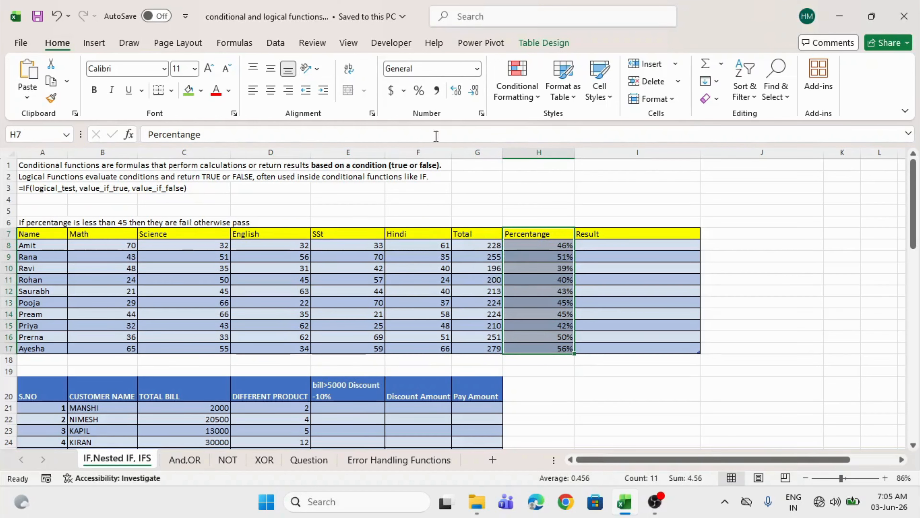
pyautogui.click(618, 246)
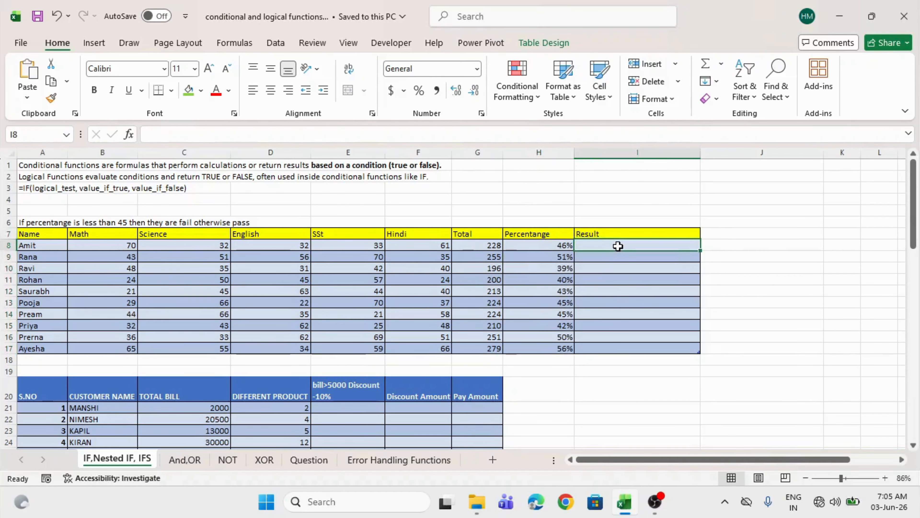
pyautogui.click(22, 223)
pyautogui.moveTo(22, 223); pyautogui.dragTo(228, 223)
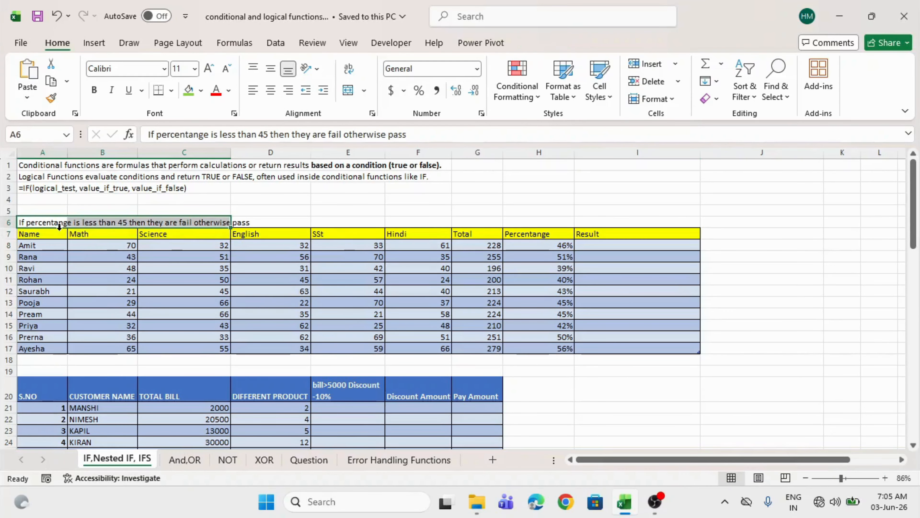
pyautogui.click(555, 246)
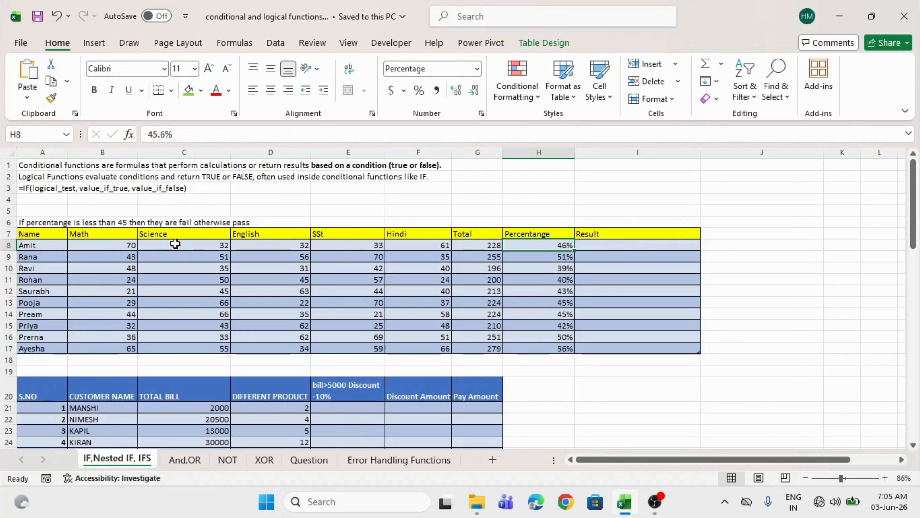
pyautogui.click(643, 250)
pyautogui.click(553, 245)
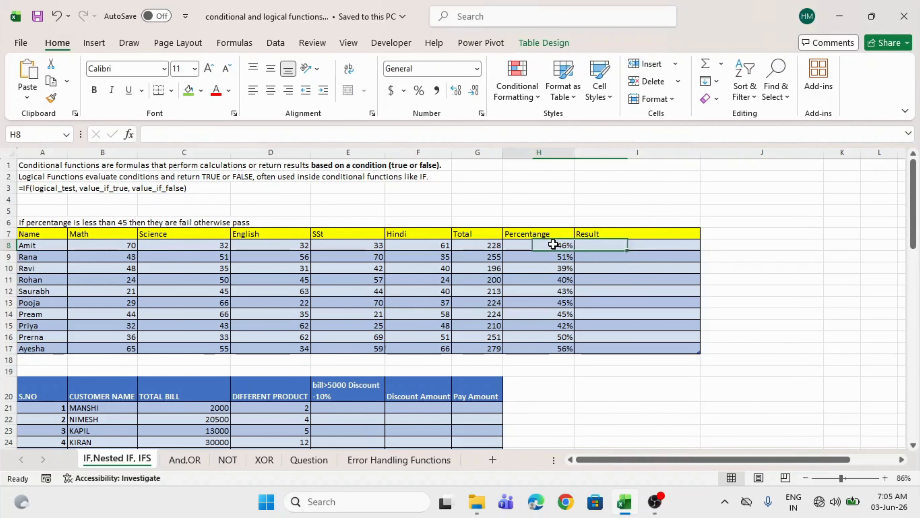
# - Begin an IF formula in I8, the first Result cell, testing whether the percentage in H8 is greater than 45%
pyautogui.click(611, 245)
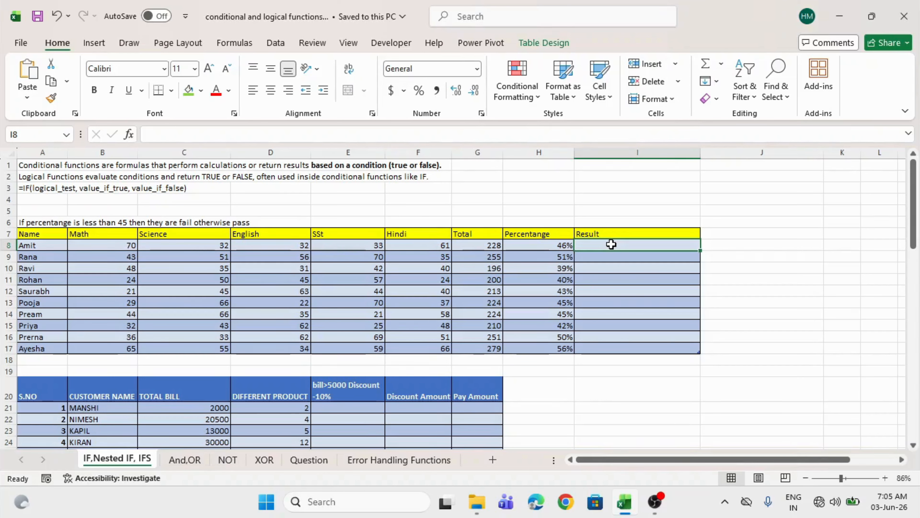
pyautogui.doubleClick(611, 244)
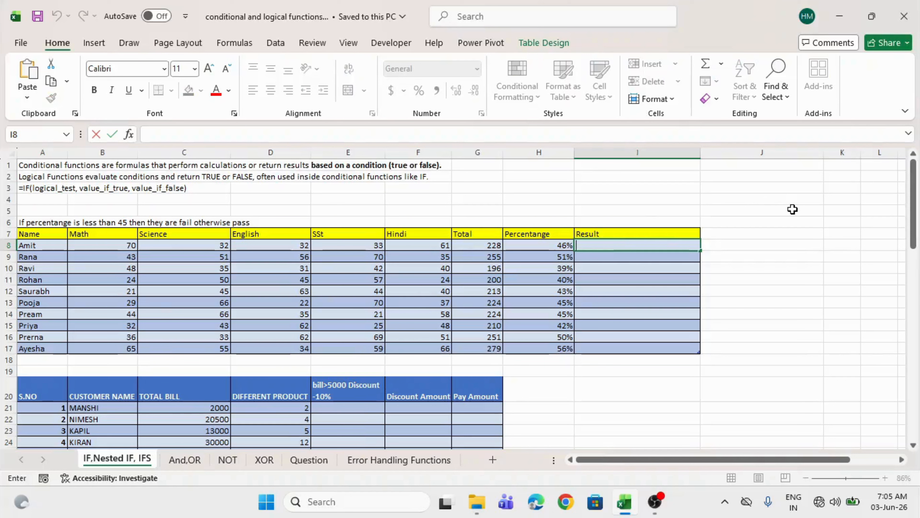
pyautogui.write('=IF(')
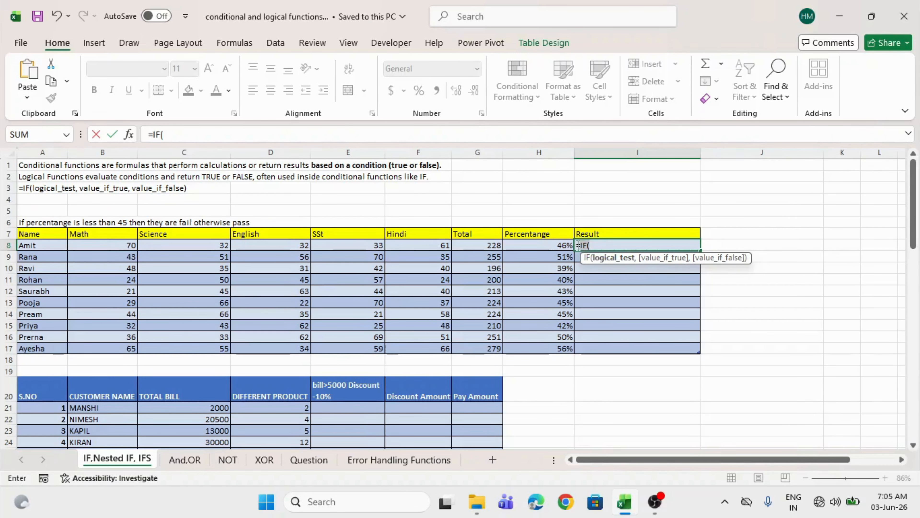
pyautogui.click(597, 248)
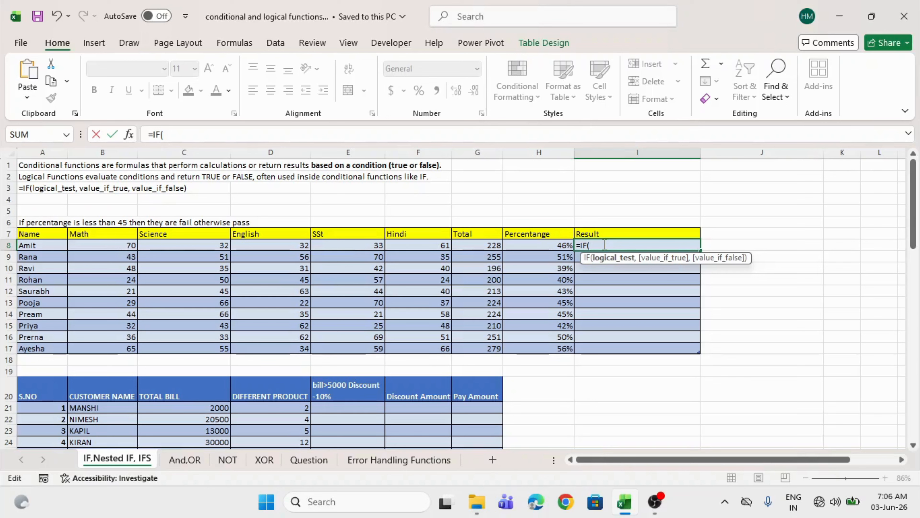
pyautogui.click(548, 245)
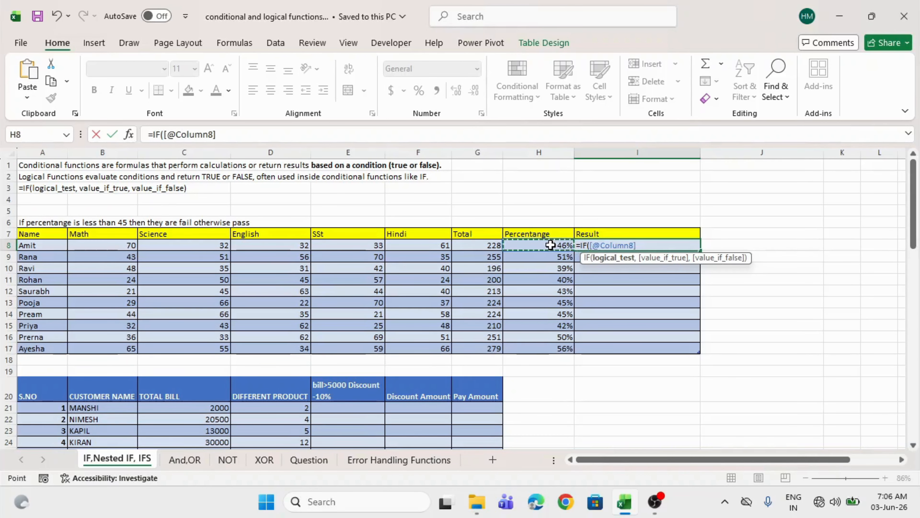
pyautogui.write('>')
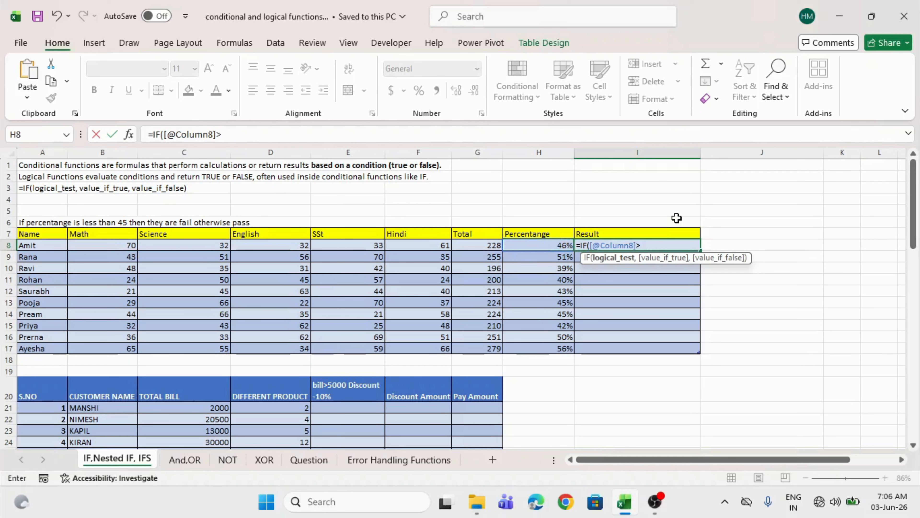
pyautogui.write('45%')
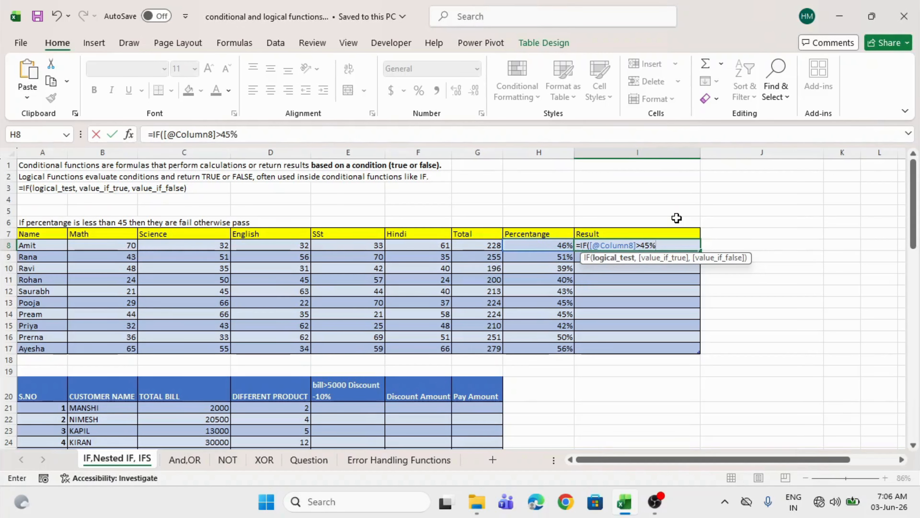
# - Complete the IF formula in I8 so it returns "Pass" when true and "Fail" when false
pyautogui.write(',')
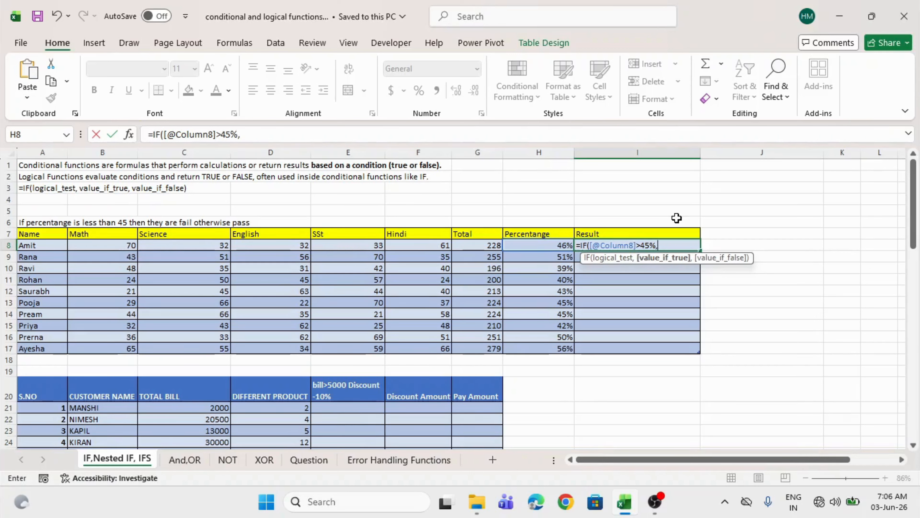
pyautogui.write('"Pass')
pyautogui.write(',')
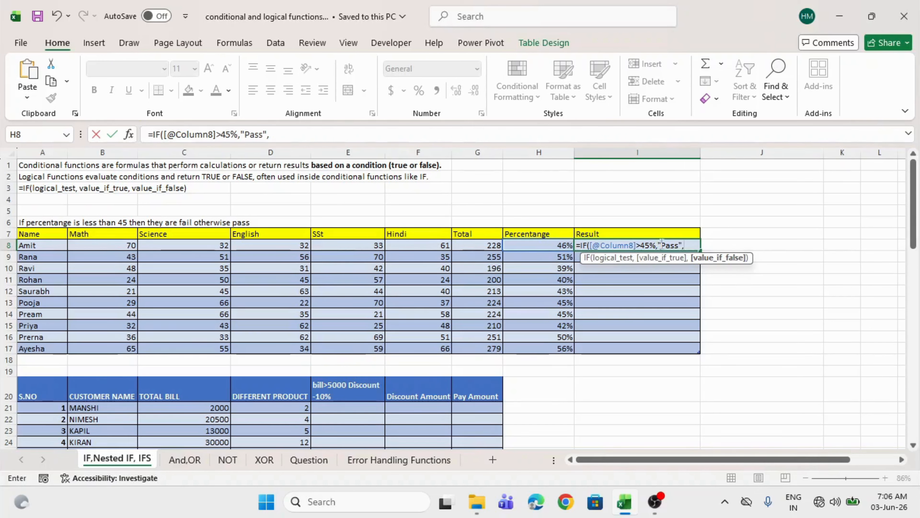
pyautogui.click(687, 245)
pyautogui.write('"Fail')
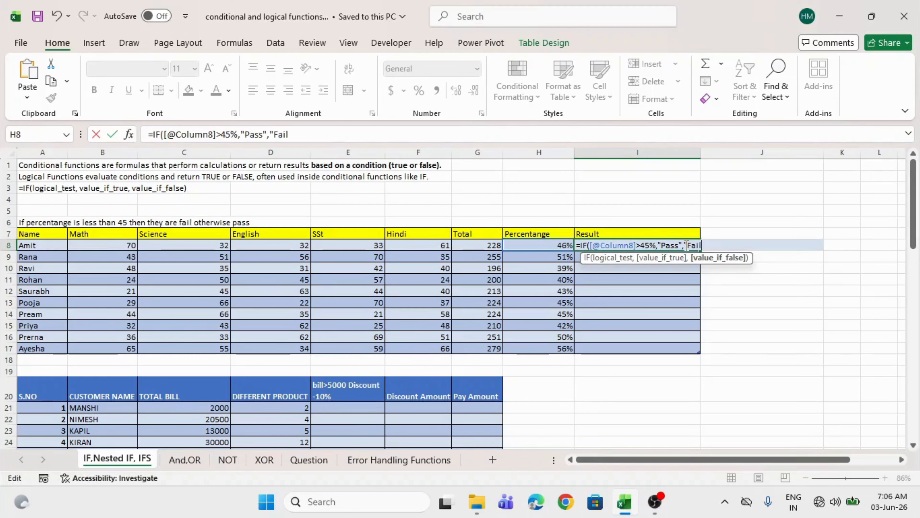
pyautogui.write('")')
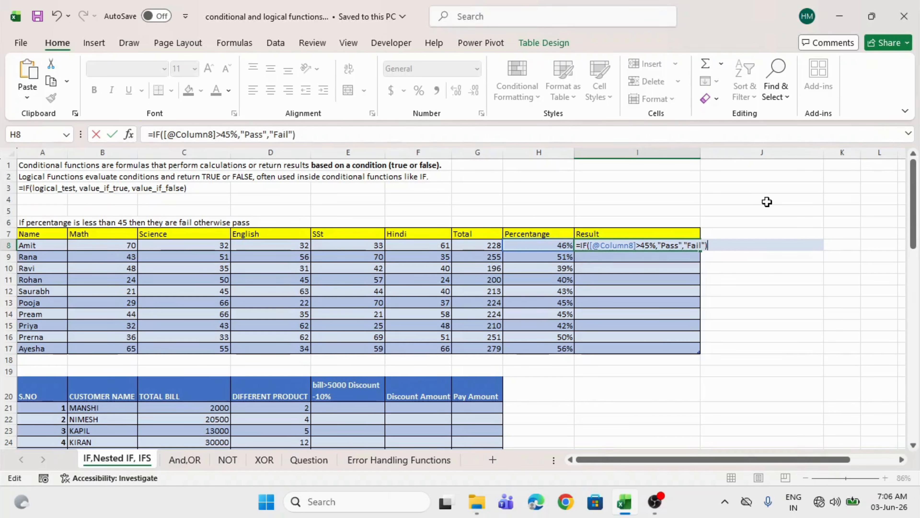
pyautogui.press('Return')
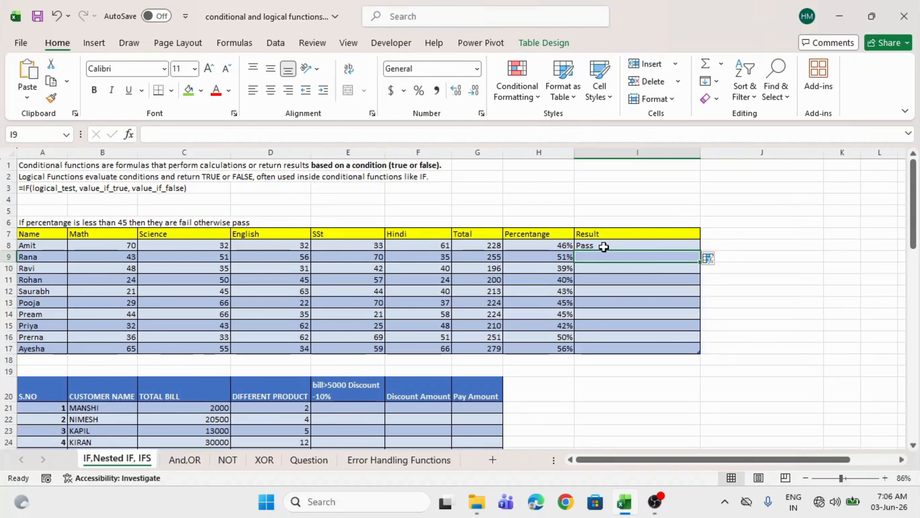
# - Fill the Pass/Fail formula from I8 down the Result column to I17 and review the results
pyautogui.click(627, 245)
pyautogui.click(540, 245)
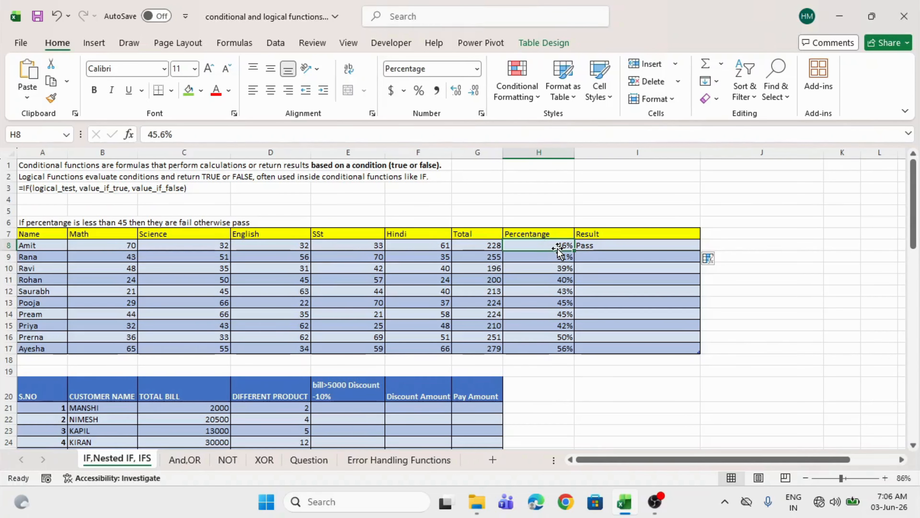
pyautogui.click(643, 245)
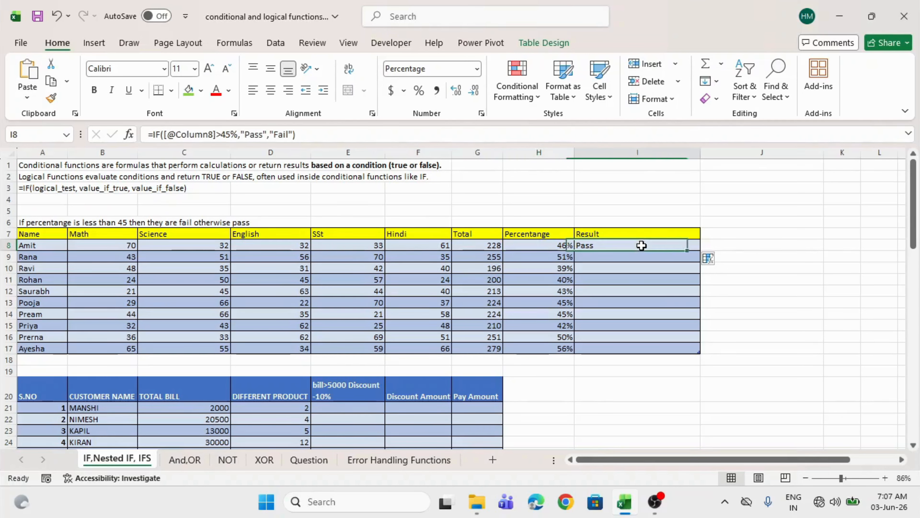
pyautogui.moveTo(700, 250); pyautogui.dragTo(697, 350)
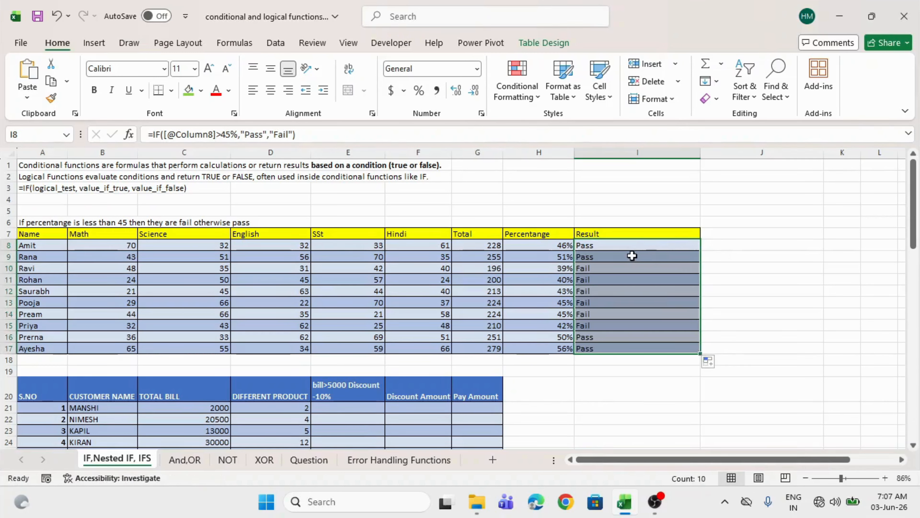
pyautogui.moveTo(625, 245); pyautogui.dragTo(618, 349)
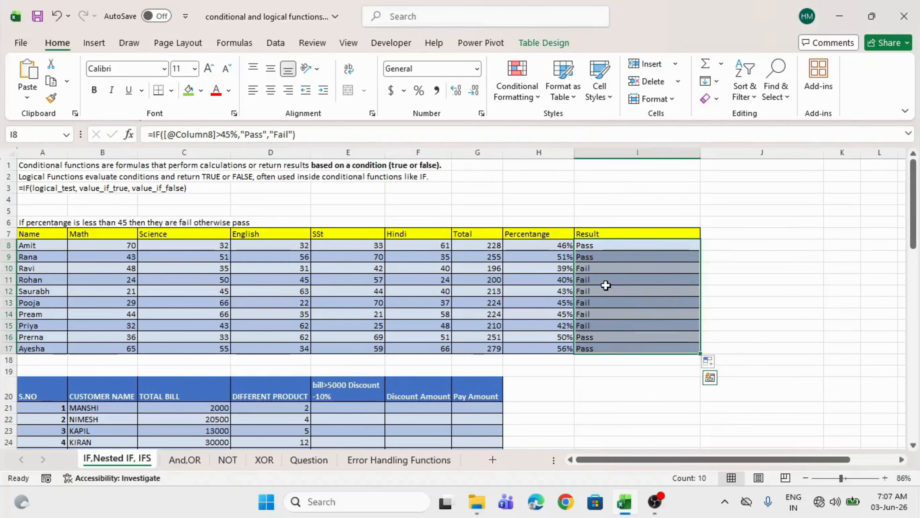
pyautogui.moveTo(590, 244); pyautogui.dragTo(596, 349)
pyautogui.moveTo(36, 235); pyautogui.dragTo(600, 357)
pyautogui.click(543, 244)
# - Examine the customer billing table's Total Bill and Different Product columns and its discount rule for bills over 5000
pyautogui.scroll(-3, 544, 241)
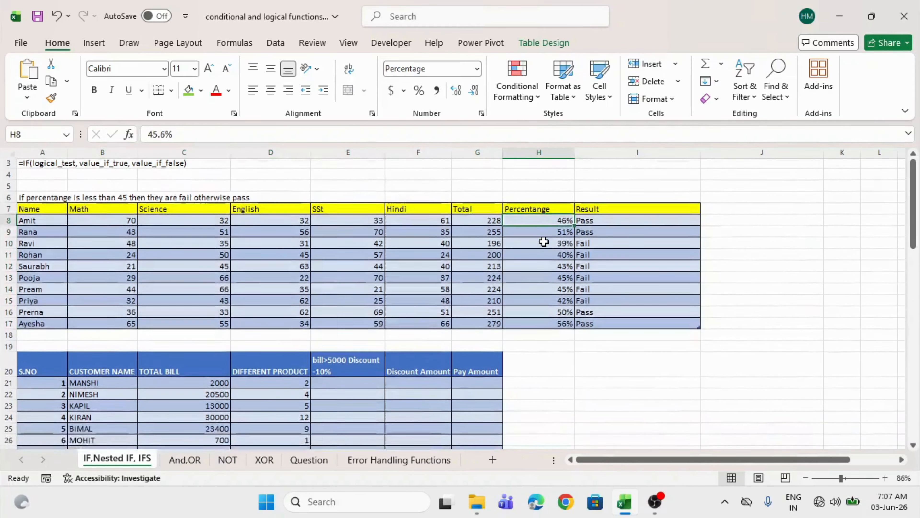
pyautogui.scroll(-2, 544, 241)
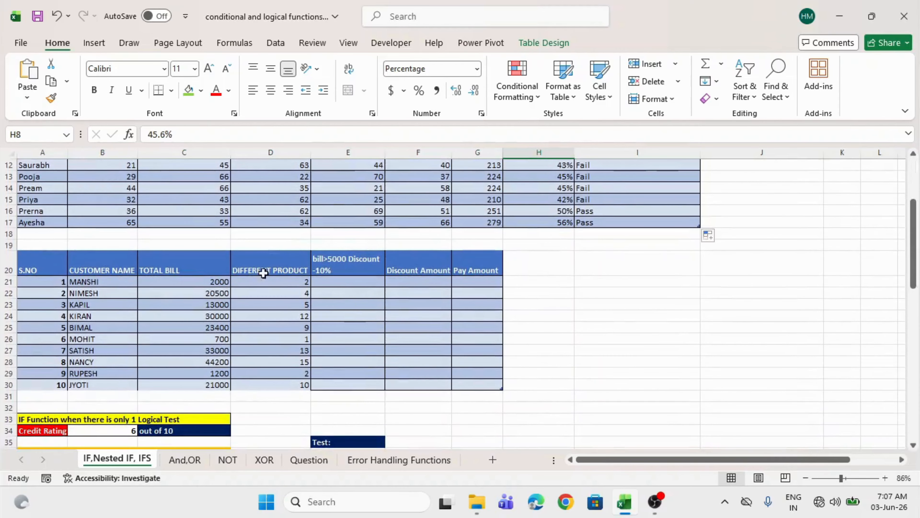
pyautogui.moveTo(24, 268); pyautogui.dragTo(304, 385)
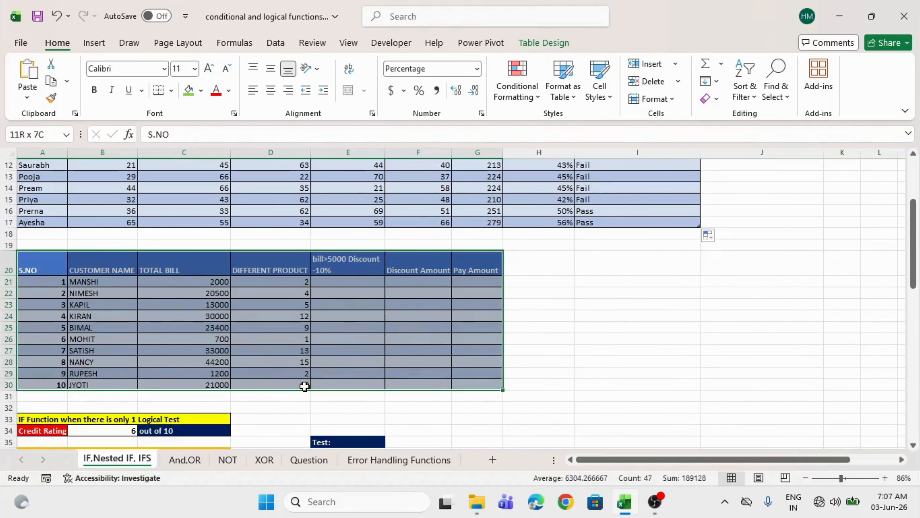
pyautogui.click(102, 269)
pyautogui.click(185, 264)
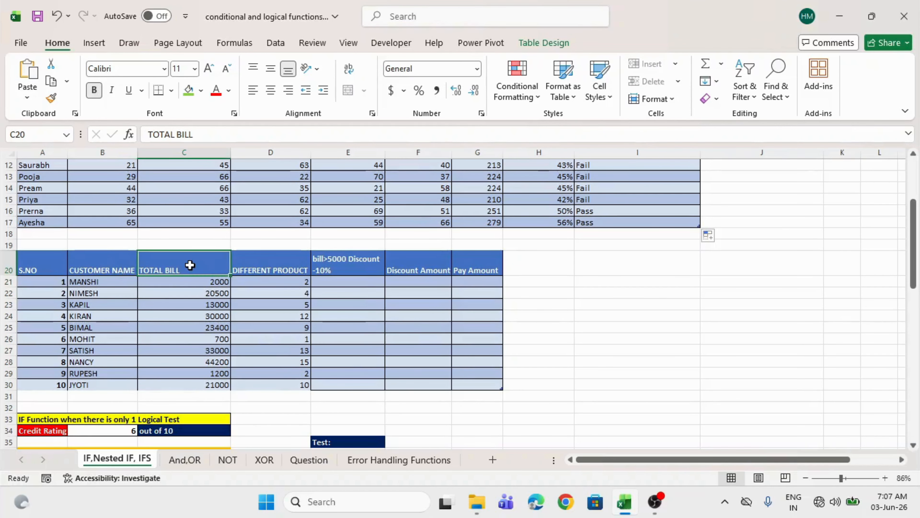
pyautogui.moveTo(259, 263); pyautogui.dragTo(256, 381)
pyautogui.click(248, 284)
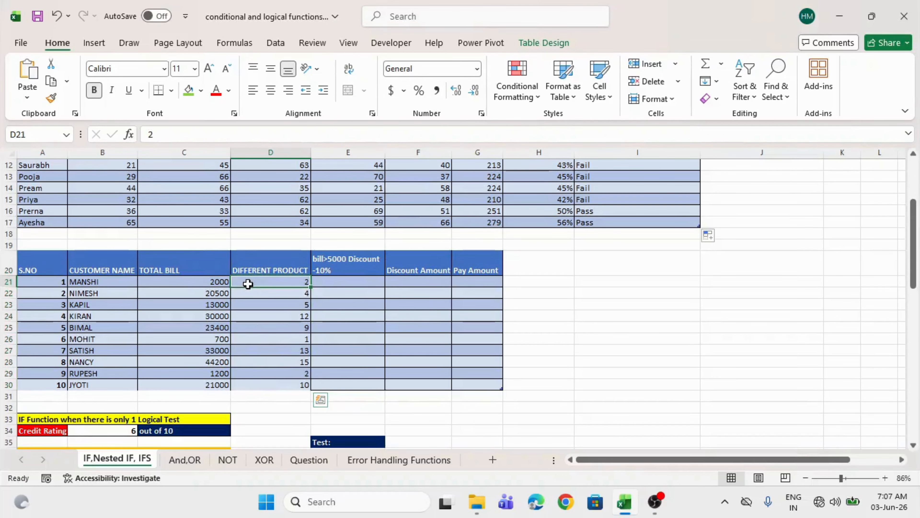
pyautogui.click(351, 280)
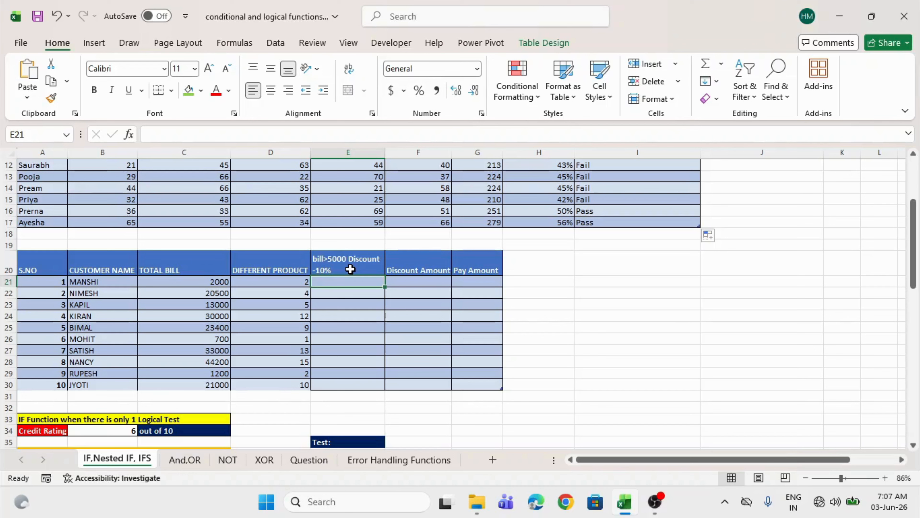
pyautogui.click(334, 252)
pyautogui.moveTo(208, 281); pyautogui.dragTo(194, 383)
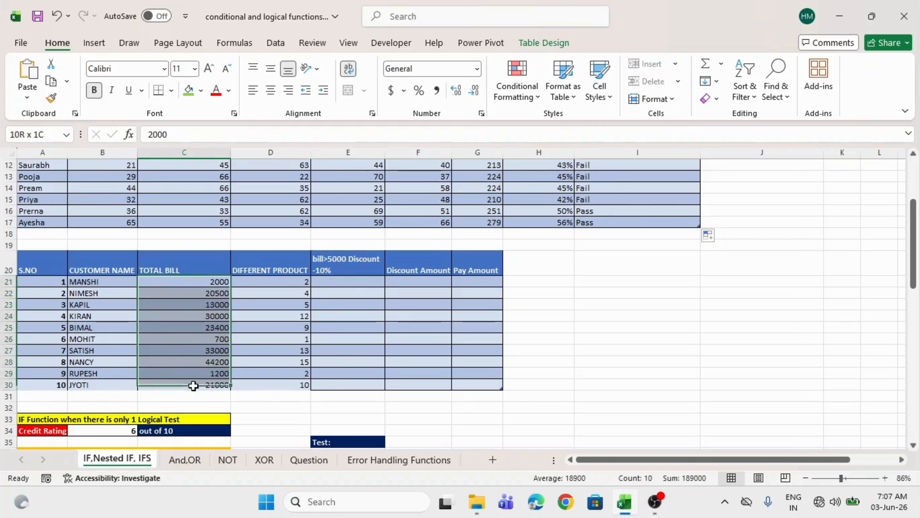
pyautogui.click(204, 290)
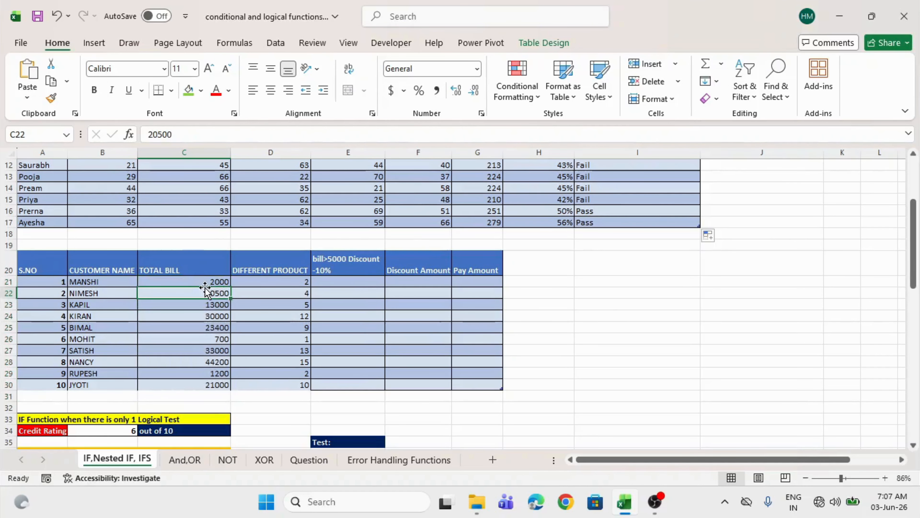
# - Begin an IF formula in E21, the first discount cell, testing whether the row's Total Bill is greater than 5000
pyautogui.click(344, 282)
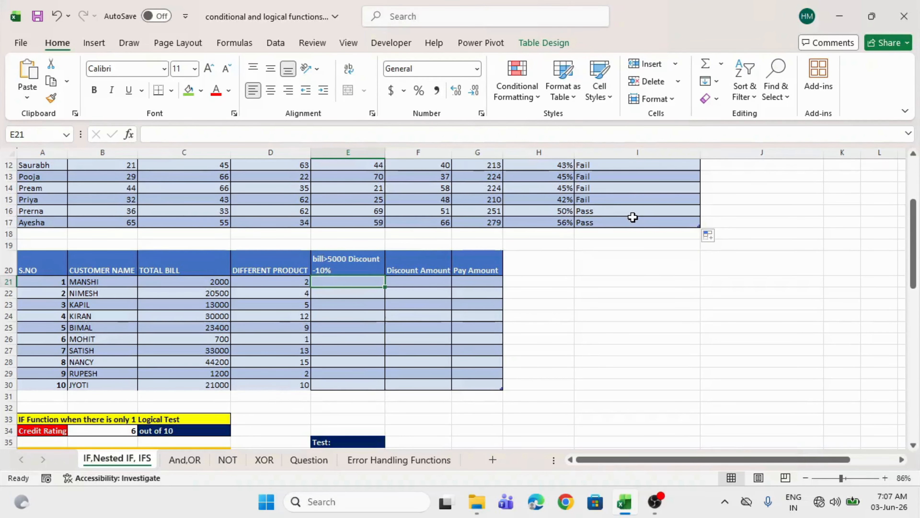
pyautogui.write('=')
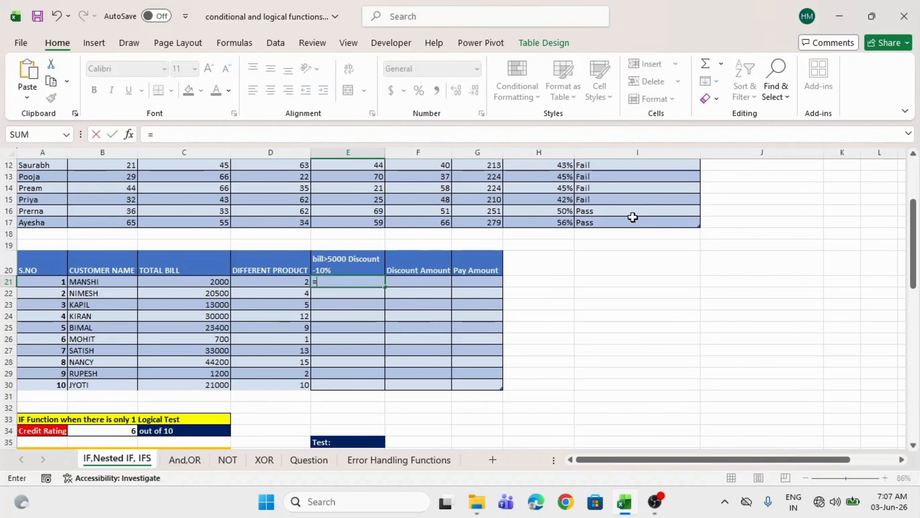
pyautogui.write('if')
pyautogui.press('Tab')
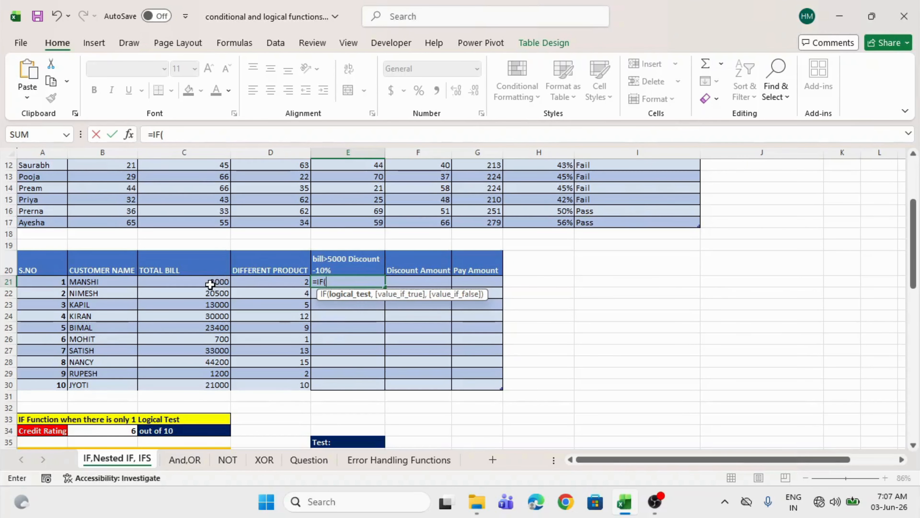
pyautogui.click(197, 282)
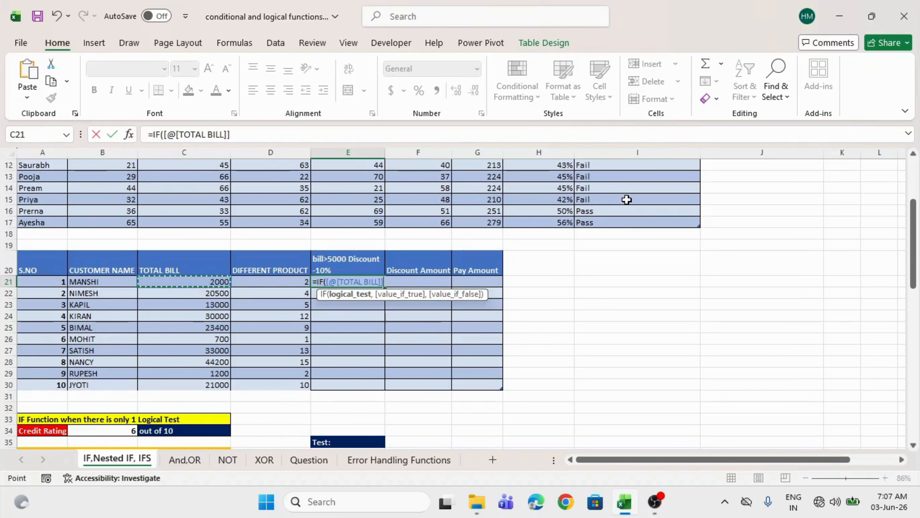
pyautogui.write('>500')
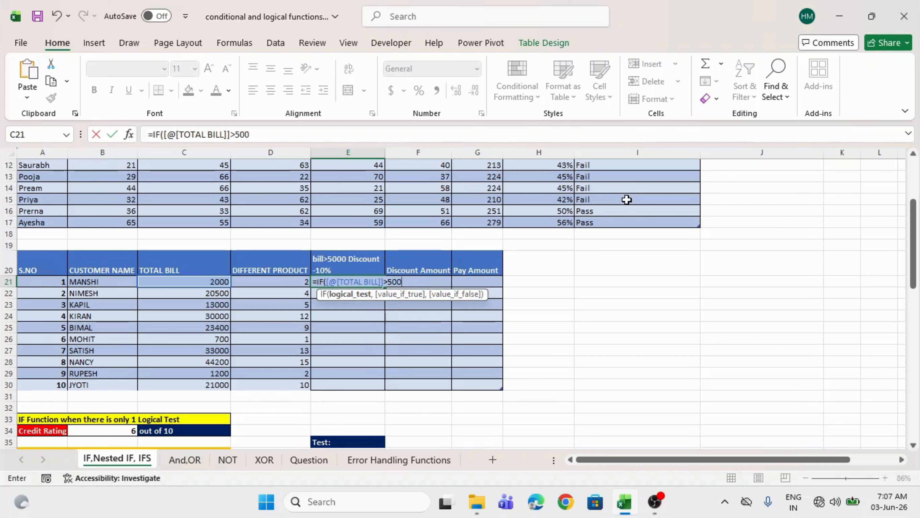
pyautogui.write('0,')
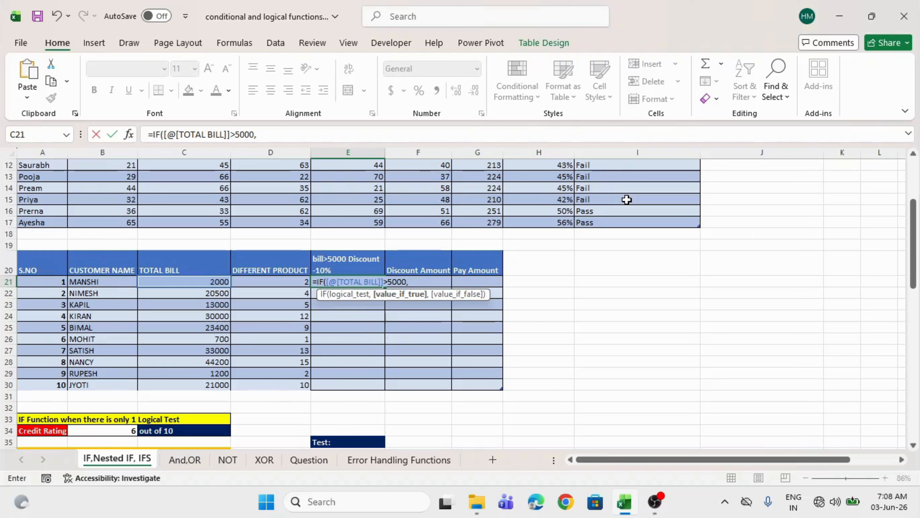
# - Complete the IF formula in E21 so it returns 10% when true and 0% when false
pyautogui.write('10%,')
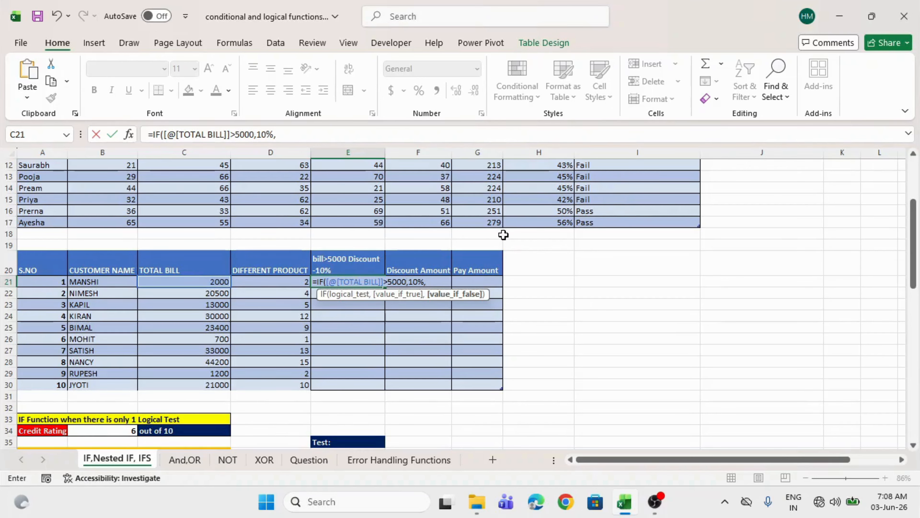
pyautogui.write('0')
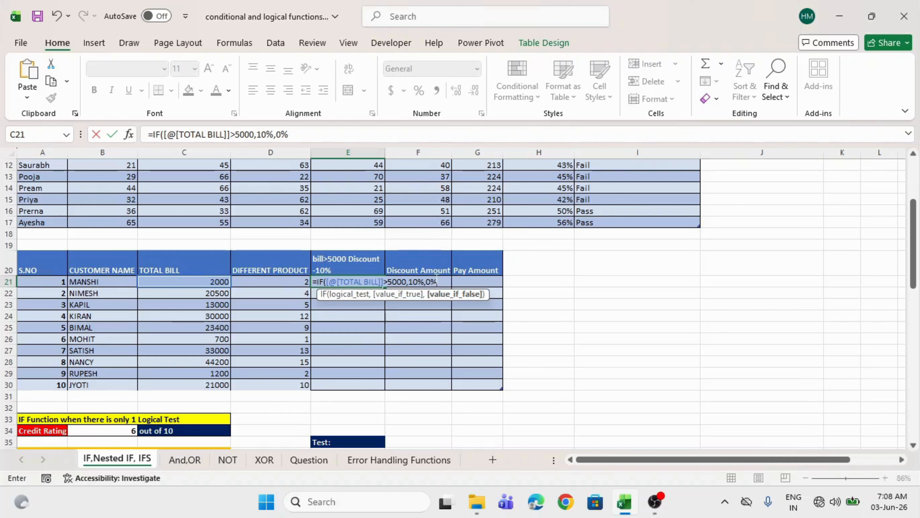
pyautogui.click(443, 280)
pyautogui.write(')')
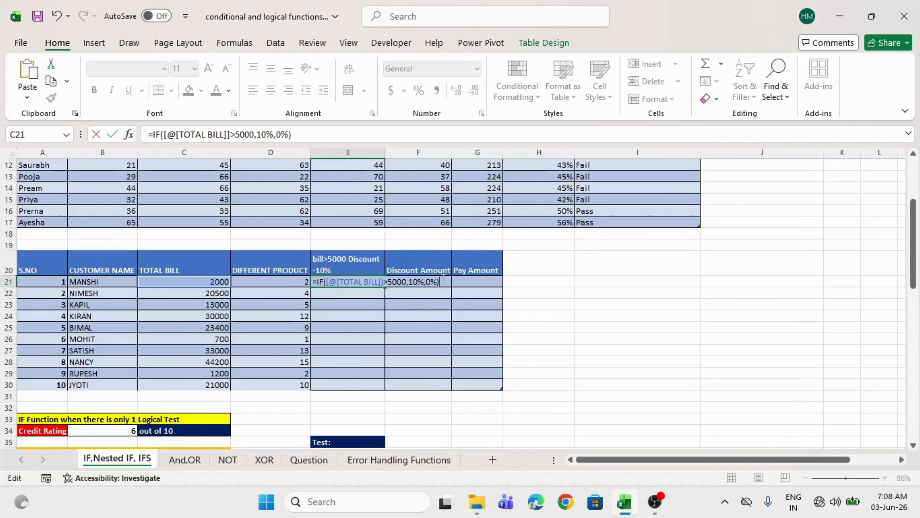
pyautogui.press('Return')
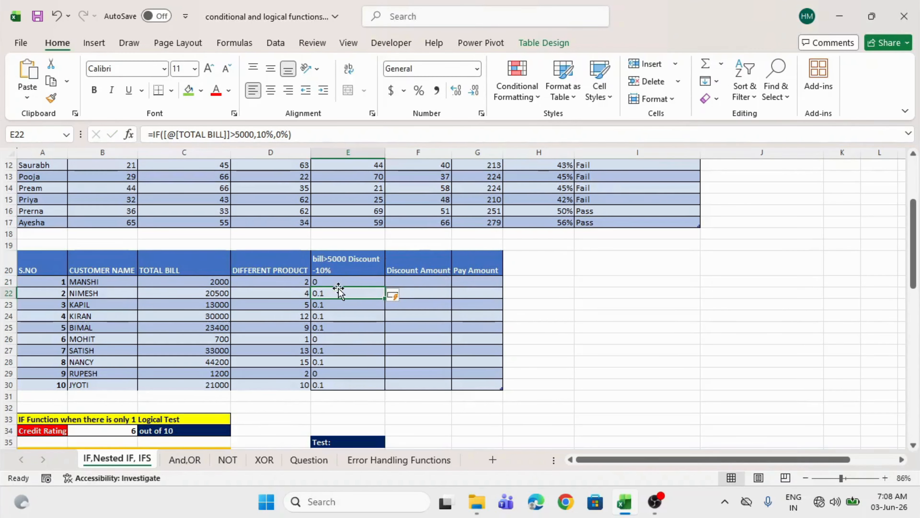
# - Format the discount cells E21 to E30 as percentages
pyautogui.moveTo(338, 279); pyautogui.dragTo(335, 383)
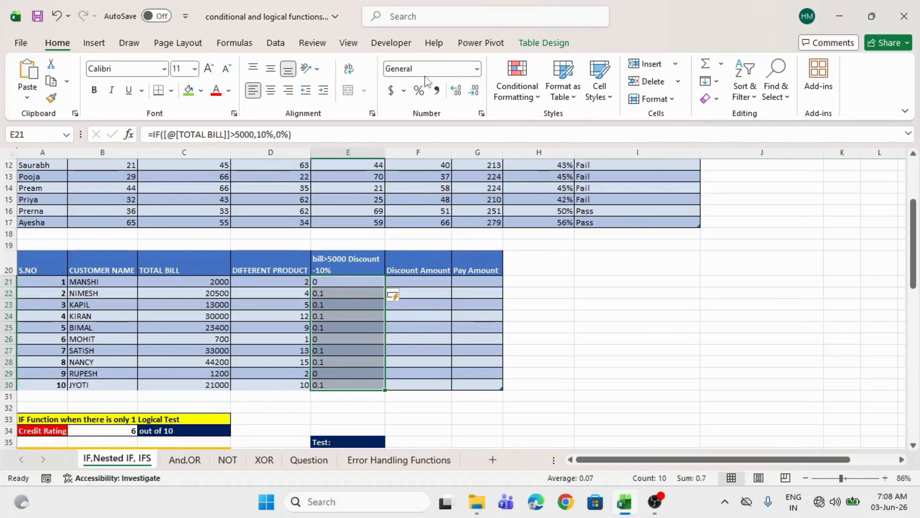
pyautogui.moveTo(336, 283); pyautogui.dragTo(330, 383)
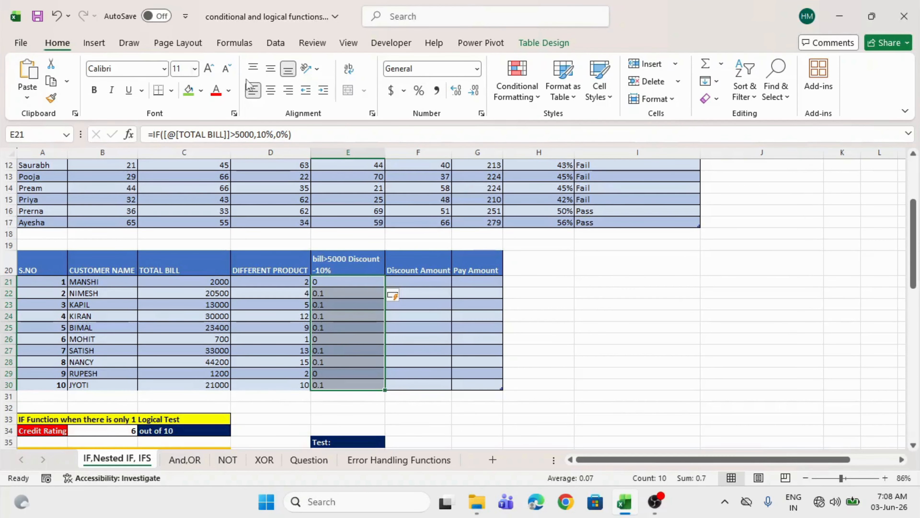
pyautogui.click(420, 94)
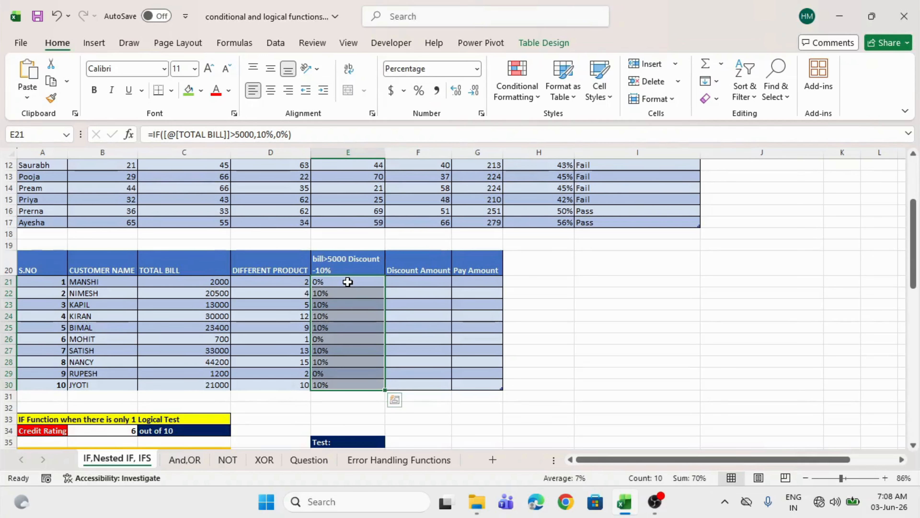
# - Fit column F to its contents and enter a formula in F21 multiplying Total Bill by the discount percentage
pyautogui.click(412, 280)
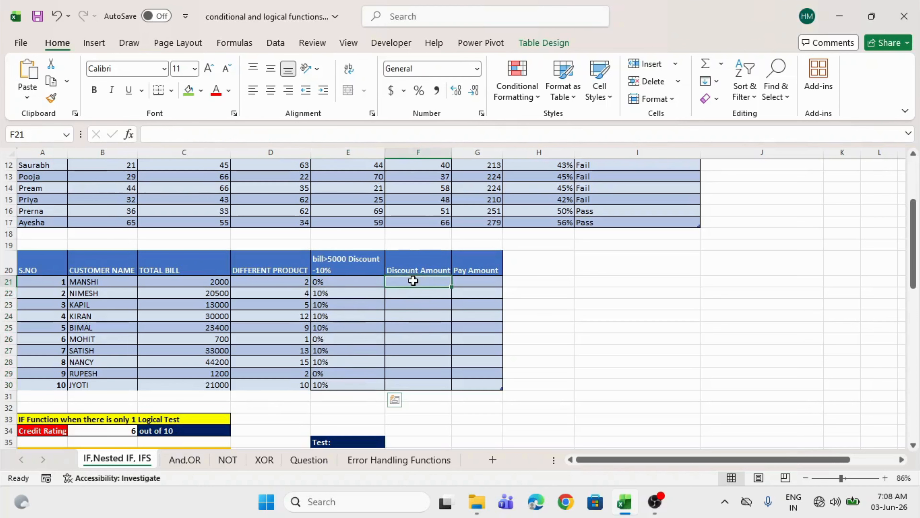
pyautogui.doubleClick(450, 152)
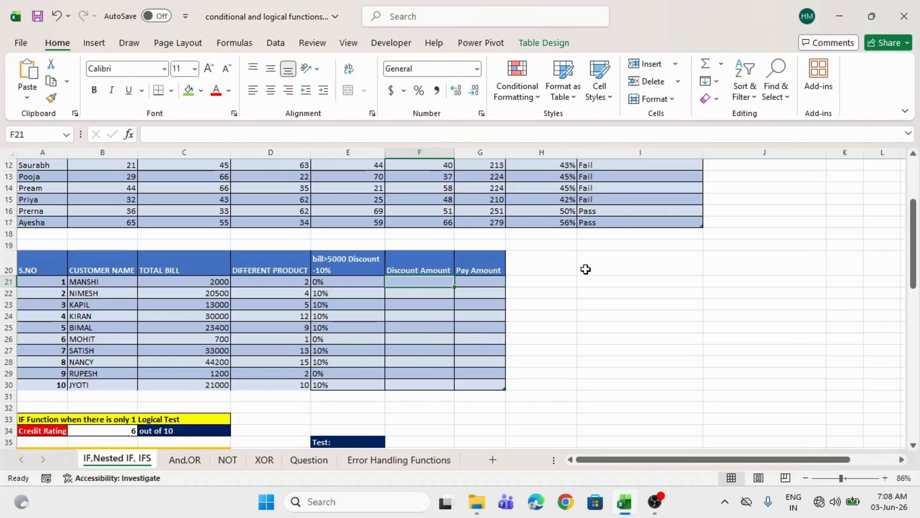
pyautogui.write('=')
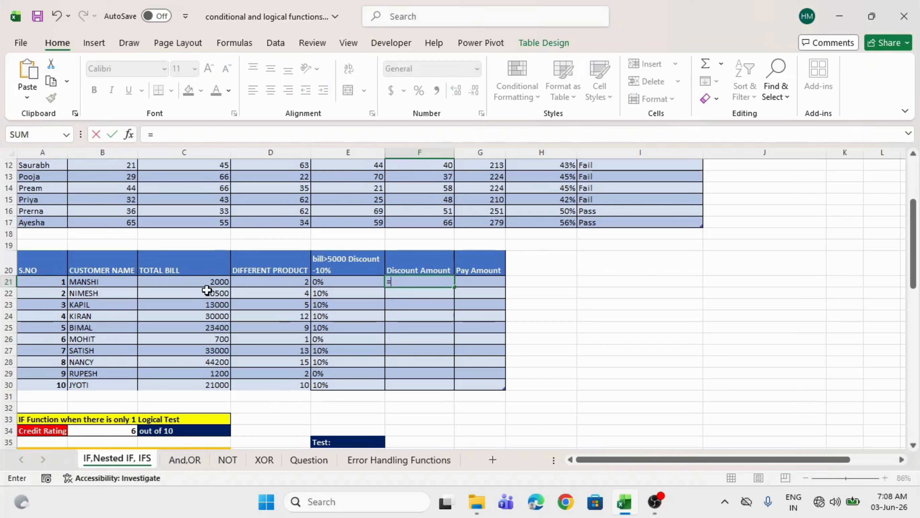
pyautogui.click(203, 283)
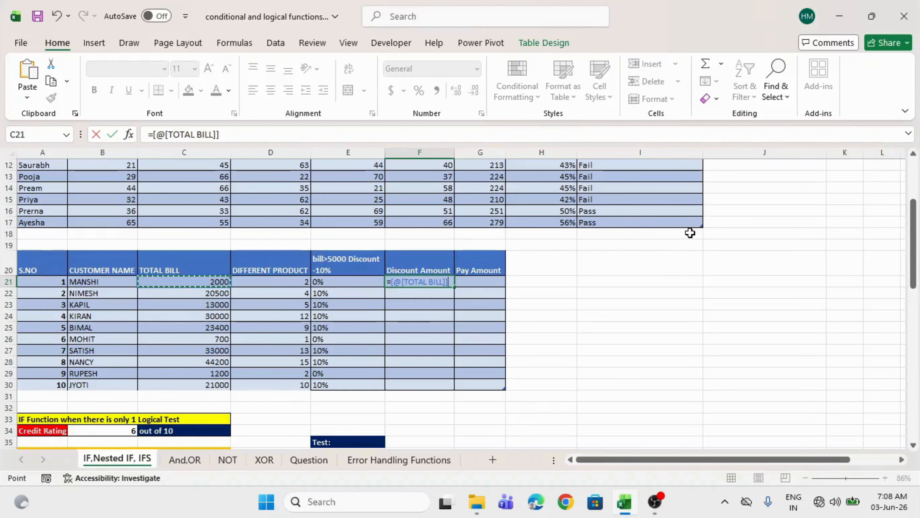
pyautogui.write('*')
pyautogui.click(328, 282)
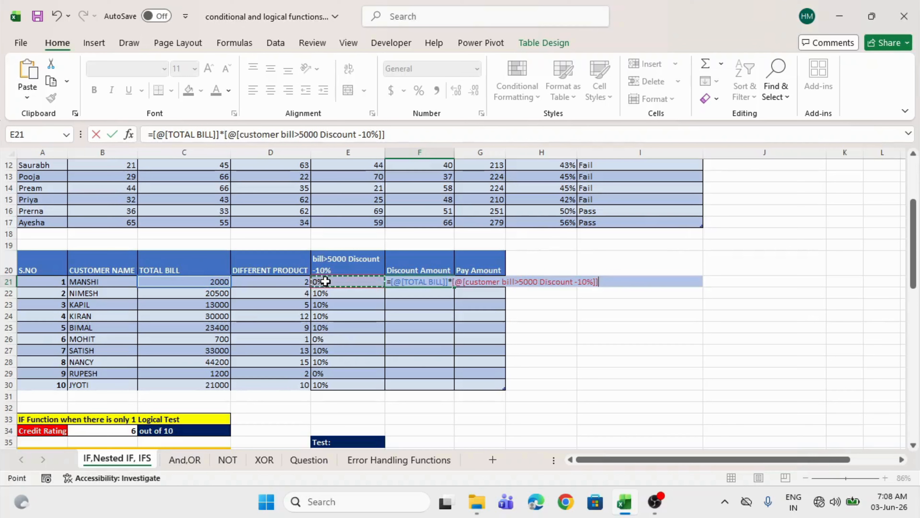
pyautogui.press('Return')
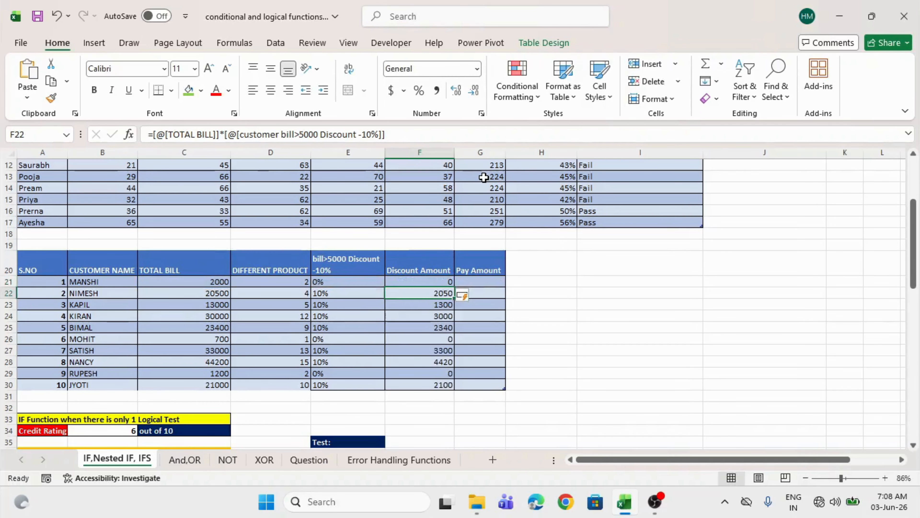
# - Check the Discount Amount column against the Total Bill and discount percentage, using row 22 as the example
pyautogui.moveTo(419, 282); pyautogui.dragTo(416, 381)
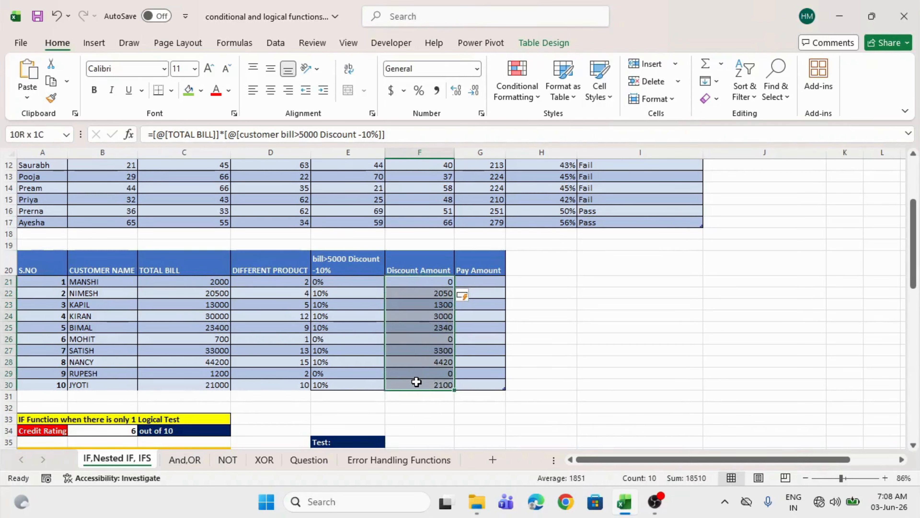
pyautogui.click(333, 292)
pyautogui.click(438, 290)
pyautogui.click(215, 290)
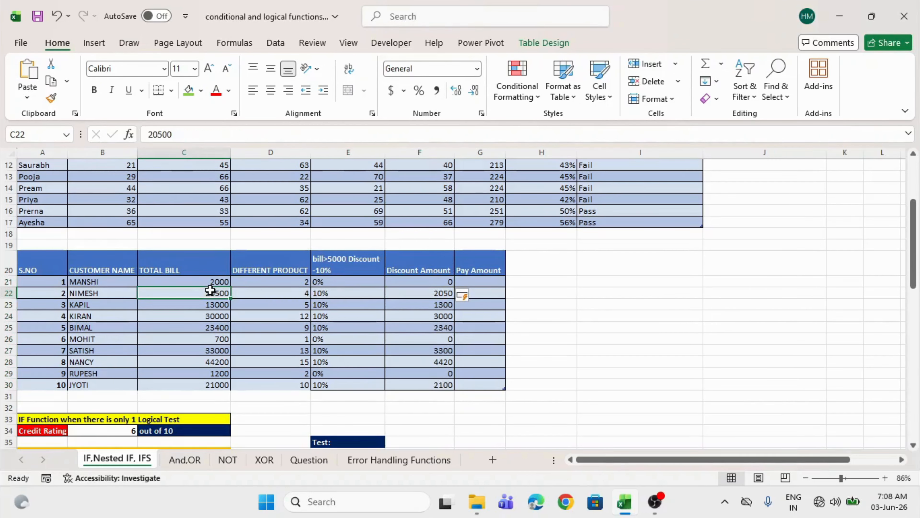
pyautogui.click(315, 293)
pyautogui.click(431, 289)
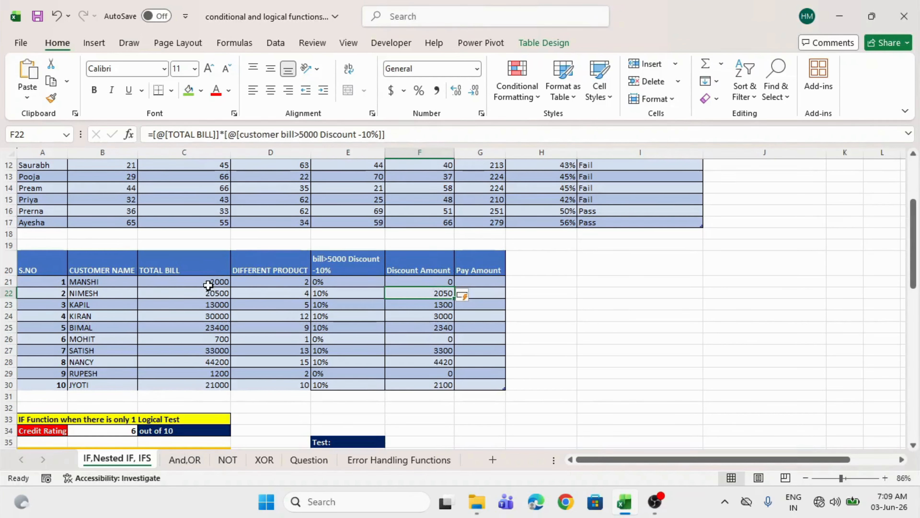
pyautogui.moveTo(208, 283); pyautogui.dragTo(419, 379)
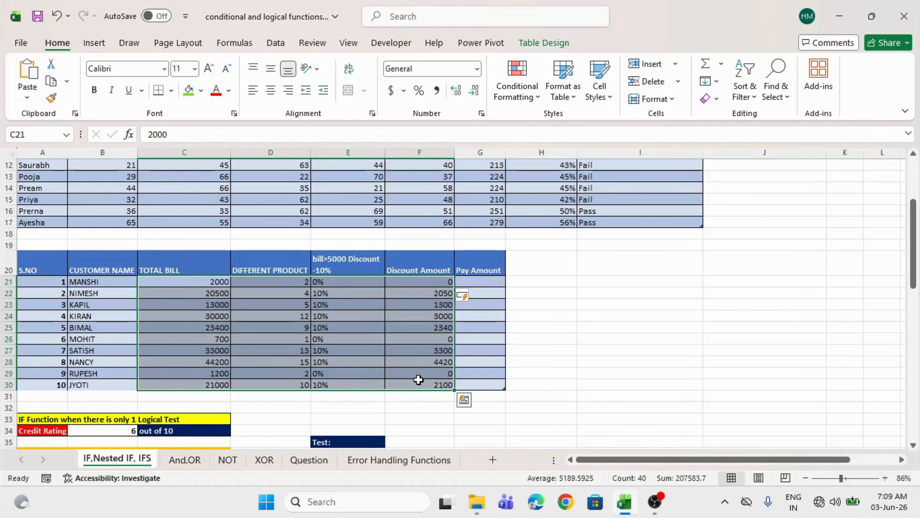
# - Enter a formula in G21, the first Pay Amount cell, subtracting Discount Amount from Total Bill
pyautogui.click(489, 282)
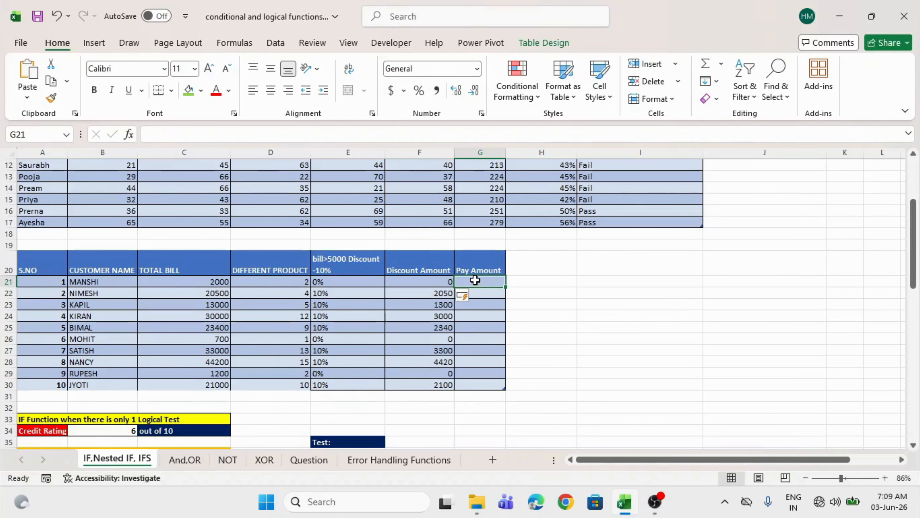
pyautogui.write('=')
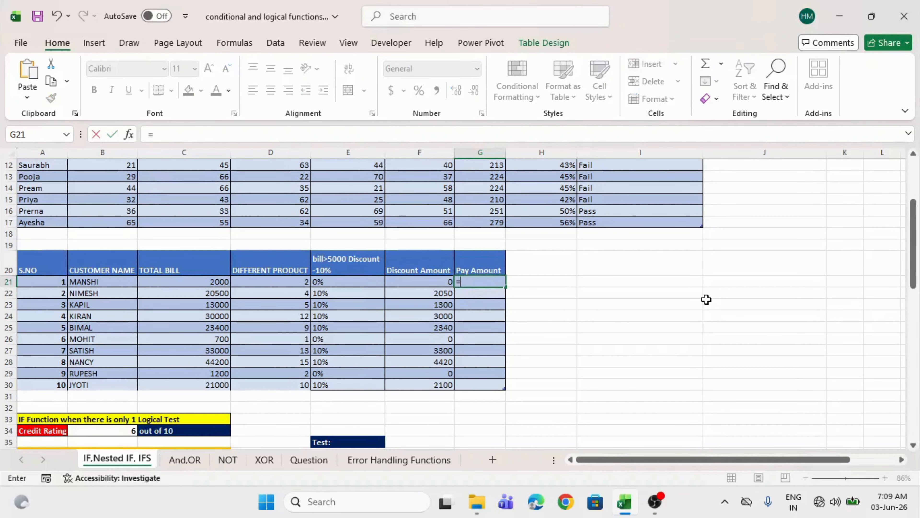
pyautogui.click(213, 282)
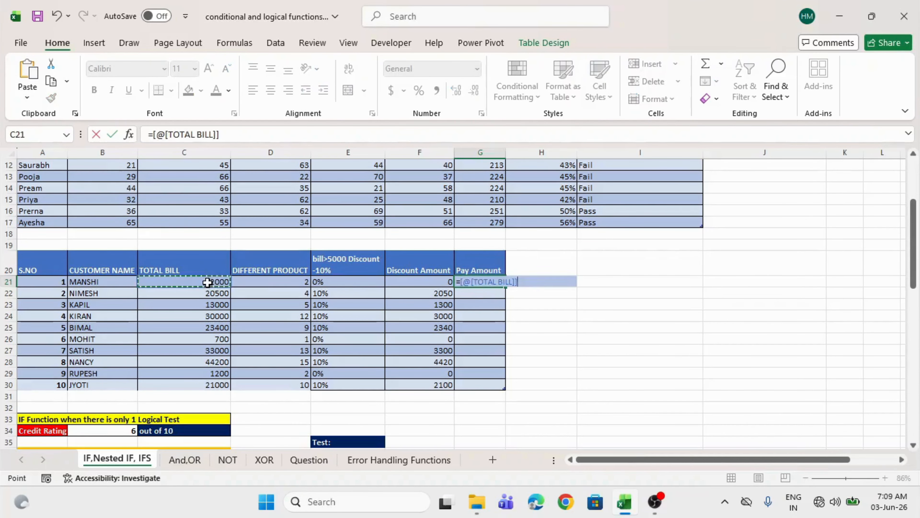
pyautogui.write('-')
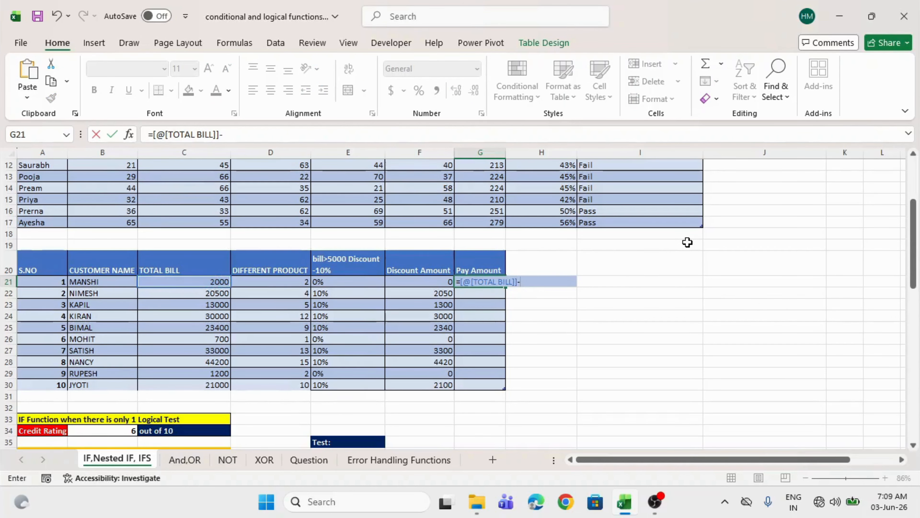
pyautogui.click(432, 282)
pyautogui.press('Return')
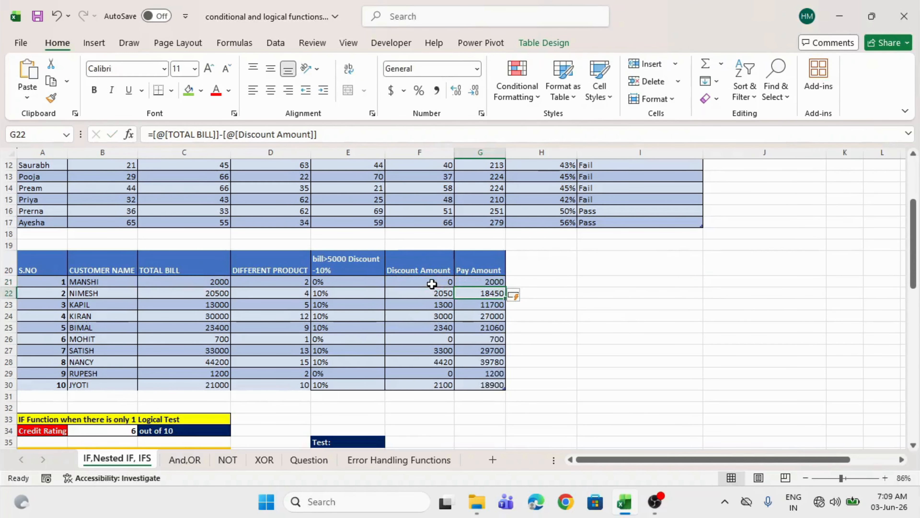
# - Compare the Pay Amount results with the Total Bill values in rows 21 and 22 of the billing table
pyautogui.click(219, 286)
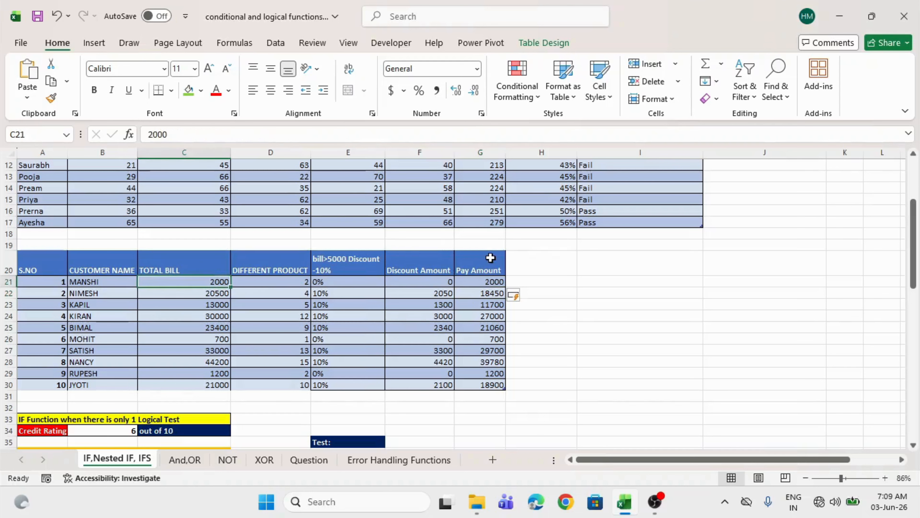
pyautogui.click(487, 290)
pyautogui.click(214, 296)
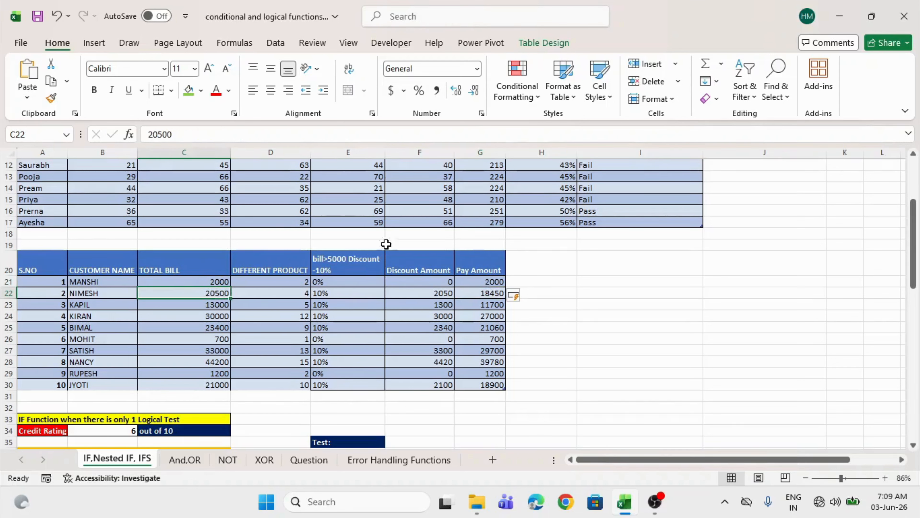
pyautogui.moveTo(40, 254); pyautogui.dragTo(475, 382)
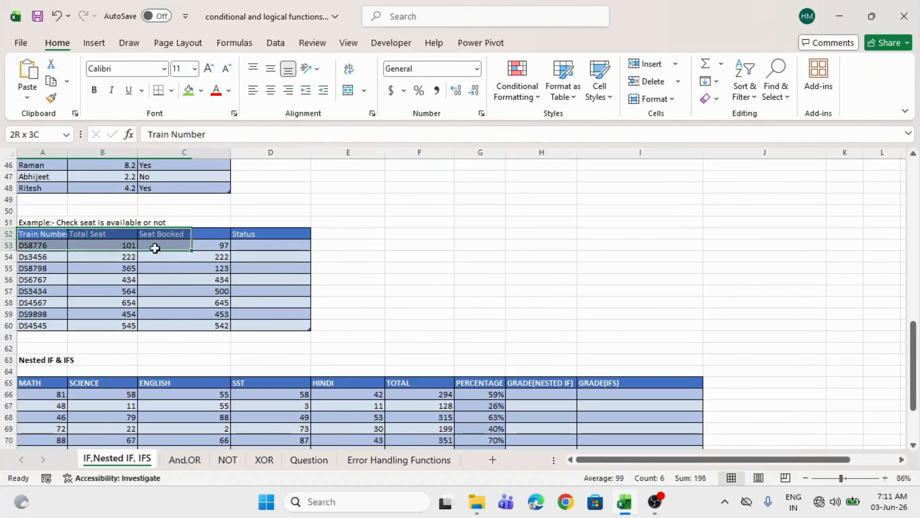
# - Examine the train seat table's Train Number, Total Seat and Seat Booked columns and select the first Status cell, D53
pyautogui.moveTo(263, 327); pyautogui.dragTo(263, 327)
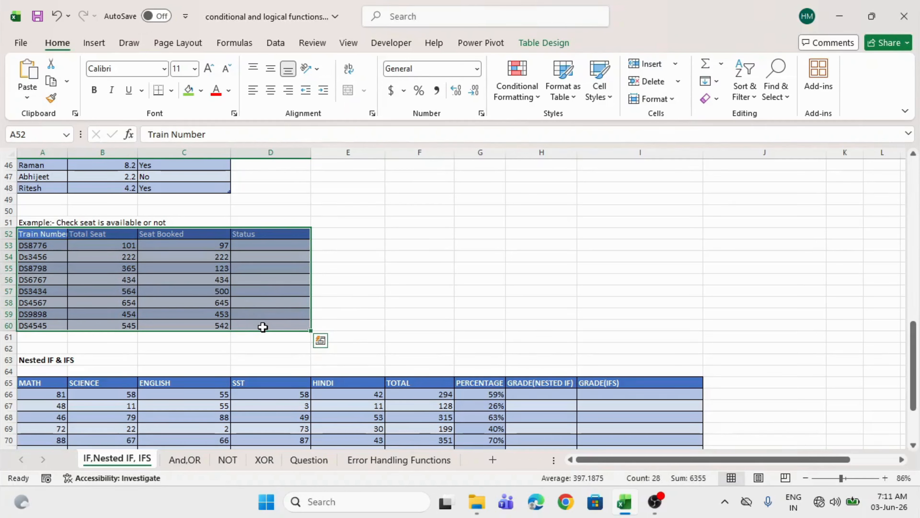
pyautogui.click(40, 236)
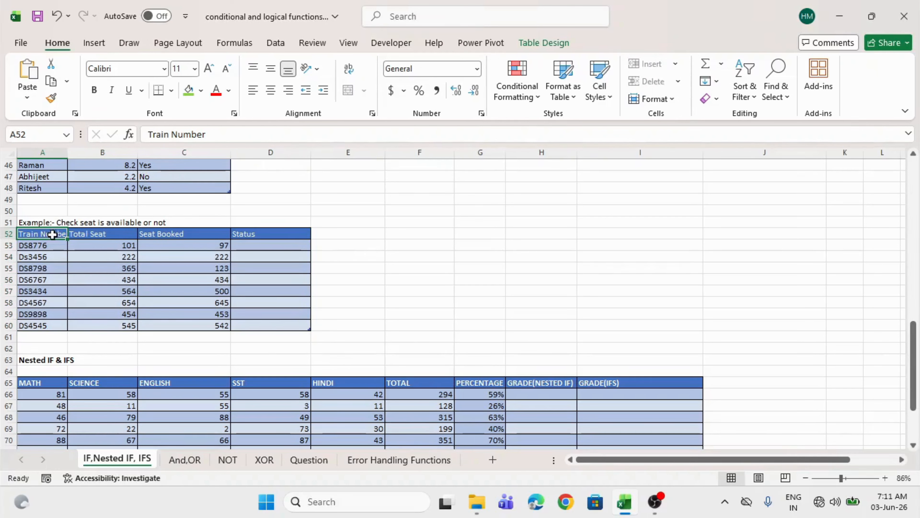
pyautogui.click(84, 234)
pyautogui.click(165, 234)
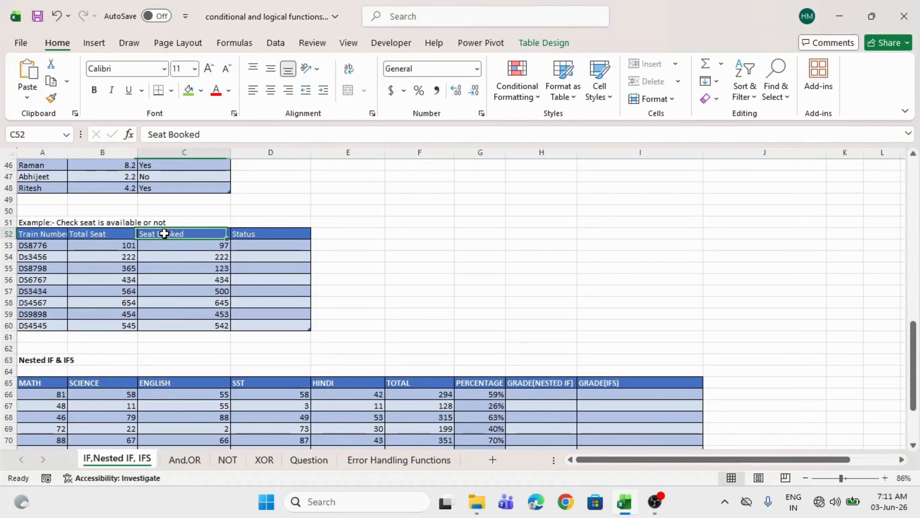
pyautogui.click(256, 247)
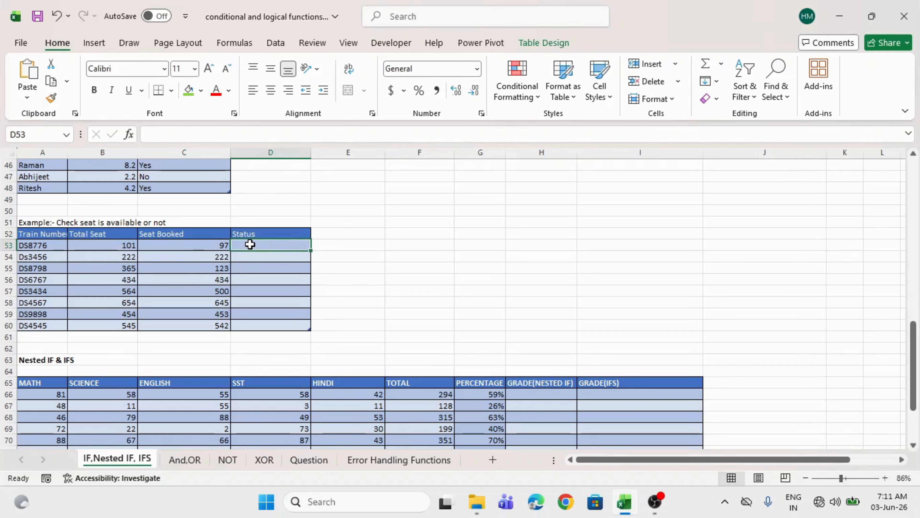
# - Compare the first train's Total Seat and Seat Booked values in row 53
pyautogui.moveTo(123, 247); pyautogui.dragTo(147, 249)
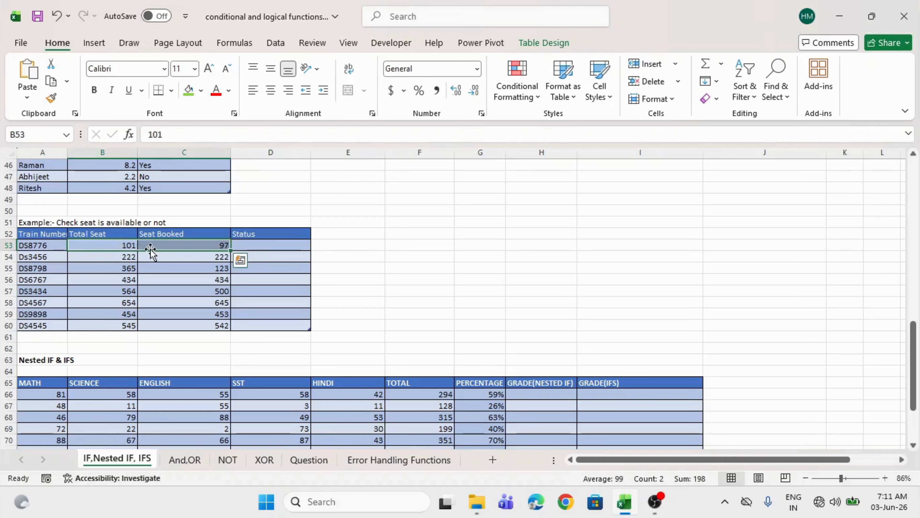
pyautogui.click(117, 246)
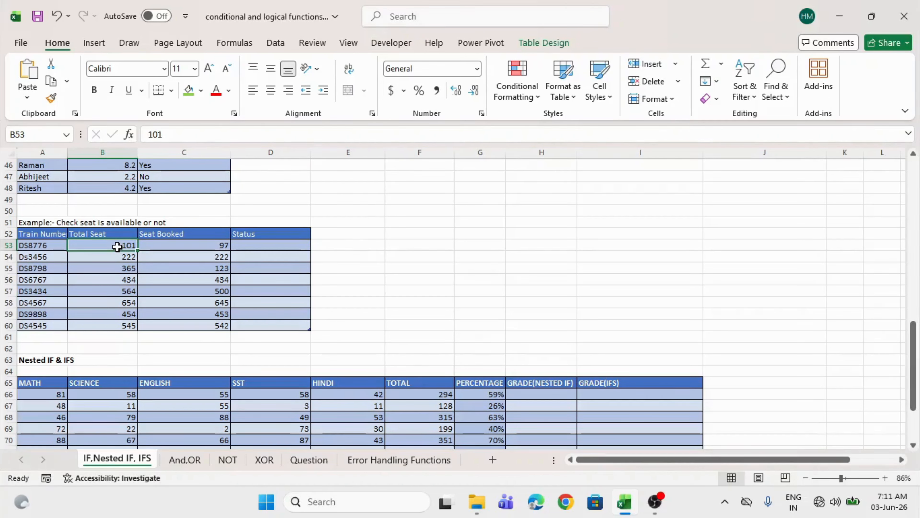
pyautogui.click(165, 246)
pyautogui.click(103, 245)
pyautogui.click(172, 246)
pyautogui.moveTo(172, 246); pyautogui.dragTo(123, 245)
pyautogui.click(160, 245)
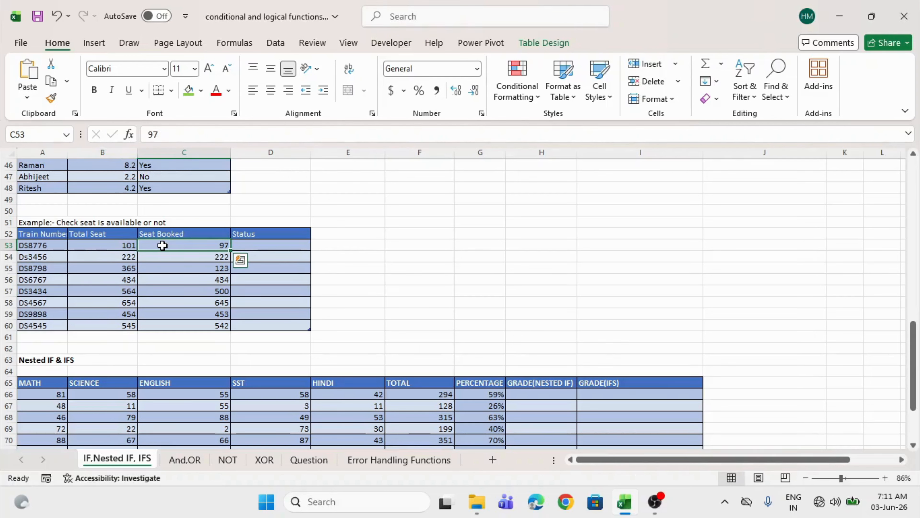
pyautogui.click(115, 250)
pyautogui.click(159, 247)
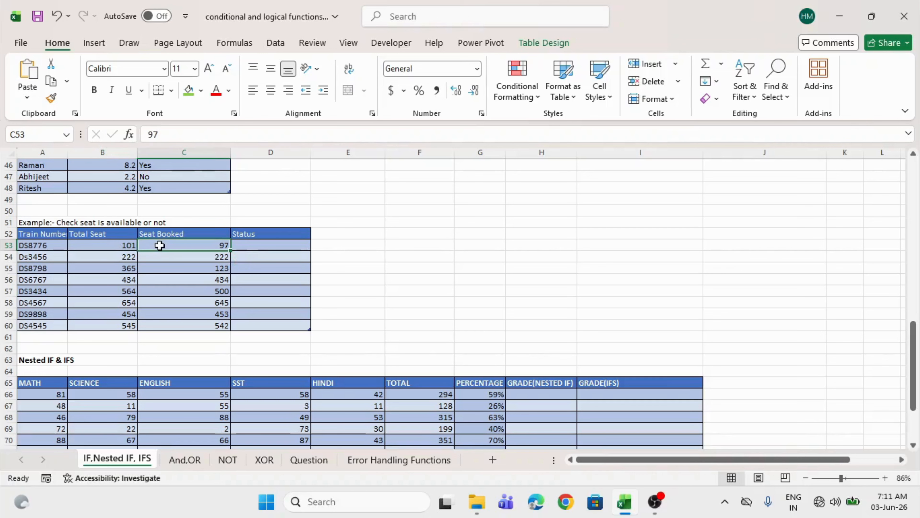
# - Compare Total Seat with Seat Booked in row 54 and review the Status cells D53:D60 that need filling
pyautogui.click(117, 258)
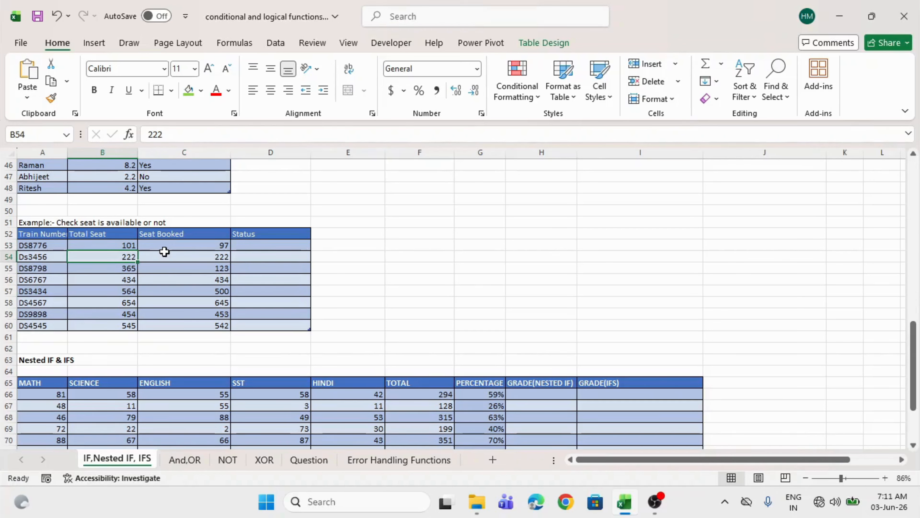
pyautogui.moveTo(167, 257); pyautogui.dragTo(122, 259)
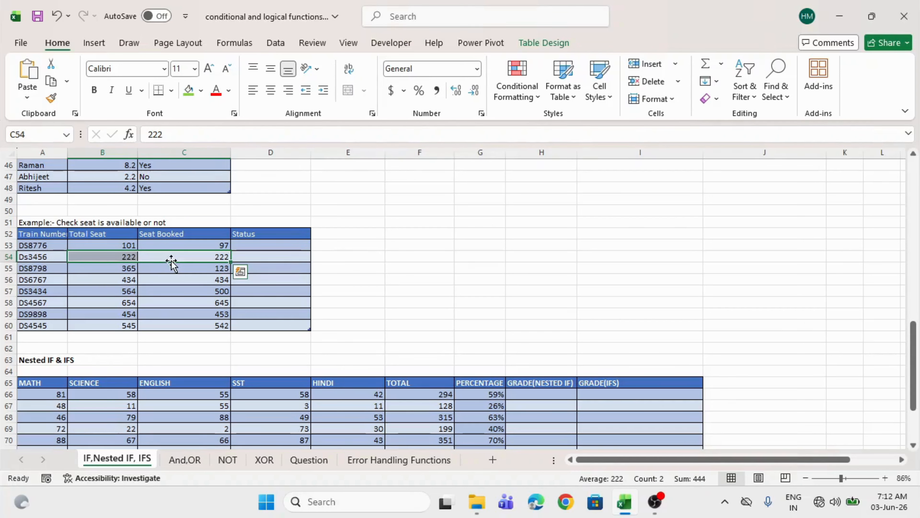
pyautogui.click(255, 243)
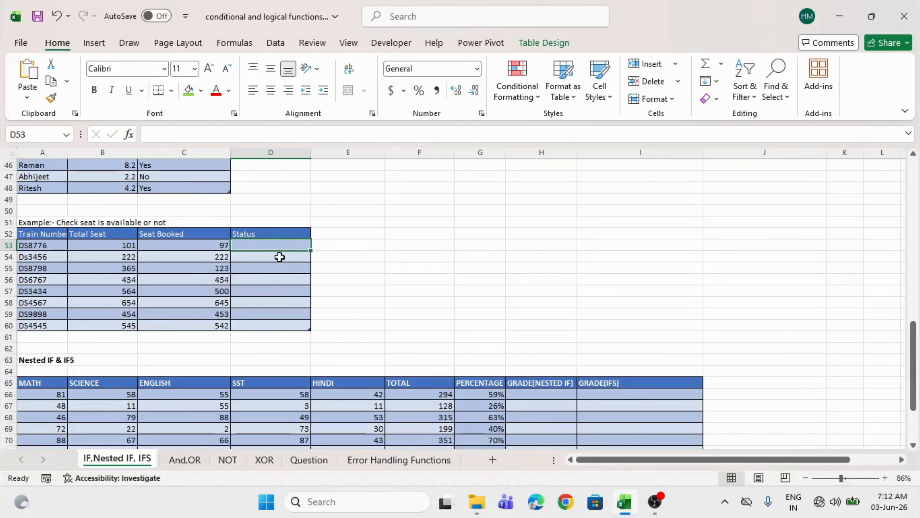
pyautogui.moveTo(277, 246); pyautogui.dragTo(280, 322)
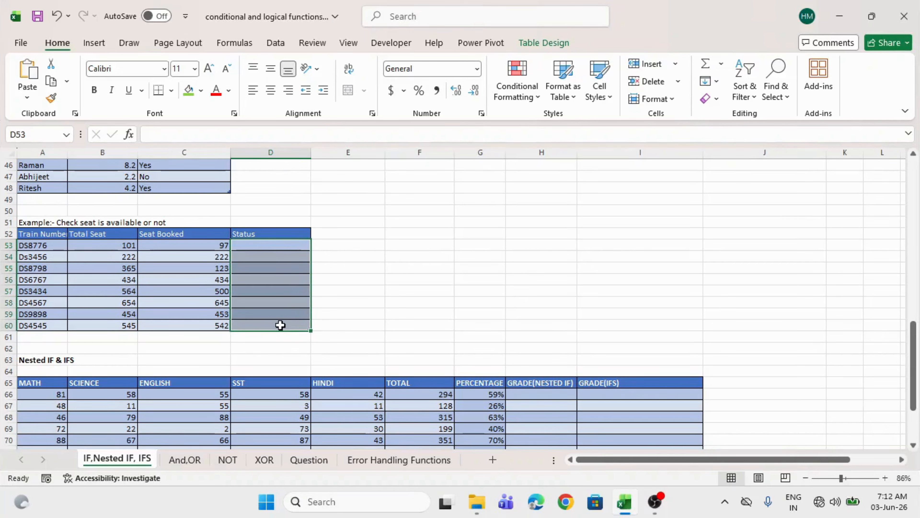
pyautogui.click(276, 249)
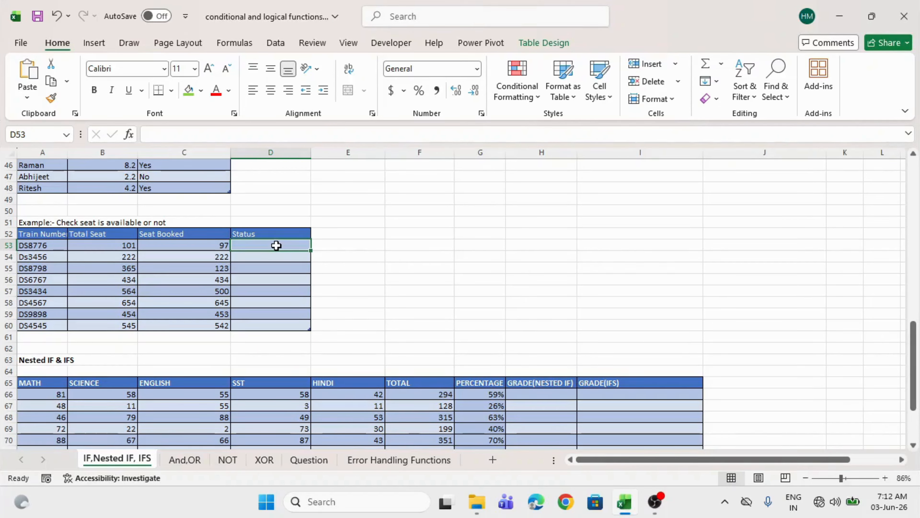
# - Review B53 and C53 as the two values to compare in the Status condition for the first train
pyautogui.click(84, 245)
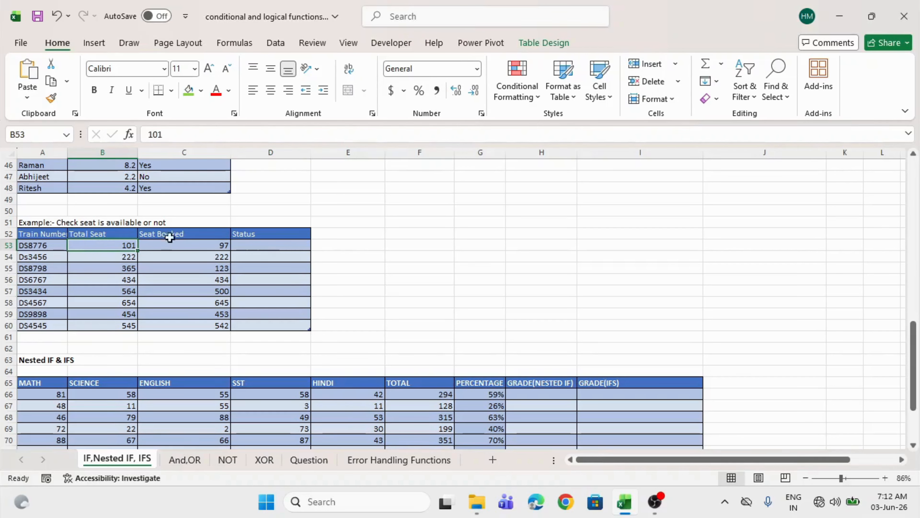
pyautogui.click(185, 244)
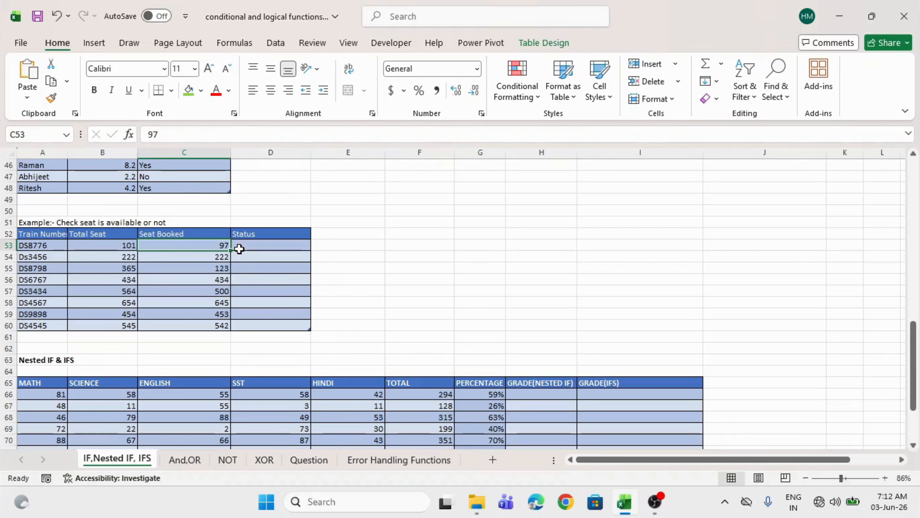
pyautogui.click(114, 246)
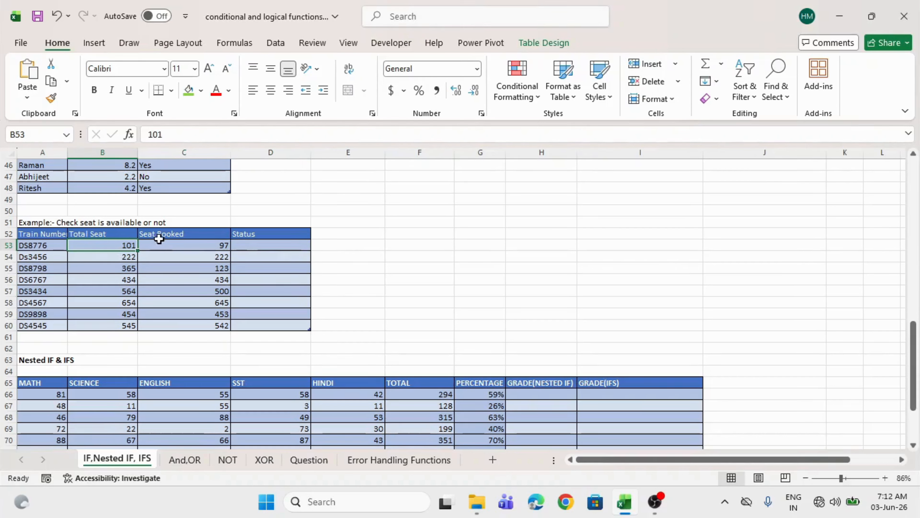
pyautogui.click(163, 246)
pyautogui.moveTo(116, 245); pyautogui.dragTo(152, 242)
pyautogui.click(156, 242)
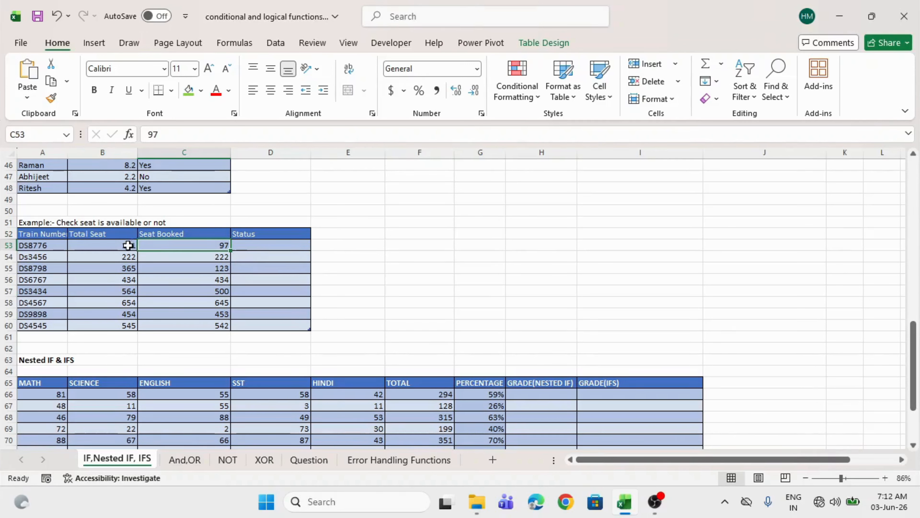
pyautogui.click(116, 246)
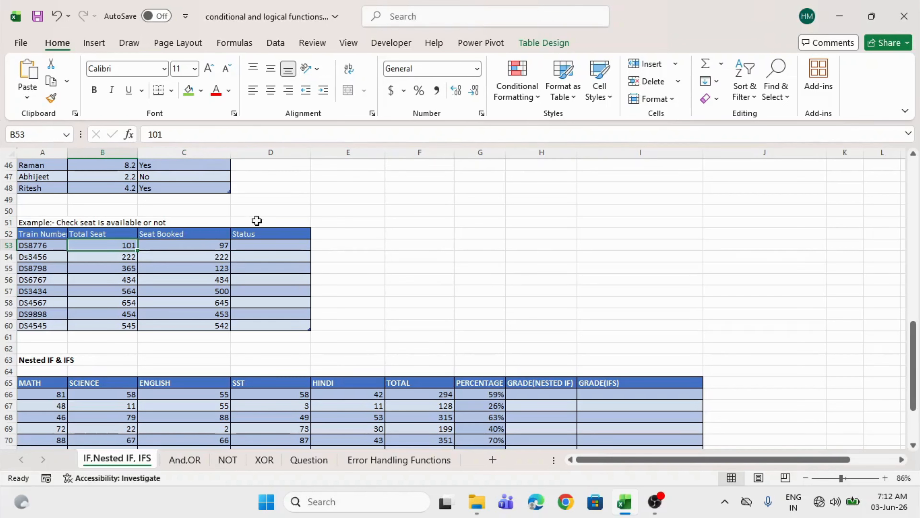
pyautogui.click(253, 246)
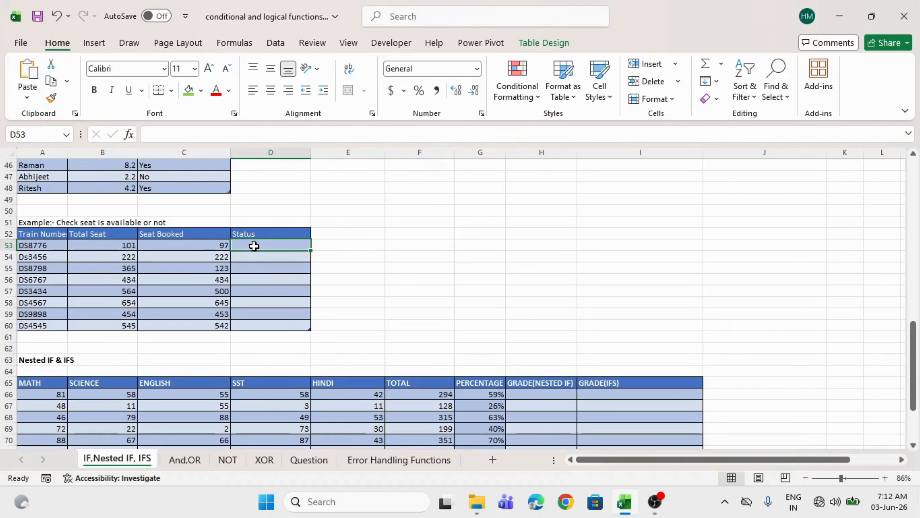
pyautogui.doubleClick(254, 246)
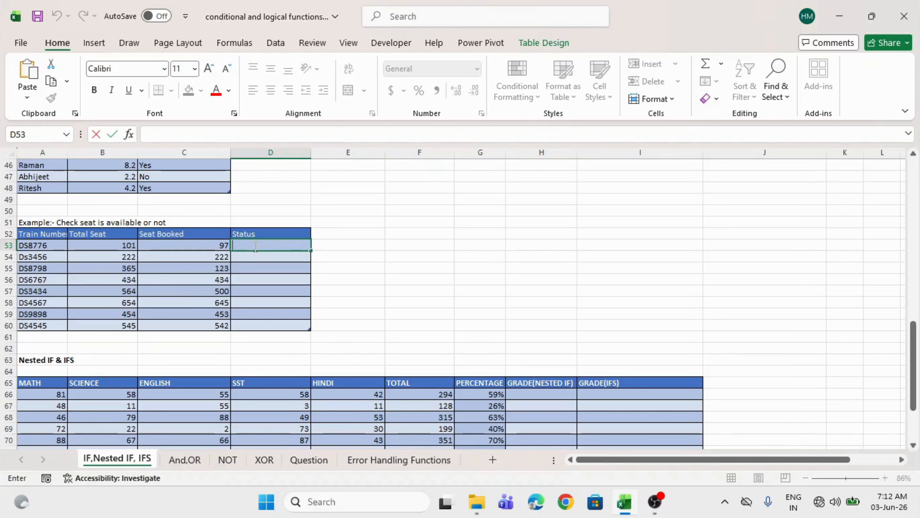
pyautogui.click(116, 249)
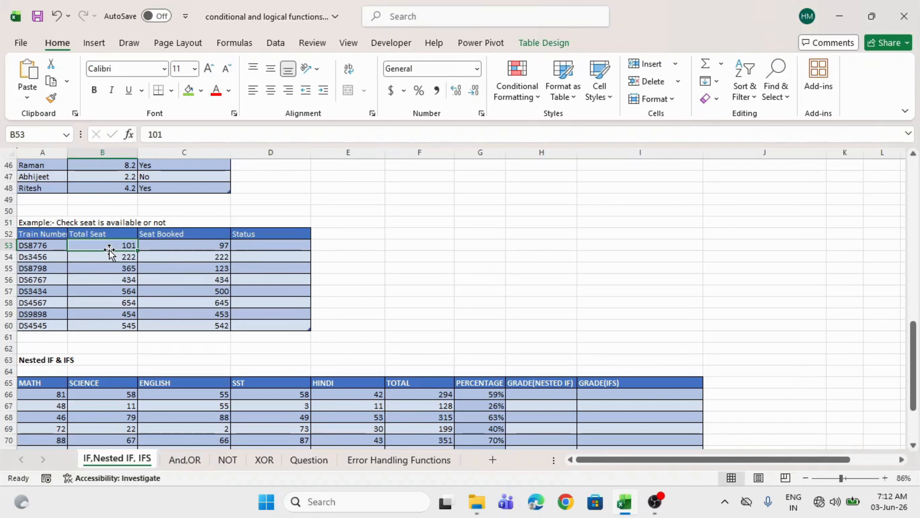
pyautogui.moveTo(119, 245)
pyautogui.mouseDown()
pyautogui.moveTo(149, 242)
pyautogui.moveTo(113, 243)
pyautogui.mouseUp()
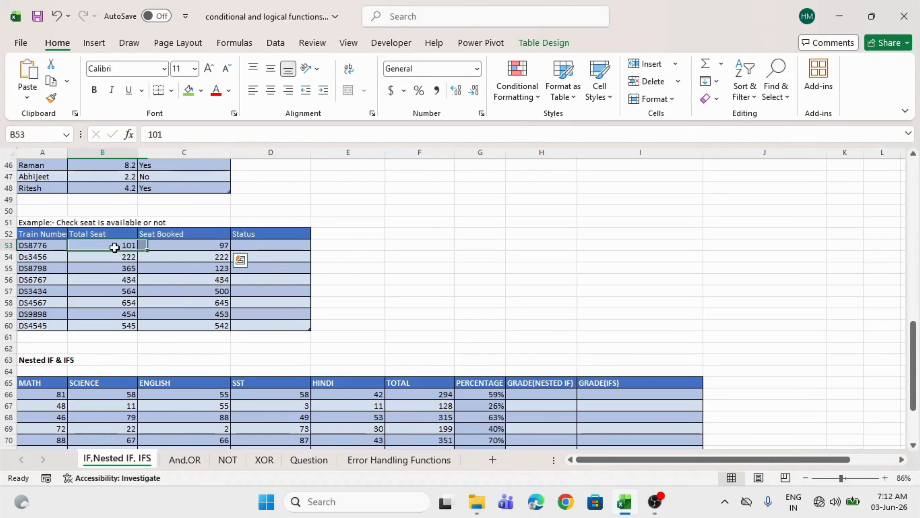
pyautogui.click(156, 242)
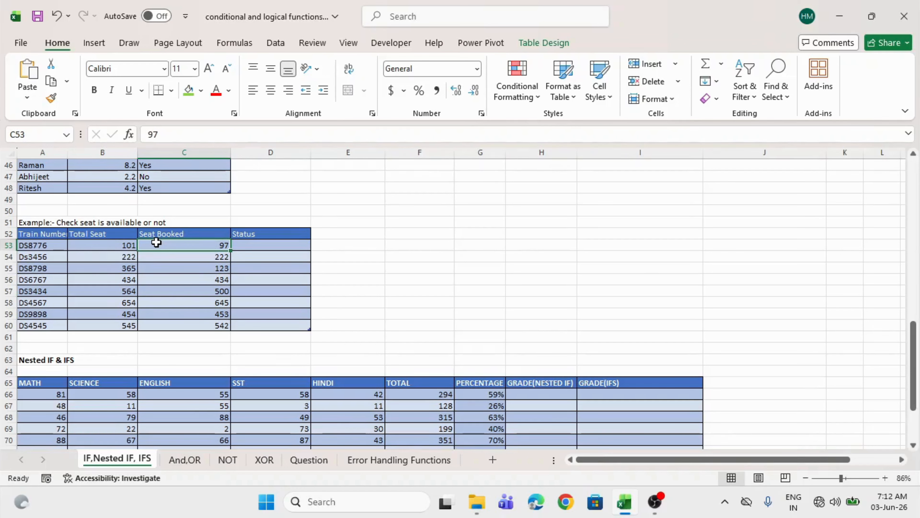
# - Enter an IF formula in D53 returning "Not Available" when Total Seat equals Seat Booked, and "Available" otherwise
pyautogui.click(255, 243)
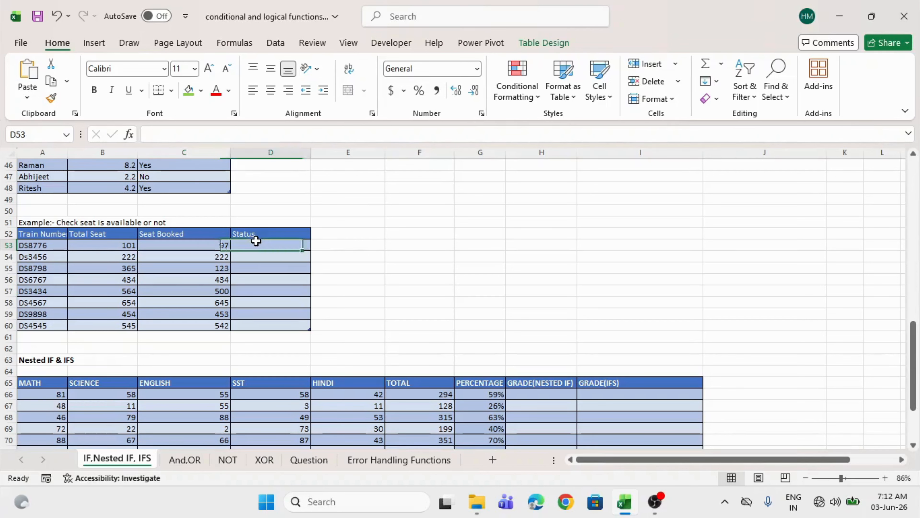
pyautogui.write('=')
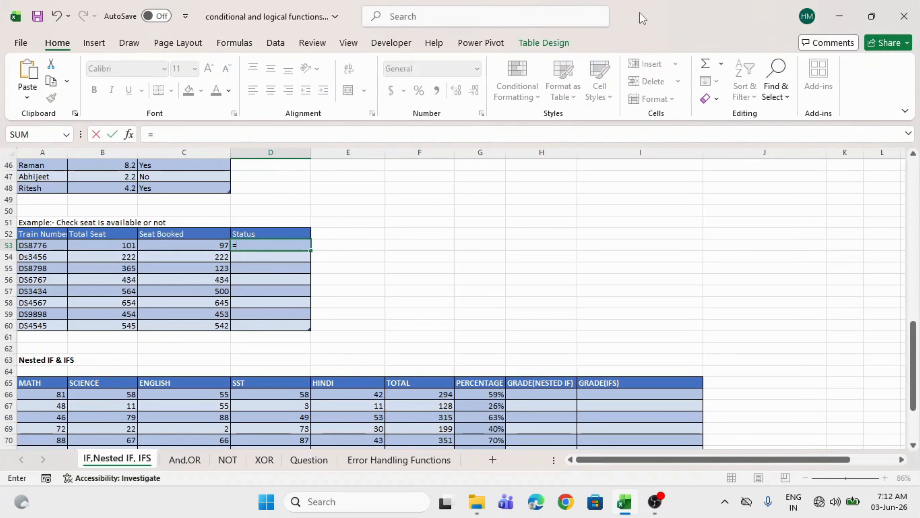
pyautogui.write('IF(')
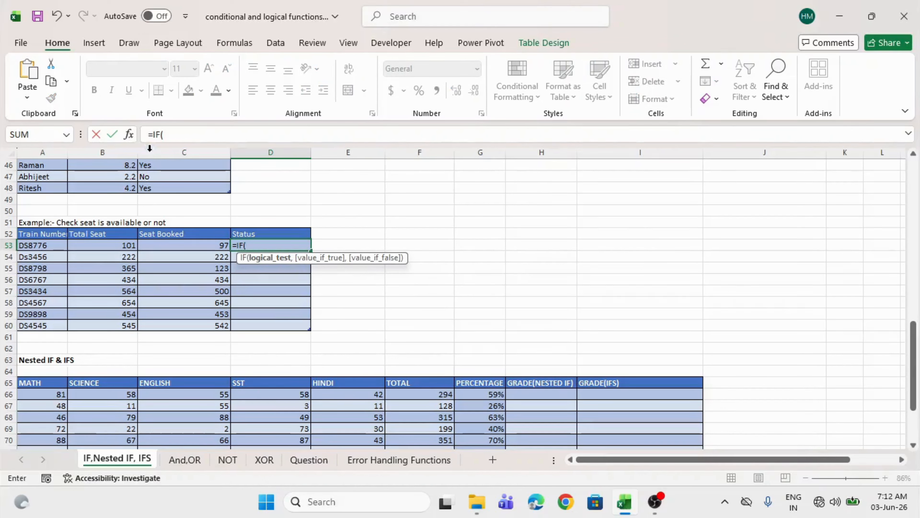
pyautogui.click(108, 246)
pyautogui.write('=')
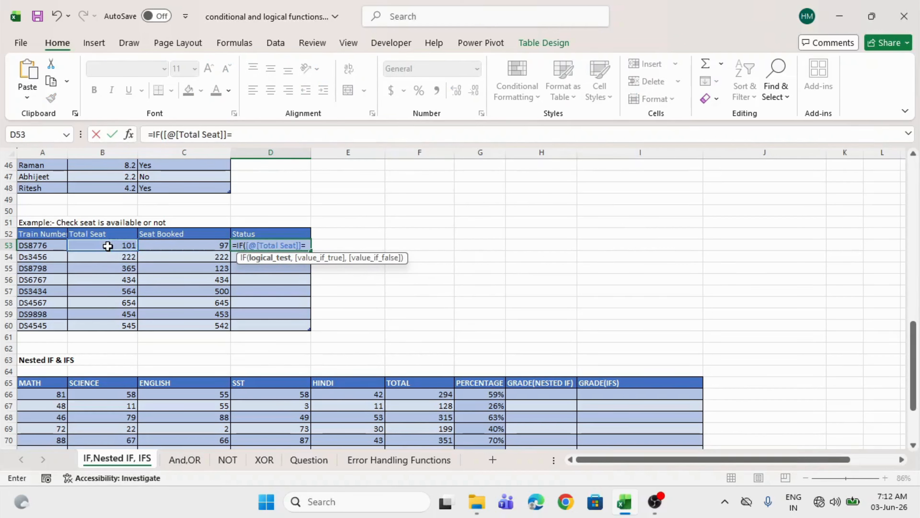
pyautogui.click(189, 245)
pyautogui.write(',')
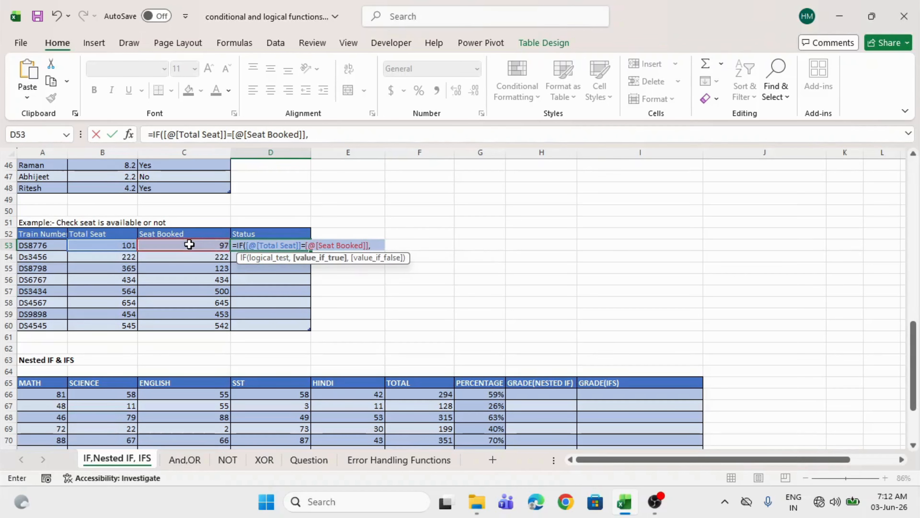
pyautogui.write('"Not')
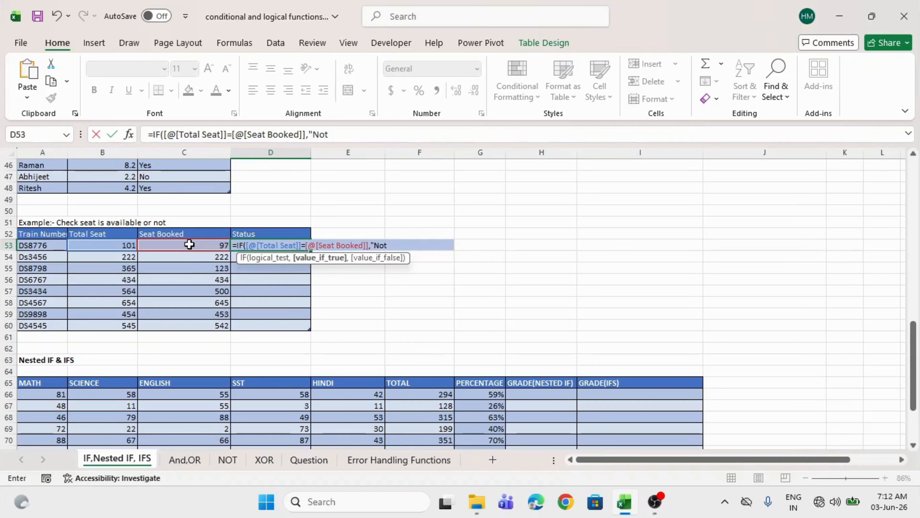
pyautogui.write(' Available')
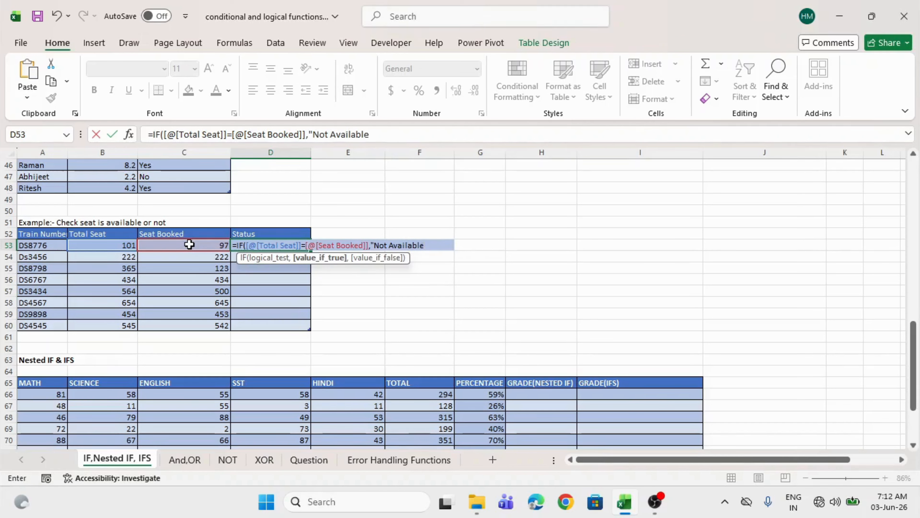
pyautogui.write('",')
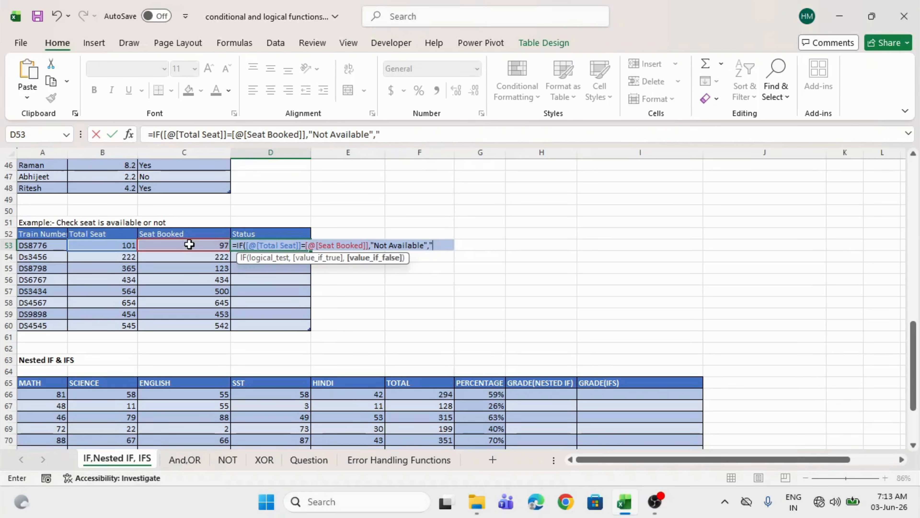
pyautogui.write('Aavailable')
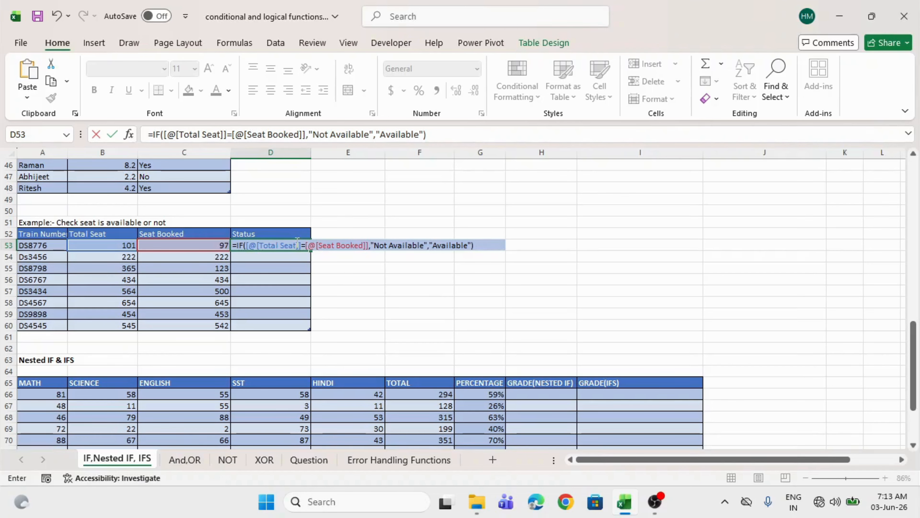
pyautogui.click(334, 245)
pyautogui.click(460, 245)
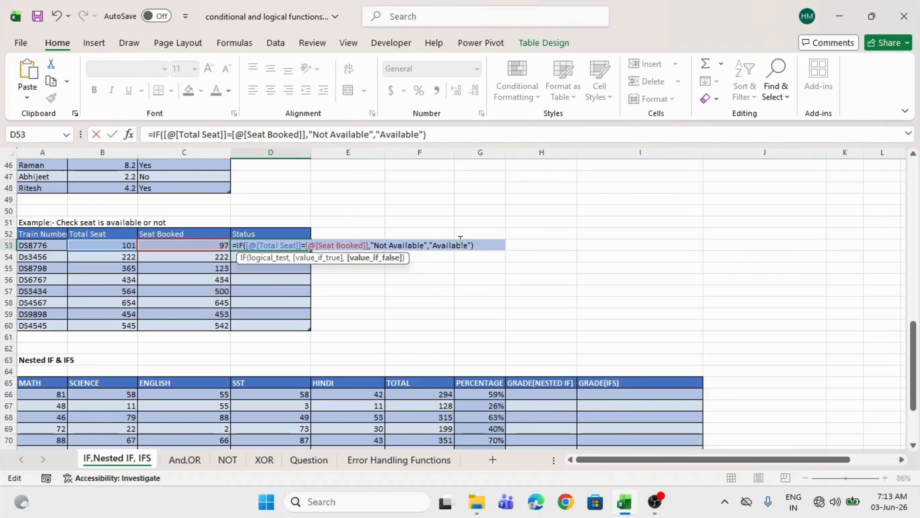
pyautogui.press('Return')
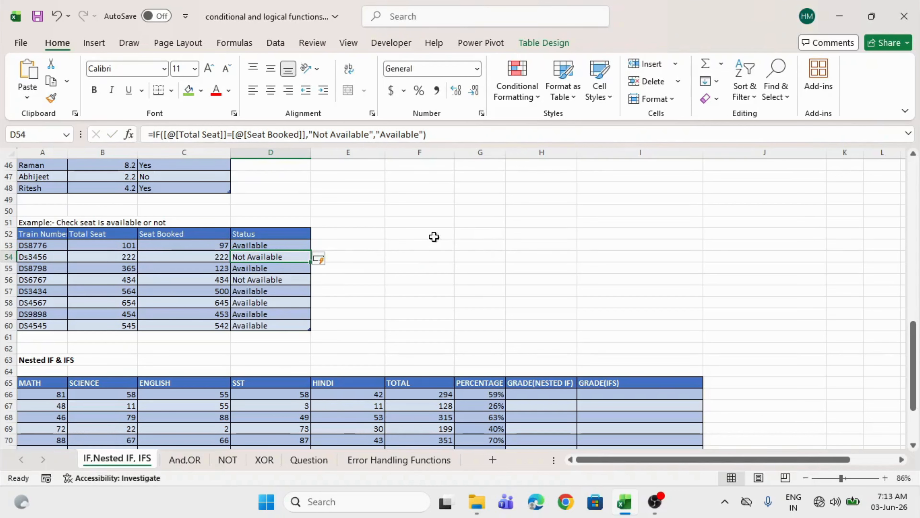
# - Check the Status results in rows 53 and 54 against their Total Seat and Seat Booked values
pyautogui.moveTo(124, 259); pyautogui.dragTo(192, 261)
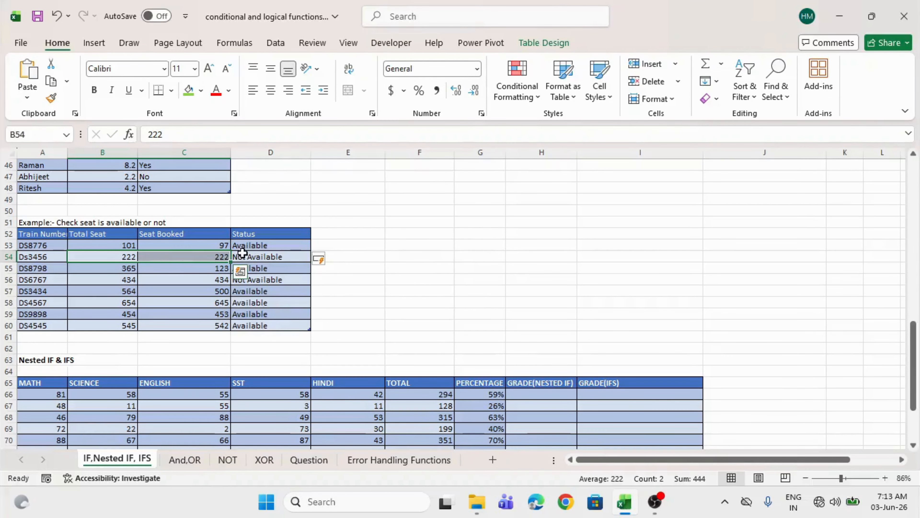
pyautogui.click(267, 255)
pyautogui.moveTo(129, 248); pyautogui.dragTo(185, 257)
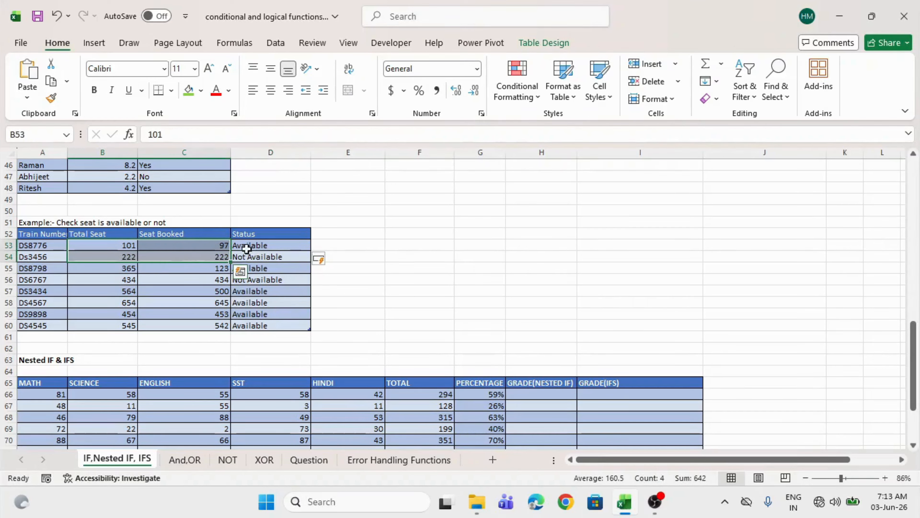
pyautogui.click(263, 245)
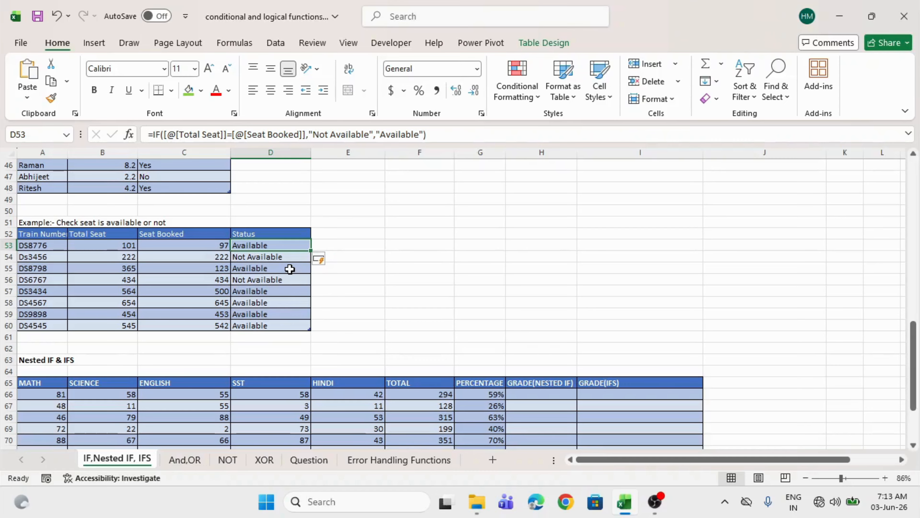
# - Review the Nested IF & IFS marks table and the percentage bands for each grade in L73:N77
pyautogui.scroll(-4, 290, 269)
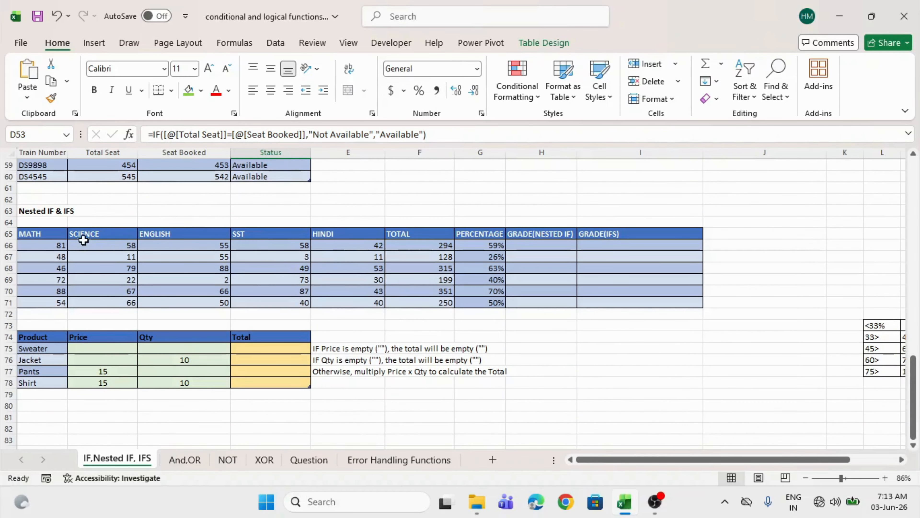
pyautogui.click(54, 234)
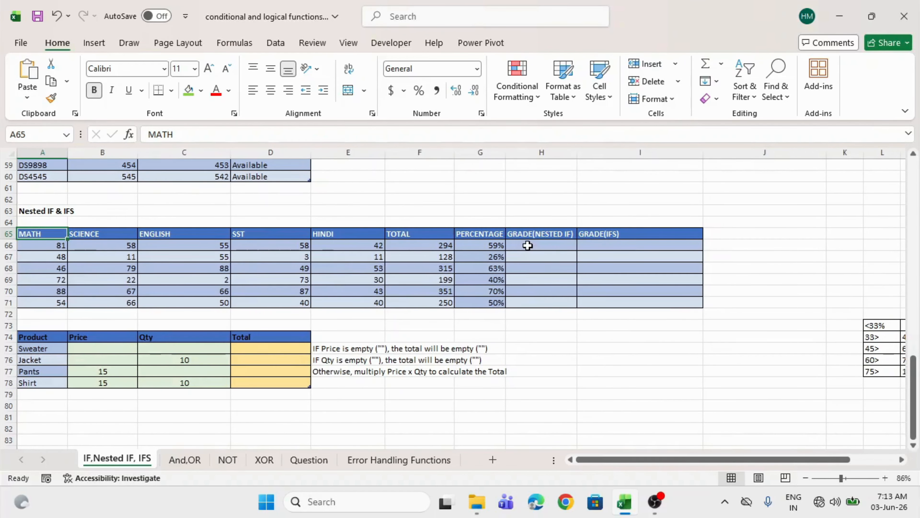
pyautogui.hscroll(3, 527, 246)
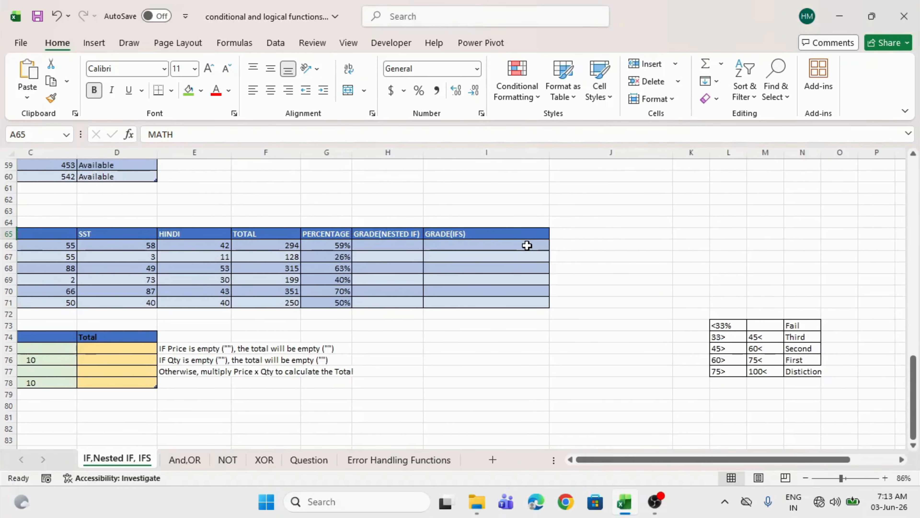
pyautogui.moveTo(759, 328); pyautogui.dragTo(844, 371)
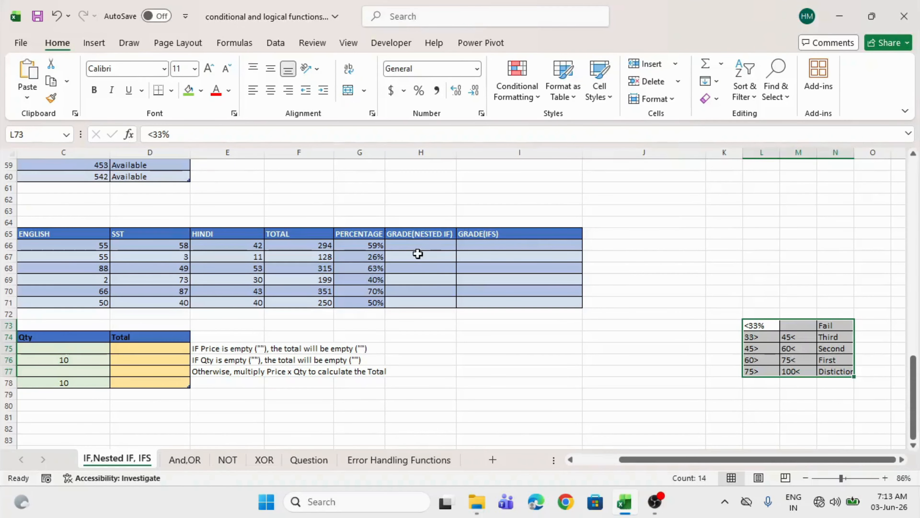
pyautogui.click(414, 247)
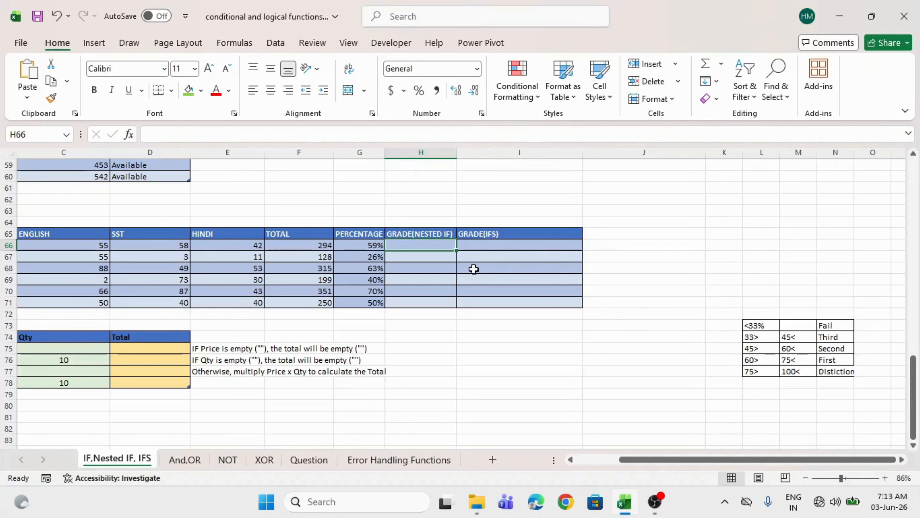
pyautogui.click(824, 348)
pyautogui.moveTo(755, 360); pyautogui.dragTo(826, 361)
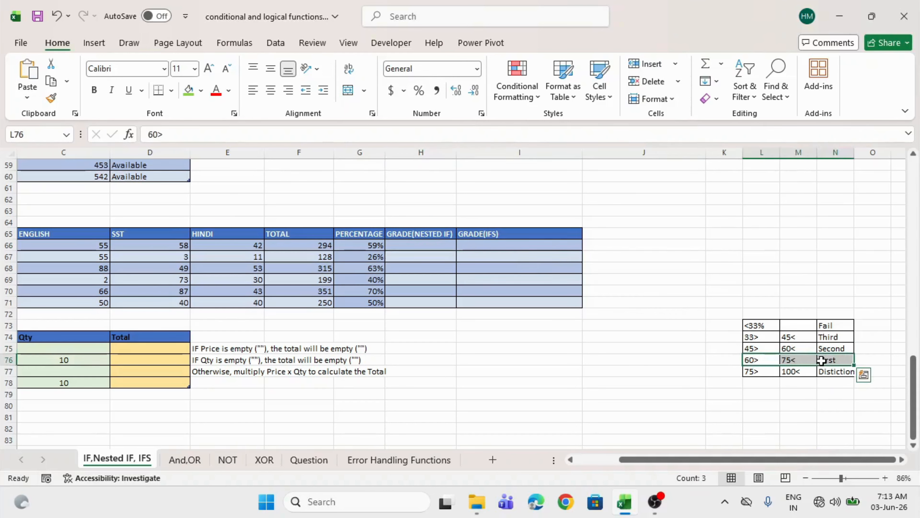
pyautogui.click(766, 371)
pyautogui.moveTo(766, 371); pyautogui.dragTo(846, 372)
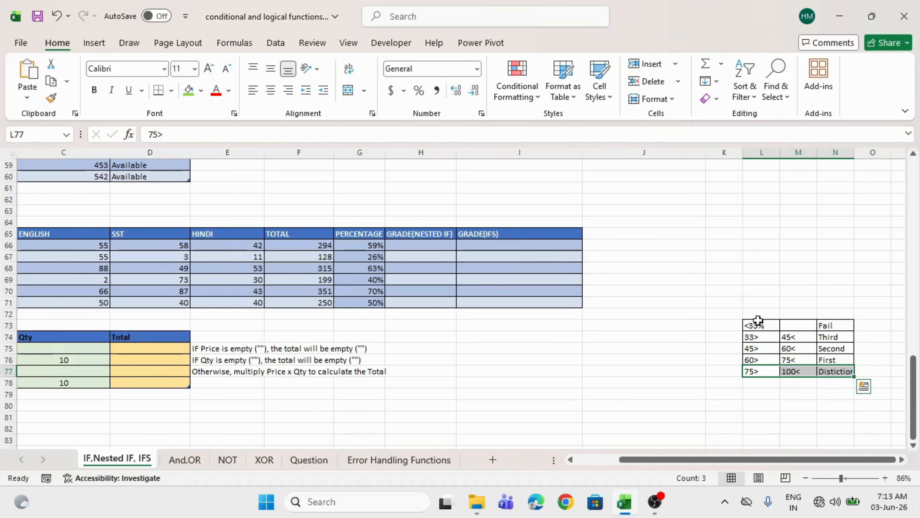
# - Start an IF formula in H66 that returns "Fail" when the percentage in G66 is below 33%
pyautogui.click(432, 242)
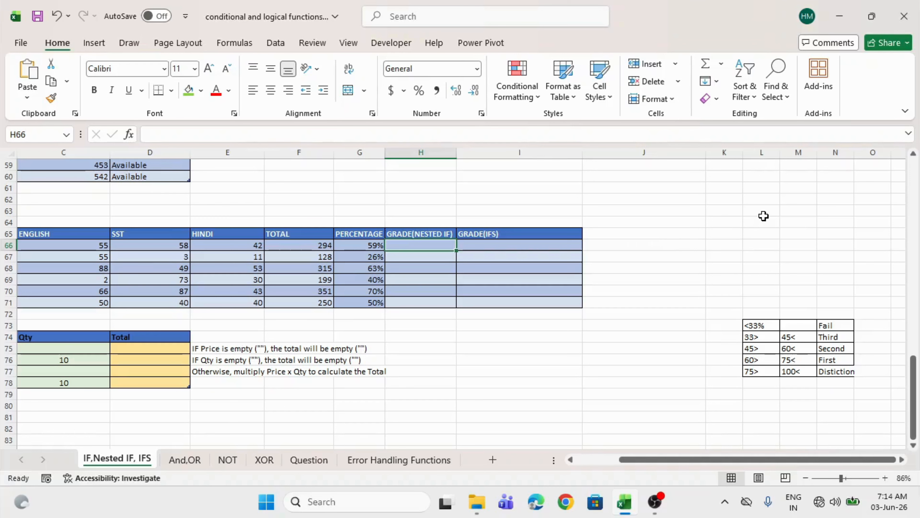
pyautogui.write('=i')
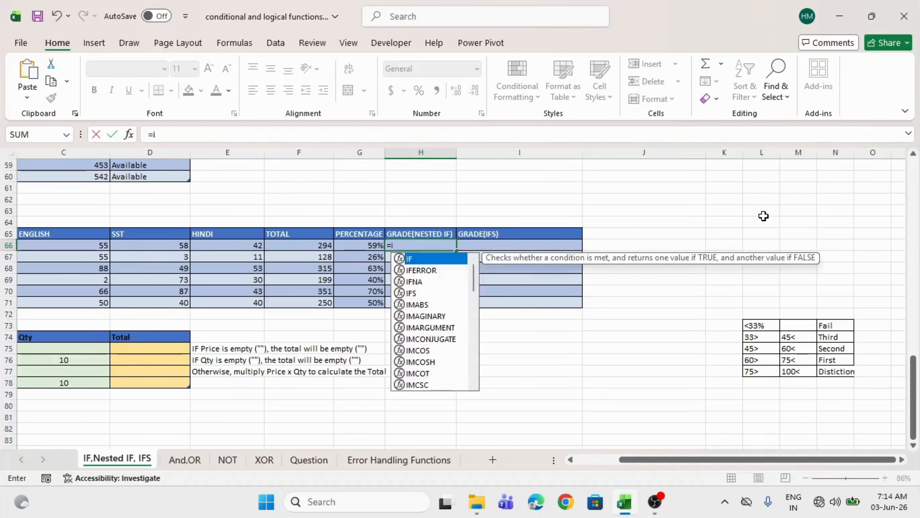
pyautogui.press('Tab')
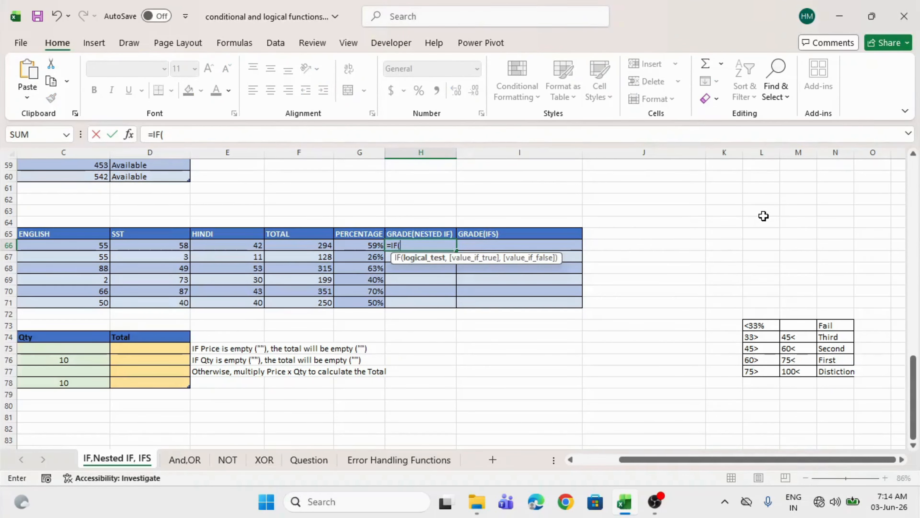
pyautogui.click(364, 245)
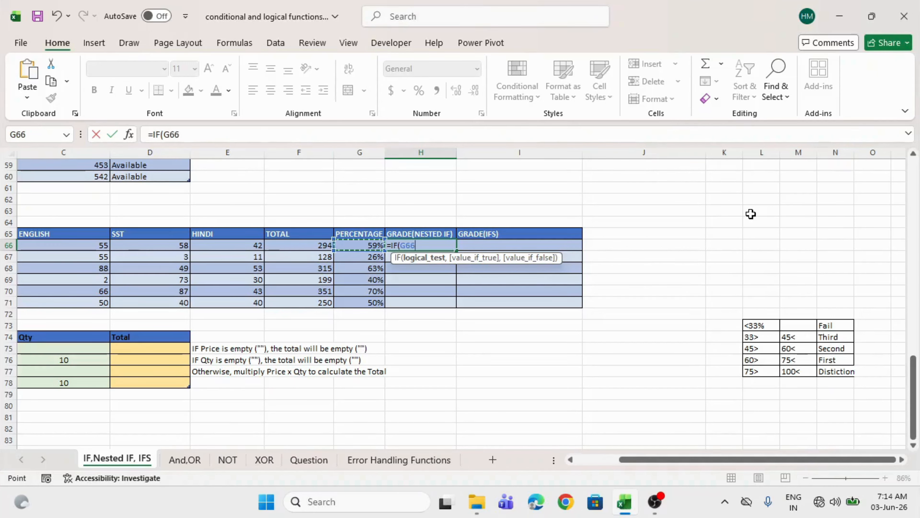
pyautogui.write('<33%,"Fail')
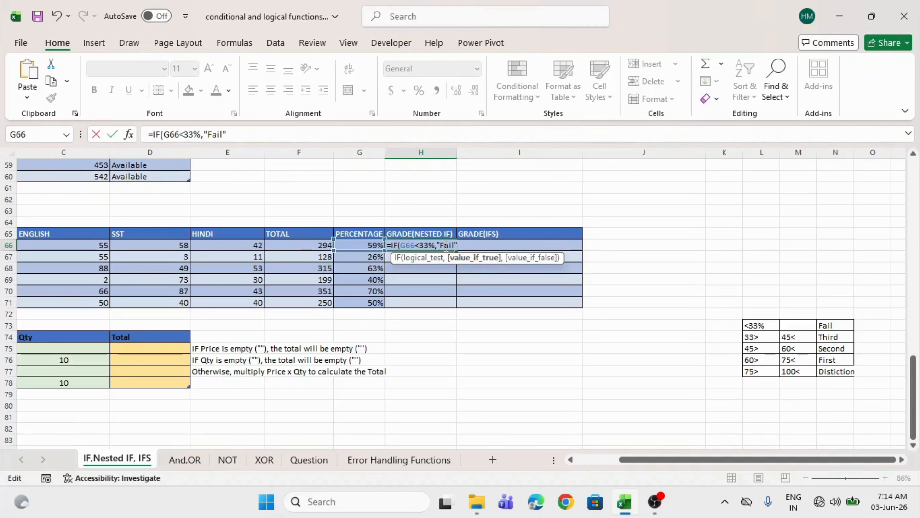
pyautogui.write('",')
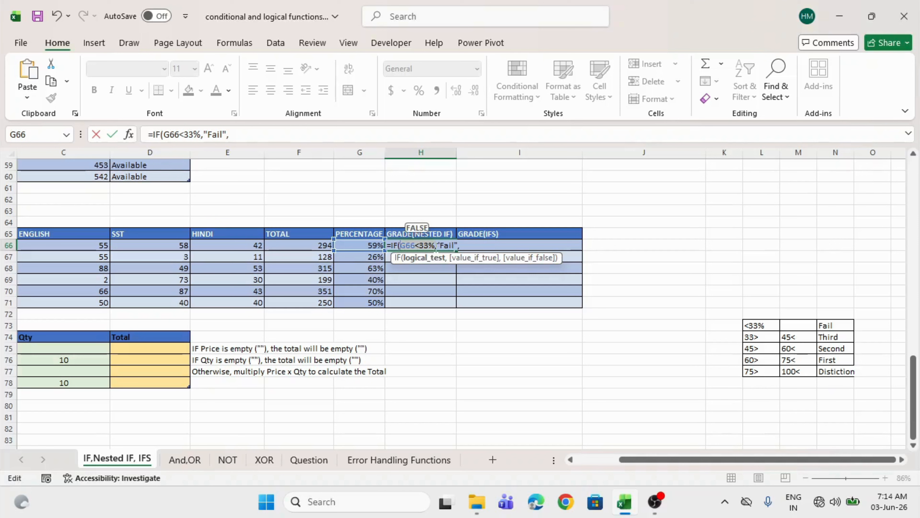
pyautogui.click(435, 245)
pyautogui.click(463, 245)
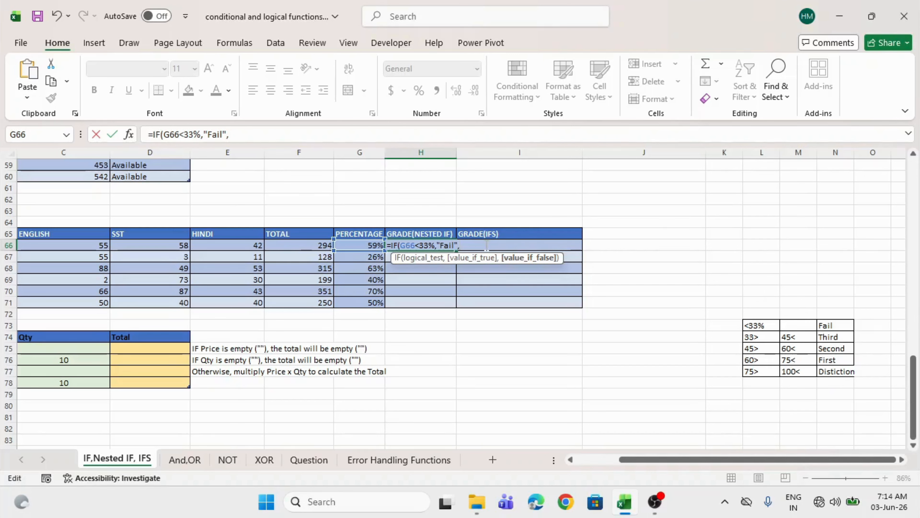
# - Nest a second IF as the false value in H66, returning "Third" when G66 is below 45%
pyautogui.write('IF(')
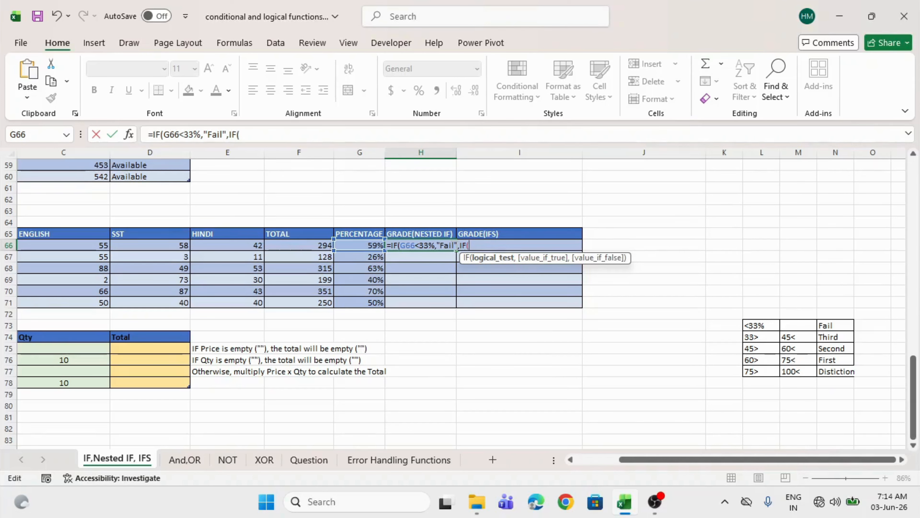
pyautogui.click(400, 245)
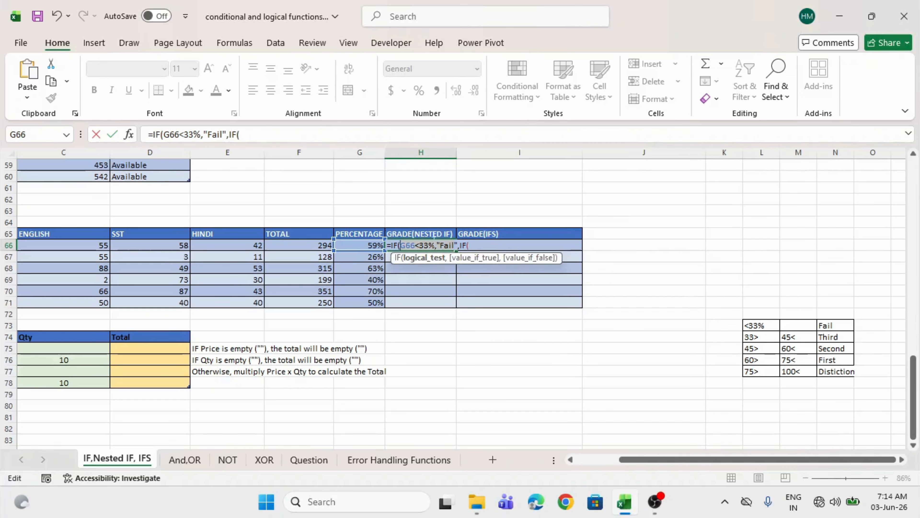
pyautogui.click(480, 245)
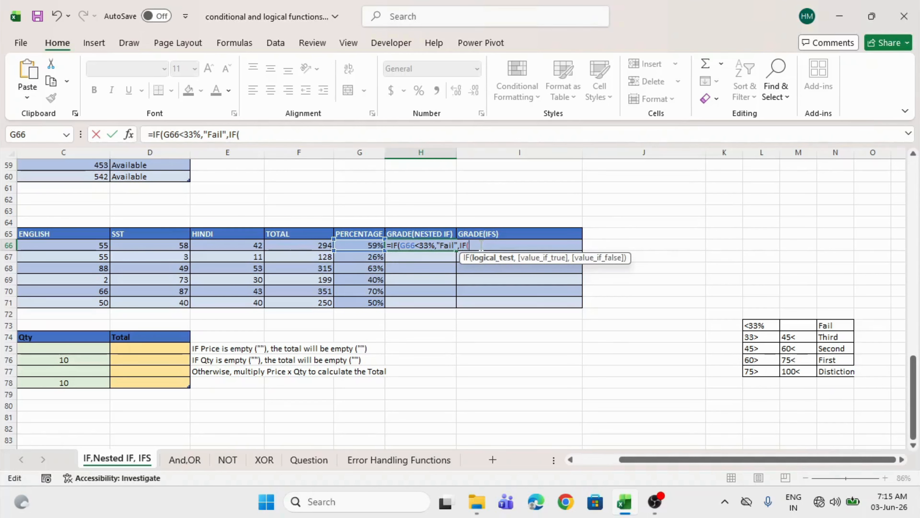
pyautogui.click(372, 246)
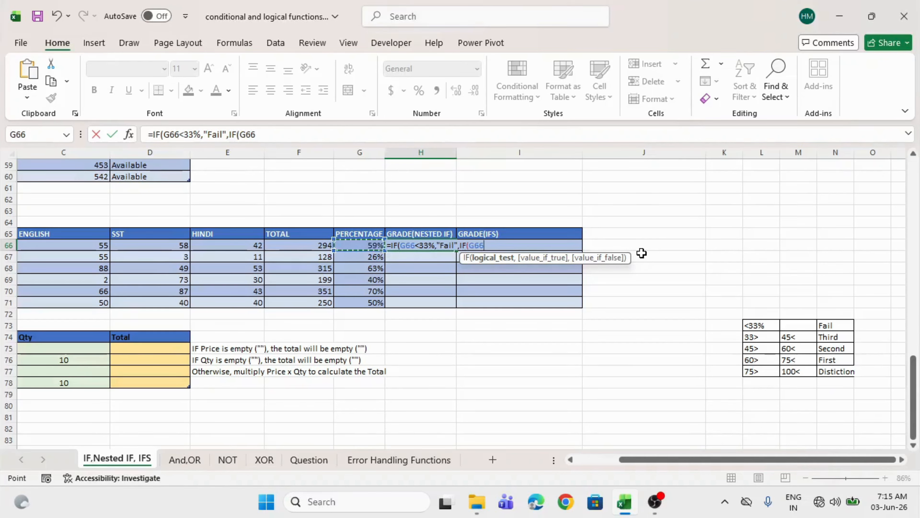
pyautogui.write('<45%,')
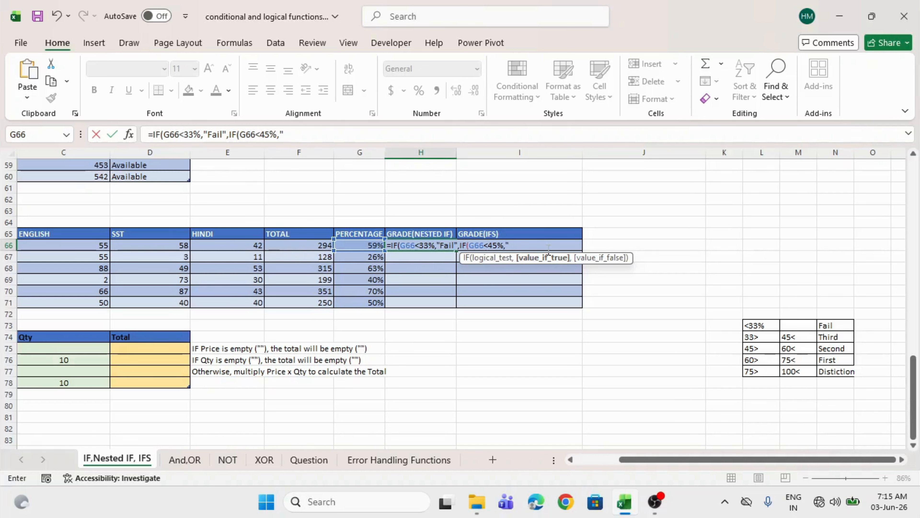
pyautogui.write('"Third",')
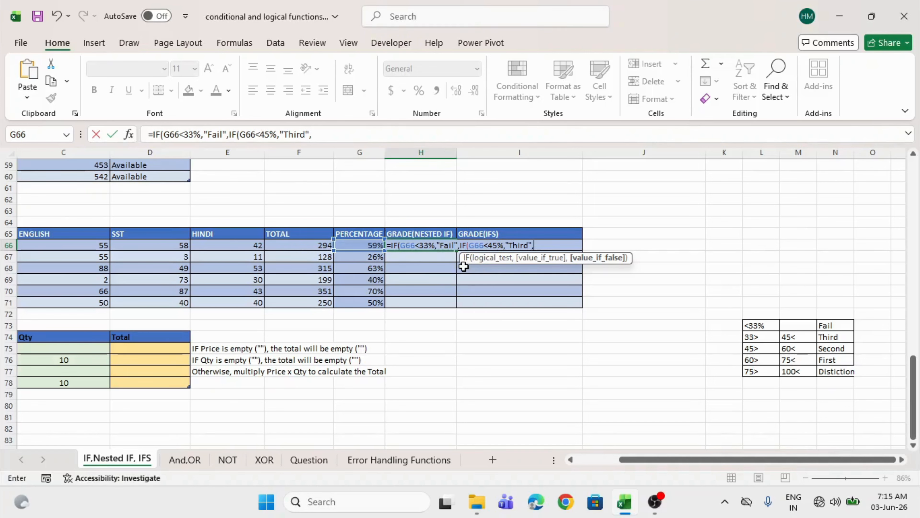
# - Nest a third IF in the H66 formula, returning "Second" when G66 is below 60%
pyautogui.write('IF(')
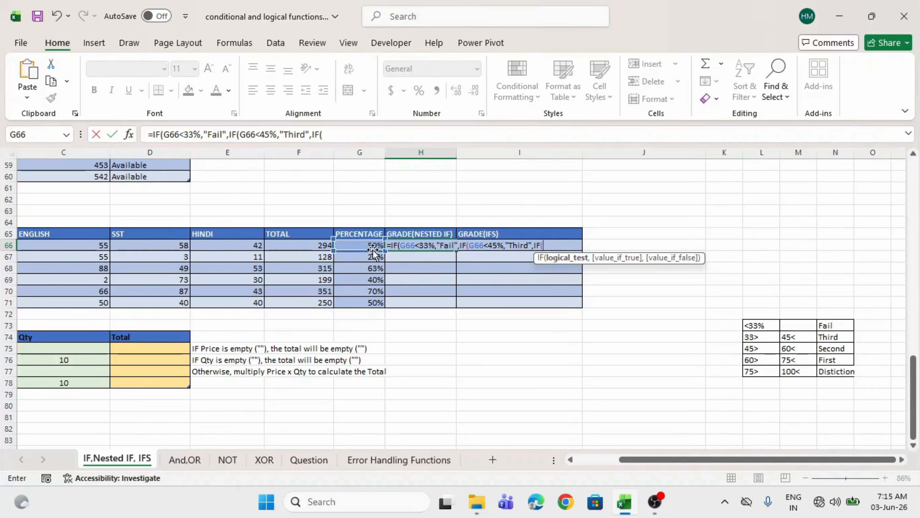
pyautogui.click(362, 244)
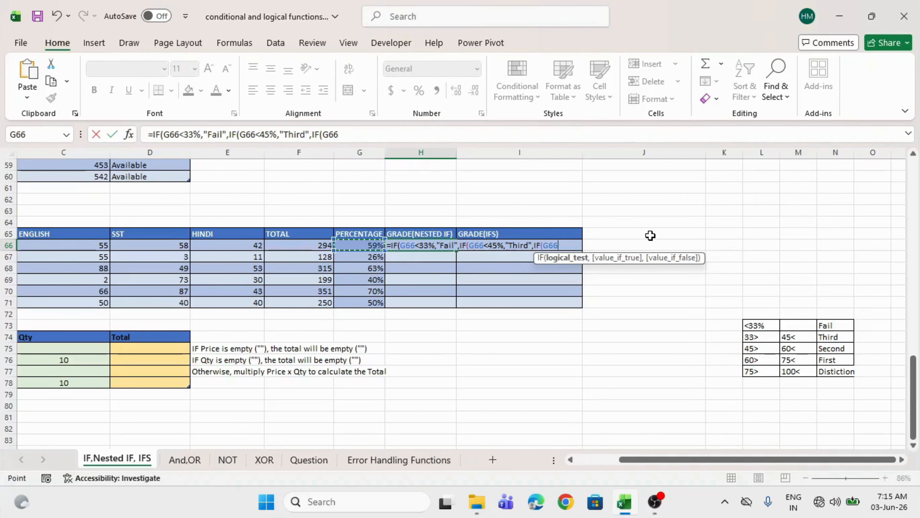
pyautogui.write('<60%,"Second"')
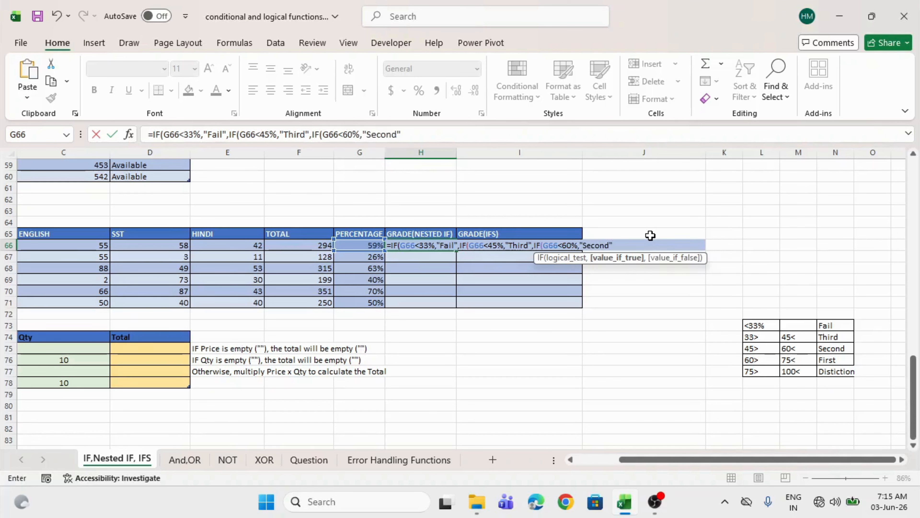
pyautogui.write(',')
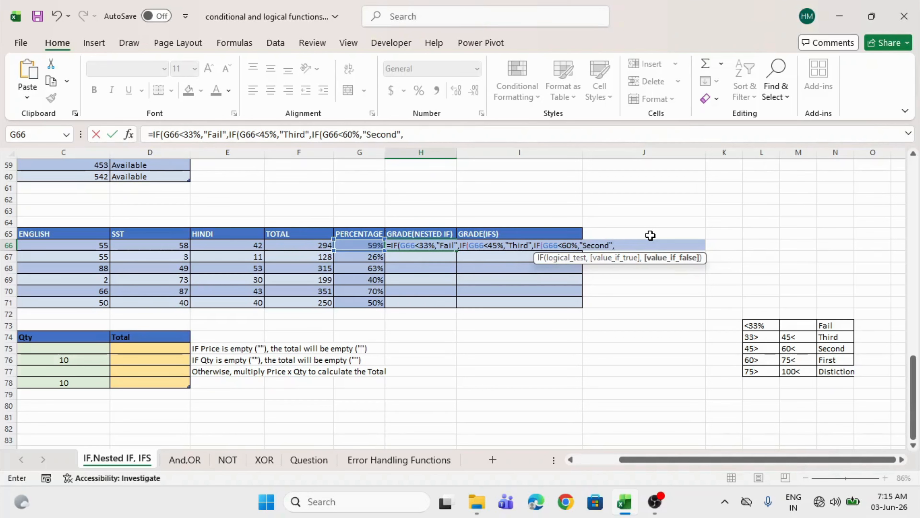
# - Nest a fourth IF in the H66 formula, returning "First" when G66 is below 75% and "Distinction" otherwise
pyautogui.write('IF(')
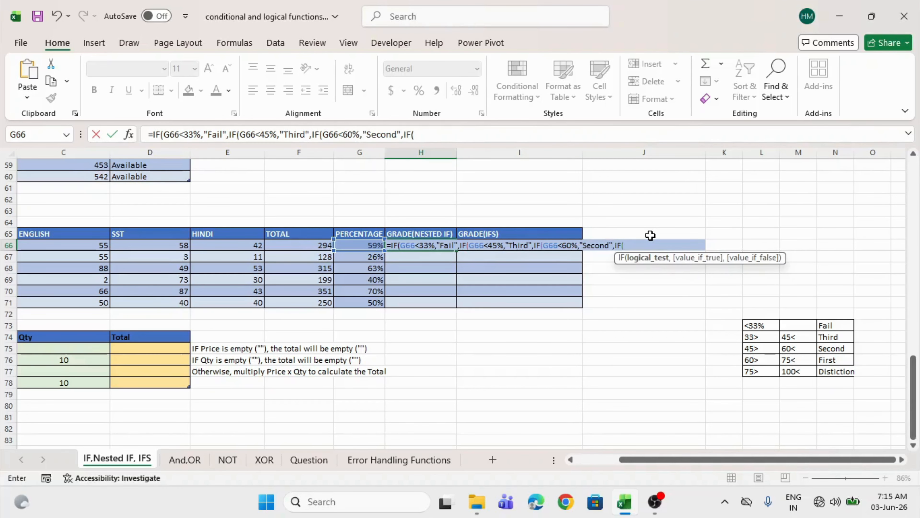
pyautogui.click(362, 245)
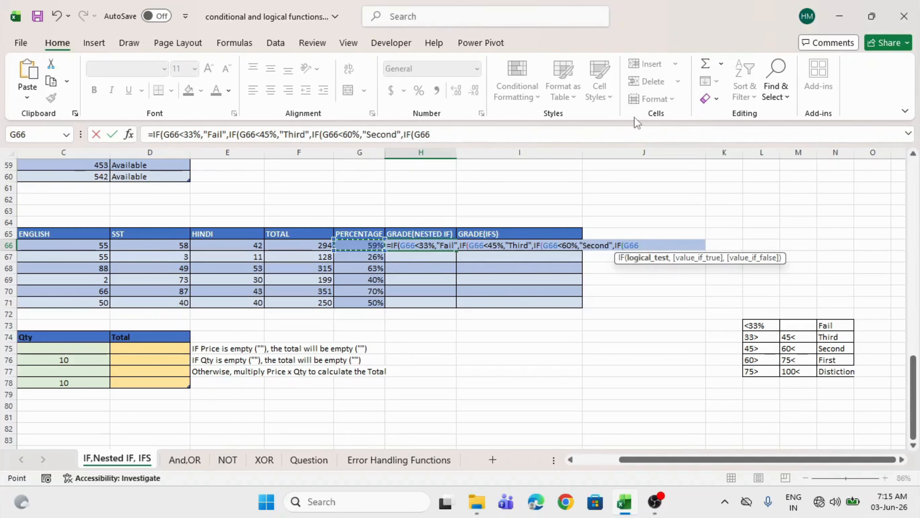
pyautogui.write('<')
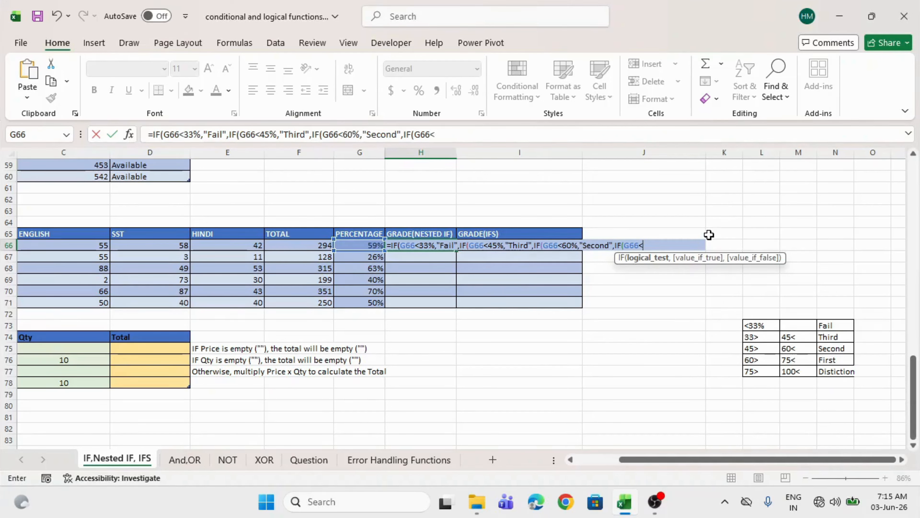
pyautogui.write('75%')
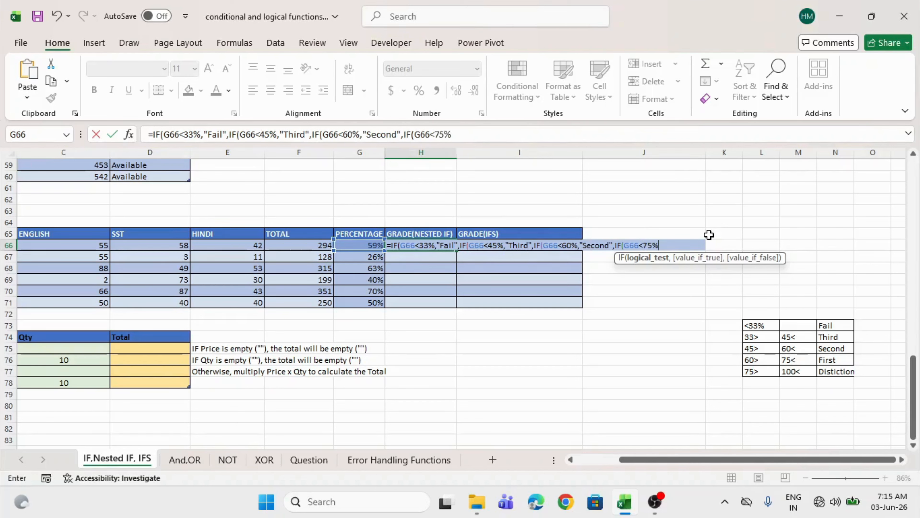
pyautogui.write(',"')
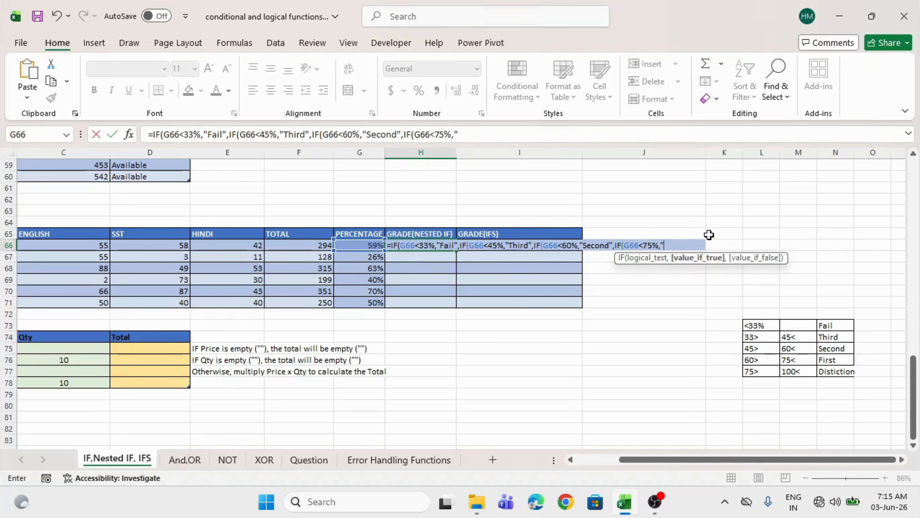
pyautogui.write('First')
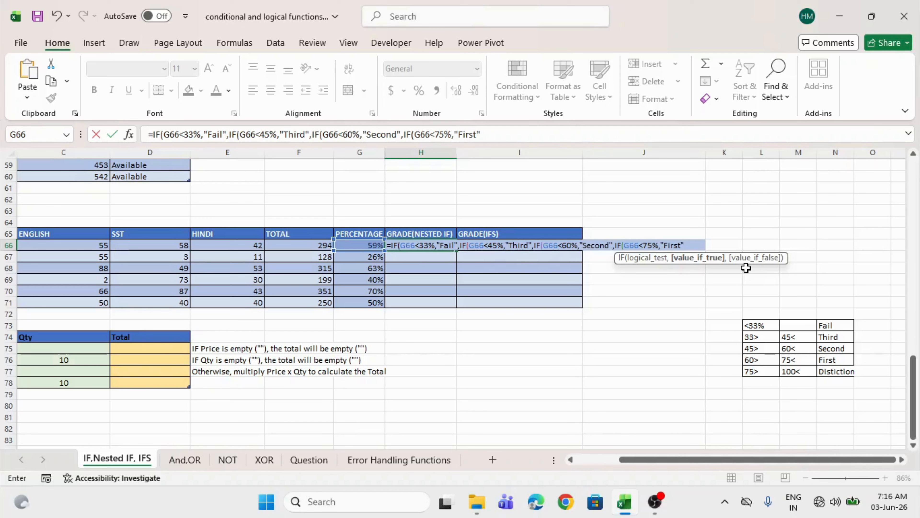
pyautogui.write('",')
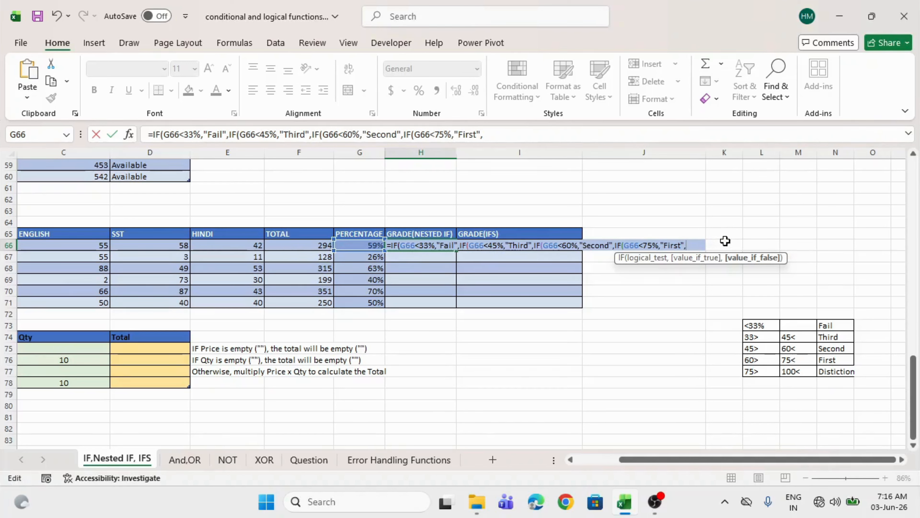
pyautogui.write('Distinction"')
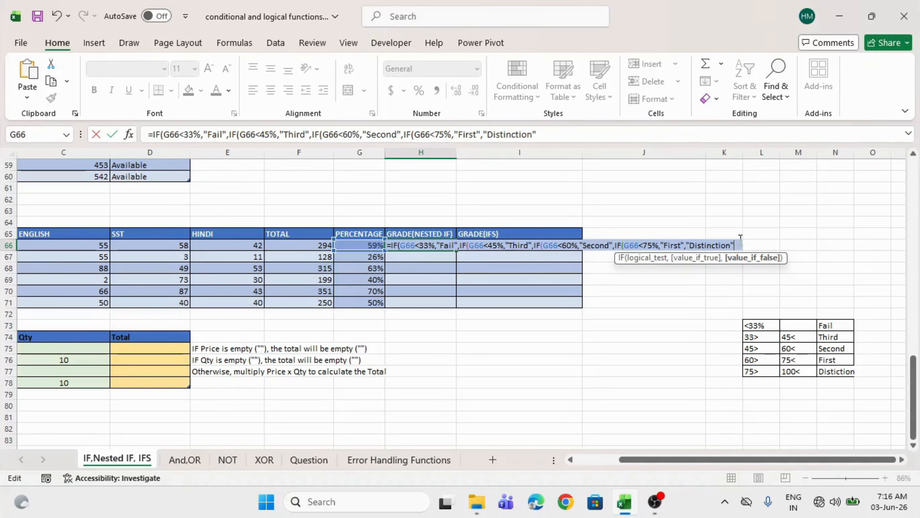
# - Go through each IF function in the H66 formula to count the closing brackets it needs
pyautogui.click(162, 137)
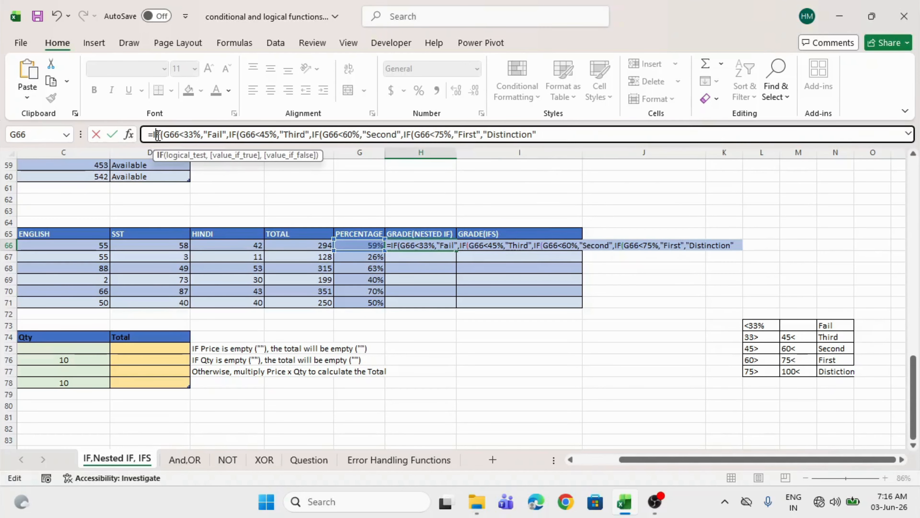
pyautogui.click(236, 134)
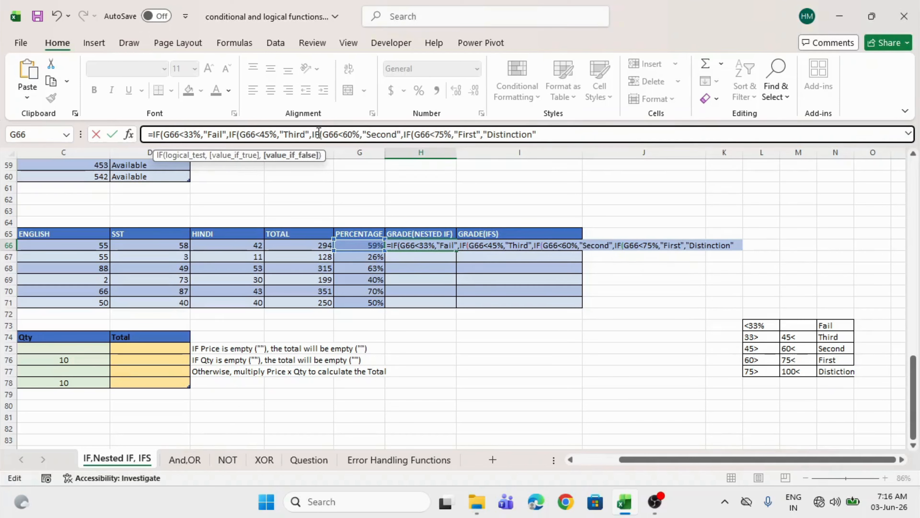
pyautogui.click(320, 134)
pyautogui.click(412, 135)
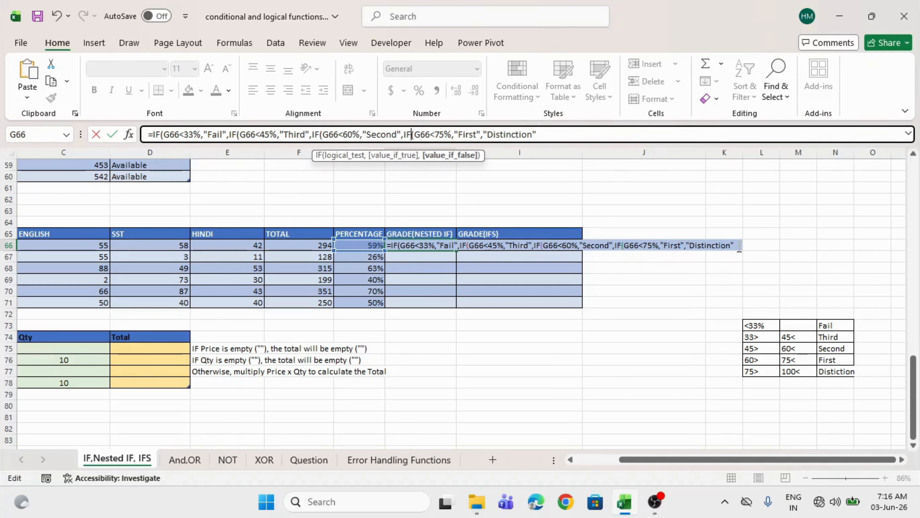
# - Complete the nested IF formula in H66 with four closing brackets and enter it
pyautogui.click(737, 246)
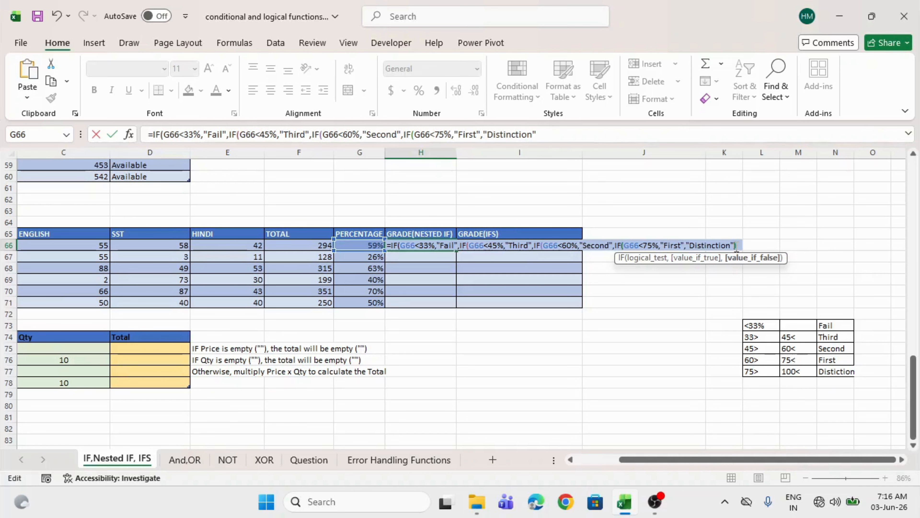
pyautogui.write('))))')
pyautogui.press('Return')
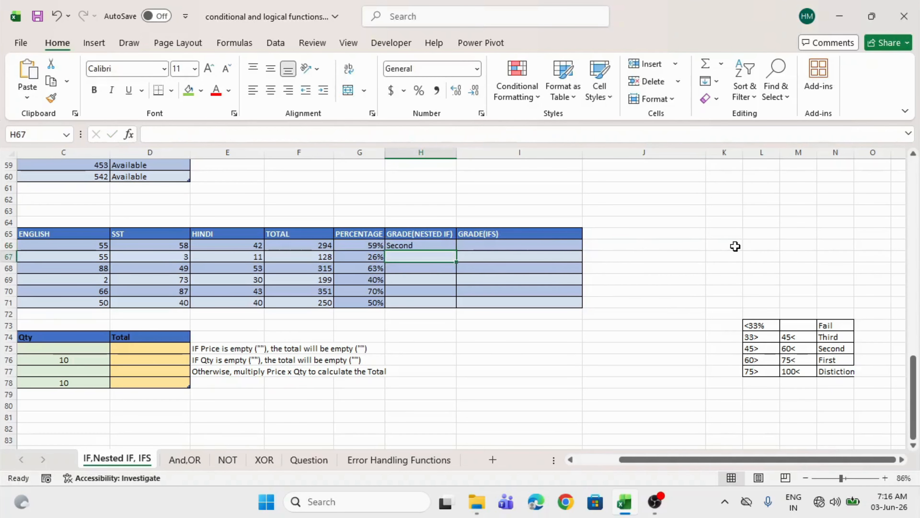
pyautogui.click(394, 242)
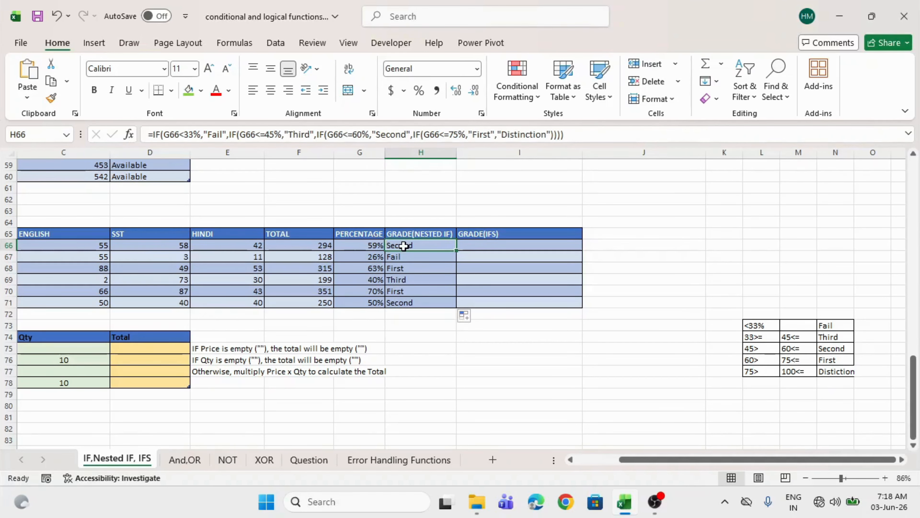
# - Review the nested IF grades in H66:H71 and the full formula behind H66
pyautogui.moveTo(403, 245); pyautogui.dragTo(417, 308)
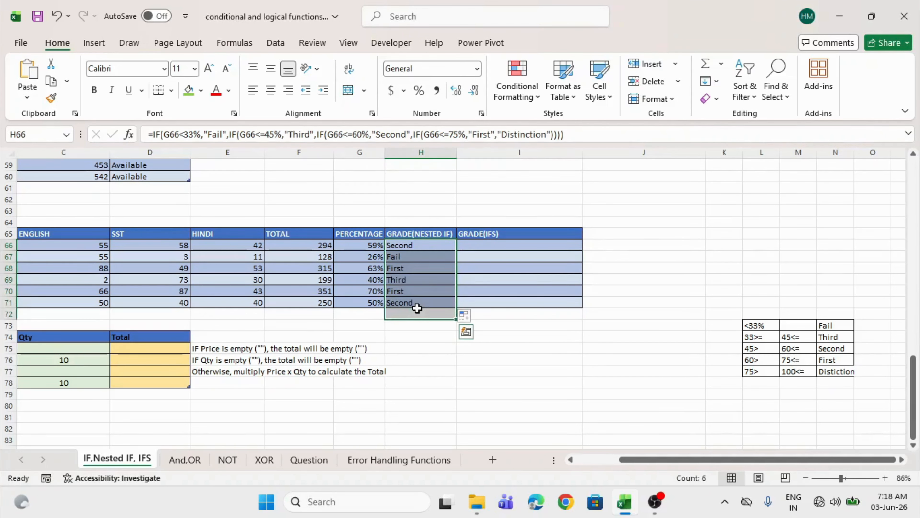
pyautogui.hscroll(-2, 417, 308)
pyautogui.scroll(1, 417, 308)
pyautogui.click(627, 259)
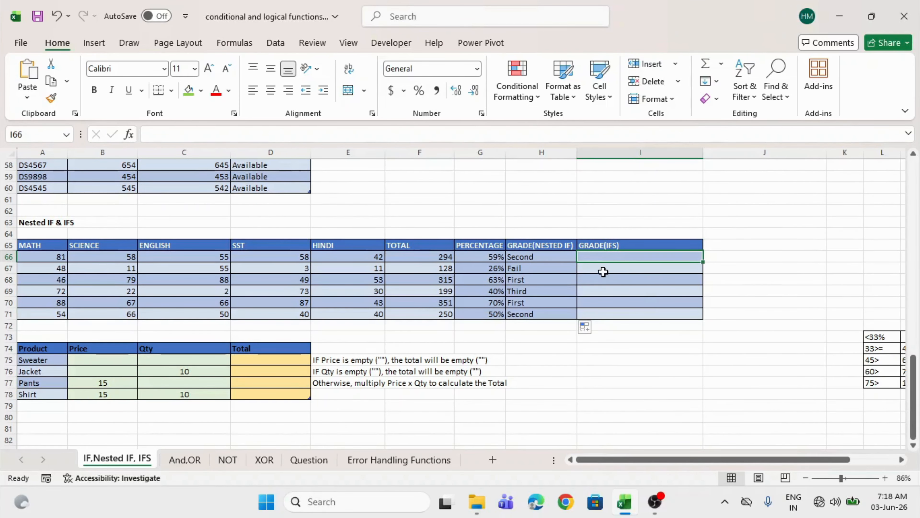
pyautogui.doubleClick(541, 257)
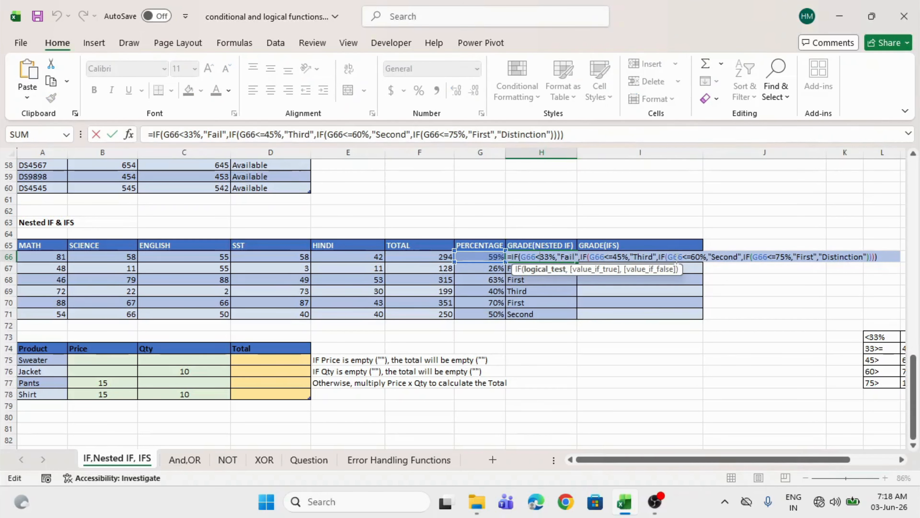
pyautogui.moveTo(620, 132); pyautogui.dragTo(250, 143)
pyautogui.press('Return')
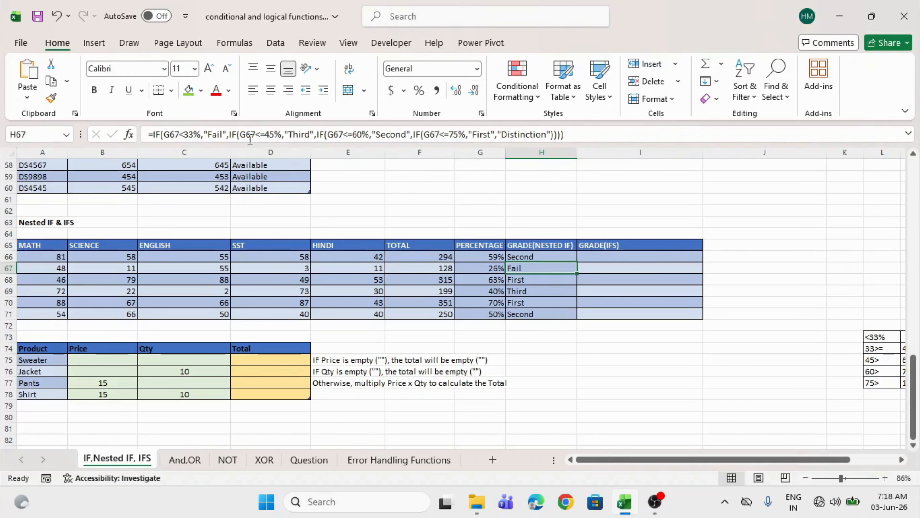
# - Begin an IFS formula in I66 that returns "Fail" when G66 is below 33%
pyautogui.doubleClick(602, 256)
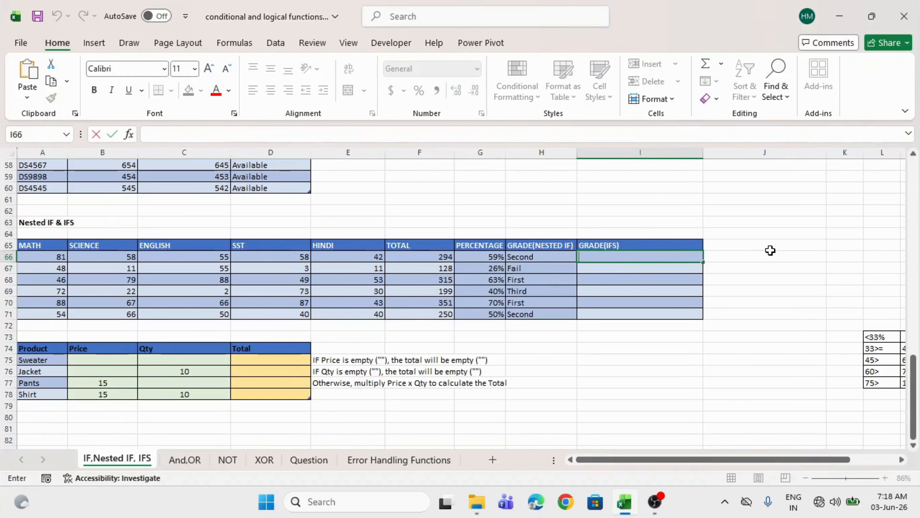
pyautogui.write('=ifs')
pyautogui.press('Tab')
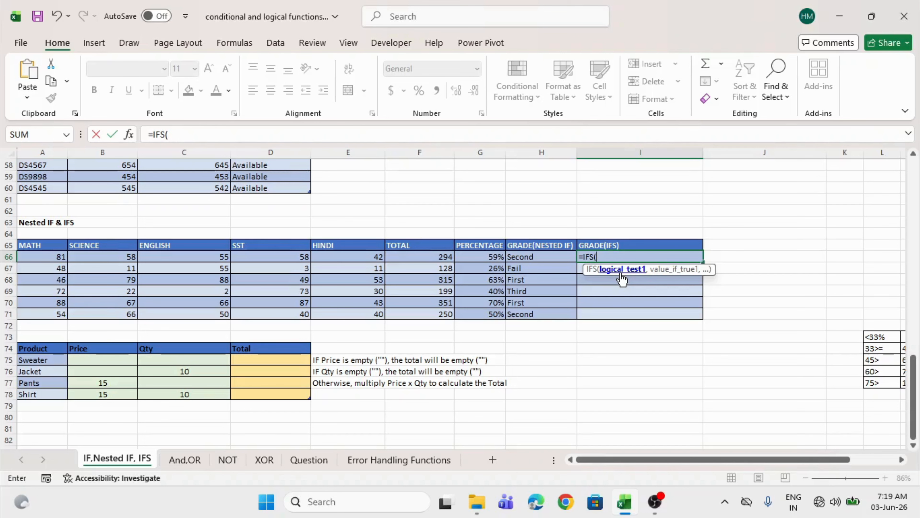
pyautogui.click(483, 255)
pyautogui.write('>')
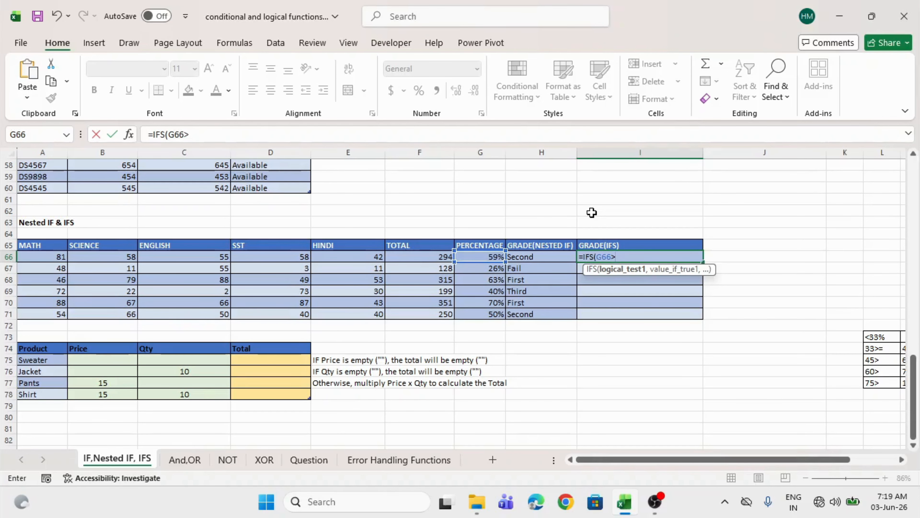
pyautogui.hscroll(1, 592, 213)
pyautogui.press('BackSpace')
pyautogui.write('<')
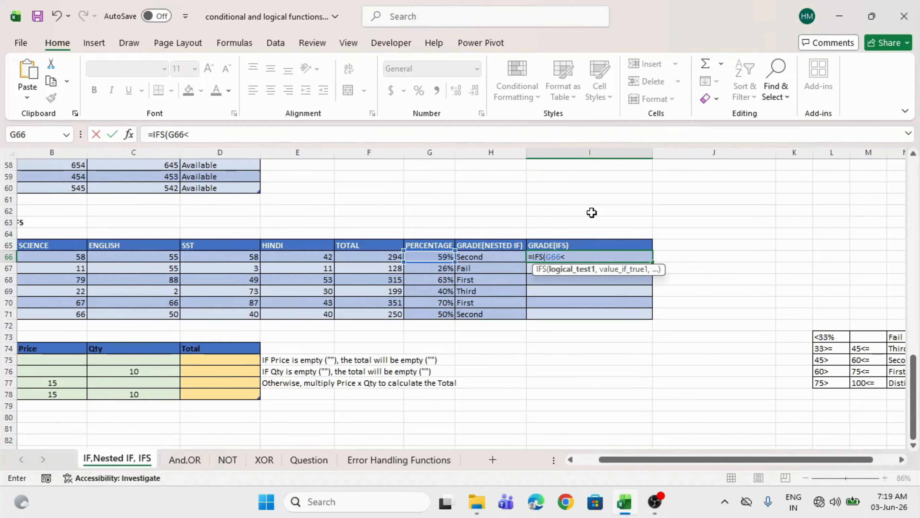
pyautogui.write('33%,"Fail')
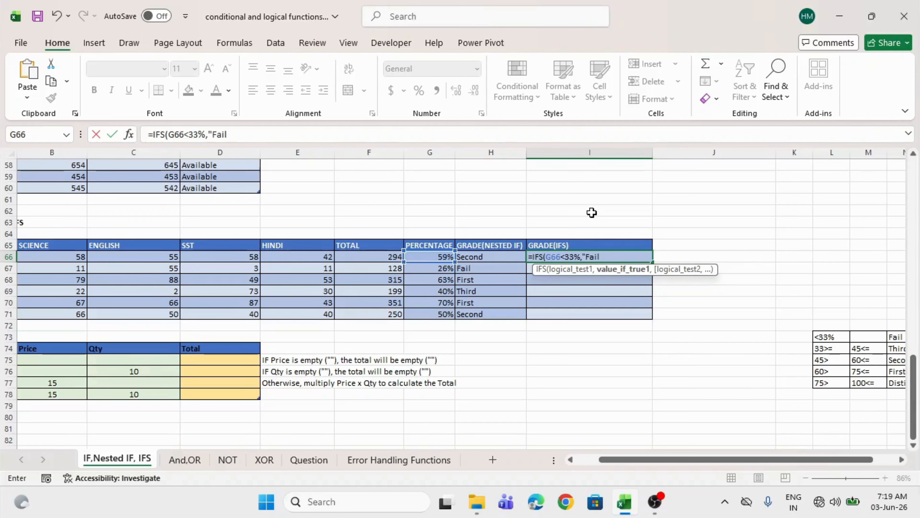
pyautogui.write('",')
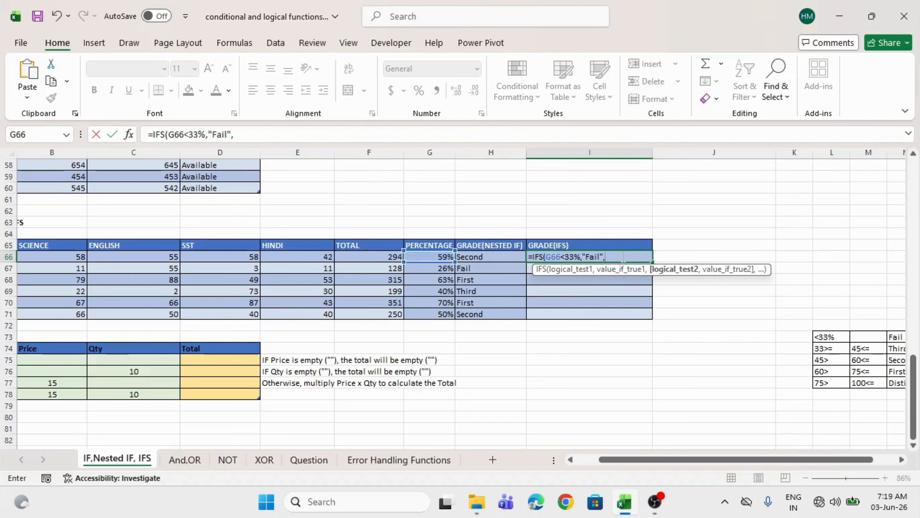
# - Add a second condition to the I66 IFS formula, returning "Third" when G66<=45%
pyautogui.click(441, 257)
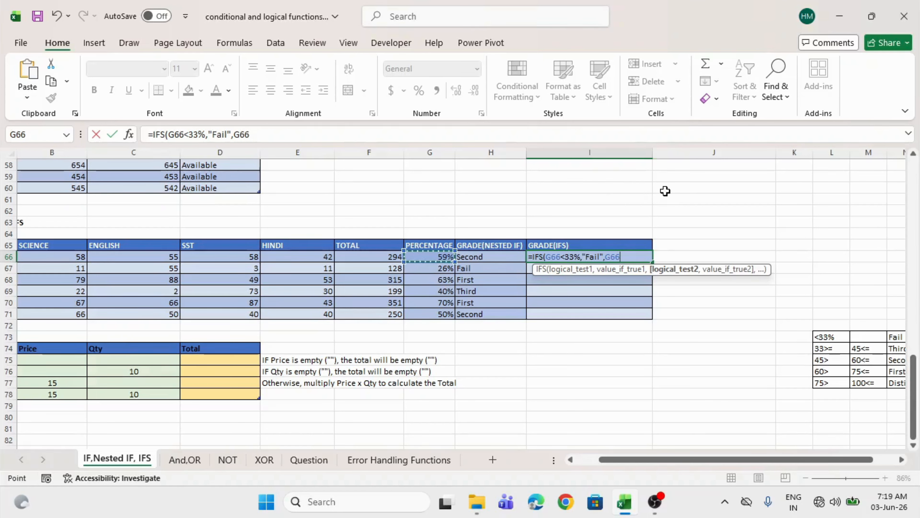
pyautogui.write('<=45%,')
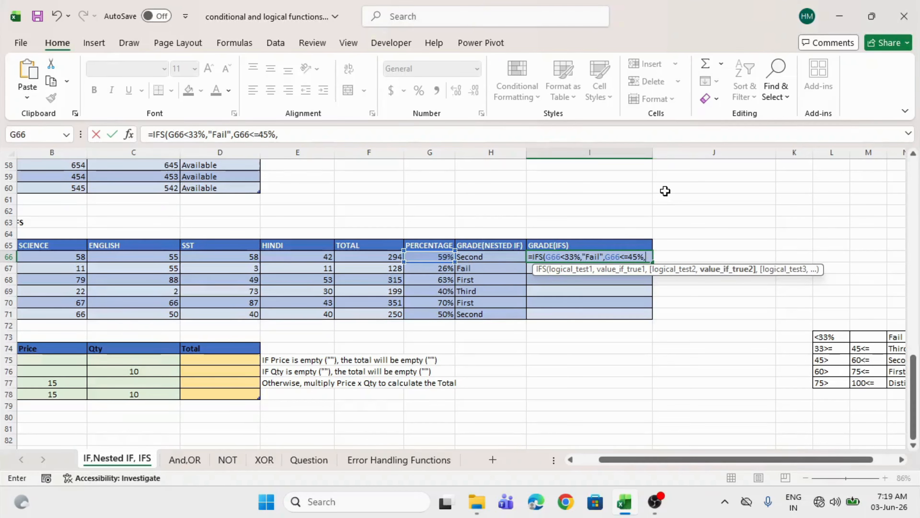
pyautogui.write('"Thir')
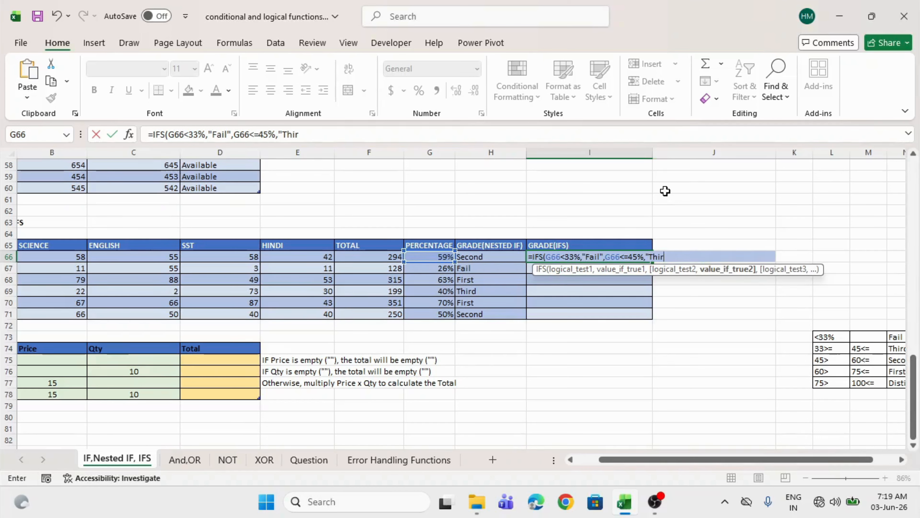
pyautogui.write('d",')
# - Add a third condition to the I66 IFS formula, returning "Second" when G66<=60%
pyautogui.click(433, 256)
pyautogui.write('<')
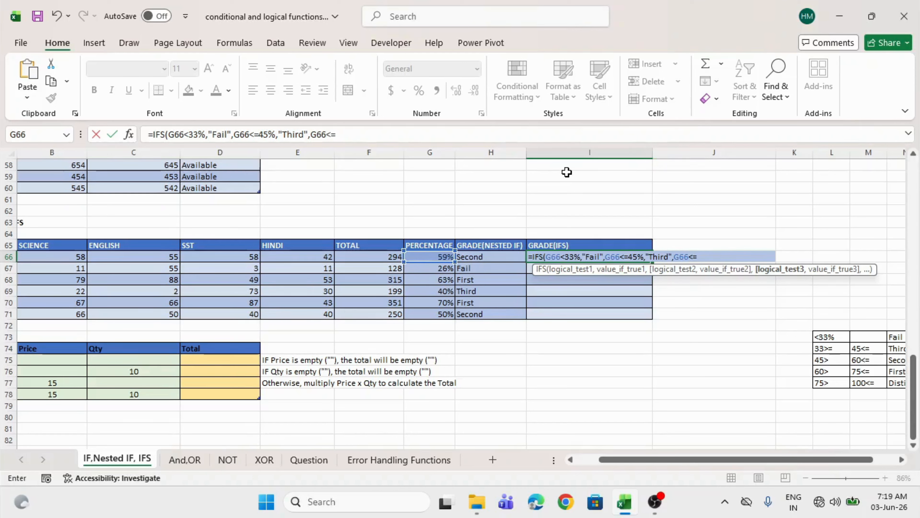
pyautogui.write('=60%,')
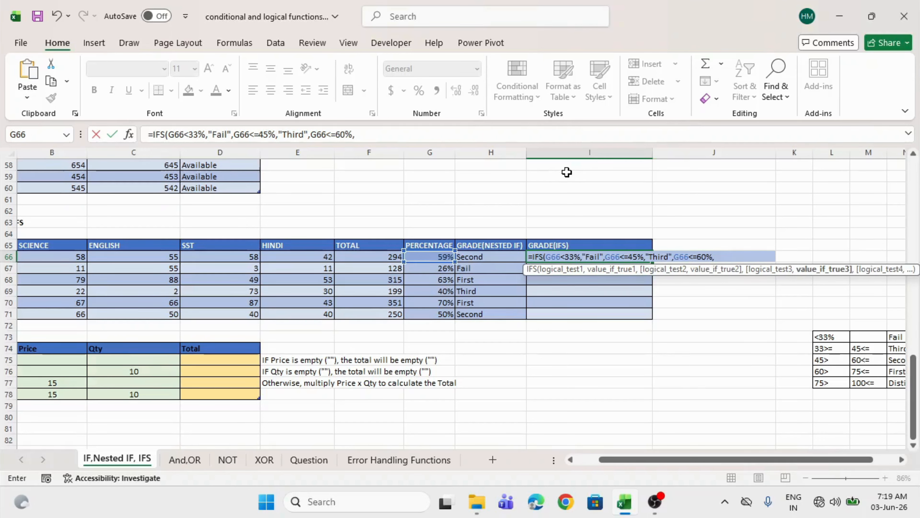
pyautogui.write('"Second",')
# - Add a fourth condition to the I66 IFS formula, returning "First" when G66<=75%
pyautogui.click(439, 256)
pyautogui.write('<=')
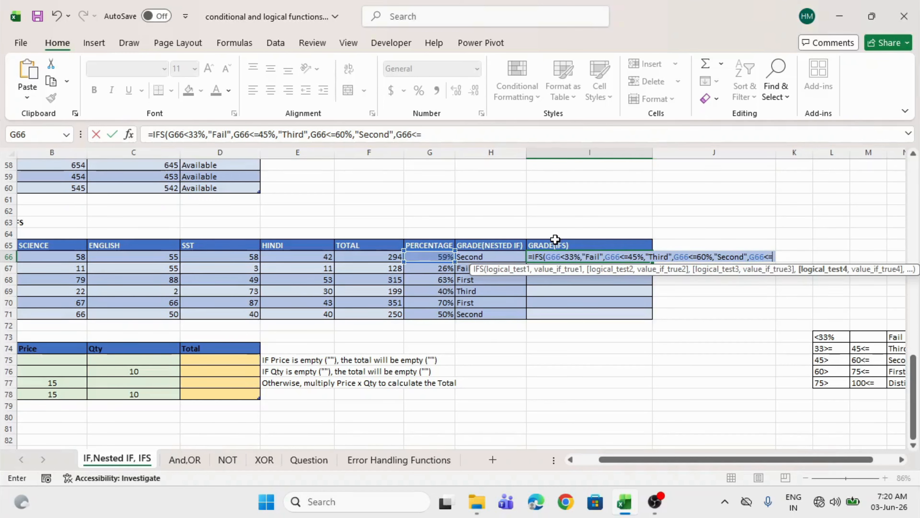
pyautogui.write('75%,')
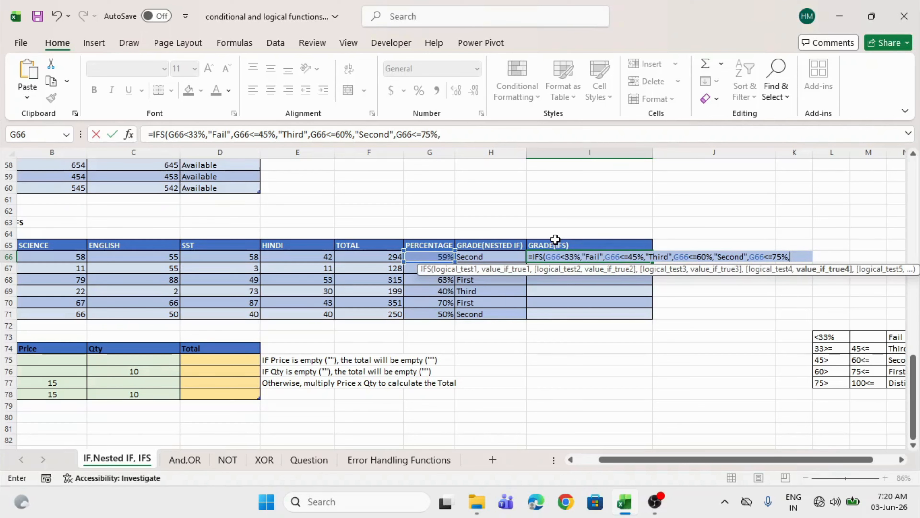
pyautogui.write('"First",')
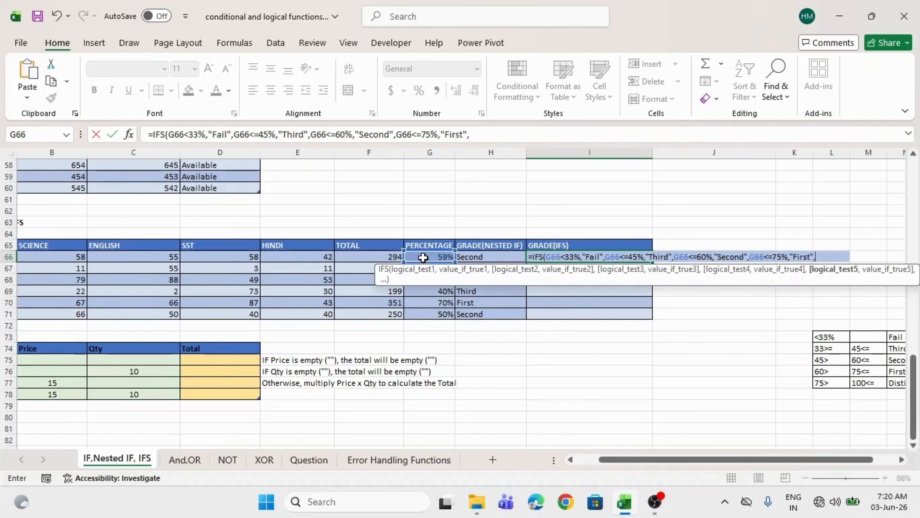
# - Finish the I66 IFS formula with the condition G66<=100 returning "Distinction", and enter it
pyautogui.click(423, 257)
pyautogui.write('<=')
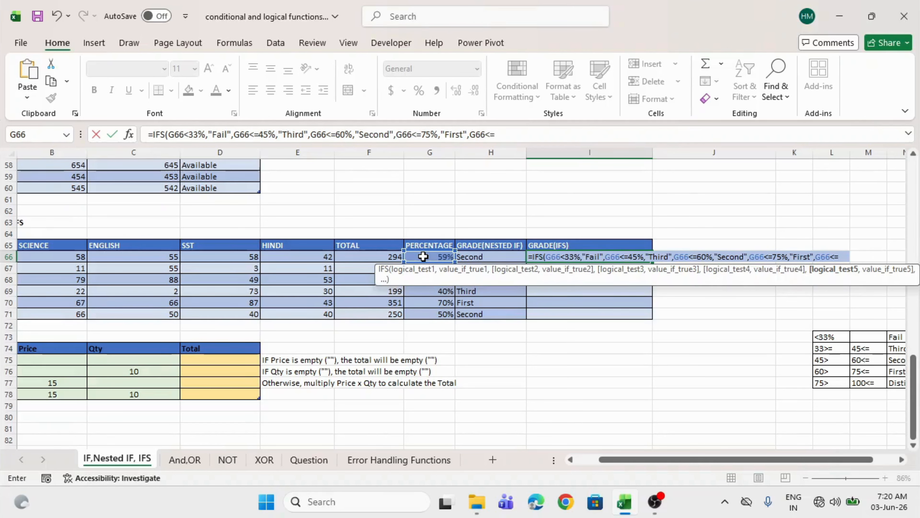
pyautogui.write('100')
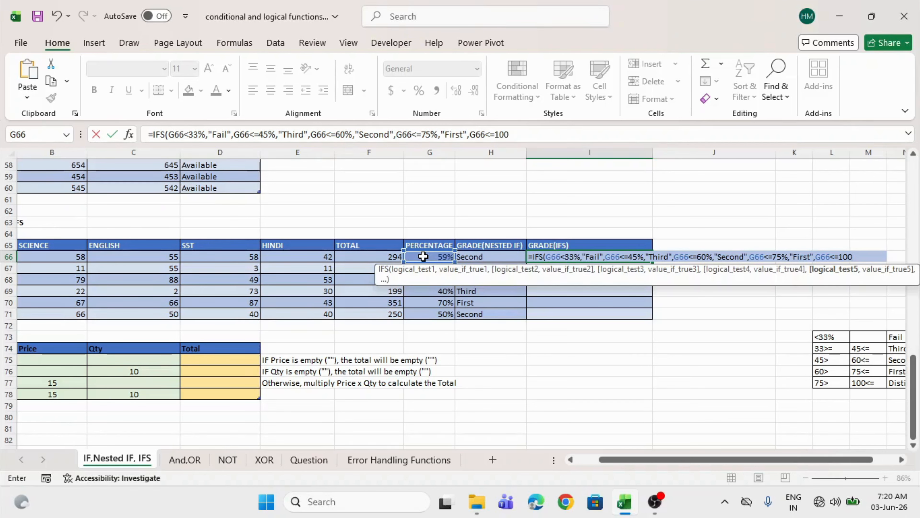
pyautogui.write(',"di')
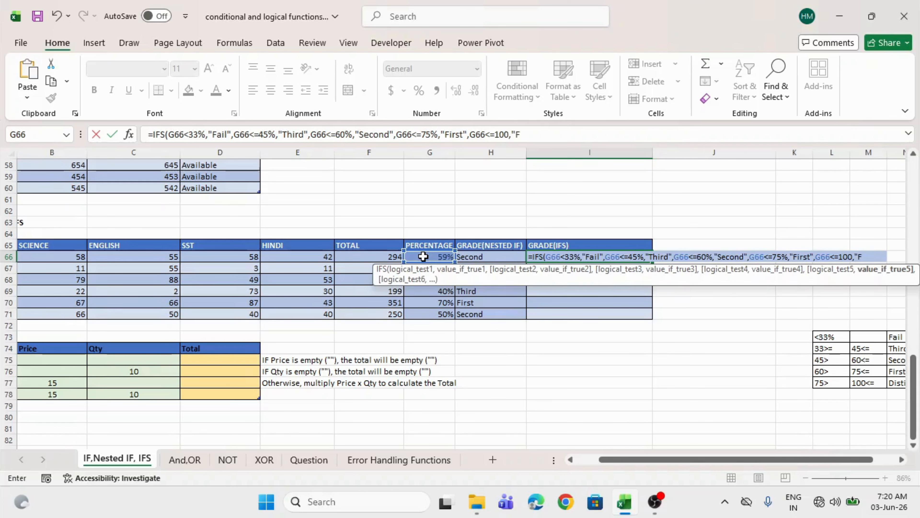
pyautogui.press('BackSpace')
pyautogui.write('Distinction"')
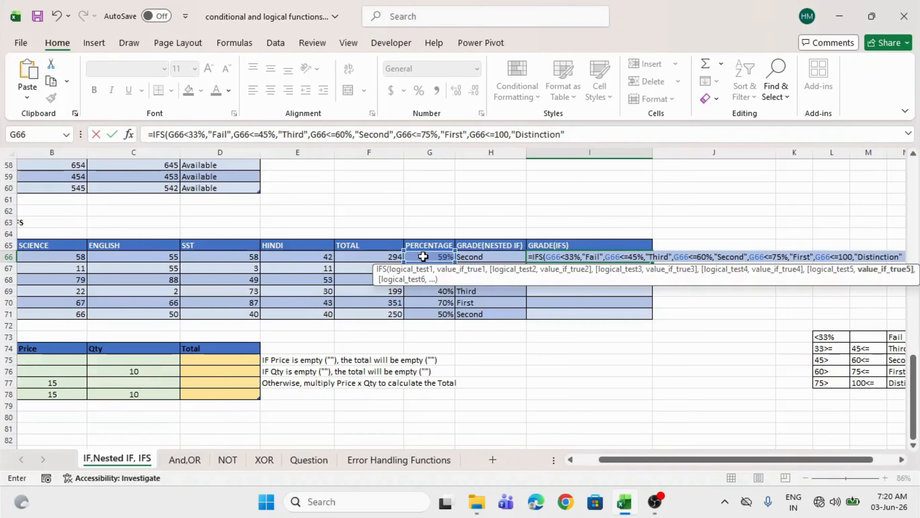
pyautogui.write(')')
pyautogui.press('Return')
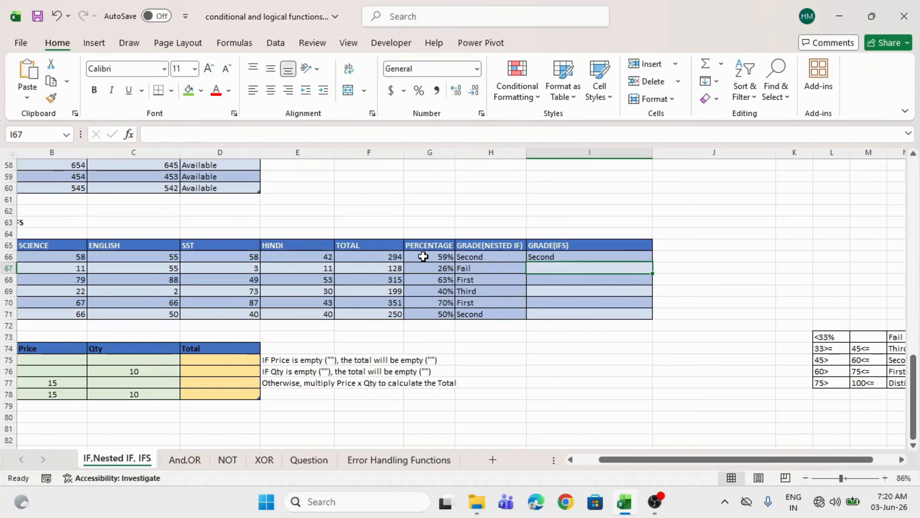
# - Fill the IFS formula from I66 down to I71 and select both grade columns, H66:I71, for comparison
pyautogui.click(562, 256)
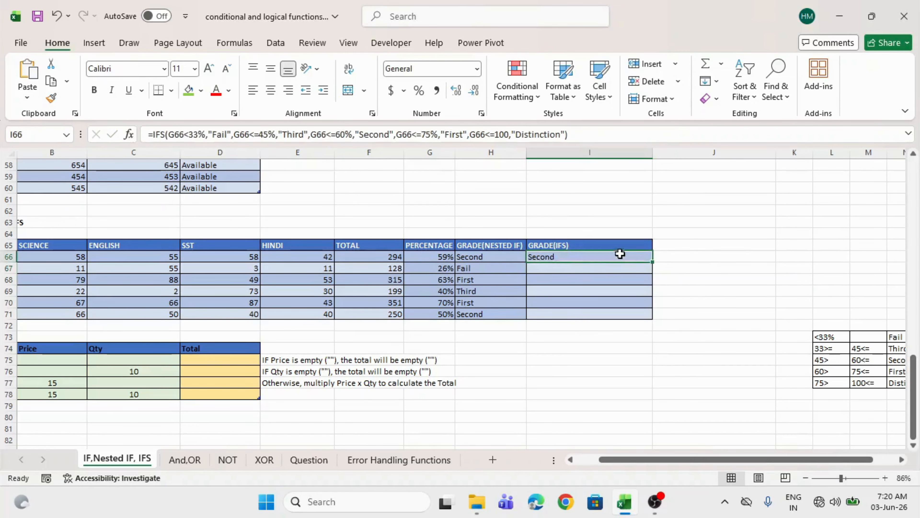
pyautogui.doubleClick(652, 261)
pyautogui.moveTo(485, 257); pyautogui.dragTo(555, 314)
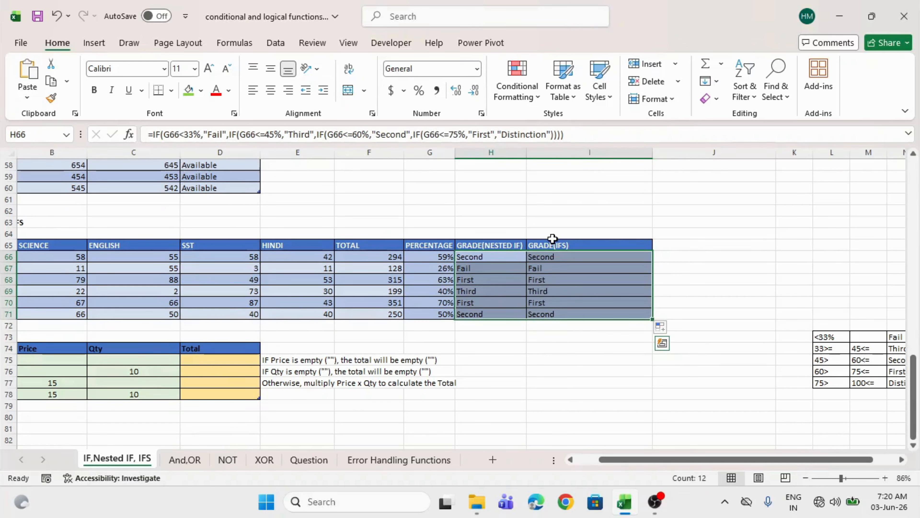
# - Compare the IFS formula in I66 with the nested IF formula in H66
pyautogui.click(542, 258)
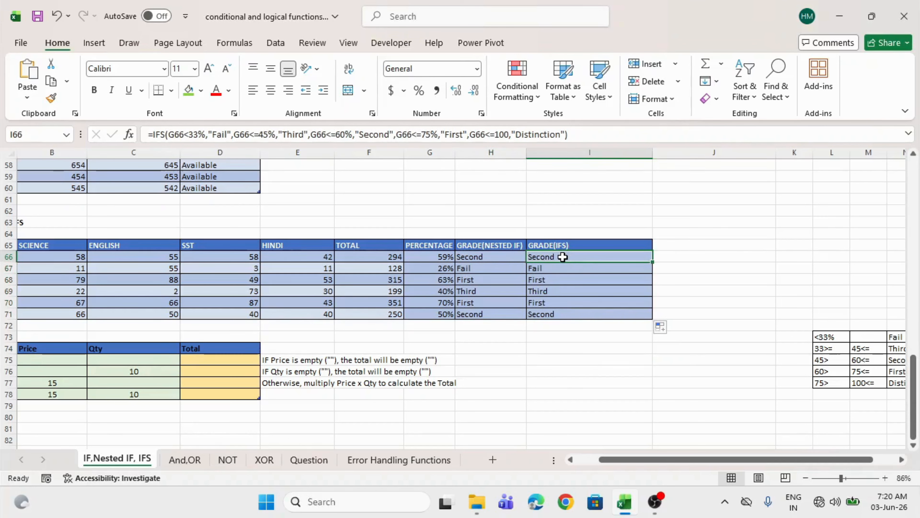
pyautogui.click(478, 258)
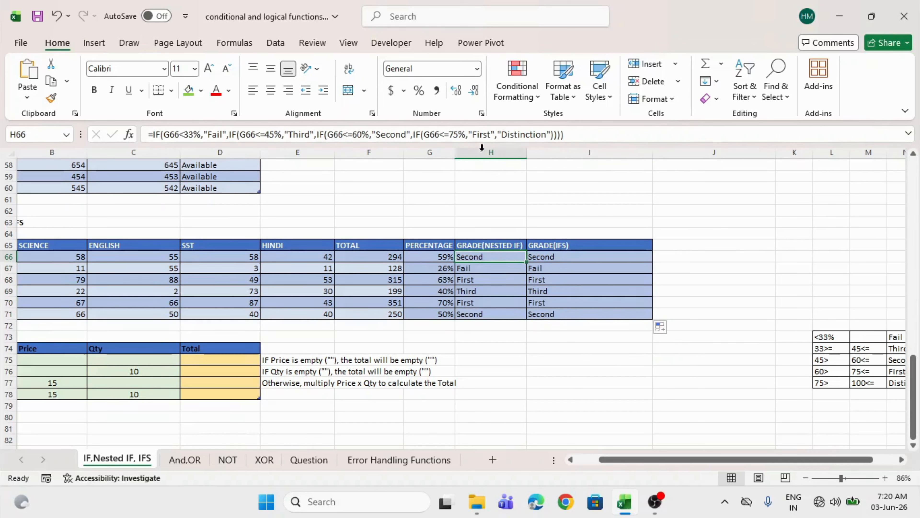
pyautogui.doubleClick(555, 256)
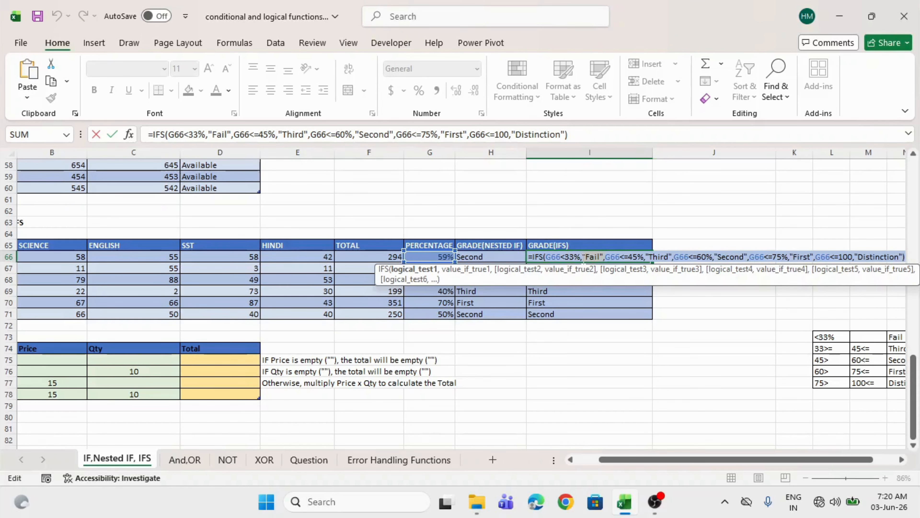
pyautogui.click(582, 257)
pyautogui.press('Return')
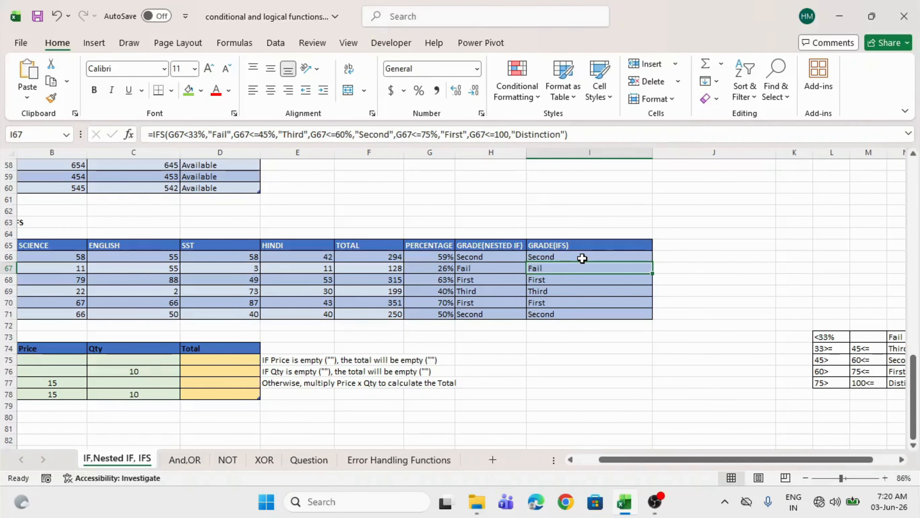
# - Examine the Product, Price, Qty and Total columns of the product table in A74:D78
pyautogui.scroll(-2, 581, 270)
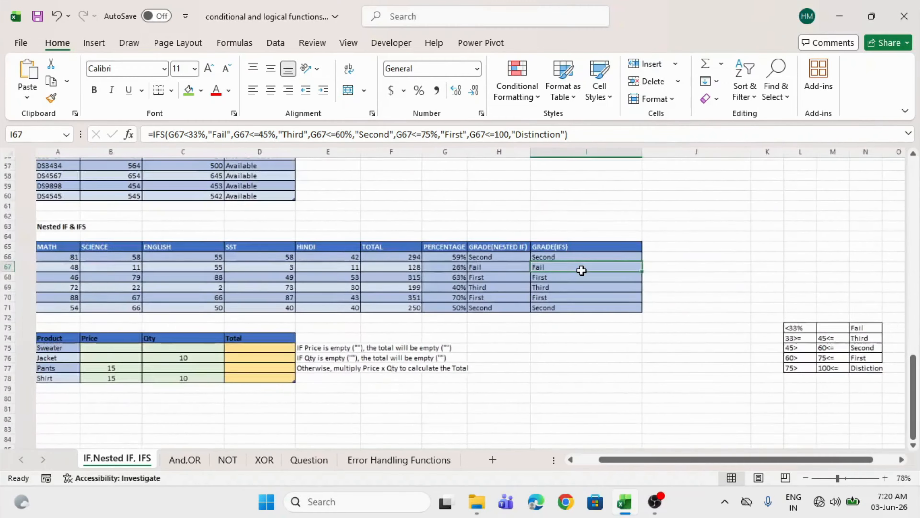
pyautogui.scroll(-2, 582, 272)
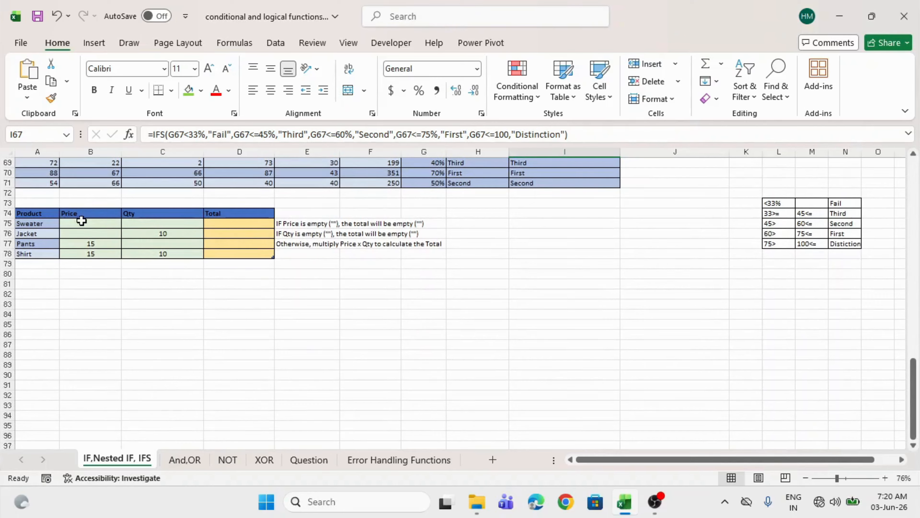
pyautogui.scroll(1, 68, 222)
pyautogui.scroll(4, 69, 224)
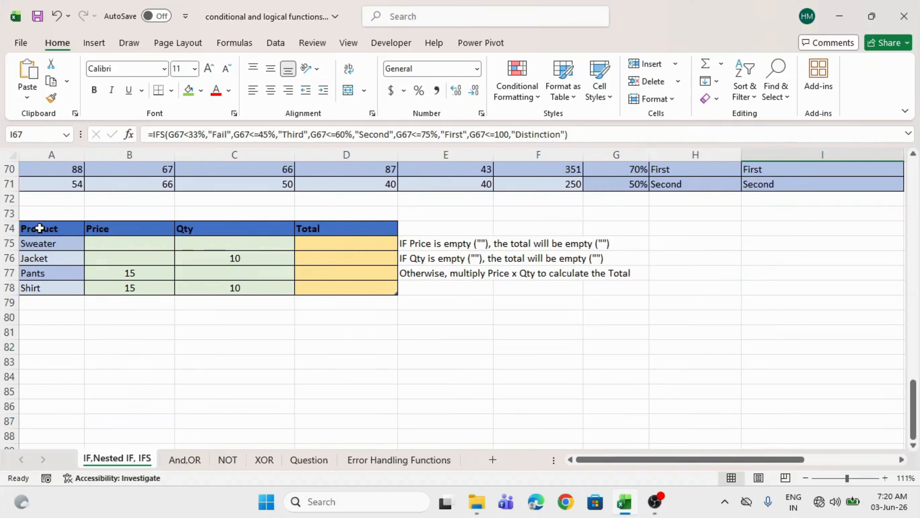
pyautogui.moveTo(37, 228); pyautogui.dragTo(40, 288)
pyautogui.moveTo(126, 230); pyautogui.dragTo(130, 287)
pyautogui.moveTo(200, 232); pyautogui.dragTo(212, 290)
pyautogui.moveTo(337, 231); pyautogui.dragTo(340, 291)
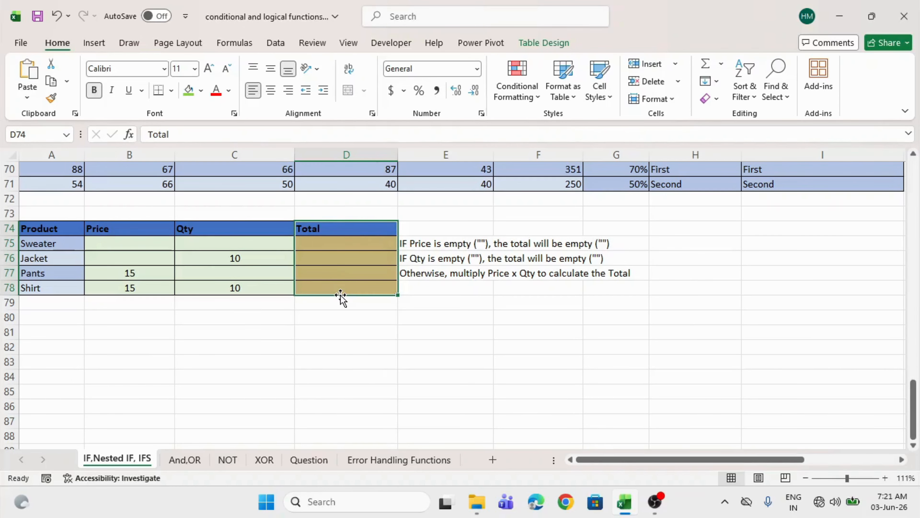
# - Read the Total rules beside the product table and check which Price and Qty cells each rule covers
pyautogui.click(425, 242)
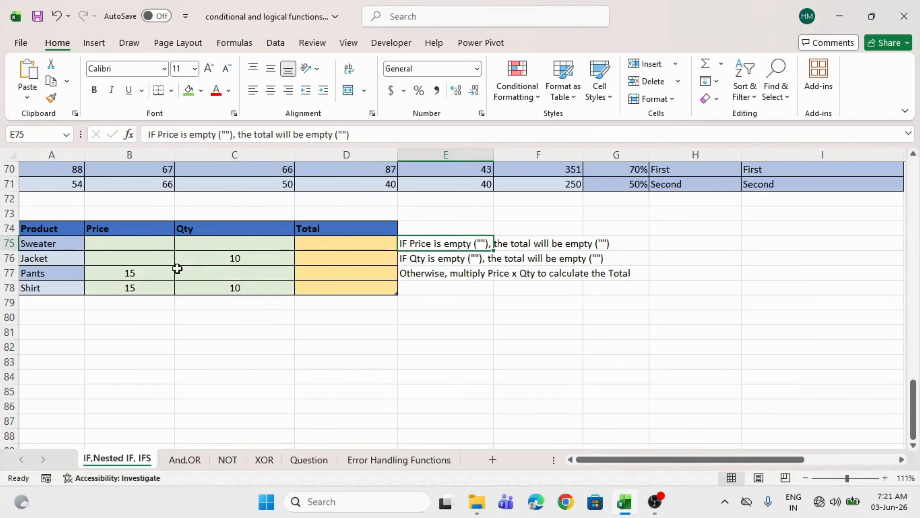
pyautogui.doubleClick(123, 243)
pyautogui.click(130, 322)
pyautogui.click(144, 245)
pyautogui.click(327, 238)
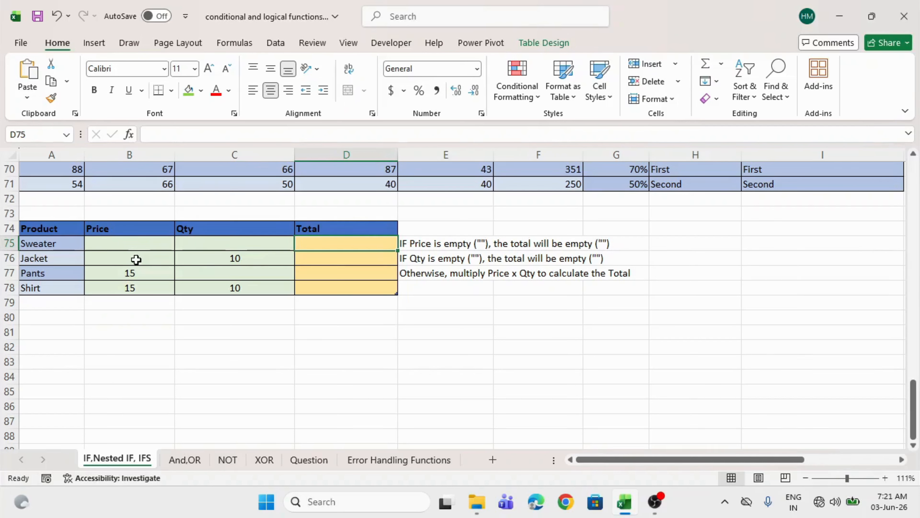
pyautogui.doubleClick(217, 274)
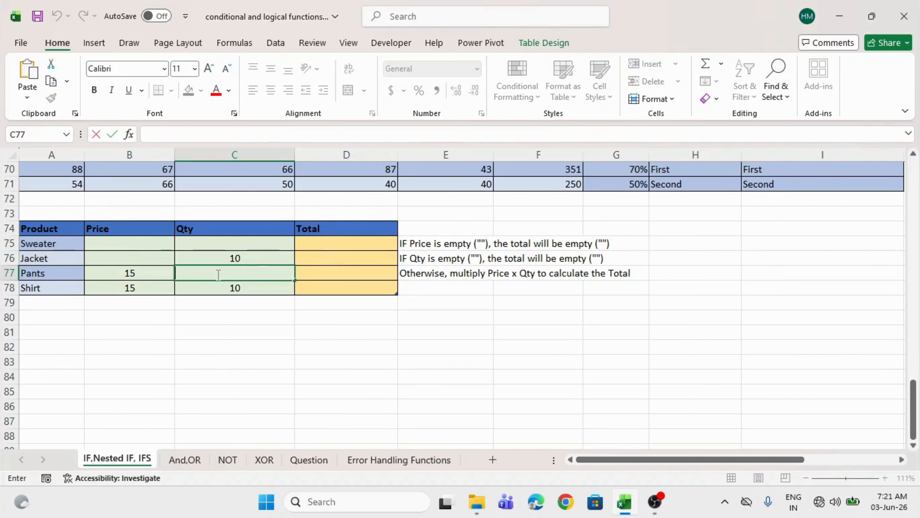
pyautogui.click(312, 275)
pyautogui.doubleClick(312, 275)
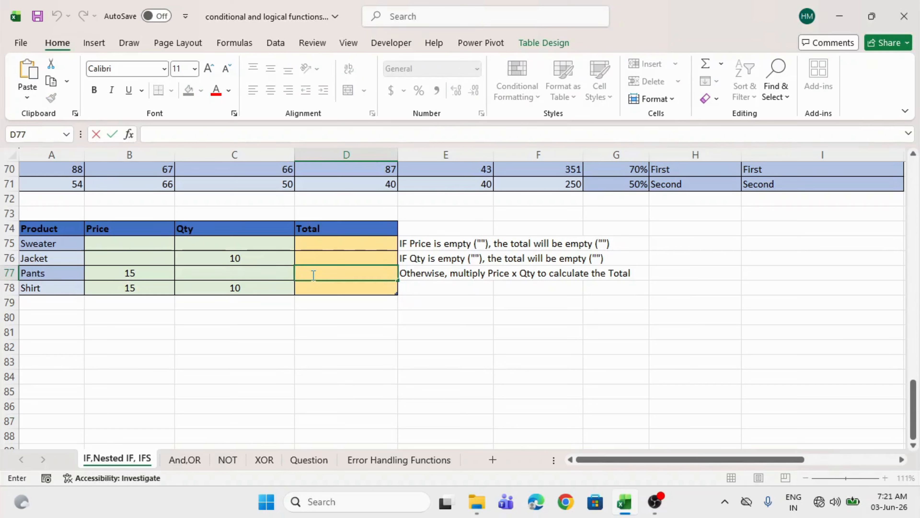
pyautogui.click(238, 316)
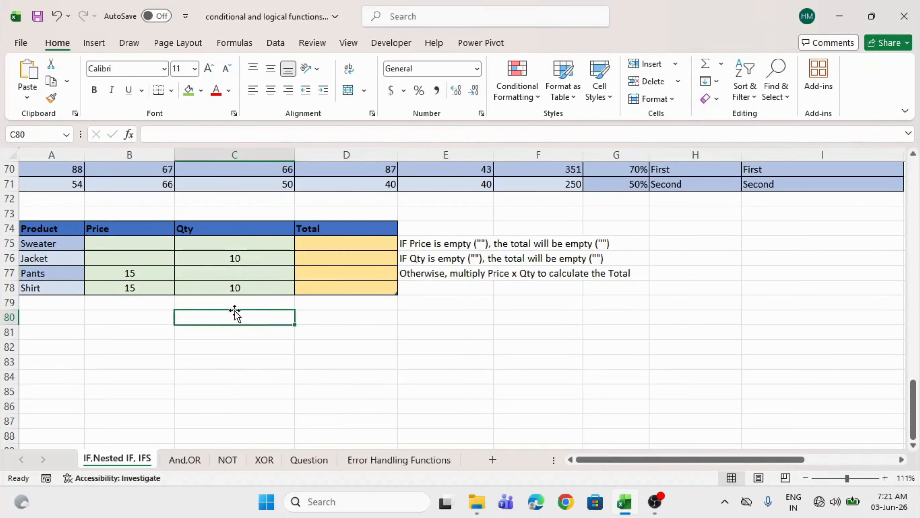
pyautogui.click(130, 287)
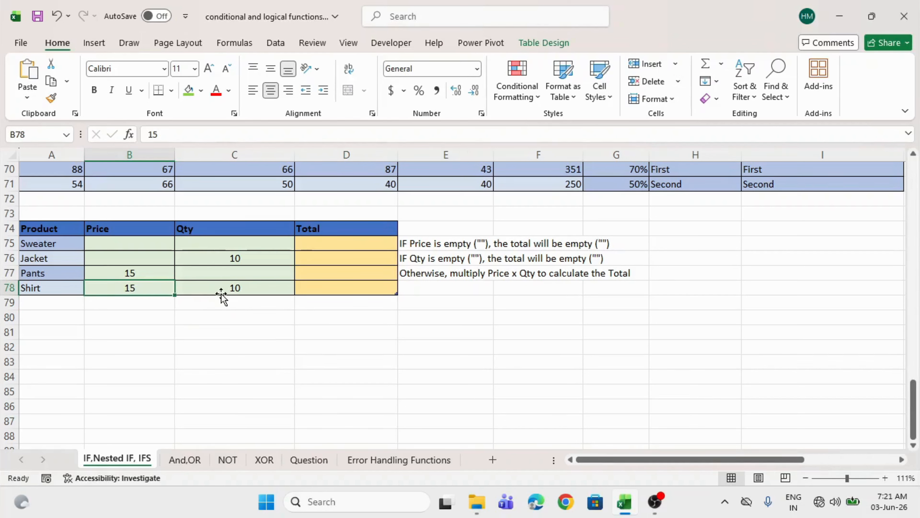
pyautogui.click(218, 287)
pyautogui.moveTo(217, 287); pyautogui.dragTo(158, 287)
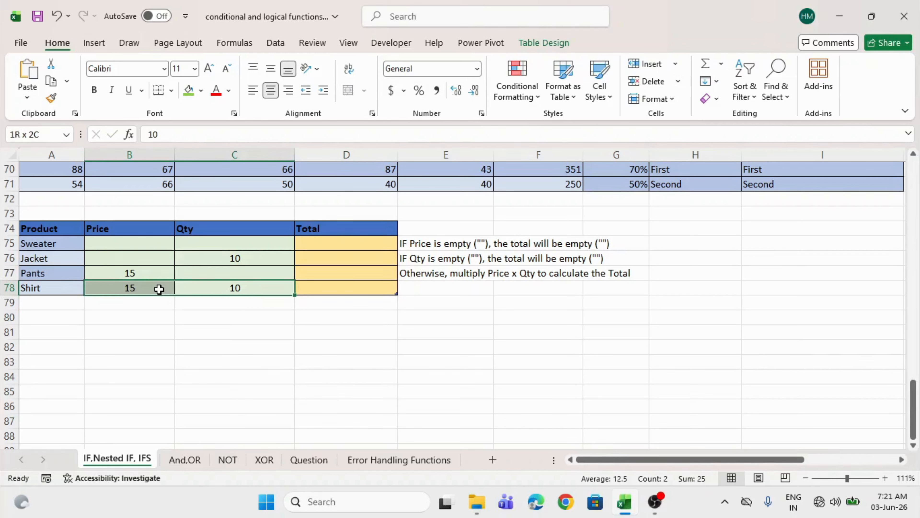
pyautogui.click(331, 290)
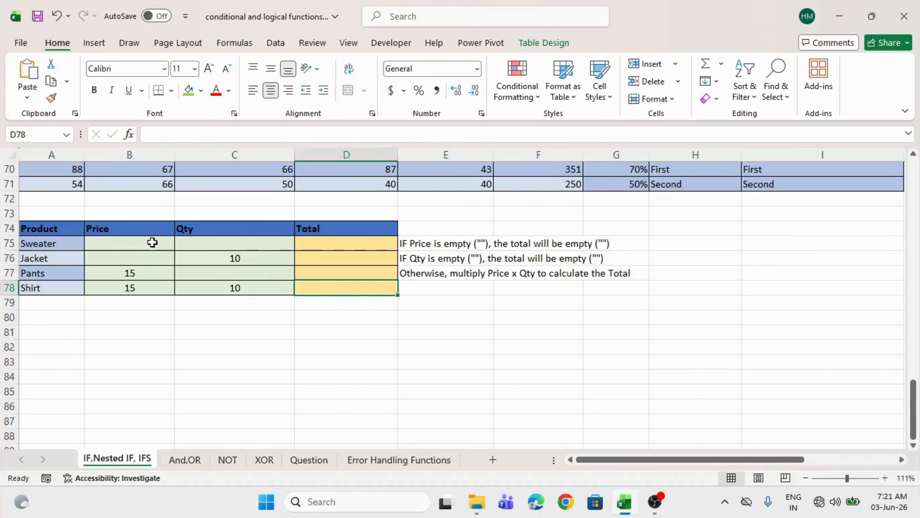
# - Compare the Price and Qty cells with the Total cell for each product row, from Sweater to Shirt
pyautogui.moveTo(154, 243); pyautogui.dragTo(208, 242)
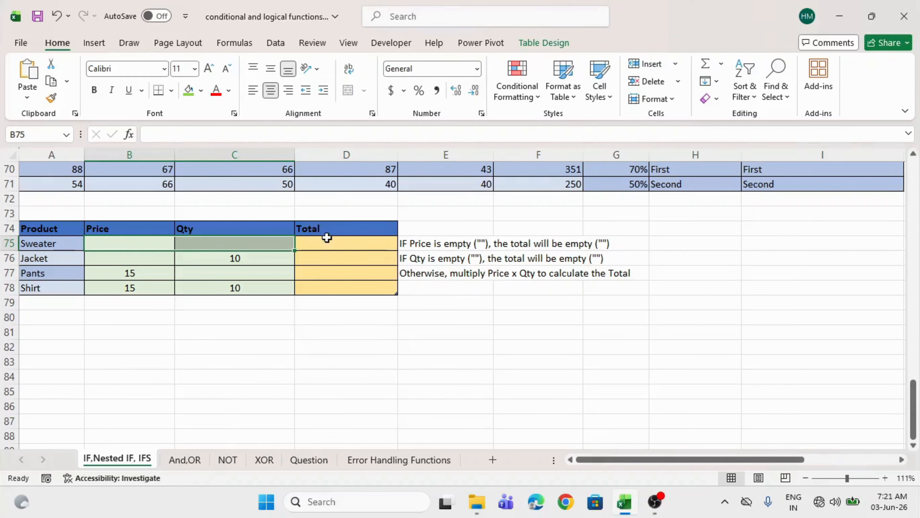
pyautogui.click(334, 242)
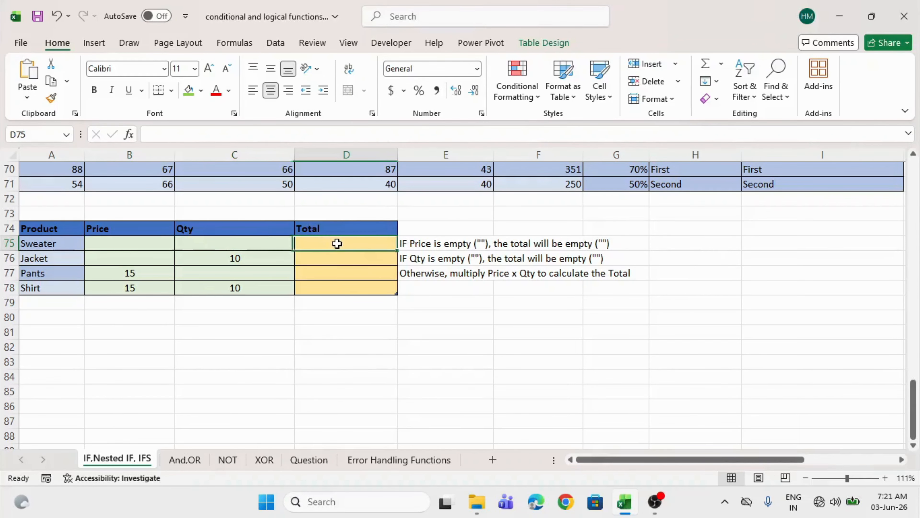
pyautogui.click(123, 257)
pyautogui.click(219, 257)
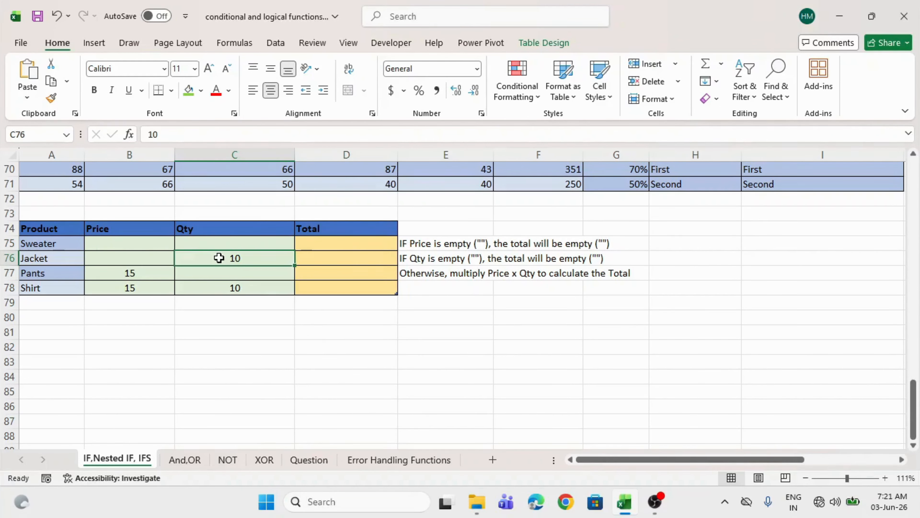
pyautogui.click(320, 257)
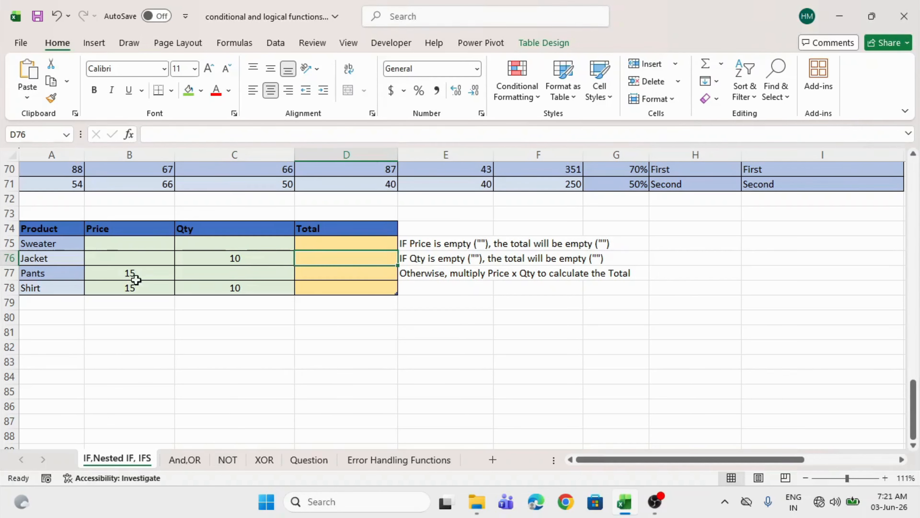
pyautogui.click(128, 273)
pyautogui.click(191, 274)
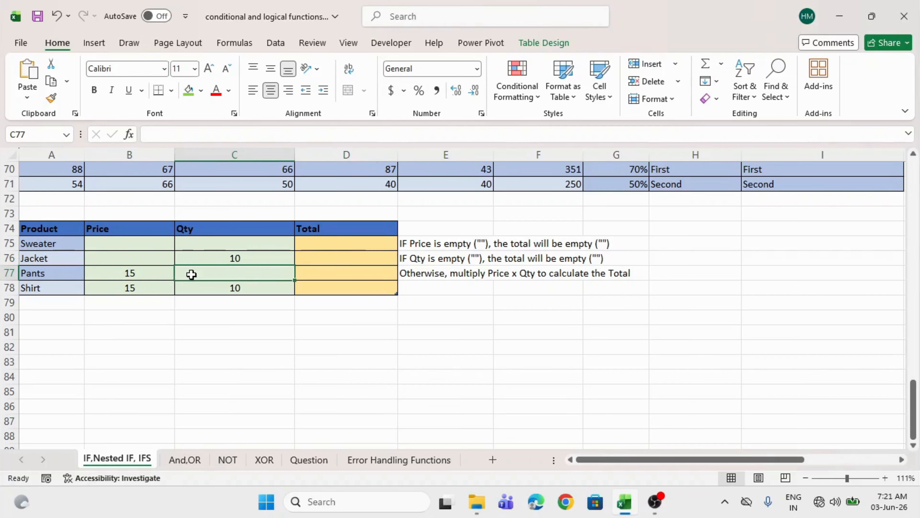
pyautogui.click(321, 277)
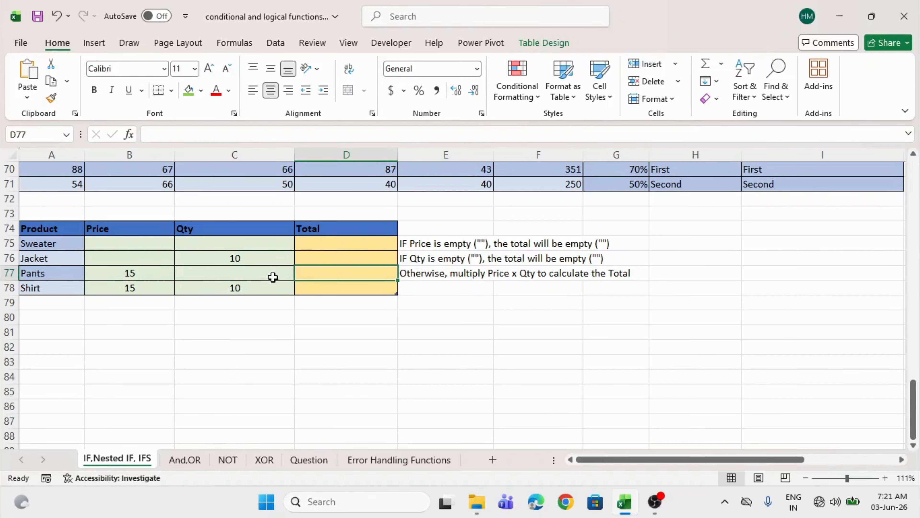
pyautogui.moveTo(142, 286); pyautogui.dragTo(223, 290)
pyautogui.click(312, 285)
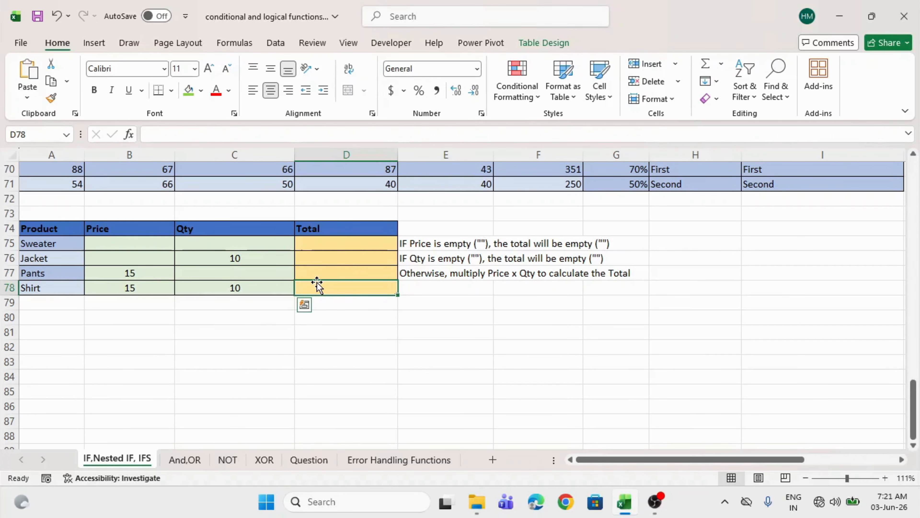
pyautogui.moveTo(129, 286); pyautogui.dragTo(236, 285)
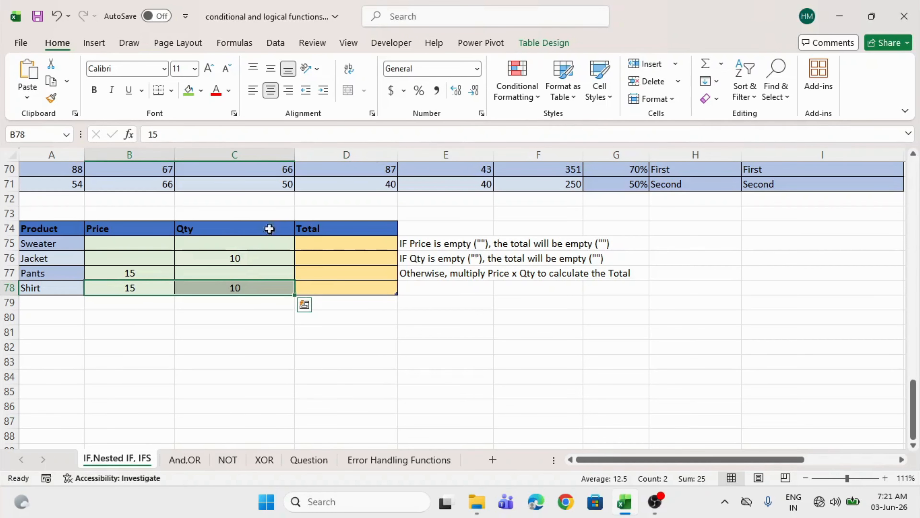
pyautogui.click(322, 247)
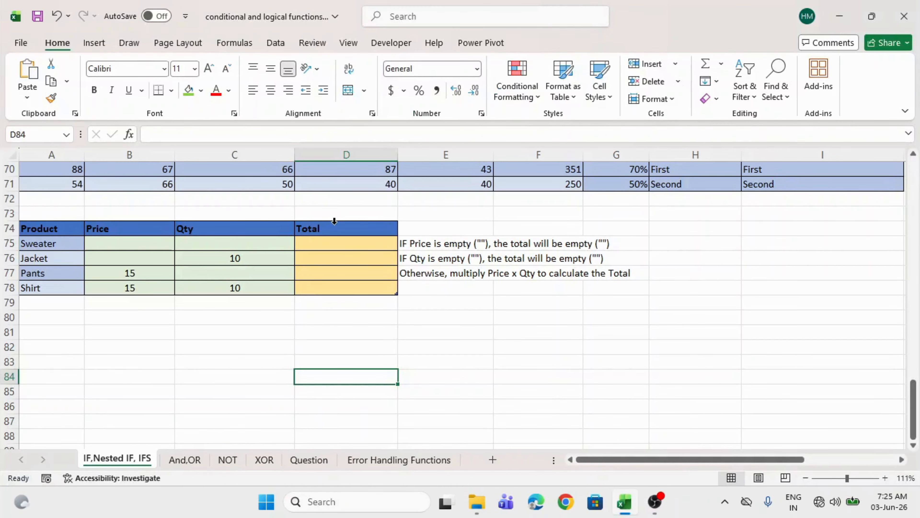
pyautogui.click(308, 243)
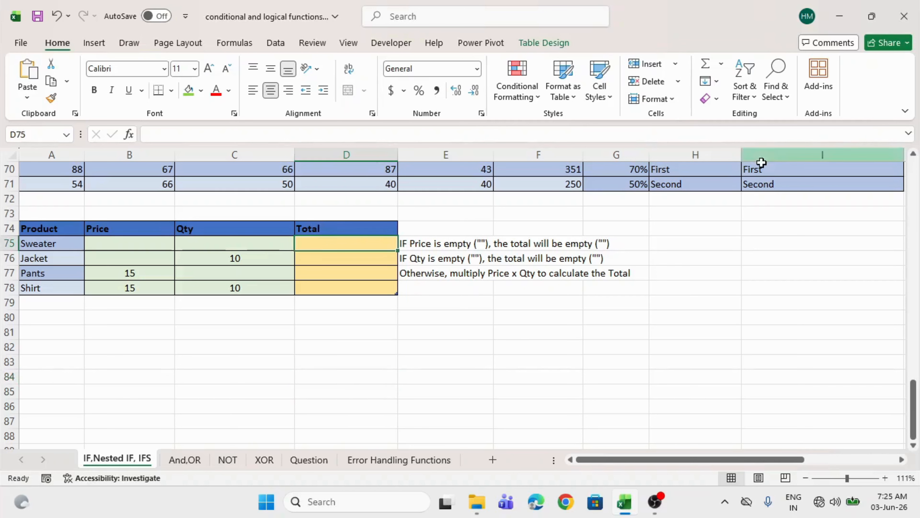
pyautogui.write('=IF(')
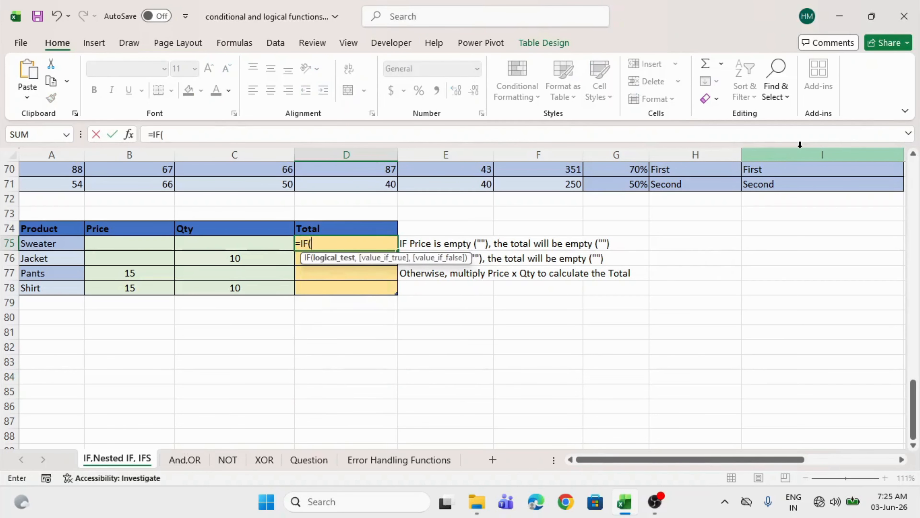
pyautogui.click(135, 239)
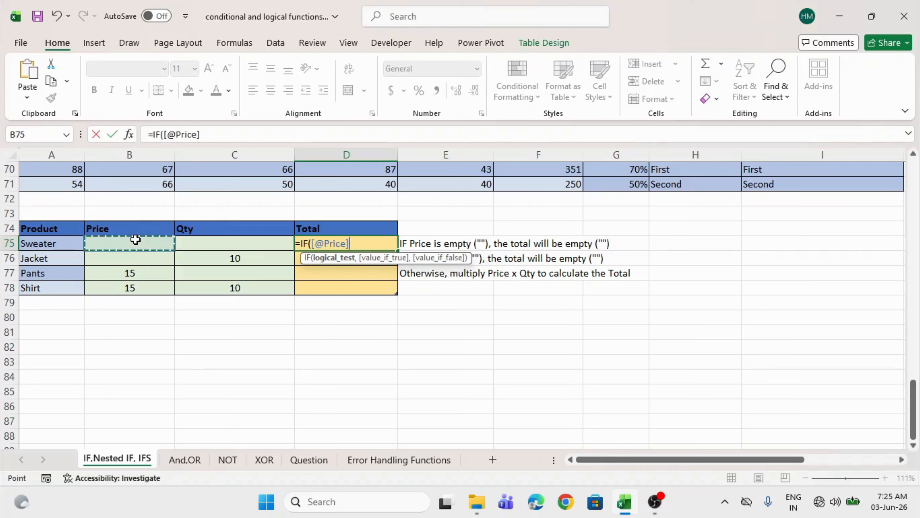
pyautogui.write('=')
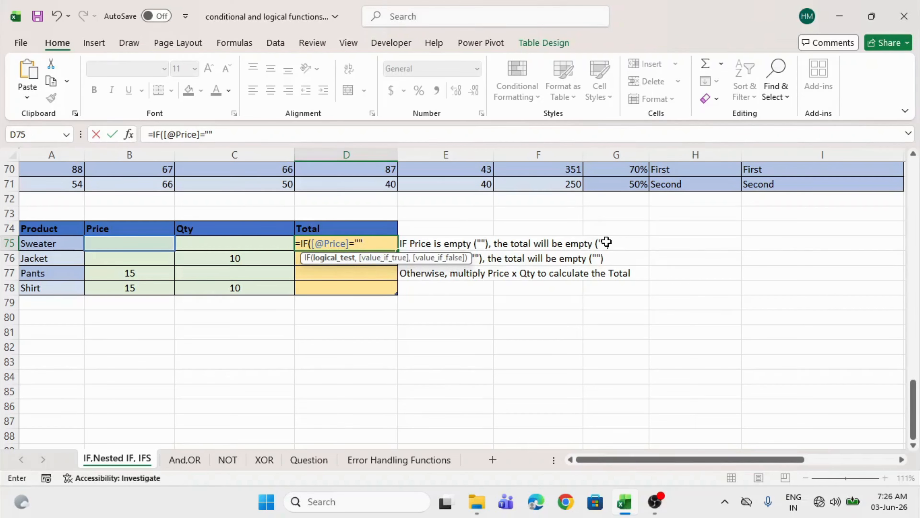
pyautogui.write(',')
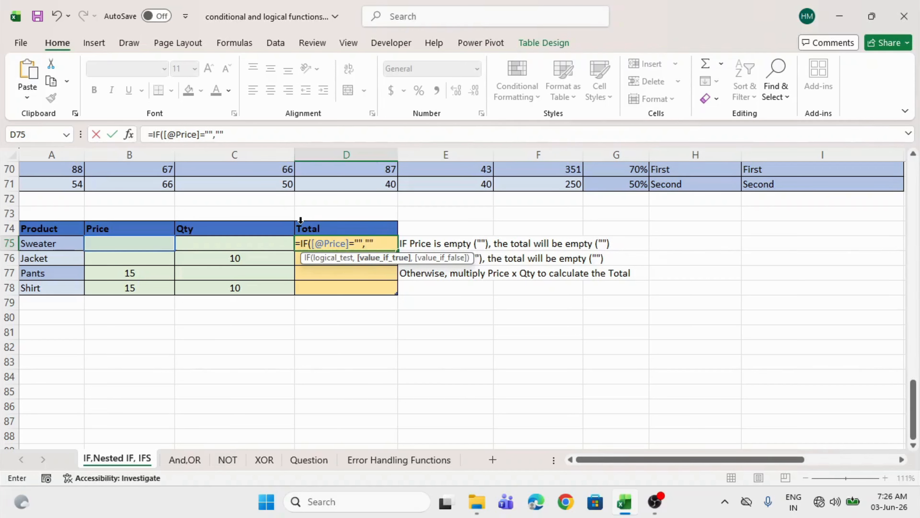
pyautogui.write('"",')
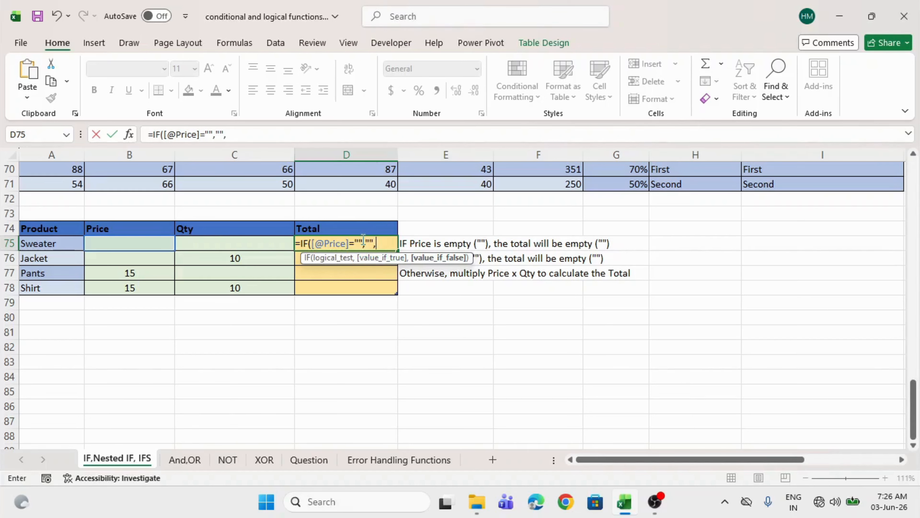
pyautogui.moveTo(364, 242); pyautogui.dragTo(310, 243)
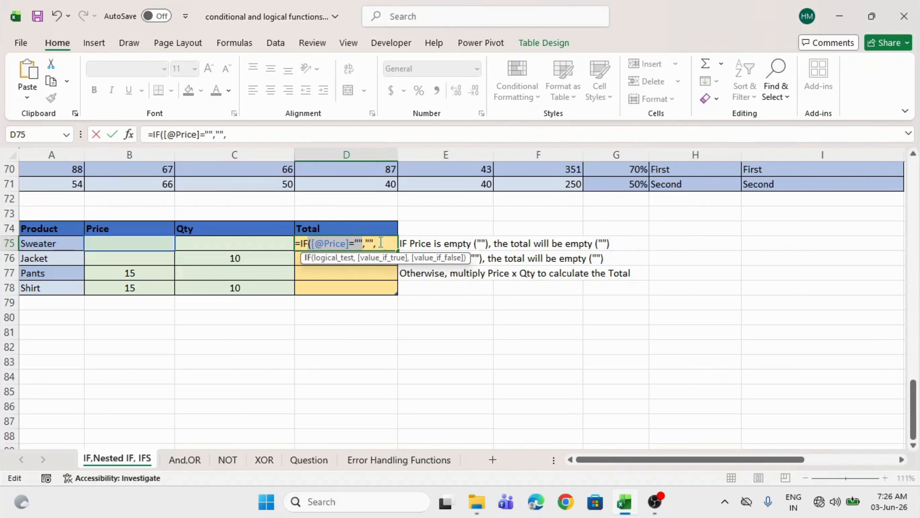
pyautogui.click(352, 237)
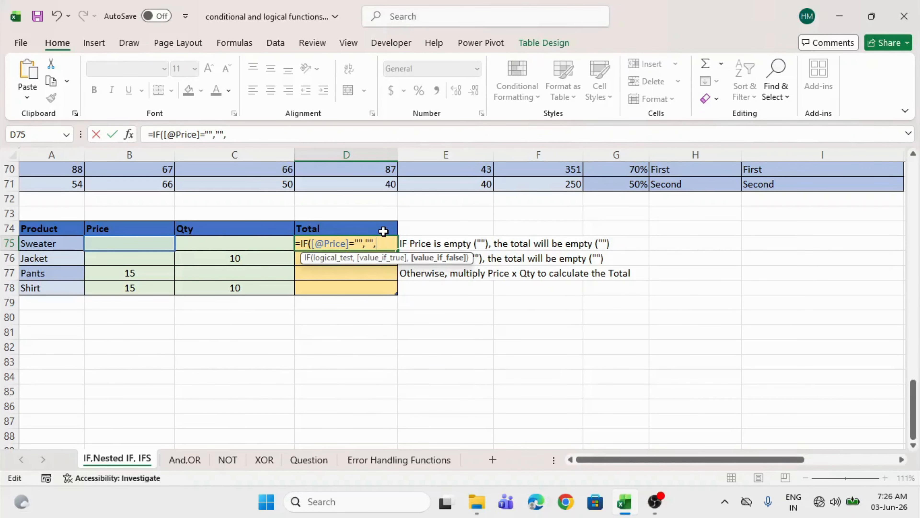
pyautogui.write('IF(')
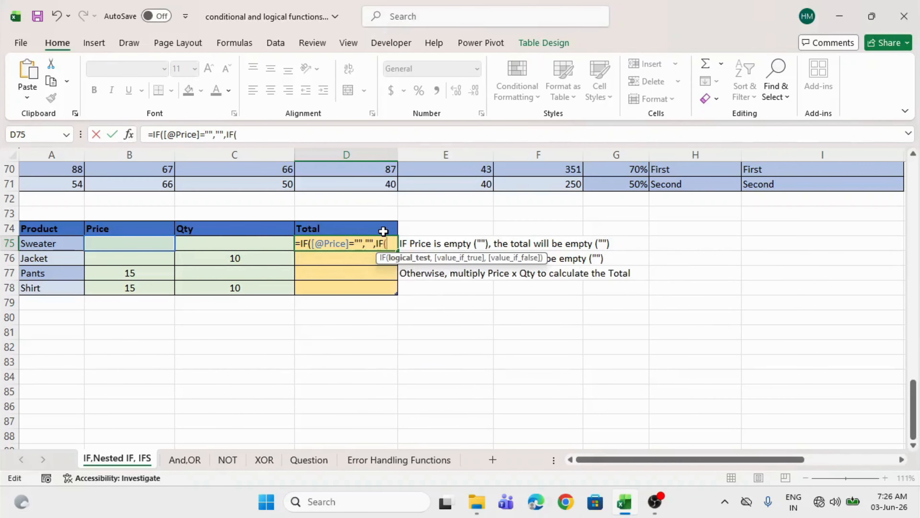
pyautogui.click(251, 242)
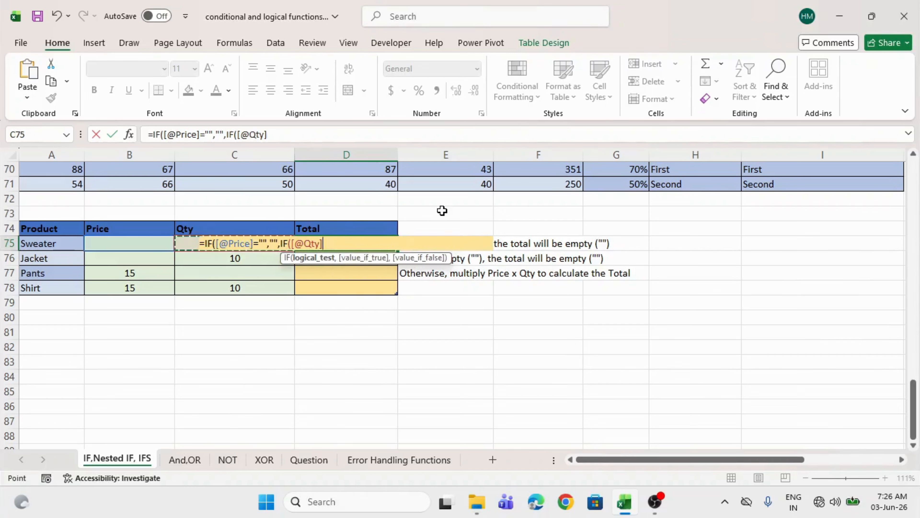
pyautogui.write('=')
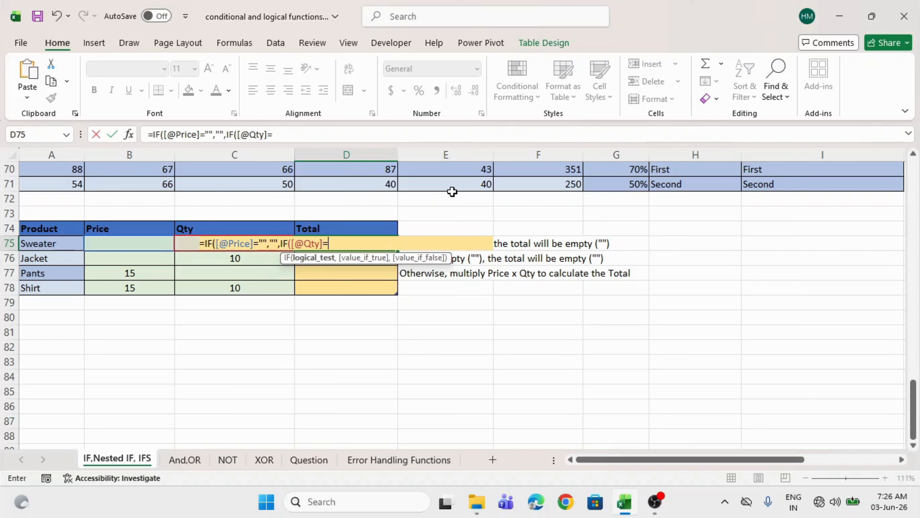
pyautogui.write('"",')
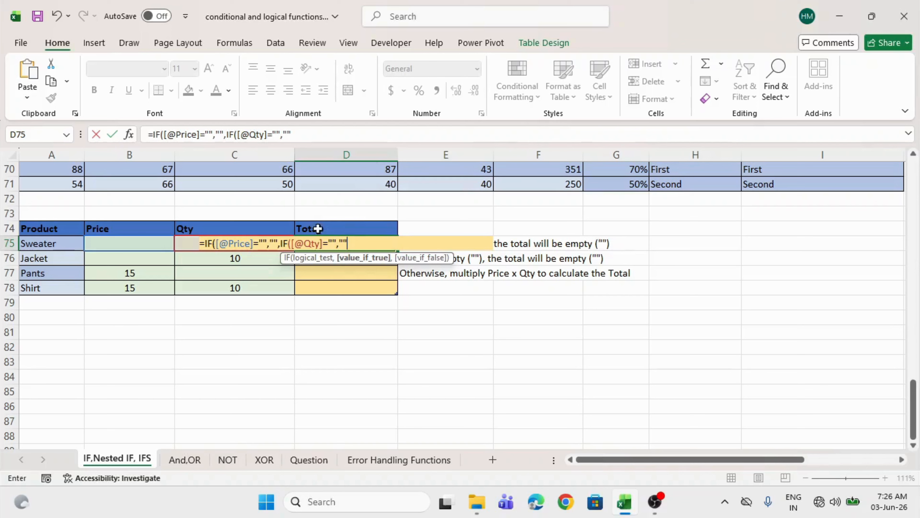
pyautogui.click(318, 243)
pyautogui.moveTo(269, 244); pyautogui.dragTo(216, 245)
pyautogui.click(315, 248)
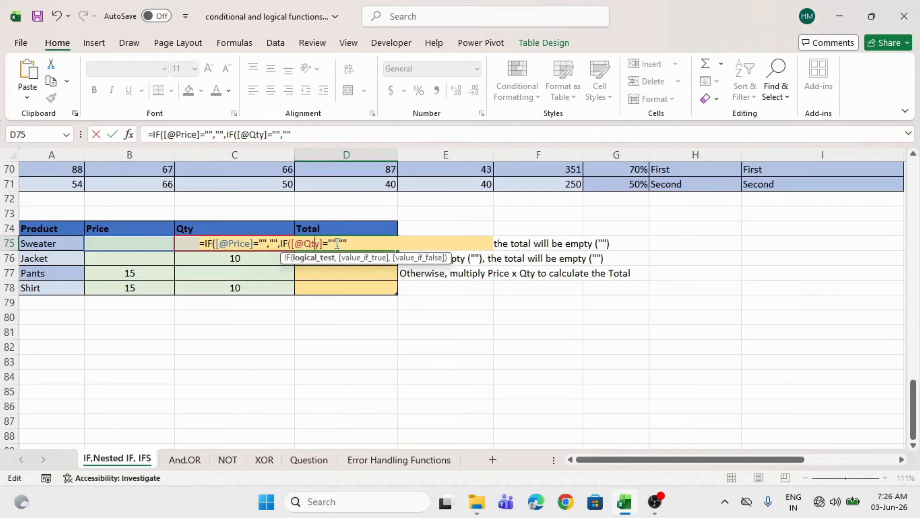
pyautogui.moveTo(328, 242); pyautogui.dragTo(295, 244)
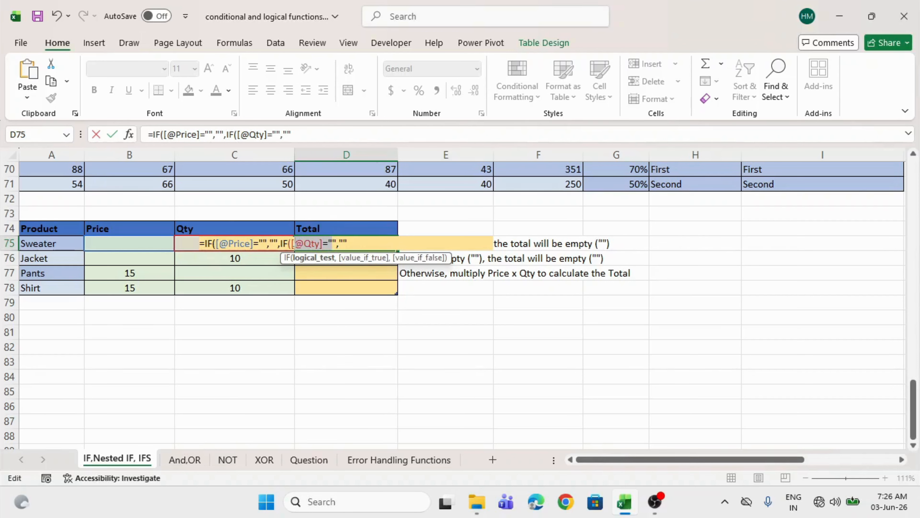
pyautogui.click(336, 241)
pyautogui.click(349, 244)
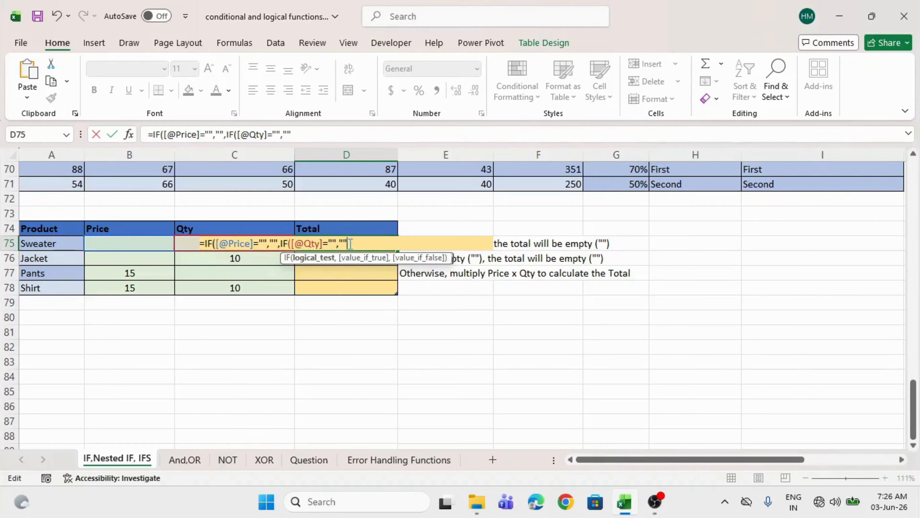
pyautogui.write(',')
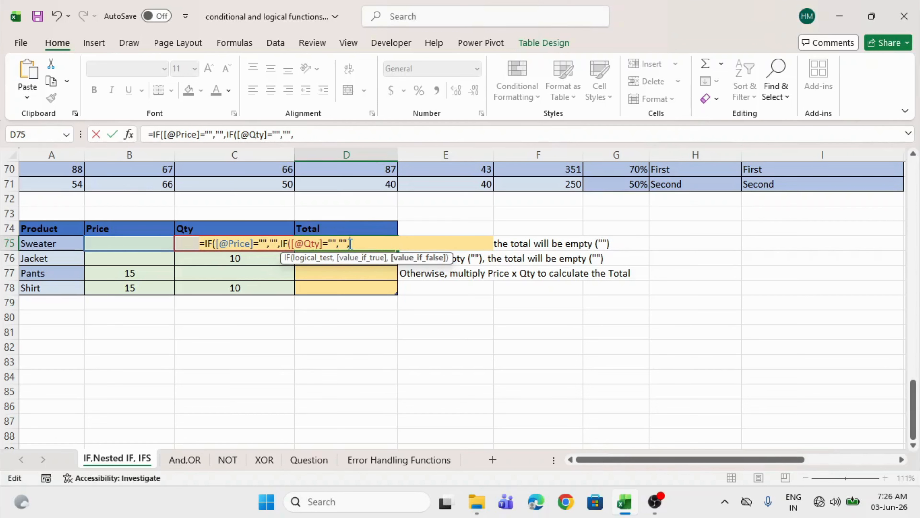
pyautogui.click(136, 247)
pyautogui.write('*')
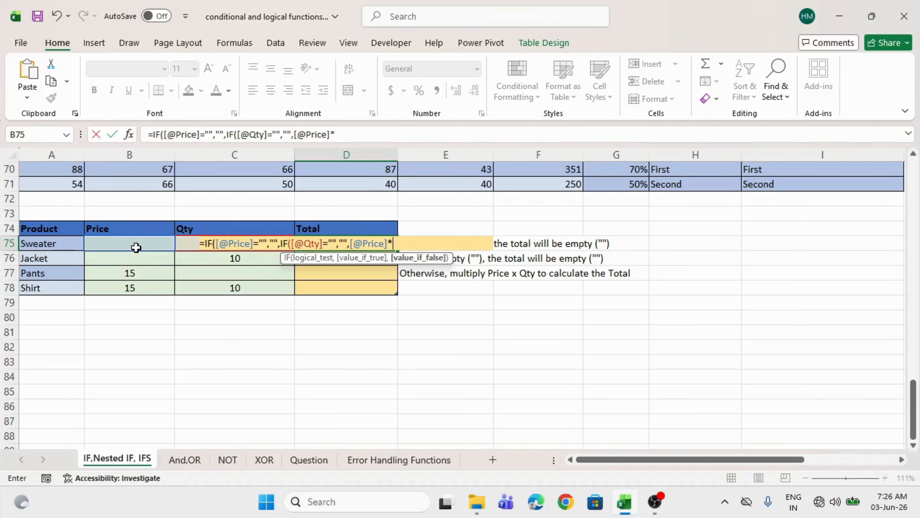
pyautogui.press('Right')
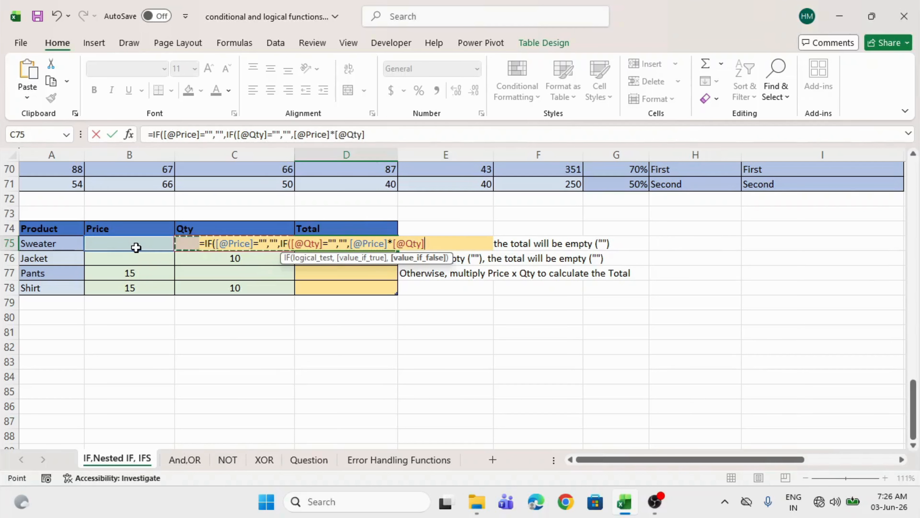
pyautogui.write(')')
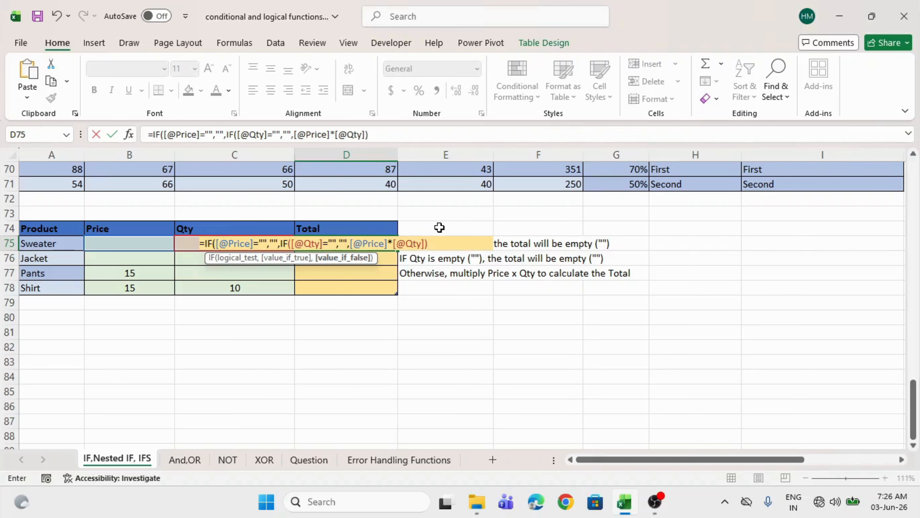
pyautogui.press('Return')
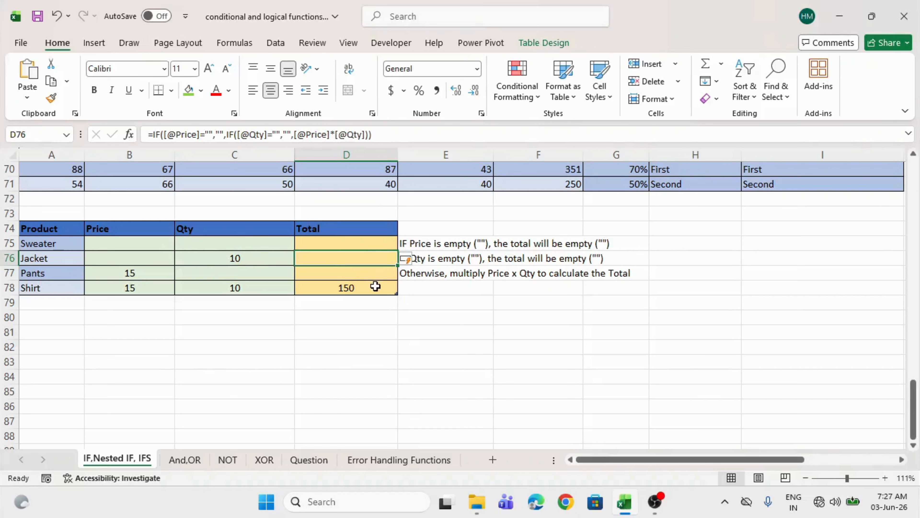
# - Check the Total column against the Price and Qty cells of each product row, from Sweater to Shirt
pyautogui.moveTo(145, 240); pyautogui.dragTo(213, 243)
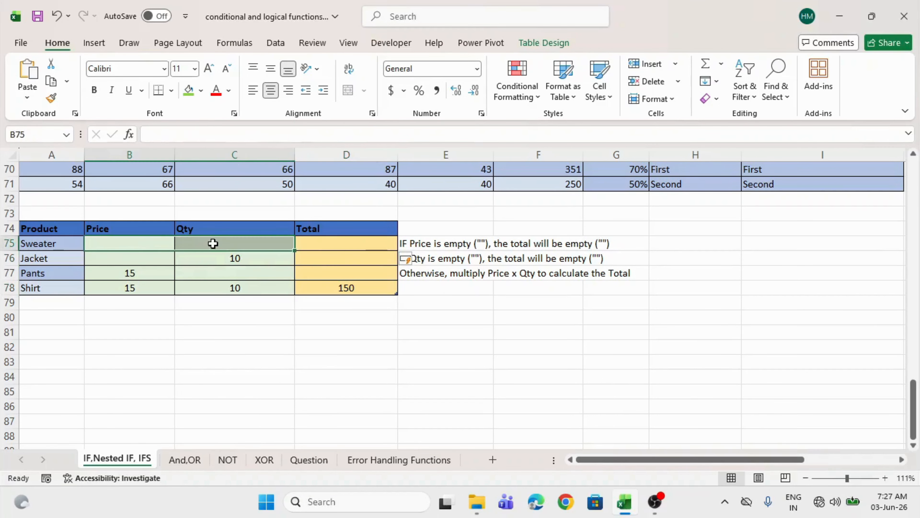
pyautogui.click(346, 243)
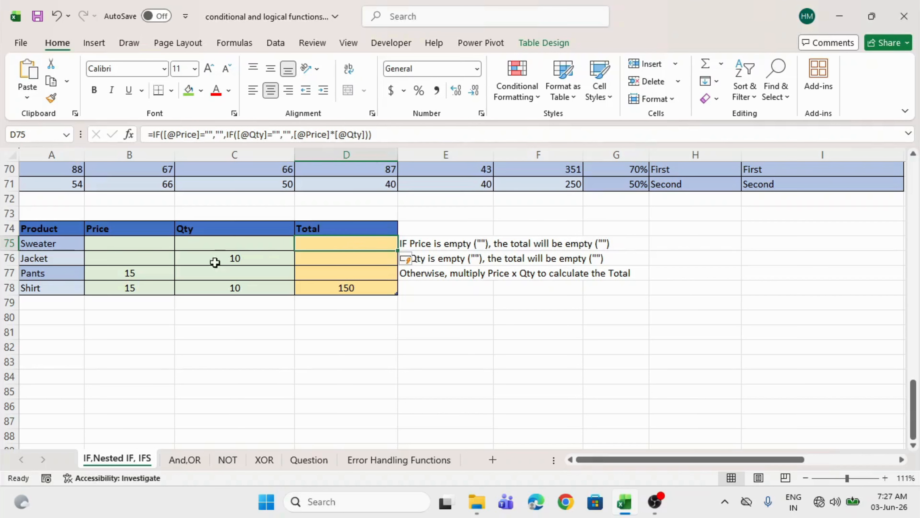
pyautogui.click(131, 258)
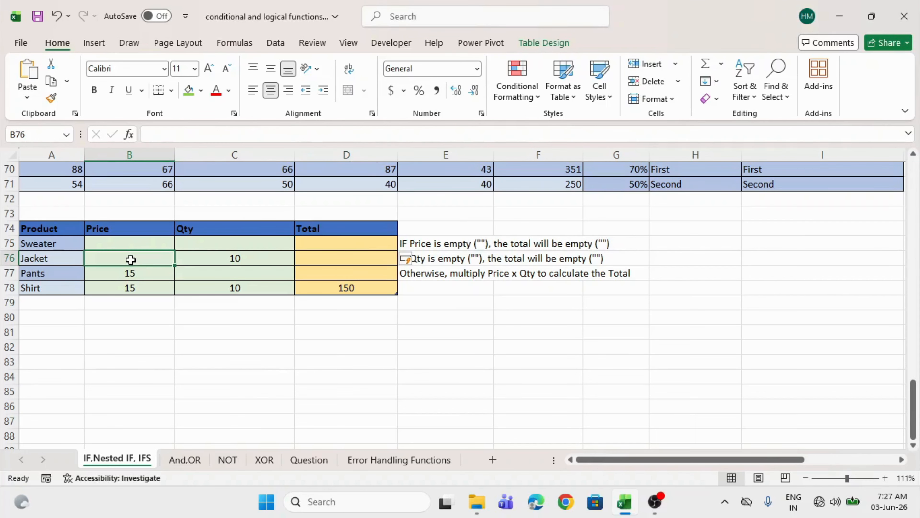
pyautogui.click(235, 256)
pyautogui.click(332, 256)
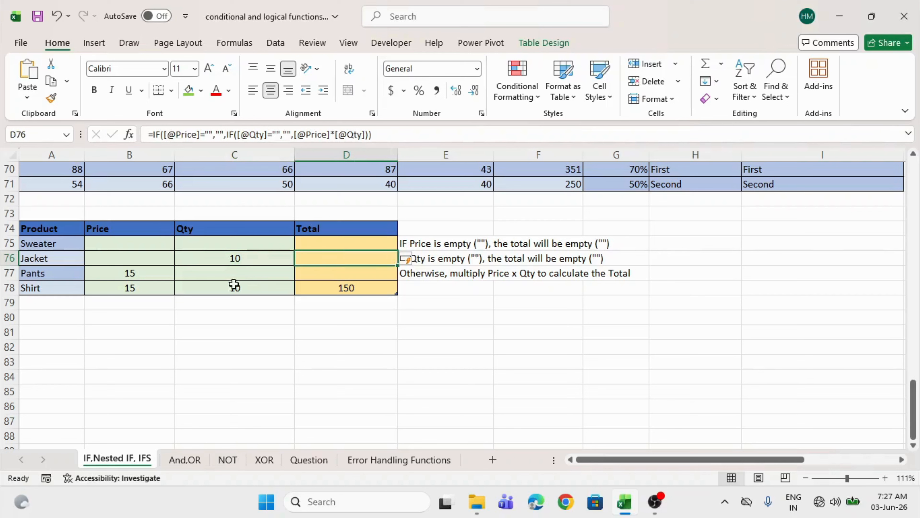
pyautogui.click(130, 271)
pyautogui.click(192, 271)
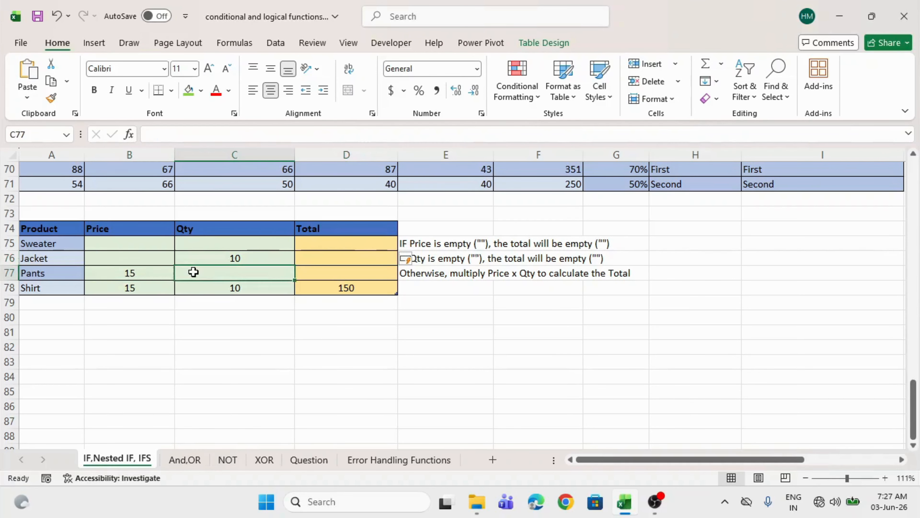
pyautogui.click(311, 275)
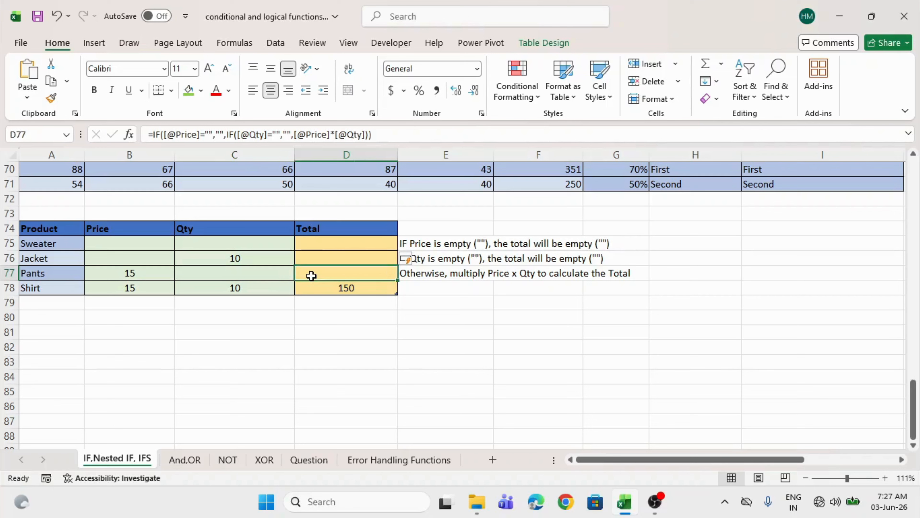
pyautogui.moveTo(111, 288); pyautogui.dragTo(275, 287)
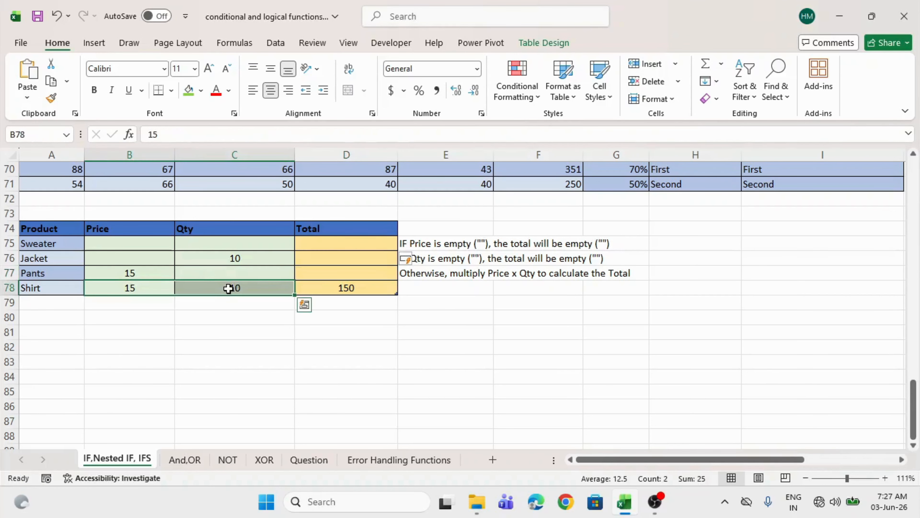
pyautogui.click(340, 287)
# - Test the Sweater row's Total by entering a Price of 12 and a Qty of 23
pyautogui.click(145, 246)
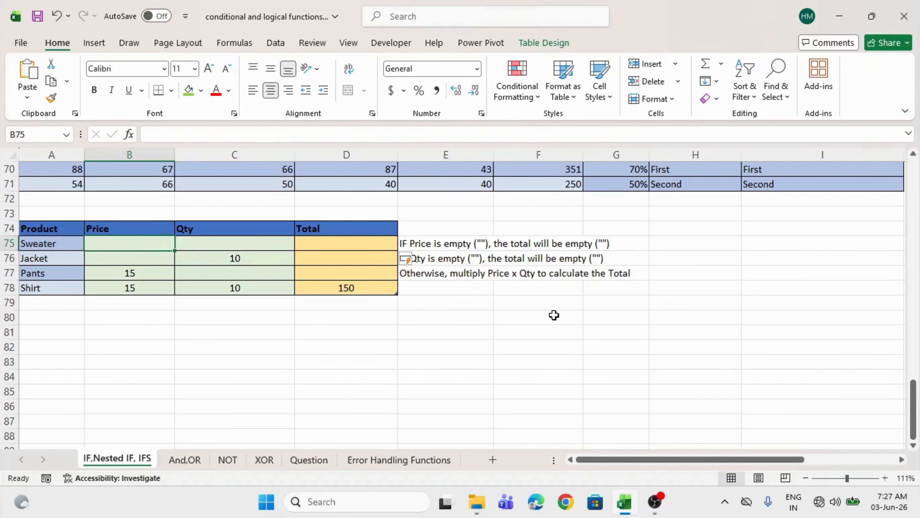
pyautogui.write('12')
pyautogui.press('Tab')
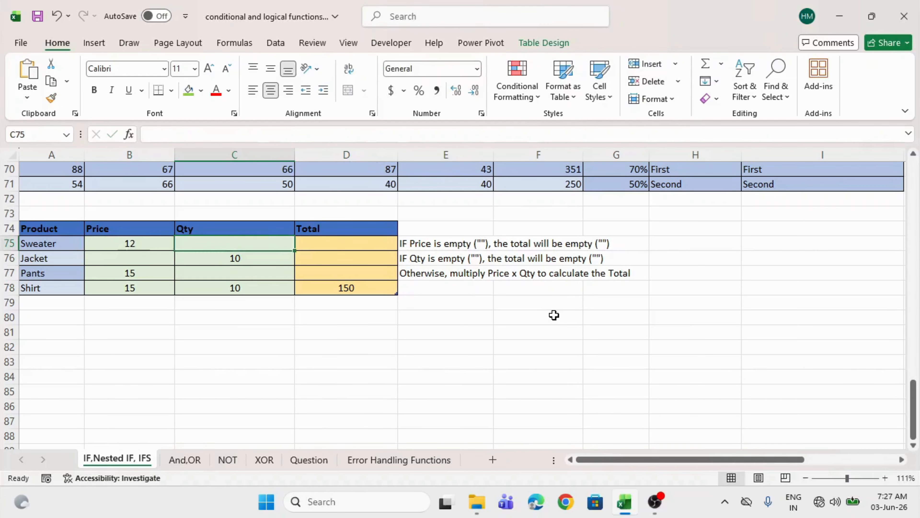
pyautogui.write('23')
pyautogui.press('Tab')
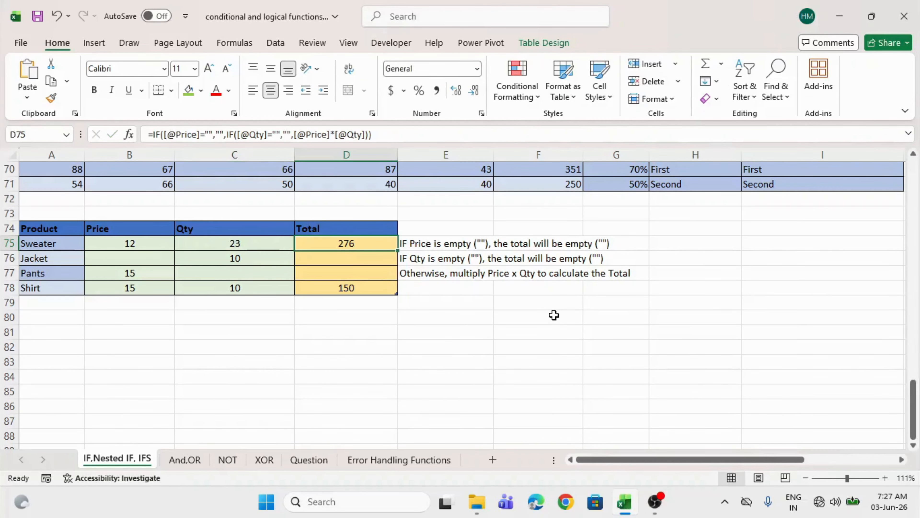
pyautogui.moveTo(143, 243); pyautogui.dragTo(204, 247)
# - Clear the Sweater row's Qty and check how its Total responds
pyautogui.click(214, 246)
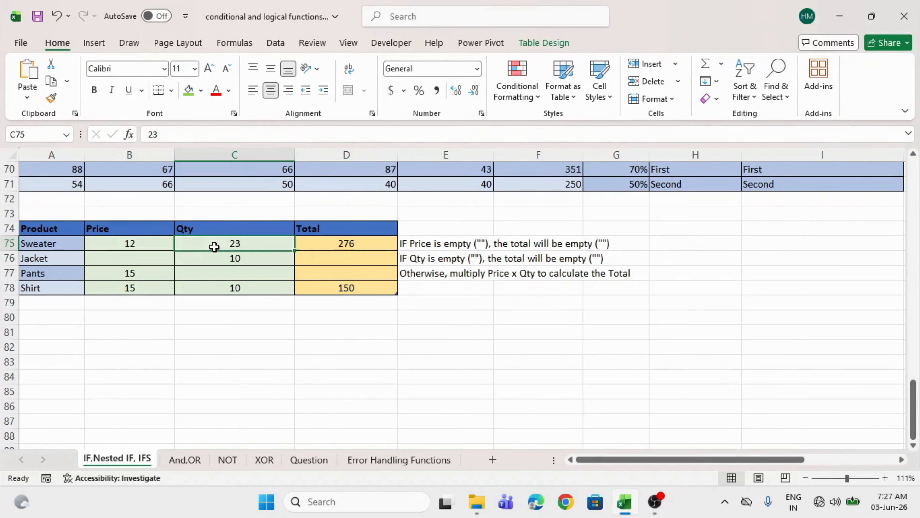
pyautogui.press('Delete')
pyautogui.click(330, 245)
pyautogui.click(135, 243)
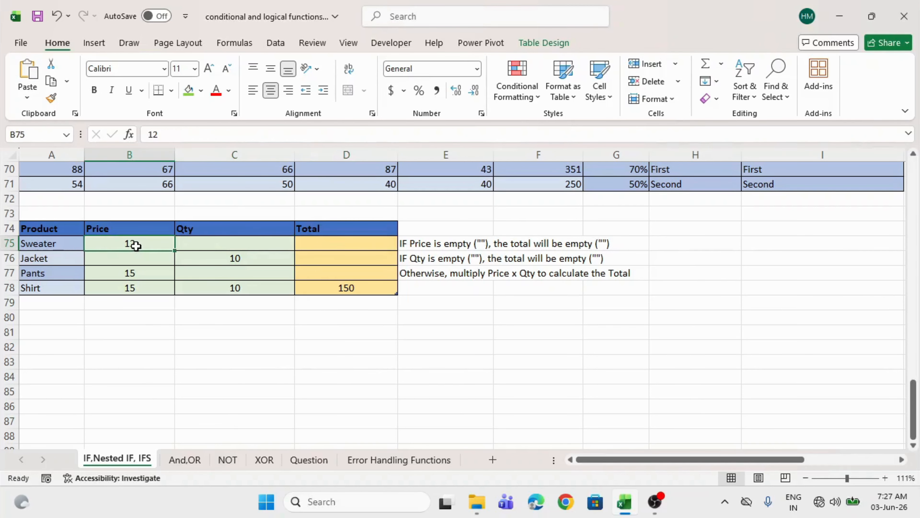
# - Restore the Sweater's Qty, try clearing its Price instead, and undo all test entries in that row
pyautogui.hotkey('ctrl', 'z')
pyautogui.click(135, 246)
pyautogui.press('Delete')
pyautogui.hotkey('ctrl', 'z')
pyautogui.hotkey('ctrl', 'z')
pyautogui.hotkey('ctrl', 'z')
# - Review the whole product table and the Total formula in the Shirt row
pyautogui.moveTo(71, 229); pyautogui.dragTo(356, 288)
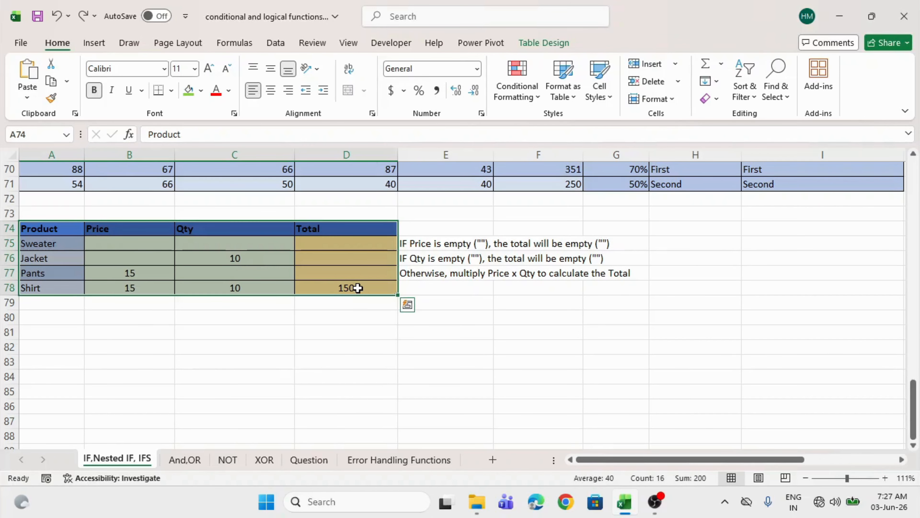
pyautogui.click(358, 287)
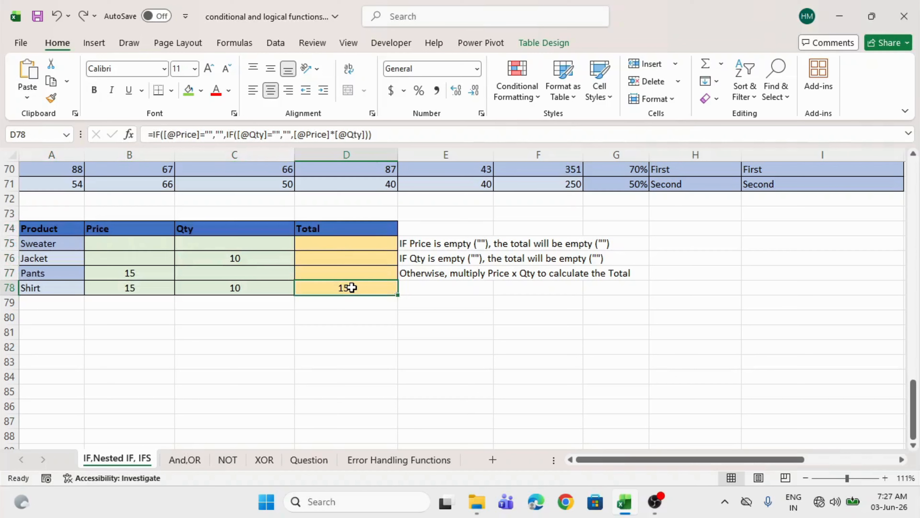
pyautogui.click(211, 352)
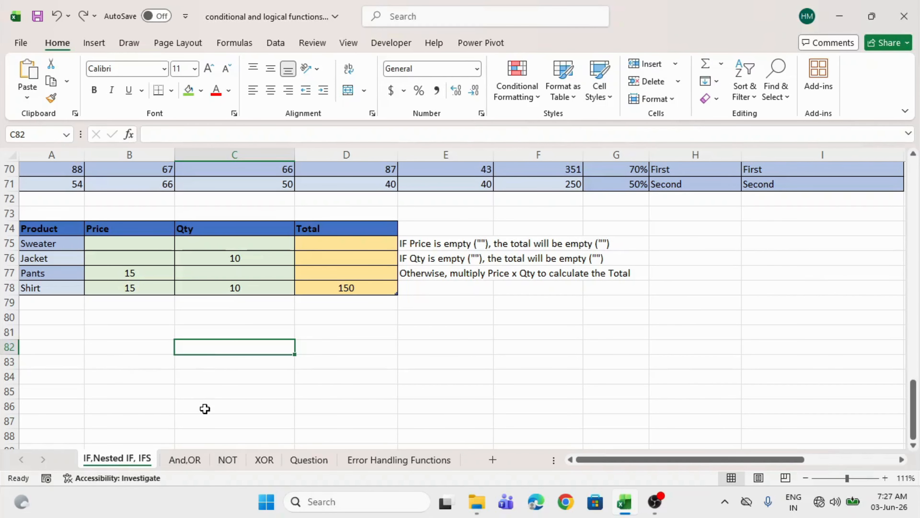
# - Open the And,OR sheet and examine the OR truth table with its Con1, Con2 and Result columns
pyautogui.click(185, 460)
pyautogui.scroll(1, 221, 291)
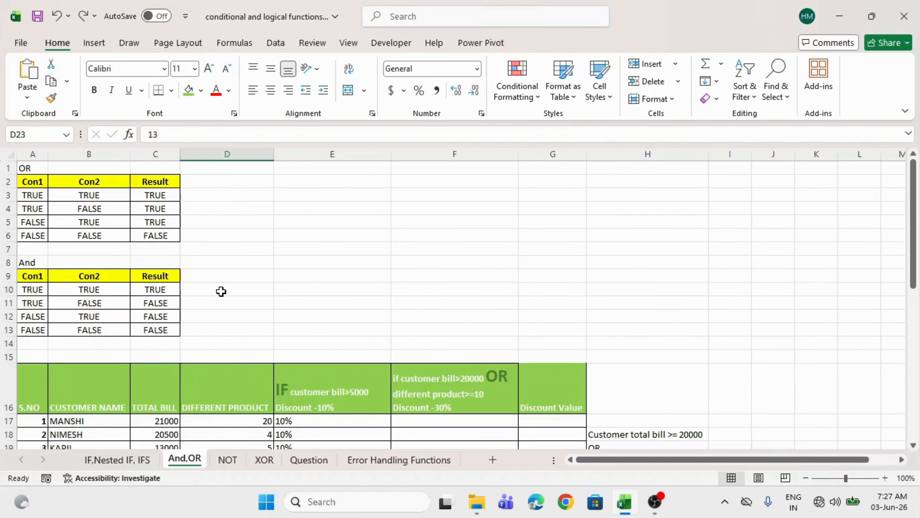
pyautogui.click(40, 169)
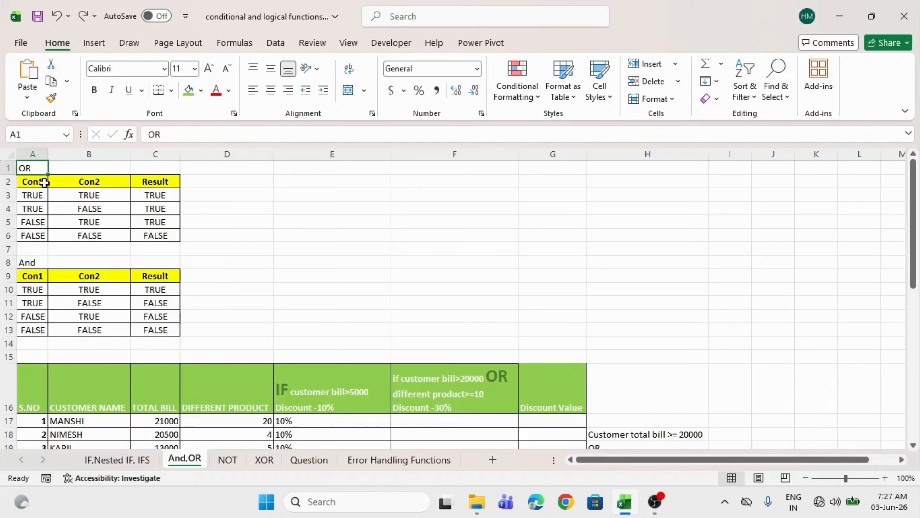
pyautogui.moveTo(44, 183)
pyautogui.mouseDown()
pyautogui.moveTo(35, 181)
pyautogui.moveTo(113, 197)
pyautogui.moveTo(159, 234)
pyautogui.mouseUp()
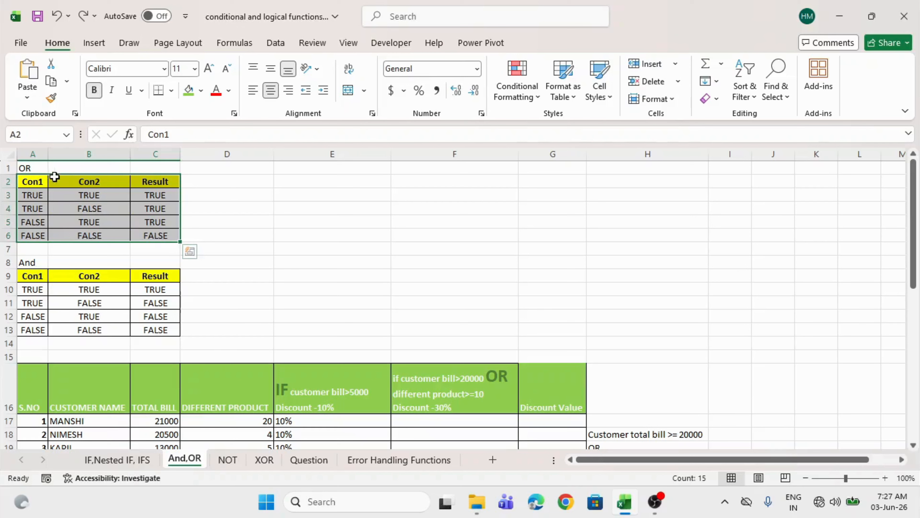
pyautogui.moveTo(35, 181); pyautogui.dragTo(156, 232)
pyautogui.click(26, 166)
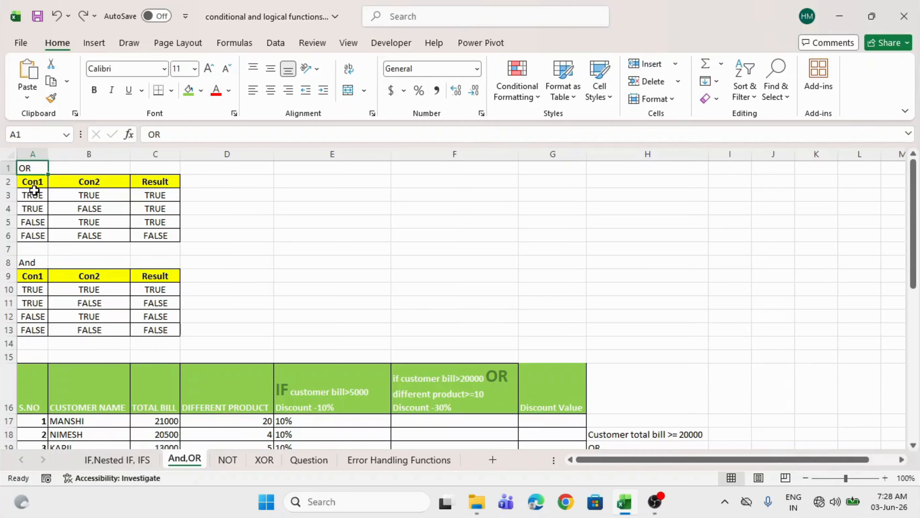
pyautogui.moveTo(33, 184)
pyautogui.mouseDown()
pyautogui.moveTo(71, 178)
pyautogui.moveTo(43, 180)
pyautogui.mouseUp()
pyautogui.click(31, 168)
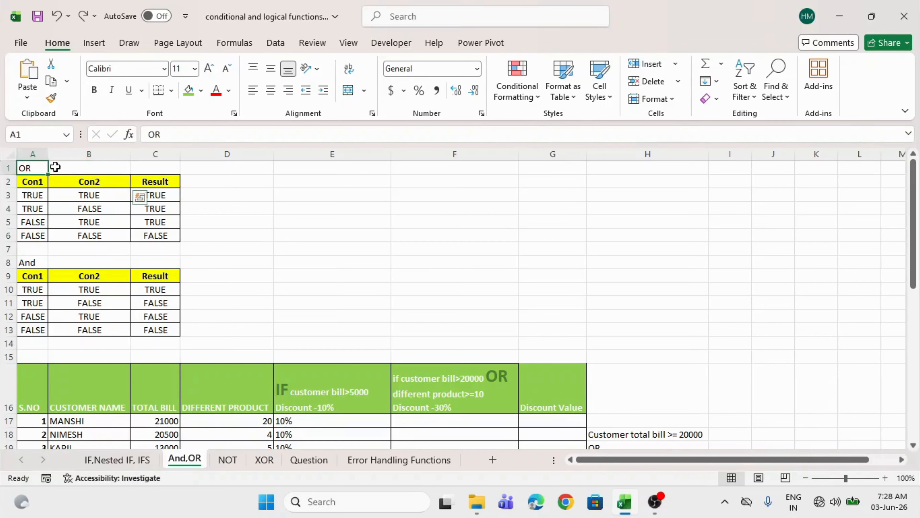
# - Read the OR truth table row by row, comparing each Con1 and Con2 combination with its Result
pyautogui.click(28, 196)
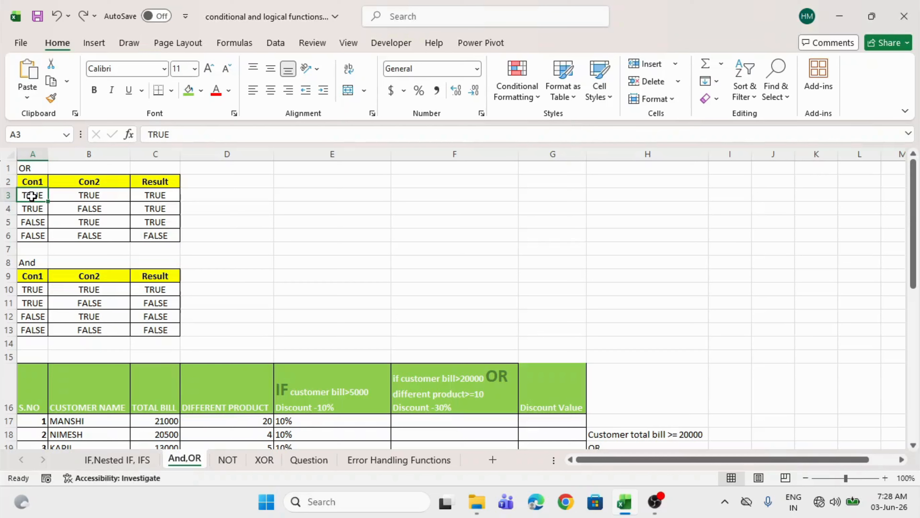
pyautogui.click(74, 194)
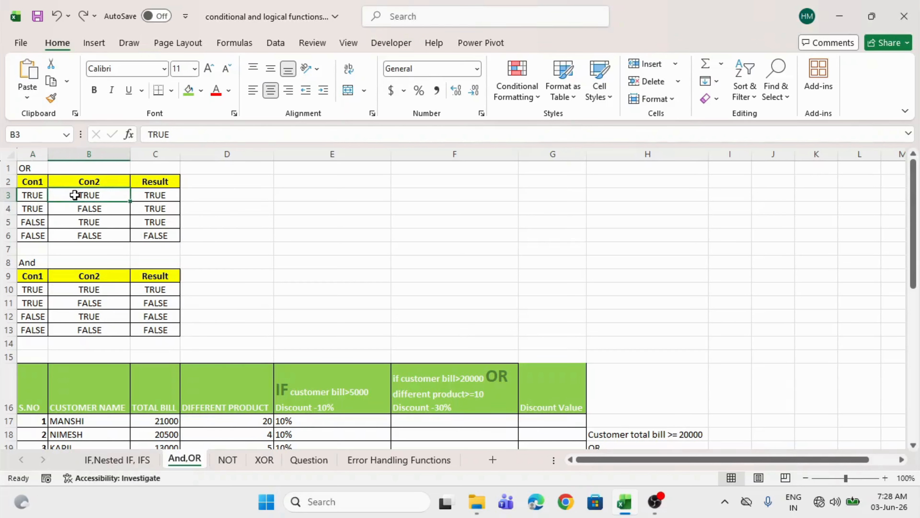
pyautogui.click(158, 195)
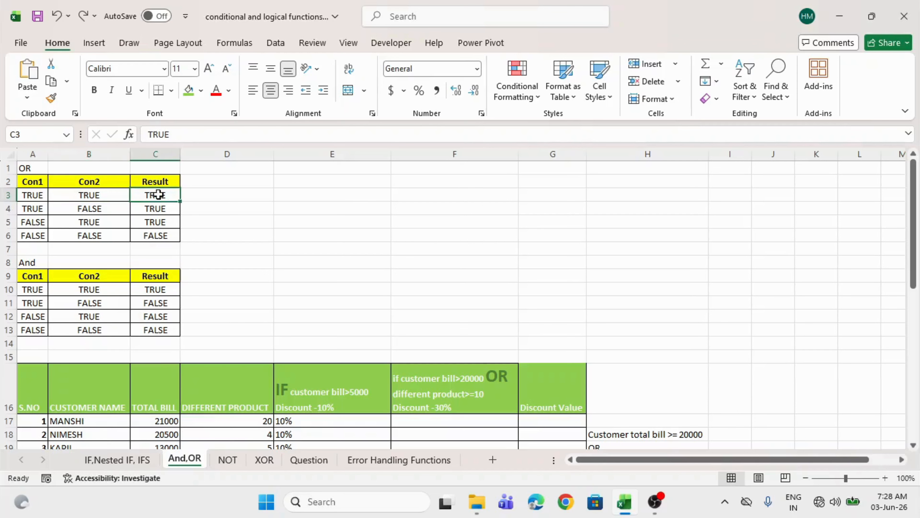
pyautogui.click(26, 212)
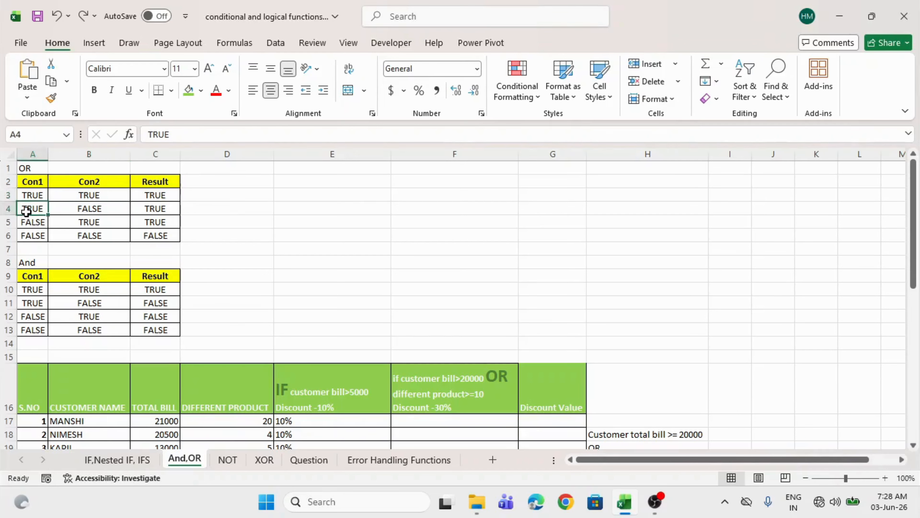
pyautogui.click(106, 209)
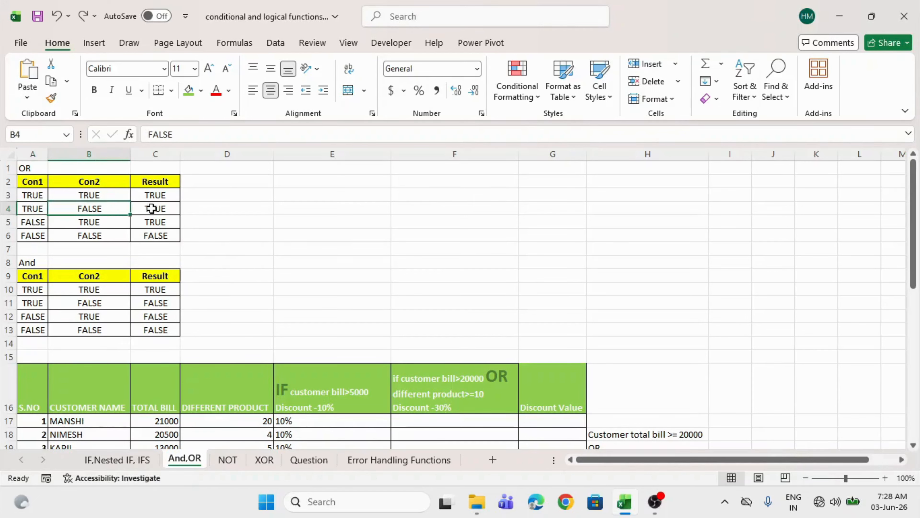
pyautogui.click(156, 209)
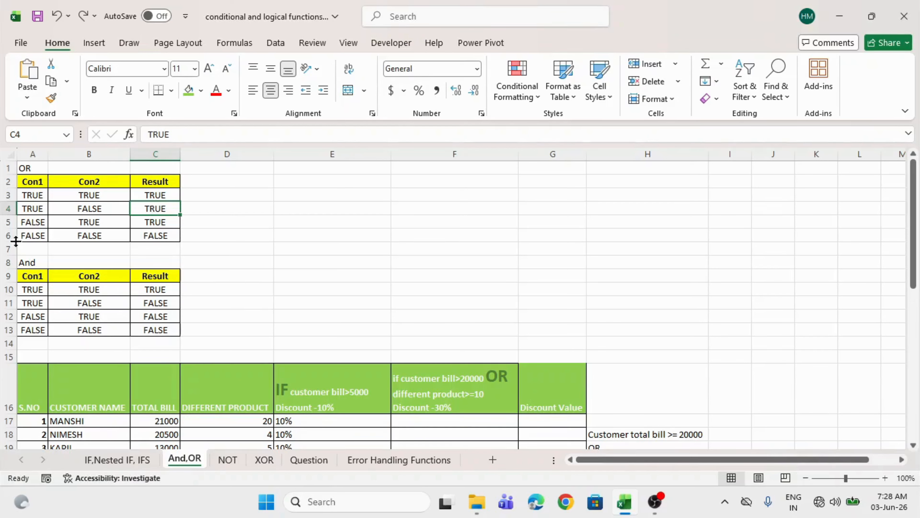
pyautogui.click(34, 220)
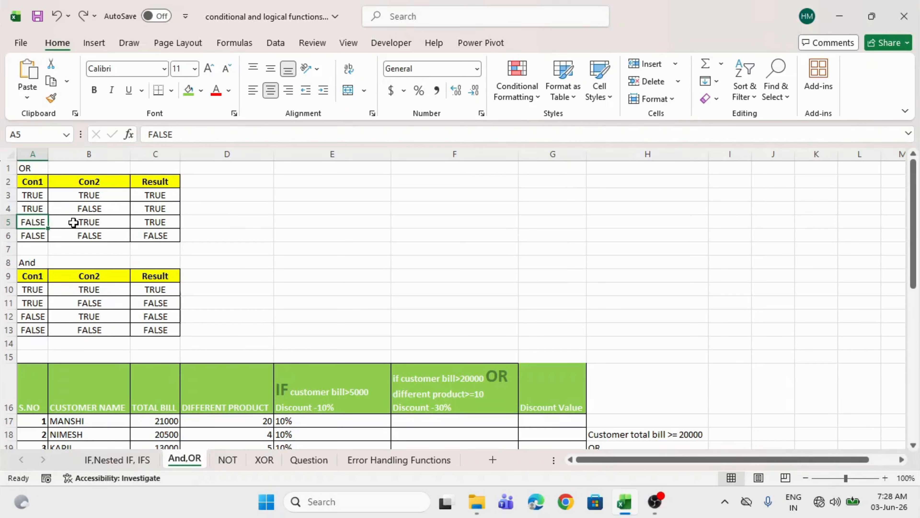
pyautogui.click(163, 233)
pyautogui.click(41, 237)
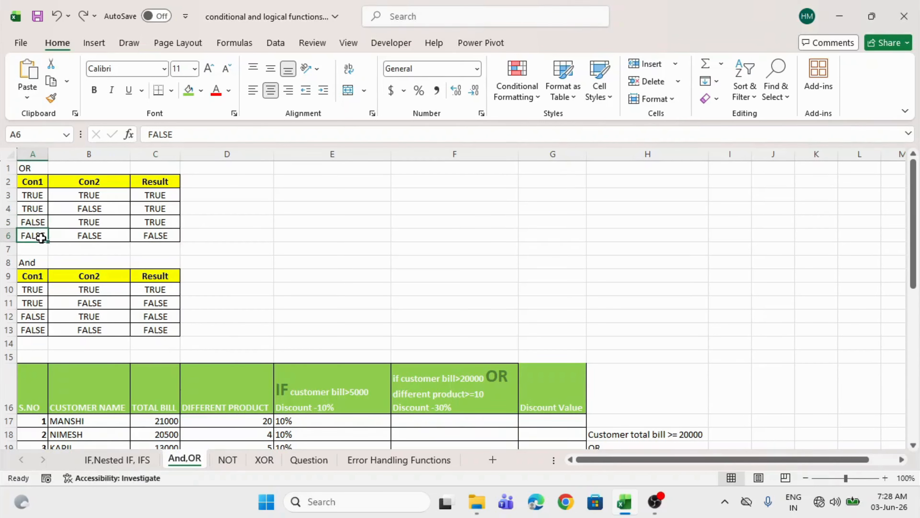
pyautogui.moveTo(41, 237); pyautogui.dragTo(61, 236)
pyautogui.click(138, 236)
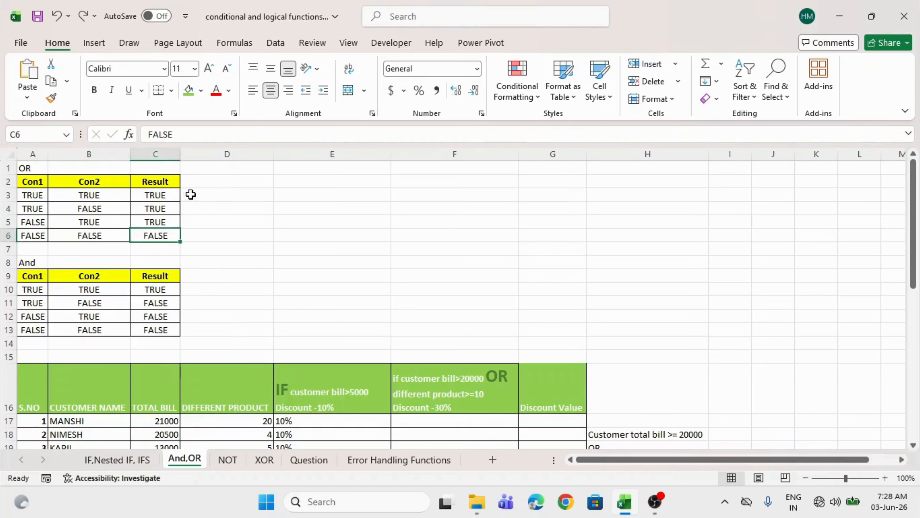
# - Review the OR truth table, comparing the Results of rows containing a TRUE condition with the row where both conditions are FALSE
pyautogui.moveTo(191, 192); pyautogui.dragTo(234, 408)
pyautogui.click(25, 169)
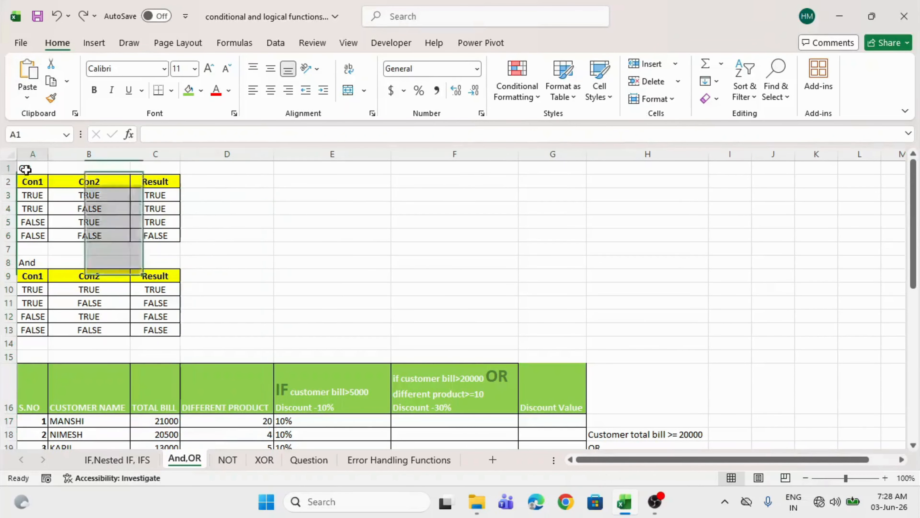
pyautogui.moveTo(24, 198); pyautogui.dragTo(155, 219)
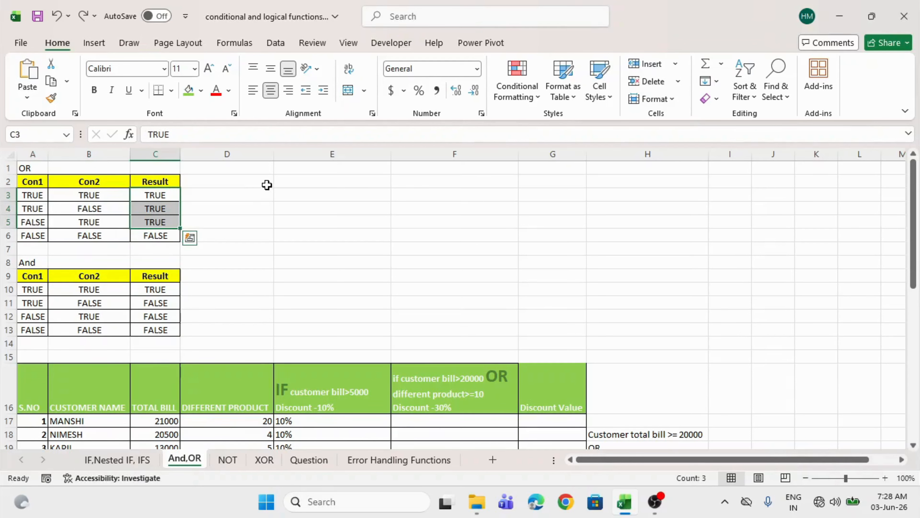
pyautogui.moveTo(265, 182); pyautogui.dragTo(351, 180)
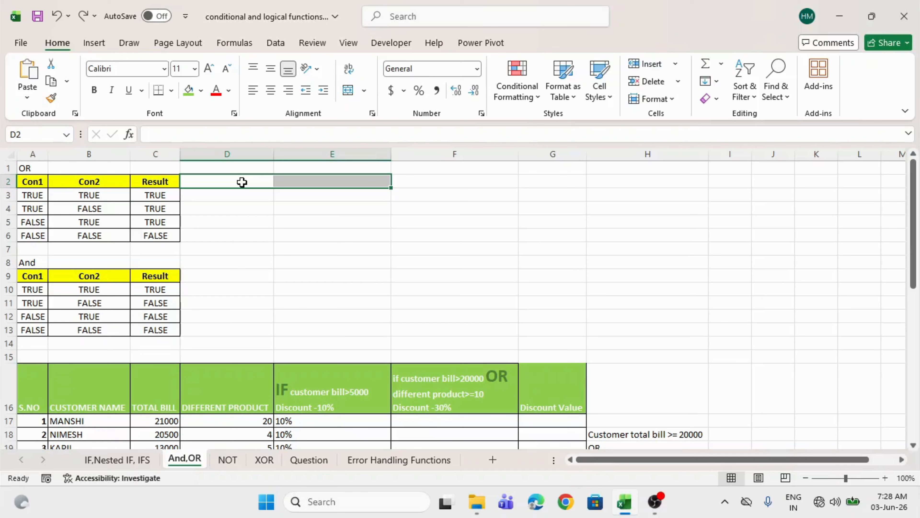
pyautogui.click(24, 168)
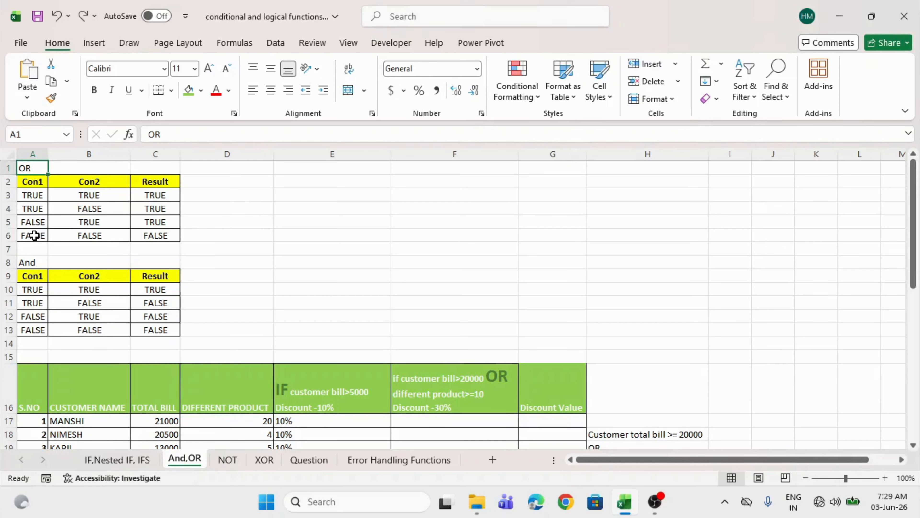
pyautogui.moveTo(32, 236); pyautogui.dragTo(98, 233)
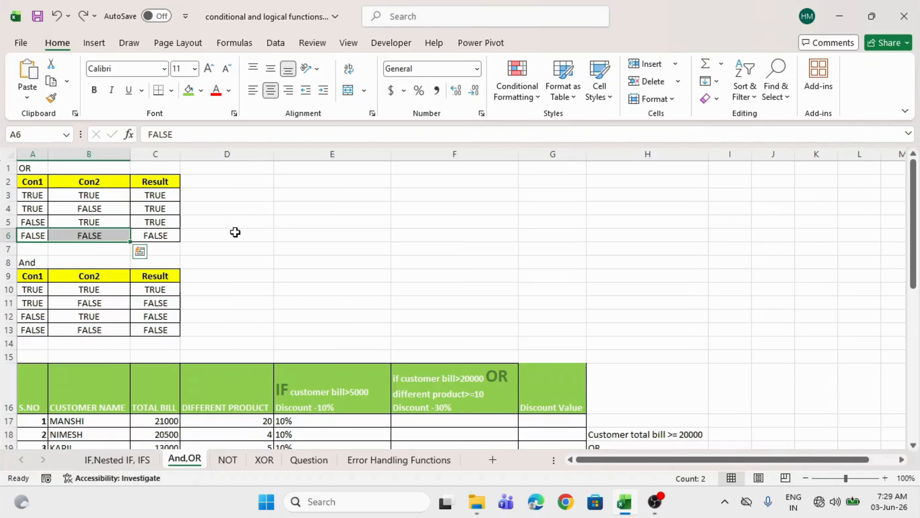
pyautogui.click(25, 167)
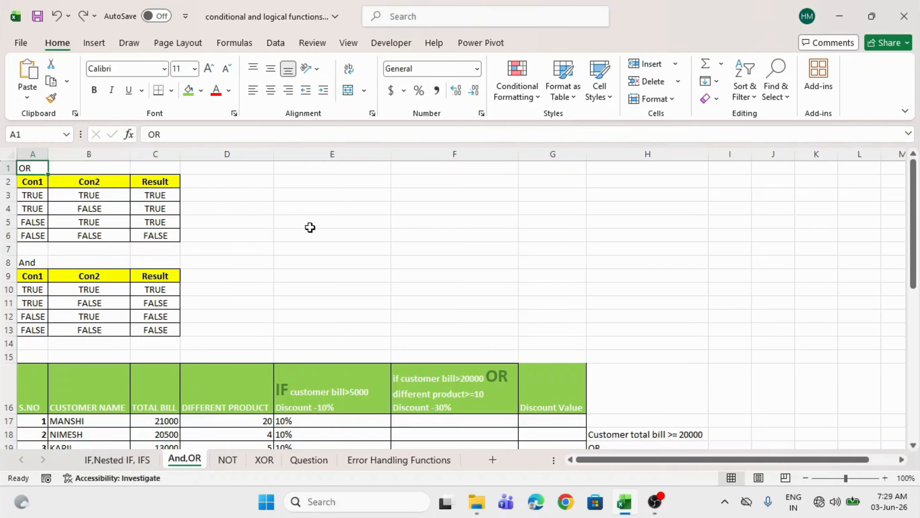
pyautogui.click(162, 236)
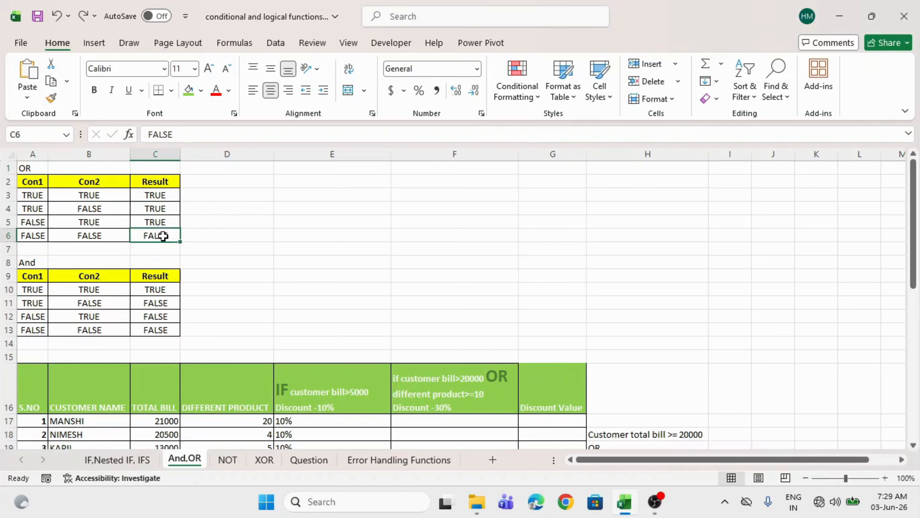
pyautogui.click(47, 176)
pyautogui.moveTo(48, 176); pyautogui.dragTo(155, 235)
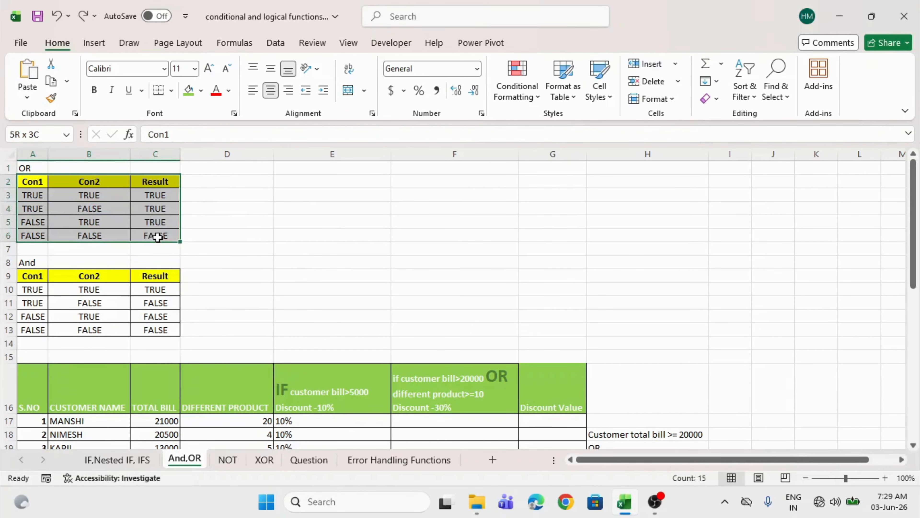
pyautogui.click(253, 263)
# - Read the And truth table row by row, comparing each Con1 and Con2 combination with its Result
pyautogui.scroll(-2, 253, 263)
pyautogui.scroll(1, 217, 238)
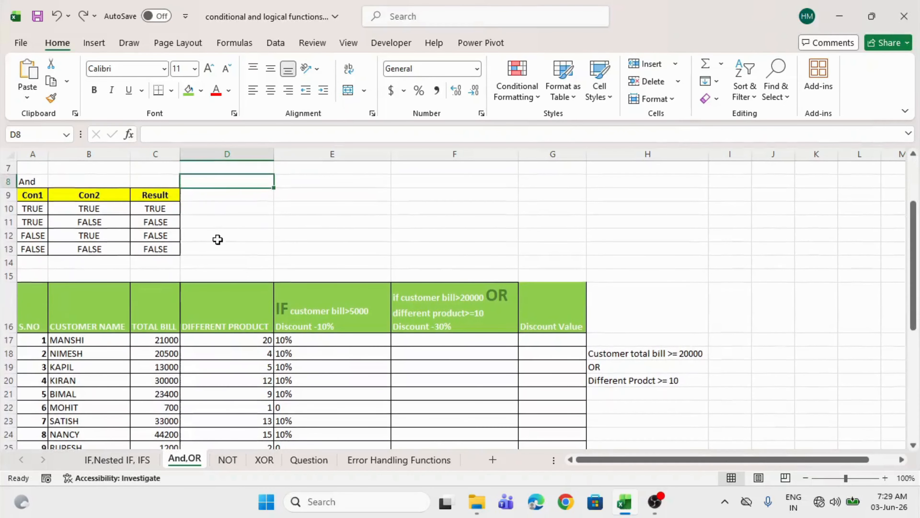
pyautogui.click(29, 183)
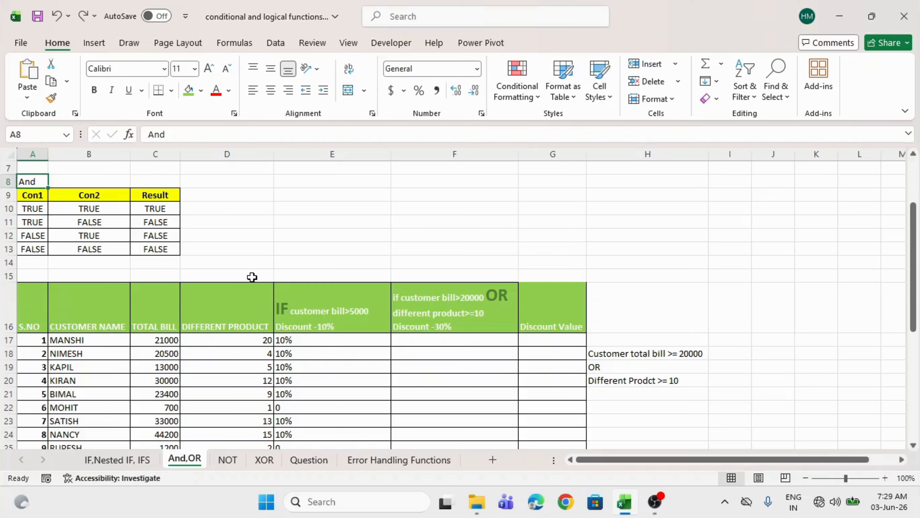
pyautogui.moveTo(27, 209); pyautogui.dragTo(62, 209)
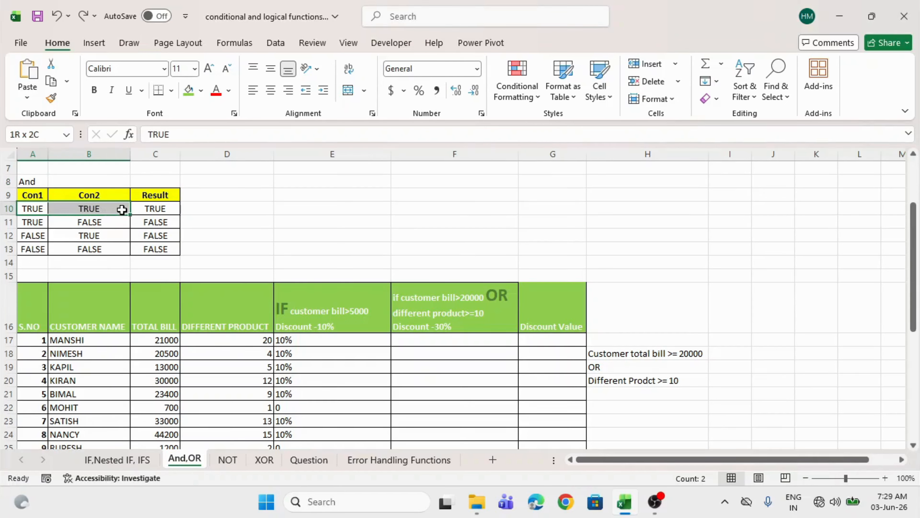
pyautogui.click(146, 210)
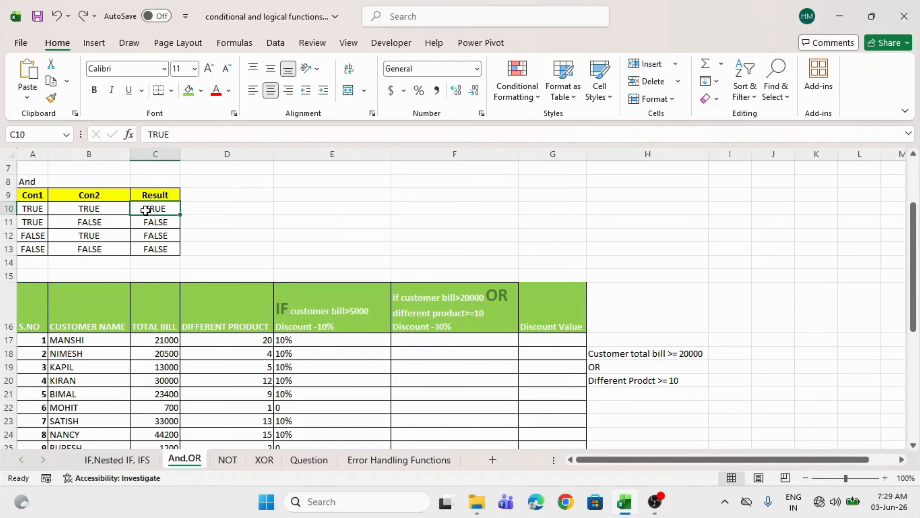
pyautogui.click(23, 223)
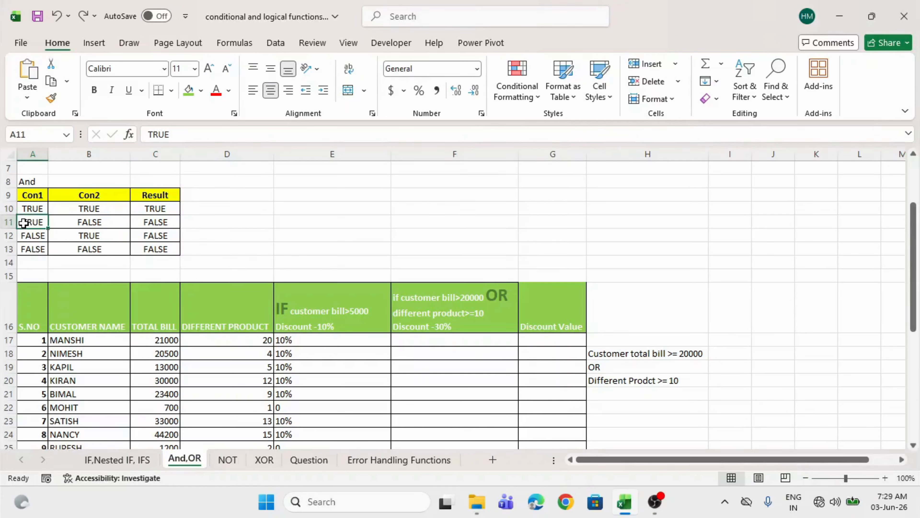
pyautogui.click(54, 225)
pyautogui.click(33, 238)
pyautogui.click(62, 238)
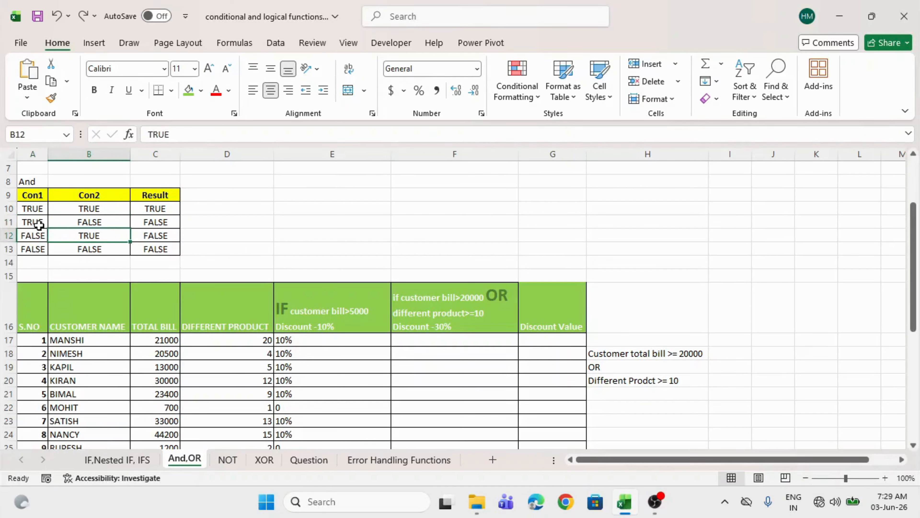
pyautogui.moveTo(37, 223); pyautogui.dragTo(66, 235)
pyautogui.moveTo(170, 222); pyautogui.dragTo(164, 235)
pyautogui.moveTo(31, 248); pyautogui.dragTo(82, 249)
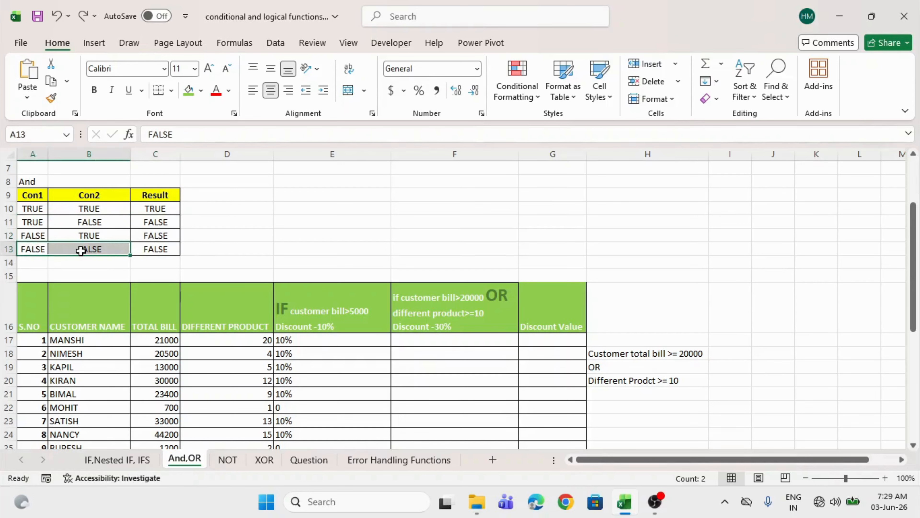
pyautogui.click(173, 247)
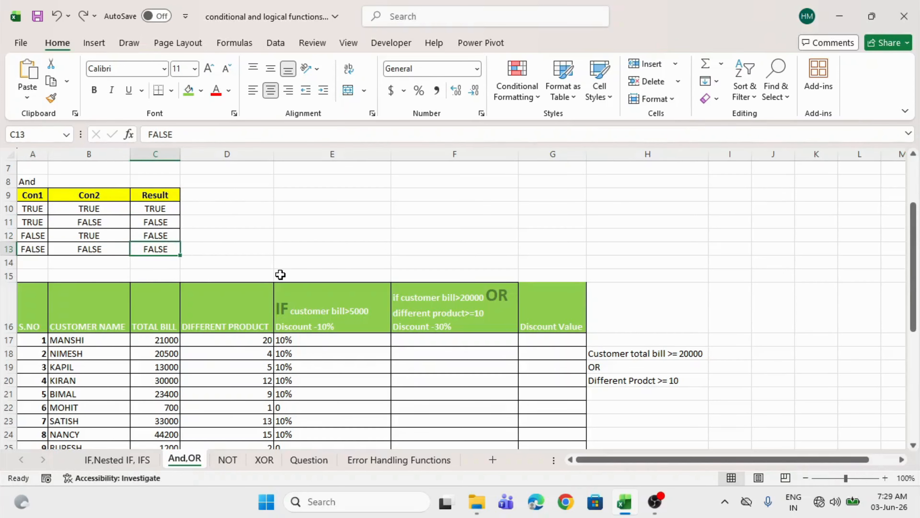
# - Examine the customer discount table's Customer Name, Total Bill and Different Product columns
pyautogui.scroll(-2, 280, 275)
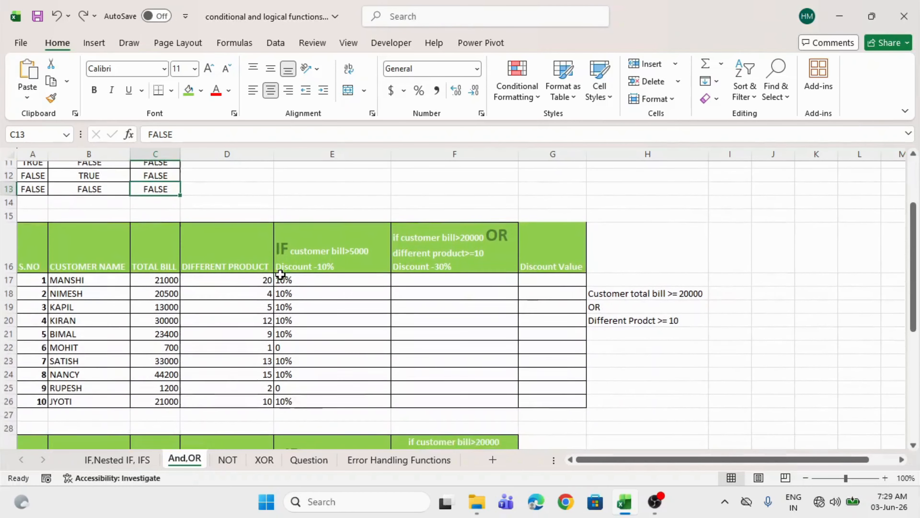
pyautogui.moveTo(31, 272); pyautogui.dragTo(506, 404)
pyautogui.moveTo(78, 268); pyautogui.dragTo(89, 413)
pyautogui.moveTo(150, 261); pyautogui.dragTo(177, 394)
pyautogui.moveTo(235, 276); pyautogui.dragTo(226, 407)
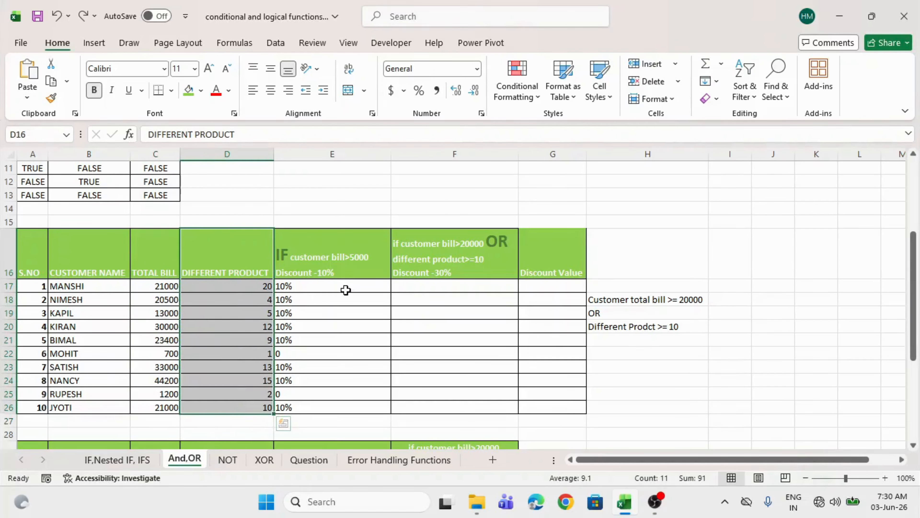
# - Examine the IF formula and results in the 10% discount column, and the Different Product values needed for the OR discount
pyautogui.click(350, 282)
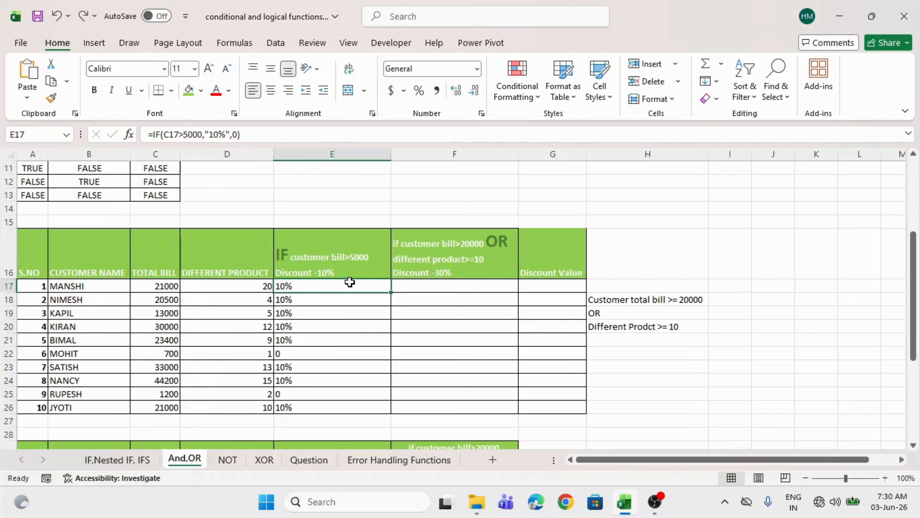
pyautogui.moveTo(349, 282); pyautogui.dragTo(328, 402)
pyautogui.moveTo(297, 287); pyautogui.dragTo(303, 405)
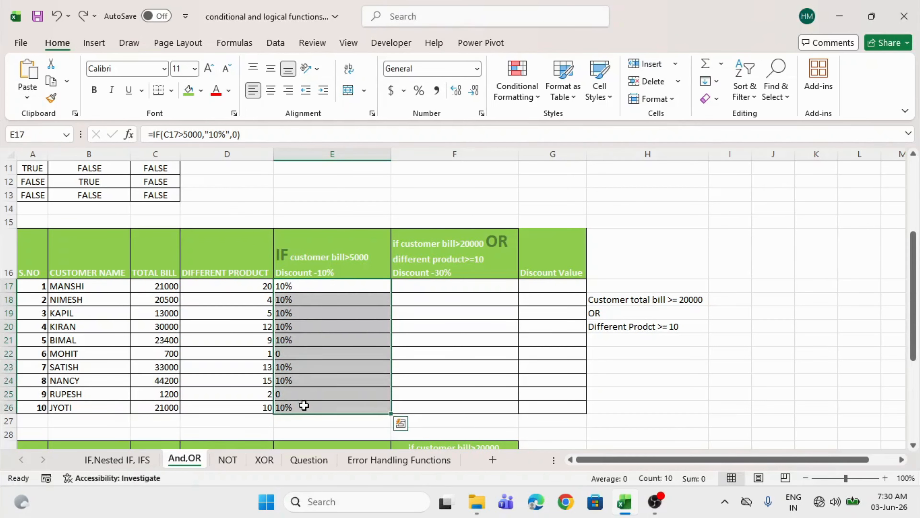
pyautogui.click(337, 257)
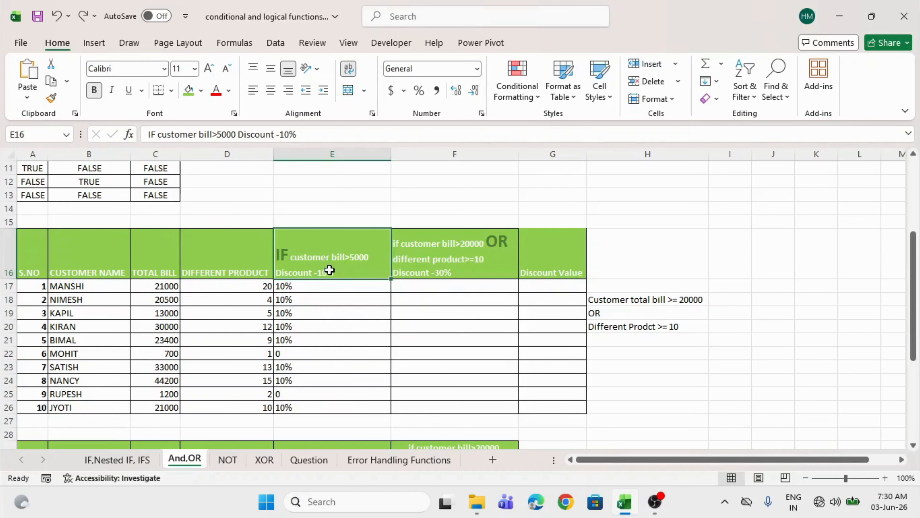
pyautogui.click(306, 282)
pyautogui.moveTo(307, 282); pyautogui.dragTo(304, 402)
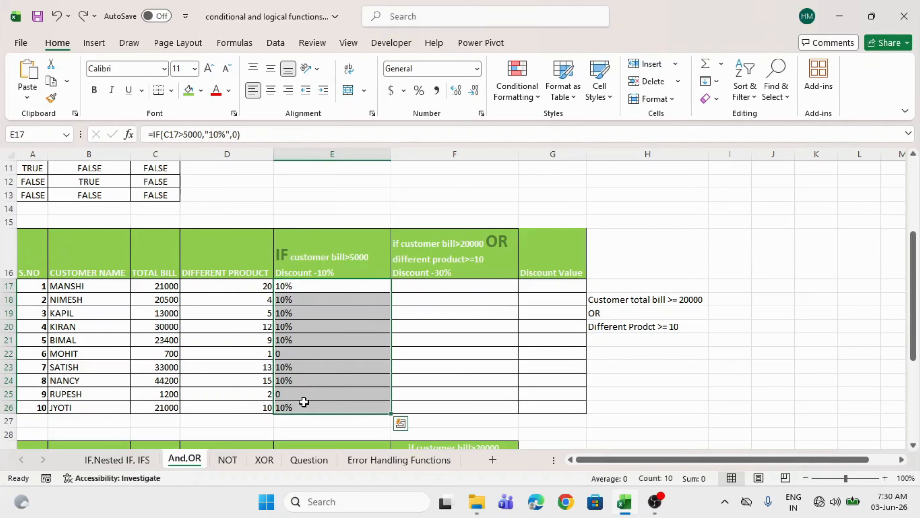
pyautogui.click(408, 286)
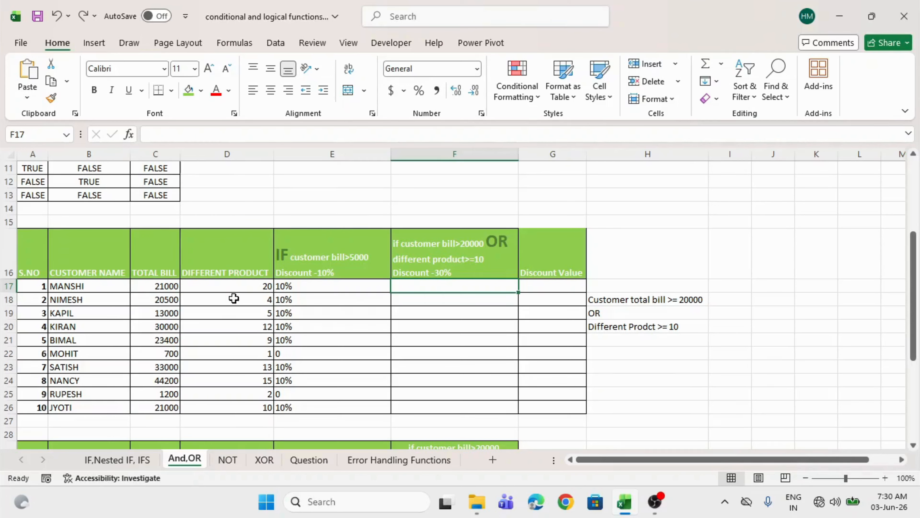
pyautogui.moveTo(228, 286); pyautogui.dragTo(208, 413)
pyautogui.click(441, 285)
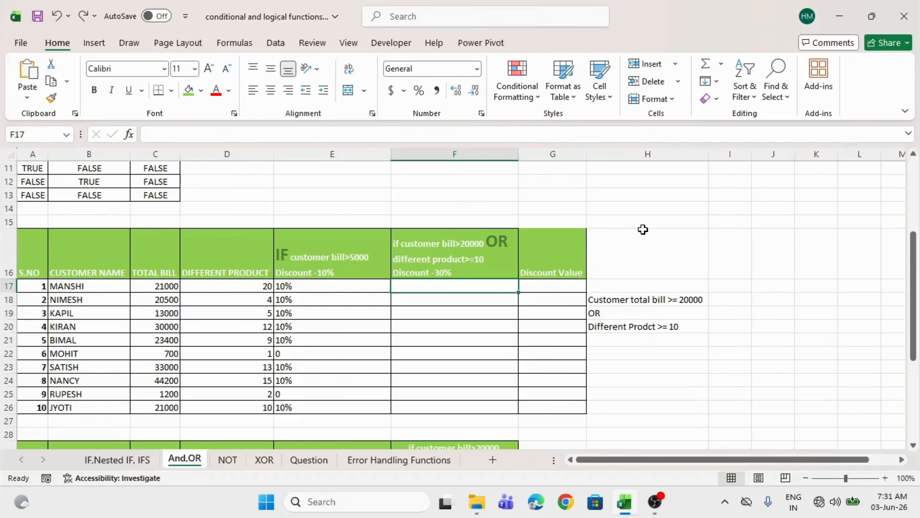
pyautogui.write('=or')
pyautogui.press('Right')
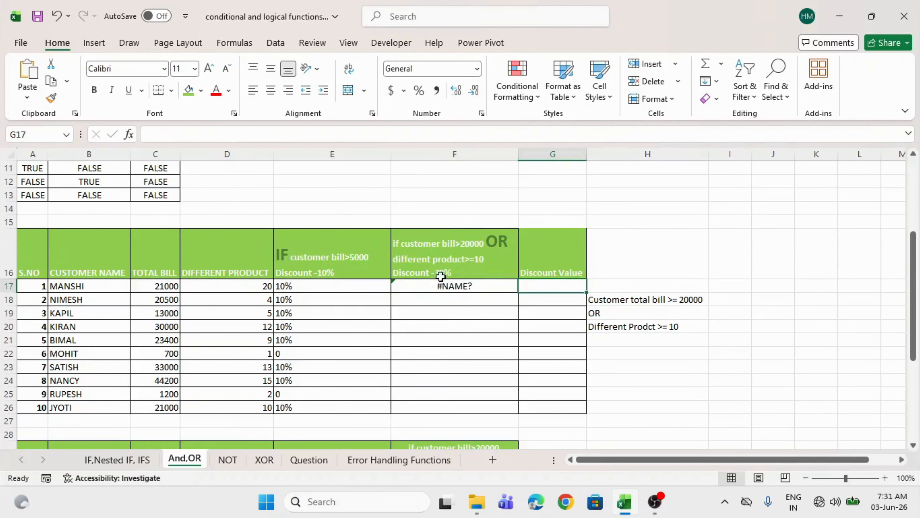
pyautogui.click(423, 290)
pyautogui.press('Down')
pyautogui.press('Down')
pyautogui.press('Down')
pyautogui.press('Down')
pyautogui.press('Down')
pyautogui.press('Down')
pyautogui.press('Down')
pyautogui.press('Down')
pyautogui.press('Down')
pyautogui.press('Down')
pyautogui.press('Down')
# - Enter =OR(C17>20000,D17>=10) in F17 to test the first customer's total bill and different product count
pyautogui.doubleClick(475, 283)
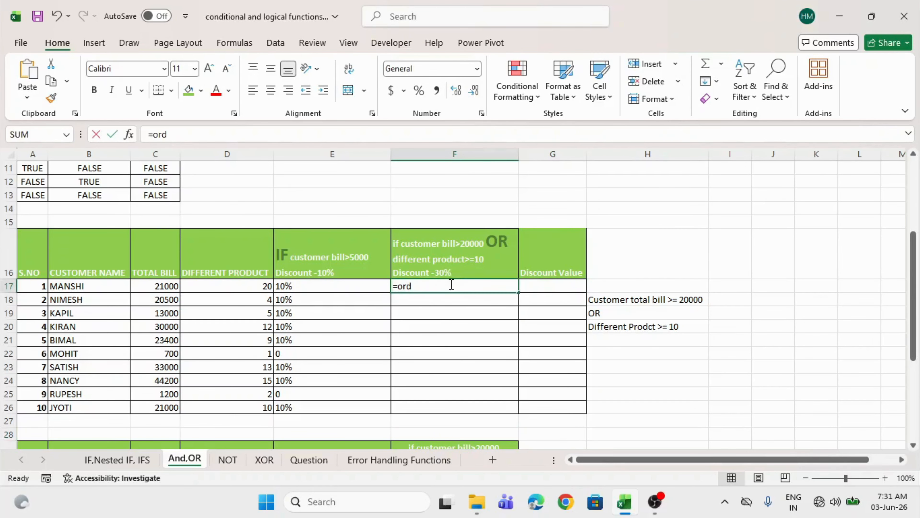
pyautogui.press('Tab')
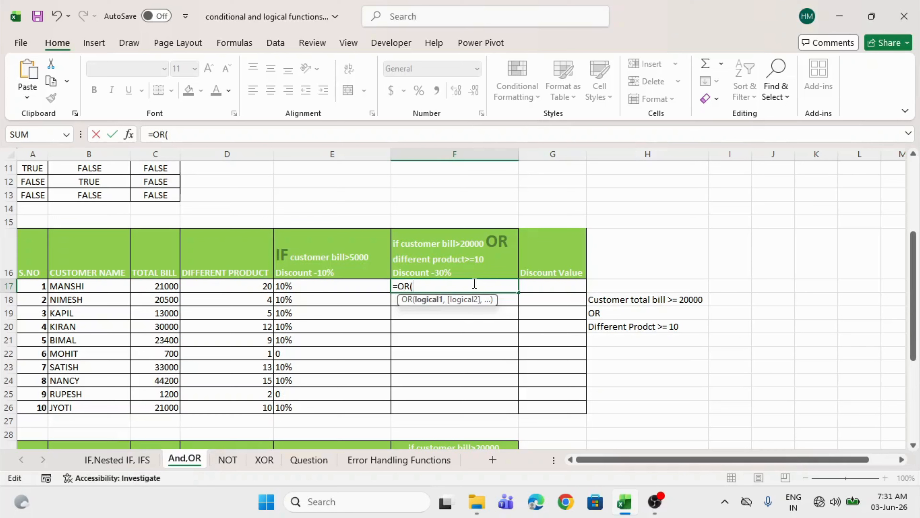
pyautogui.click(165, 286)
pyautogui.write('>')
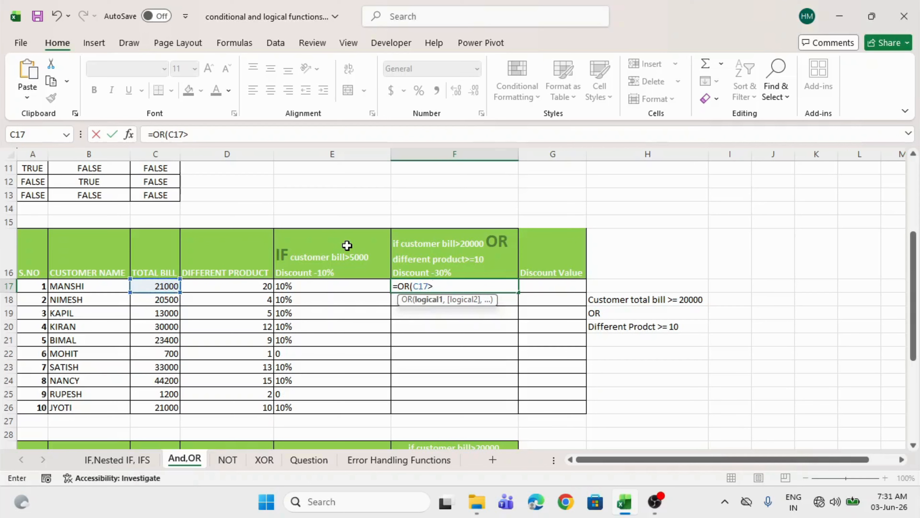
pyautogui.write('20000,')
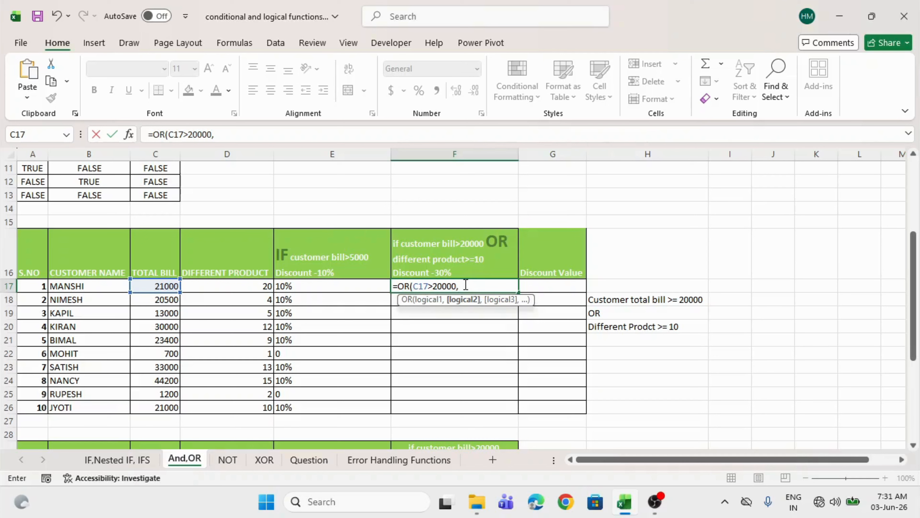
pyautogui.click(216, 284)
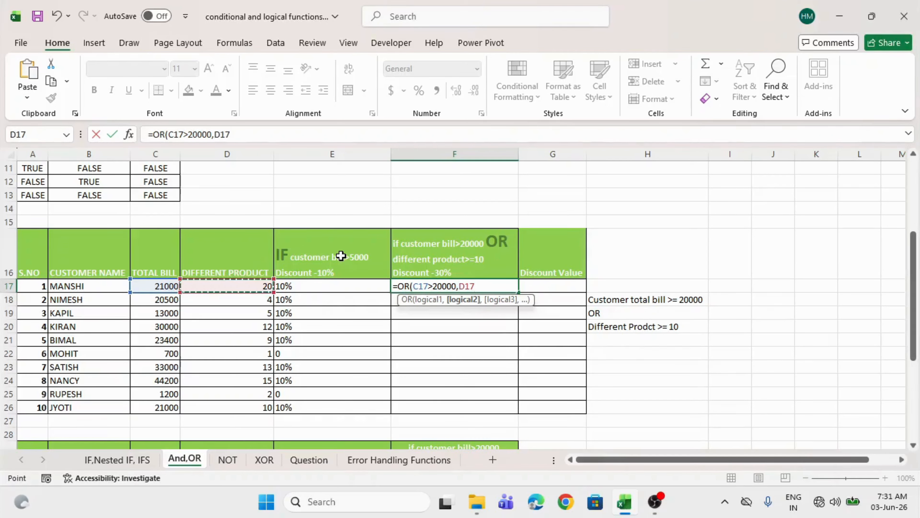
pyautogui.write('>=10)')
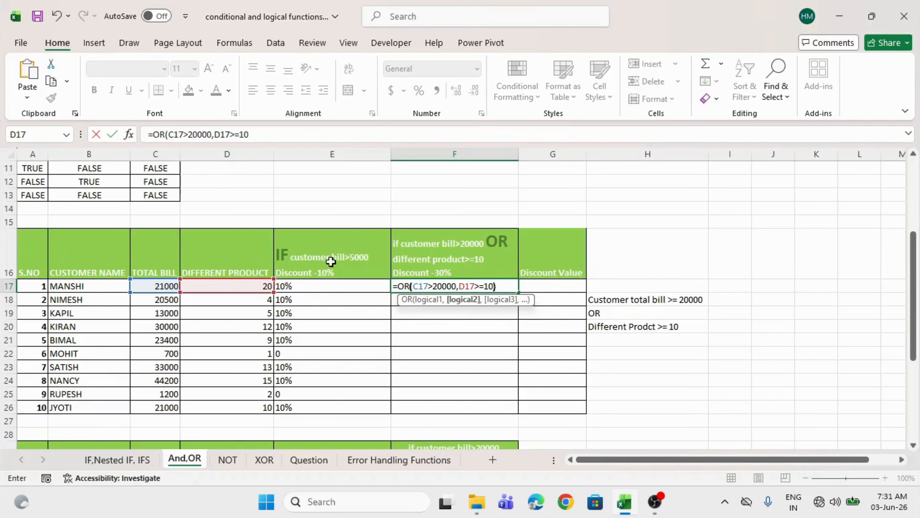
pyautogui.moveTo(496, 285); pyautogui.dragTo(413, 286)
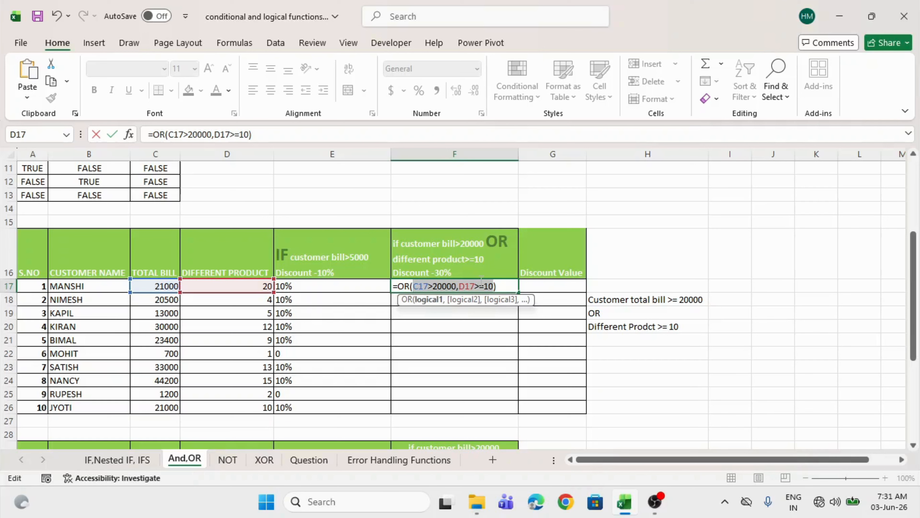
pyautogui.press('Return')
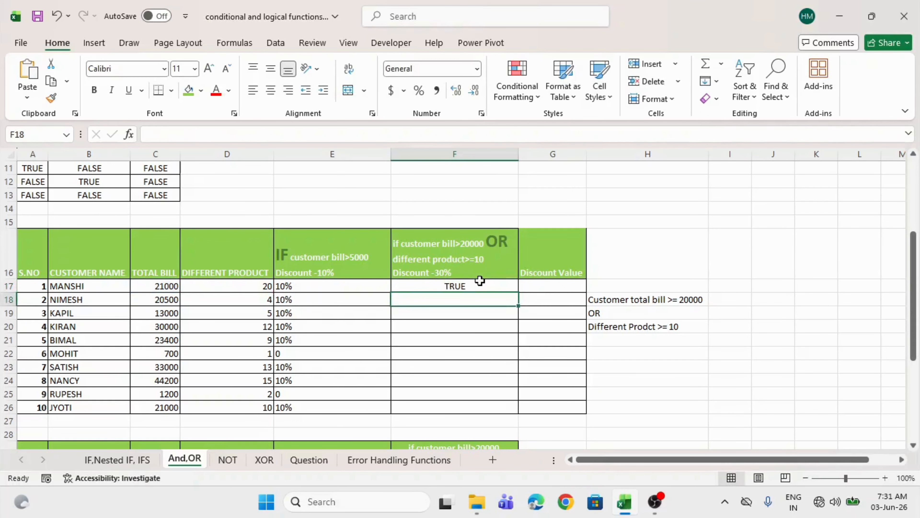
# - Check the first customer's Total Bill and Different Product values against the OR formula's result
pyautogui.click(148, 286)
pyautogui.click(230, 286)
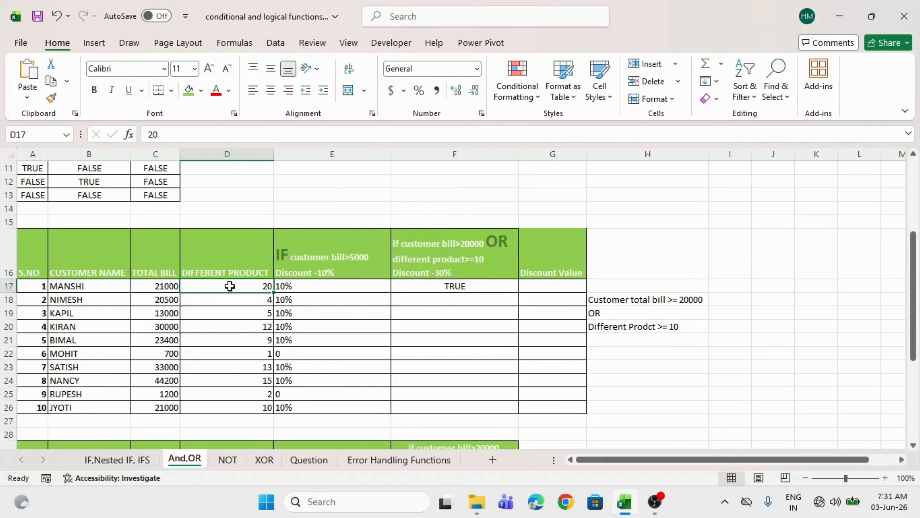
pyautogui.moveTo(230, 286); pyautogui.dragTo(166, 287)
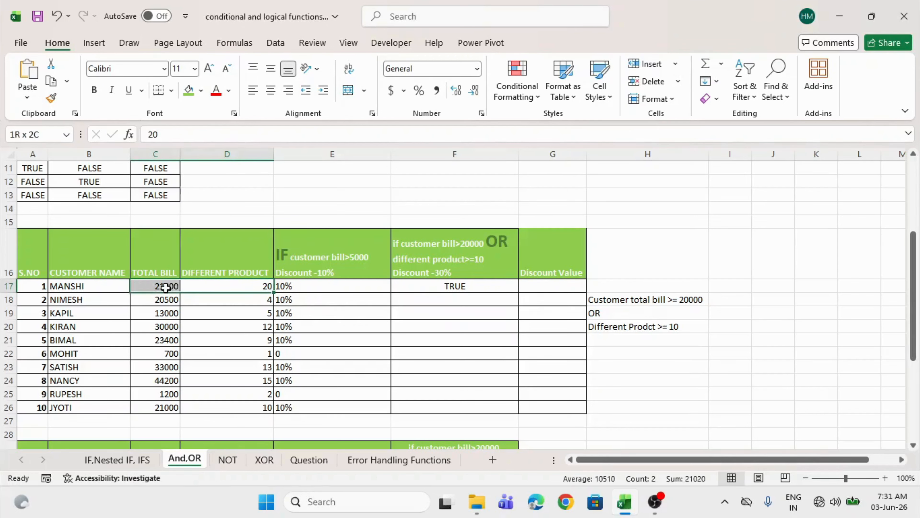
# - Fill the OR formula from F17 down through F26 for all the remaining customers
pyautogui.click(166, 286)
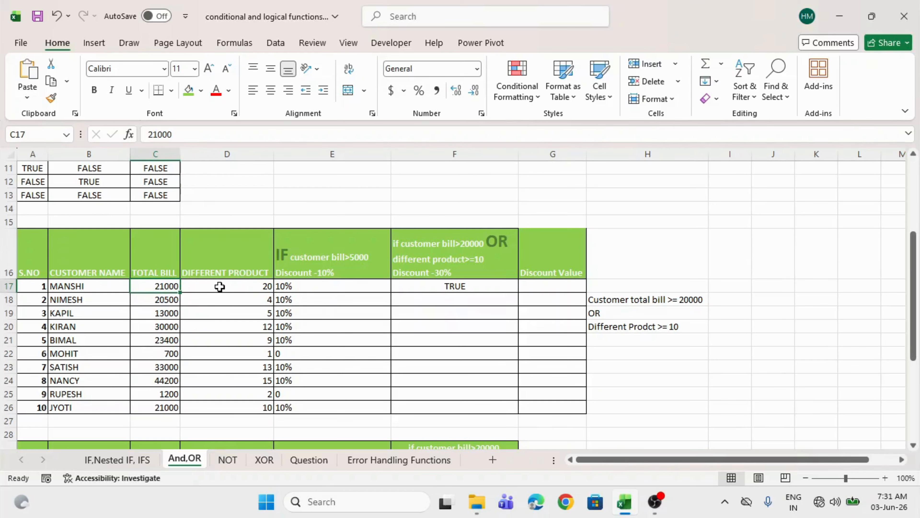
pyautogui.click(443, 283)
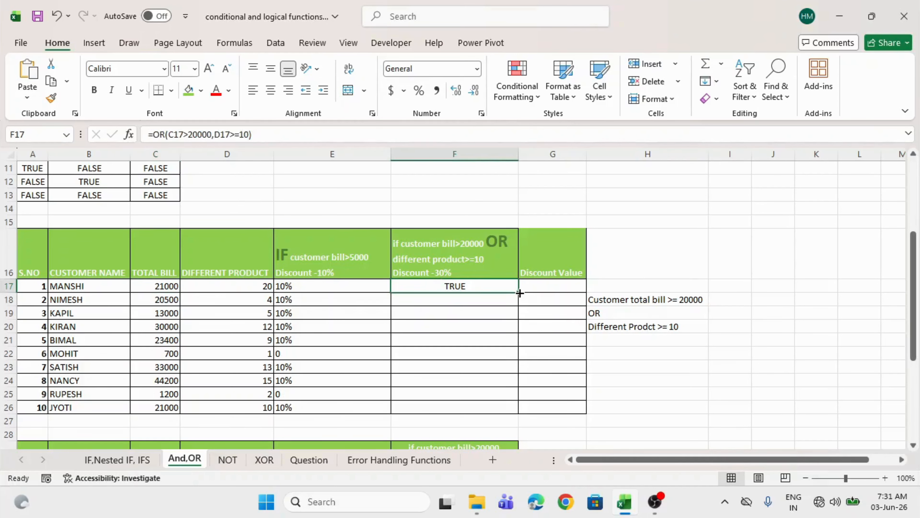
pyautogui.doubleClick(517, 293)
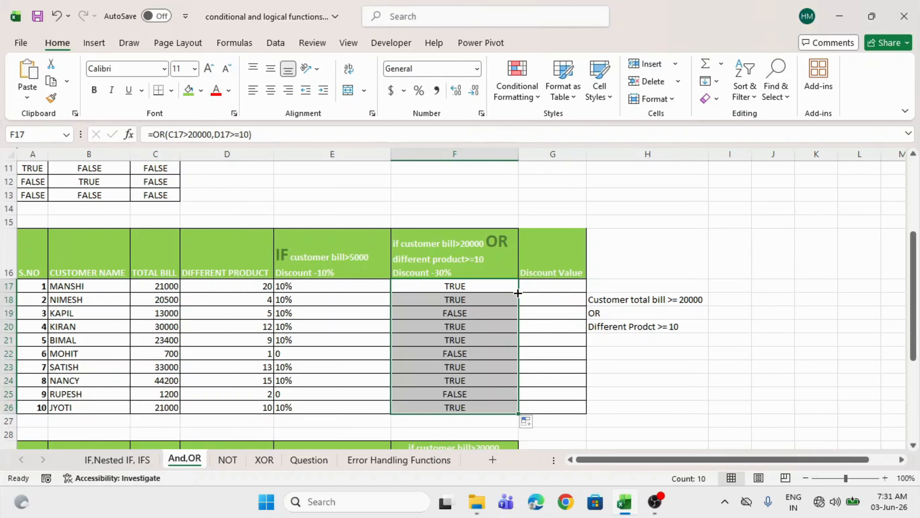
# - Review the OR results in F17:F26 and compare the third customer's result with that row's Total Bill and Different Product values
pyautogui.moveTo(475, 286); pyautogui.dragTo(474, 404)
pyautogui.click(468, 314)
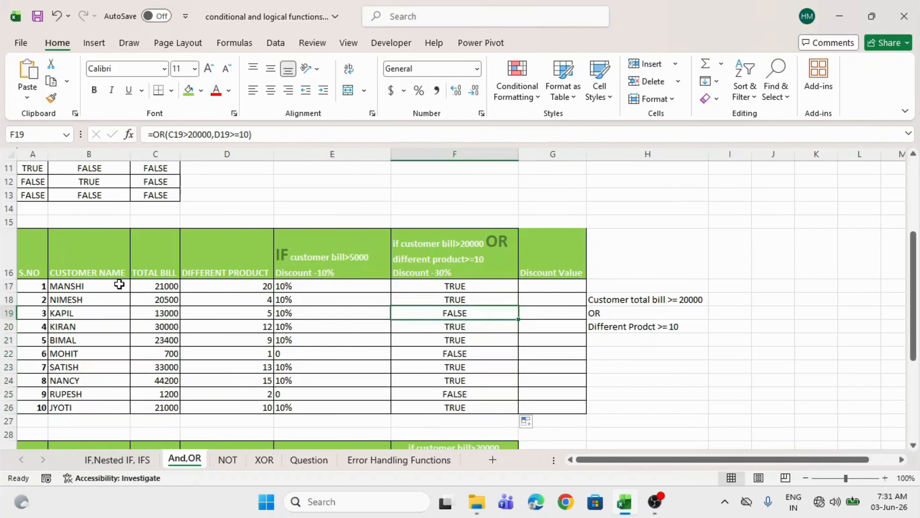
pyautogui.click(5, 312)
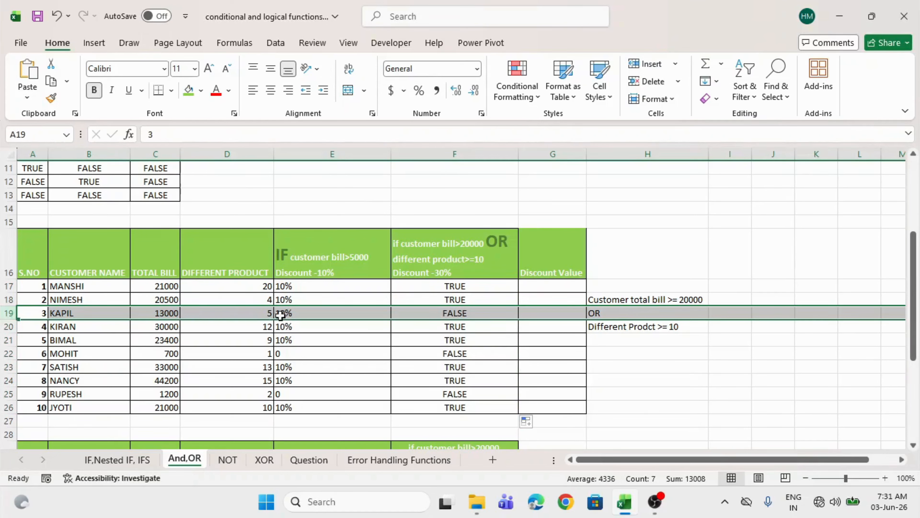
pyautogui.moveTo(165, 313); pyautogui.dragTo(196, 313)
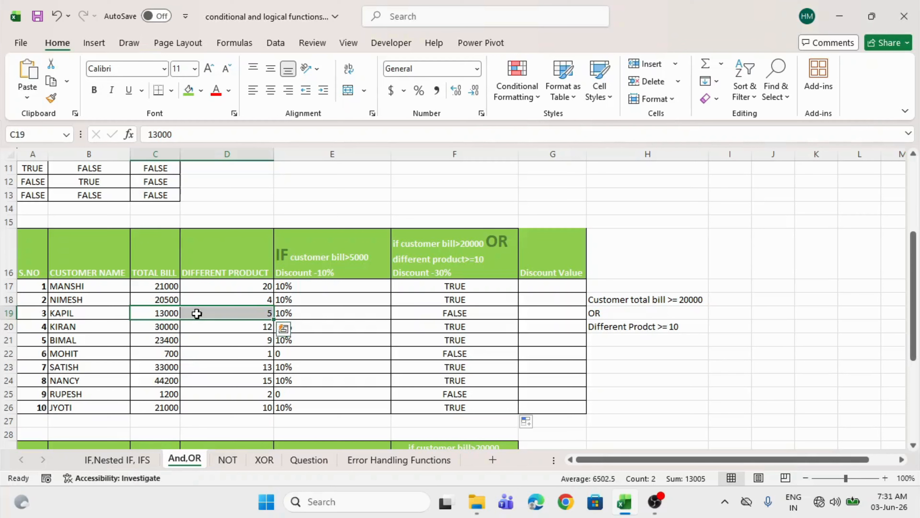
pyautogui.click(150, 314)
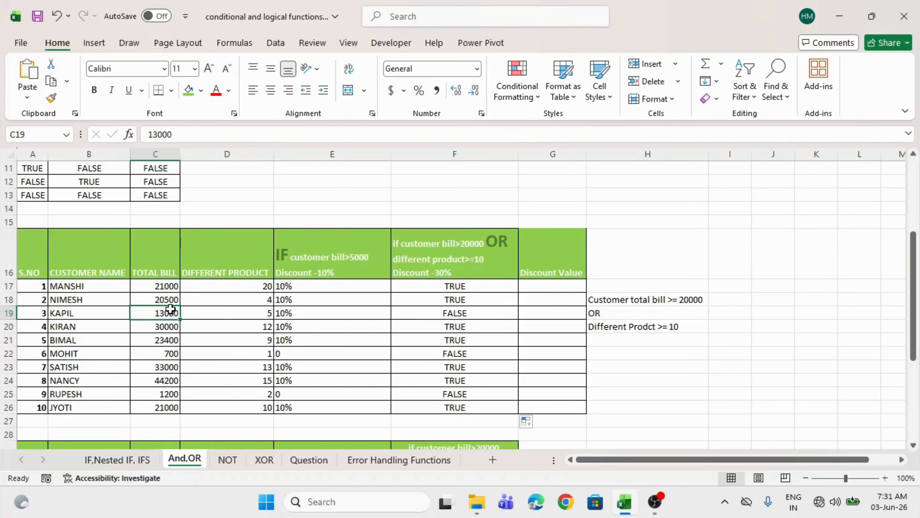
pyautogui.click(227, 310)
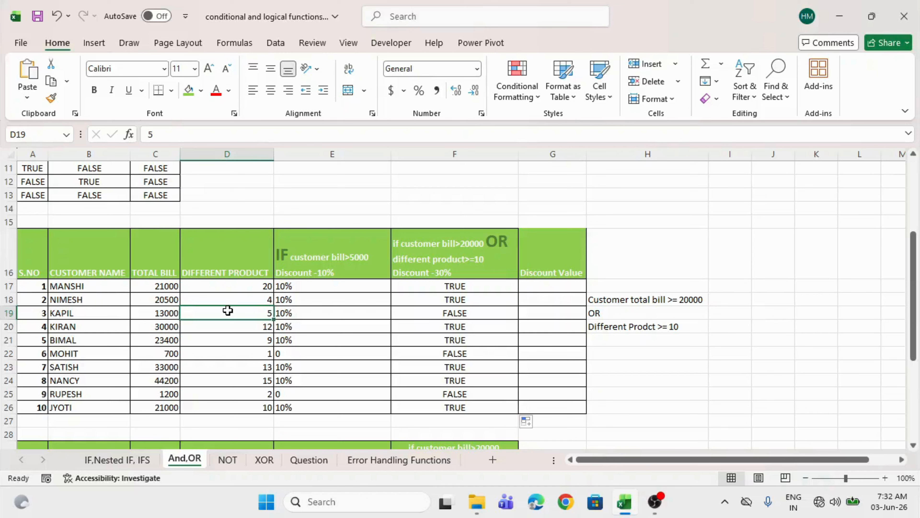
pyautogui.click(425, 314)
pyautogui.click(445, 283)
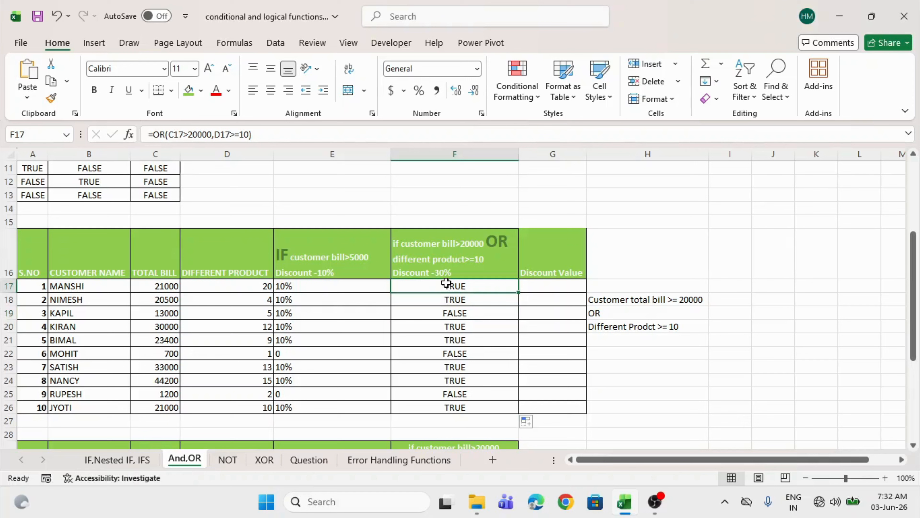
pyautogui.moveTo(445, 283); pyautogui.dragTo(441, 407)
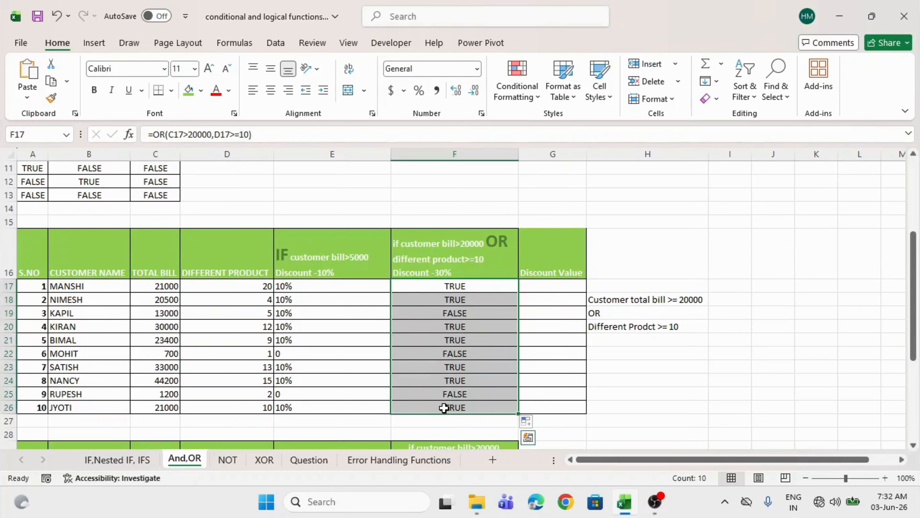
pyautogui.click(428, 271)
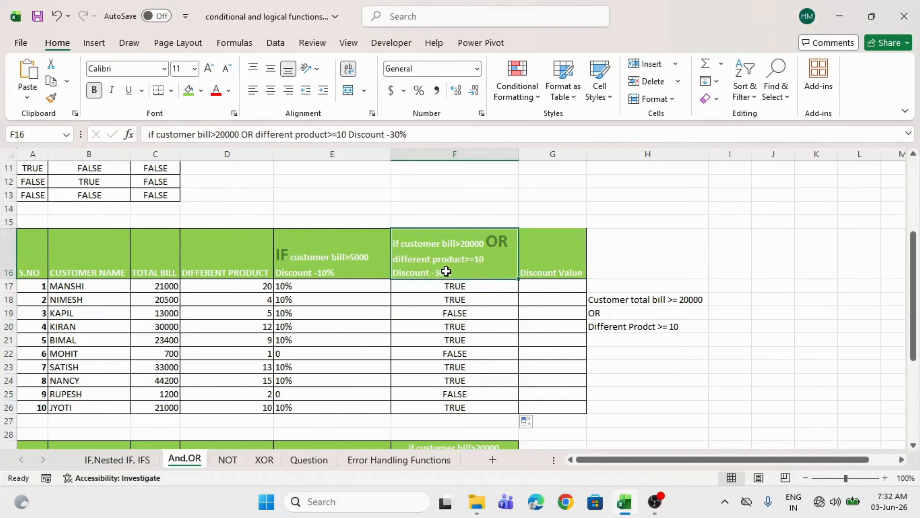
# - Wrap the OR test in F17 in an IF: =IF(OR(C17>20000,D17>=10),30%,0%)
pyautogui.click(429, 284)
pyautogui.doubleClick(430, 286)
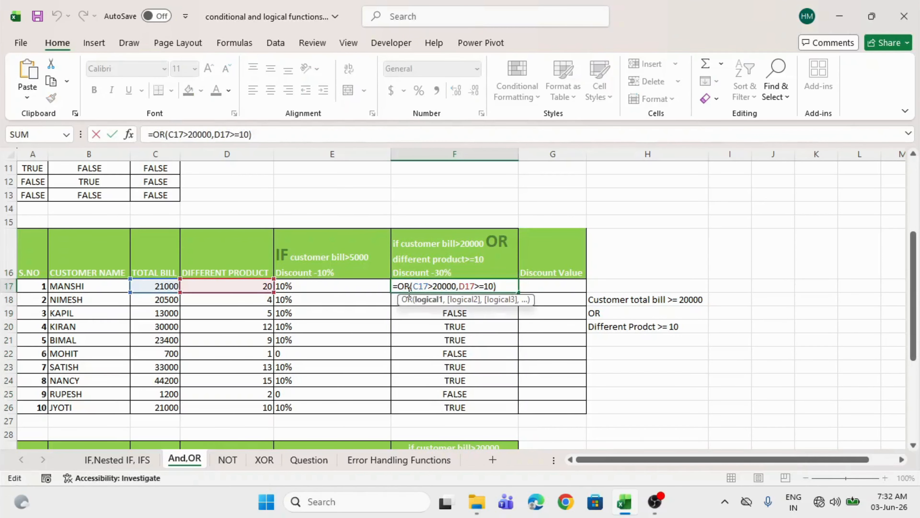
pyautogui.moveTo(399, 286); pyautogui.dragTo(504, 287)
pyautogui.click(399, 288)
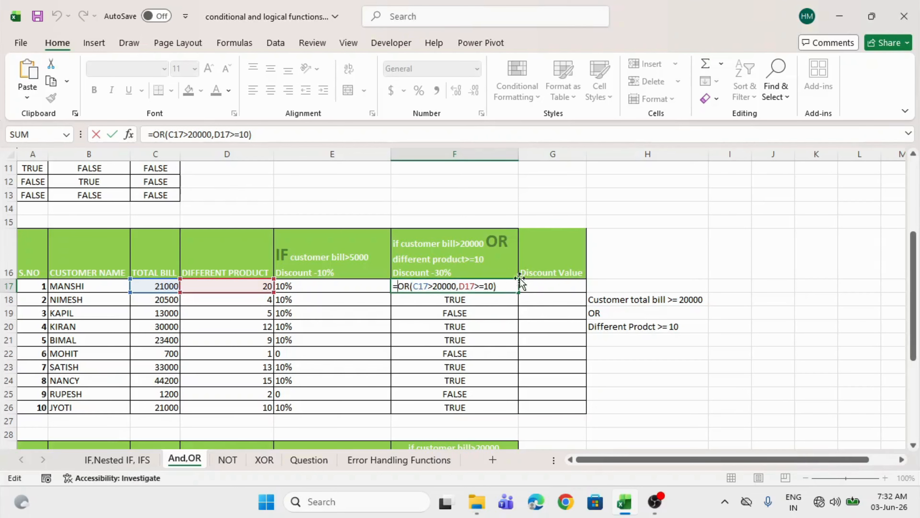
pyautogui.write('IF(')
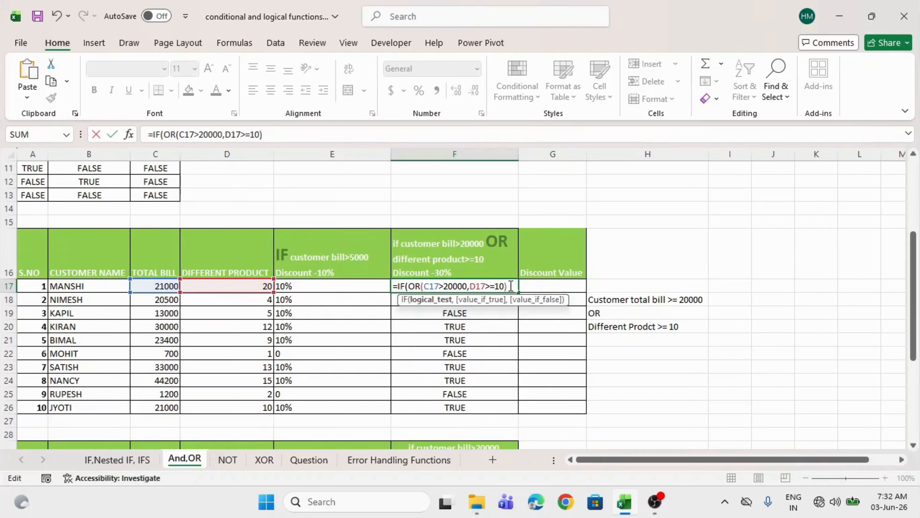
pyautogui.moveTo(511, 286); pyautogui.dragTo(416, 286)
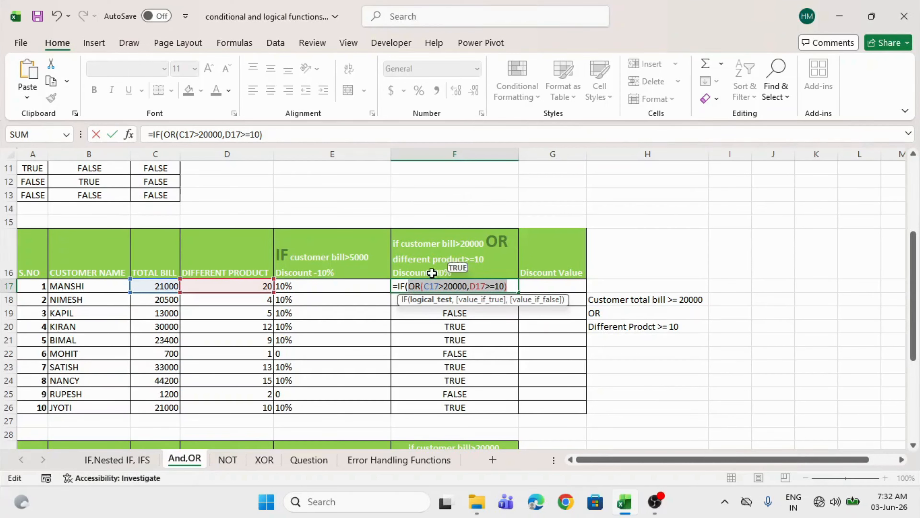
pyautogui.click(511, 284)
pyautogui.write(',')
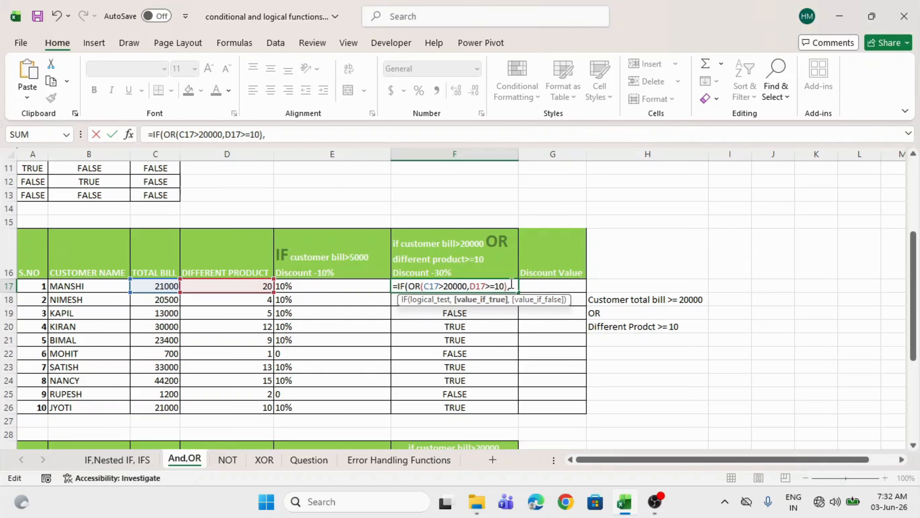
pyautogui.write('30%,0%')
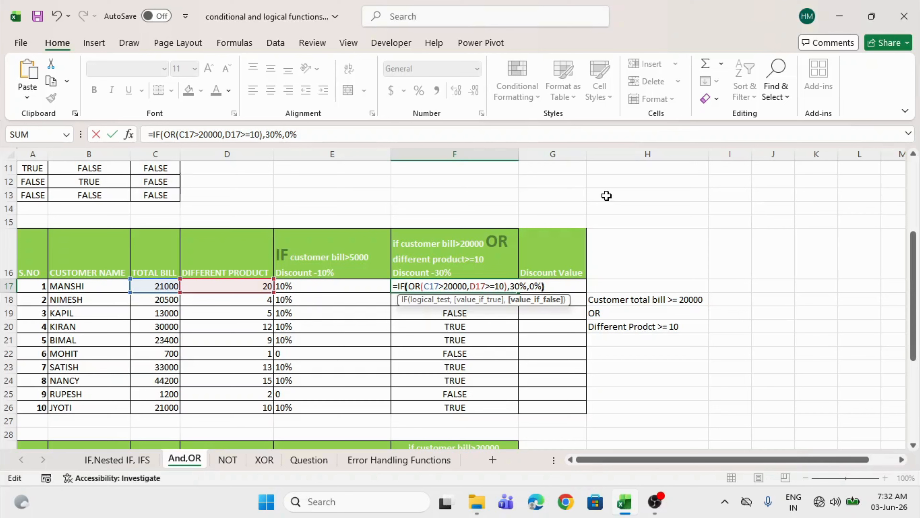
pyautogui.press('Return')
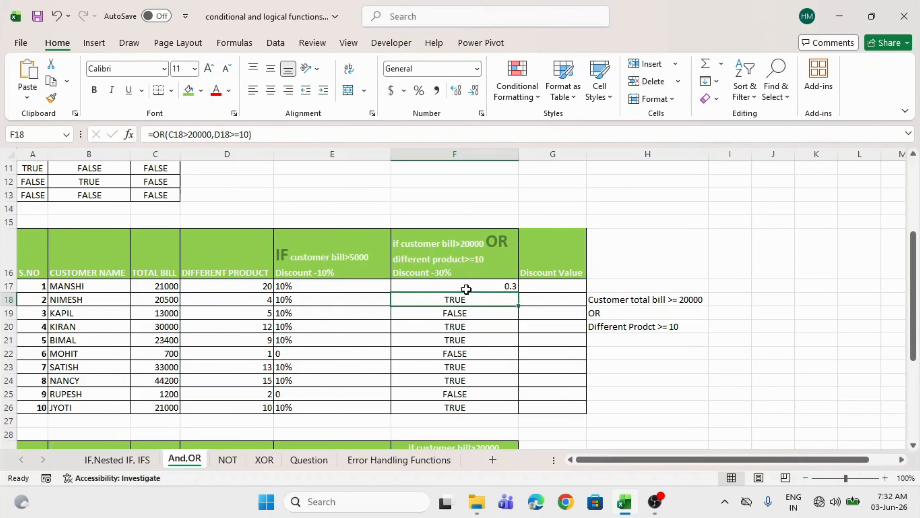
# - Fill the F17 discount formula down to F26 and format F17:F26 as percentages
pyautogui.click(467, 289)
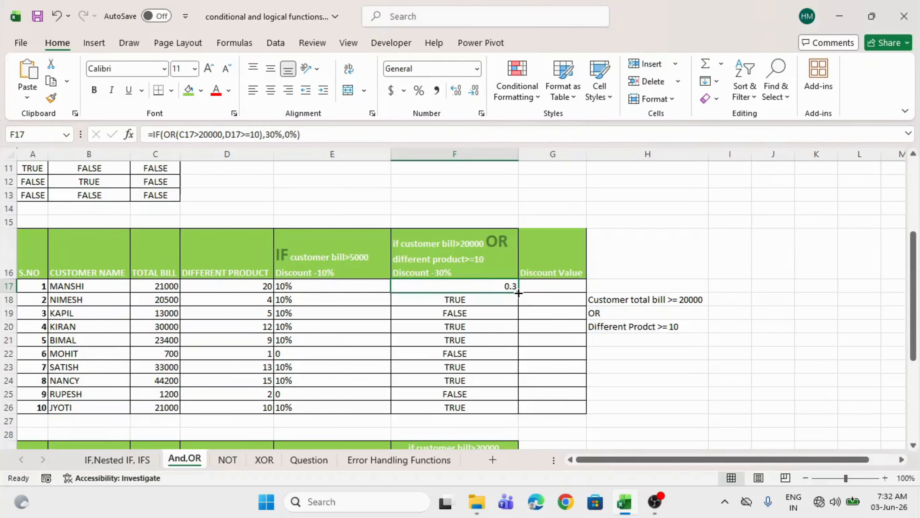
pyautogui.doubleClick(518, 293)
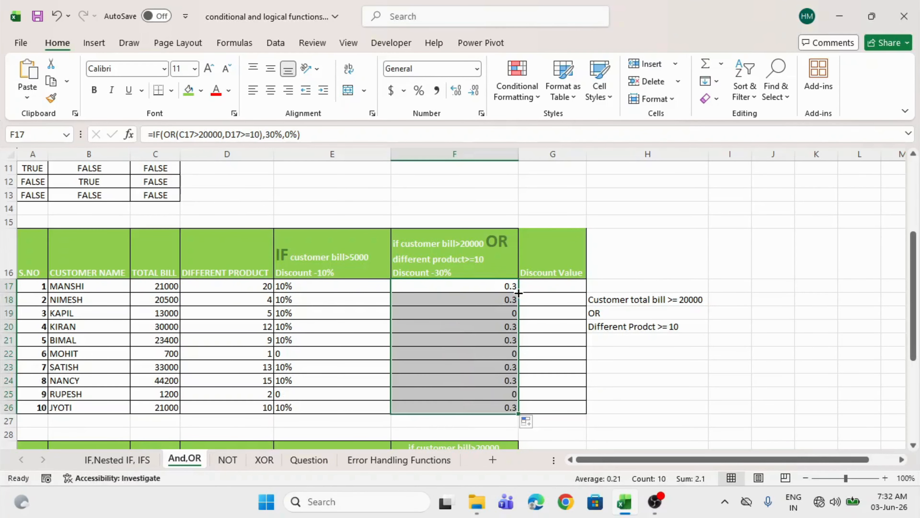
pyautogui.moveTo(504, 288); pyautogui.dragTo(495, 407)
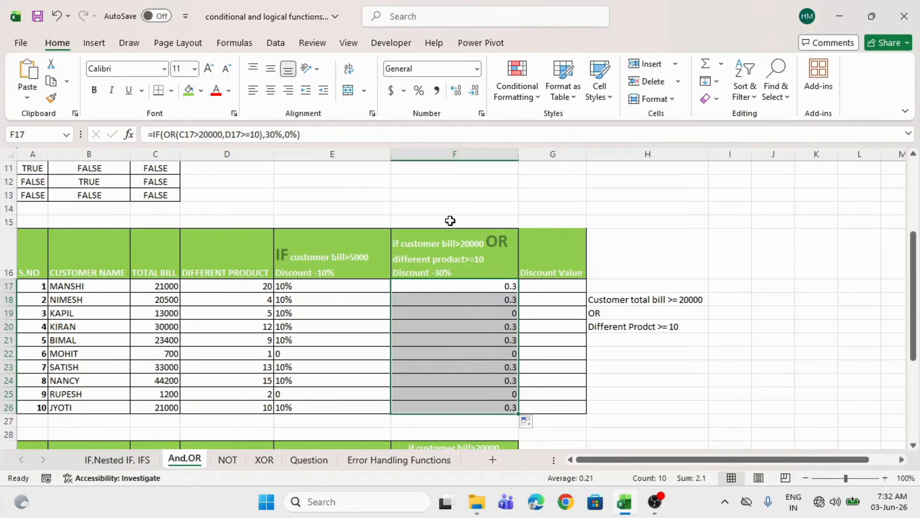
pyautogui.click(418, 93)
pyautogui.click(536, 287)
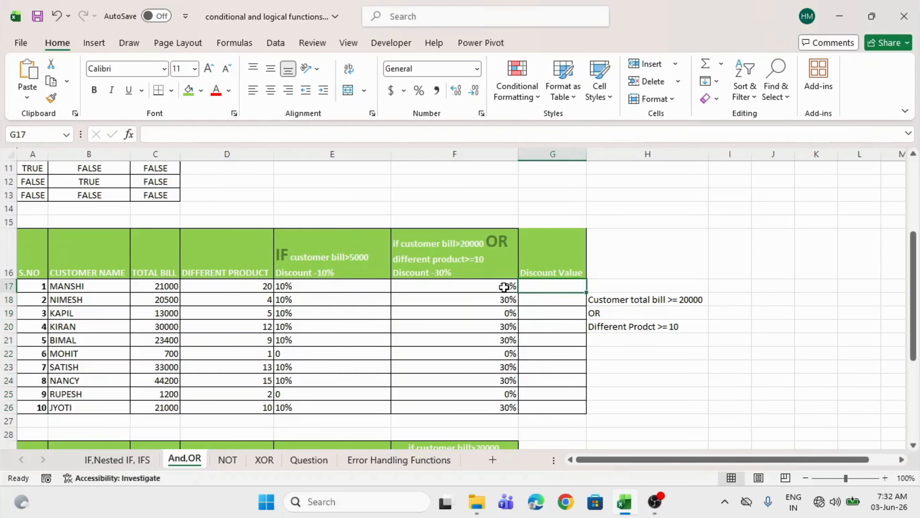
pyautogui.moveTo(503, 286); pyautogui.dragTo(503, 403)
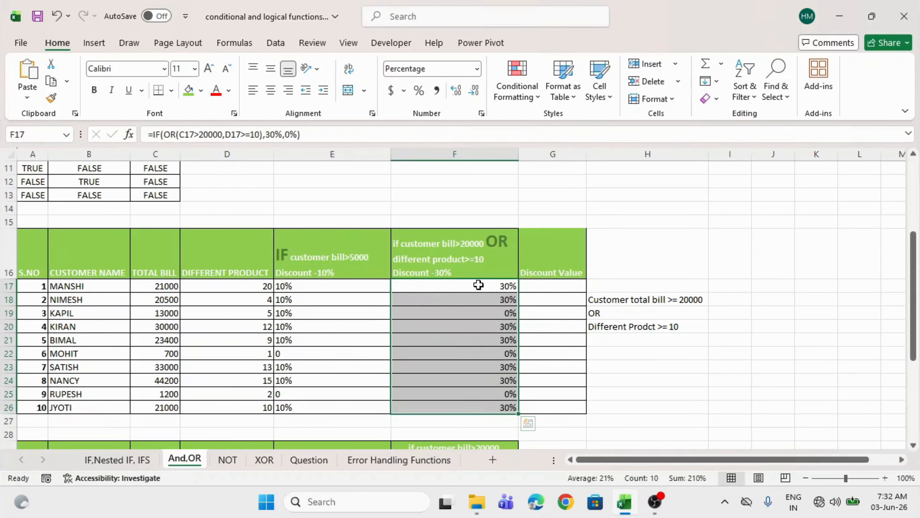
pyautogui.moveTo(478, 285); pyautogui.dragTo(481, 403)
pyautogui.click(550, 288)
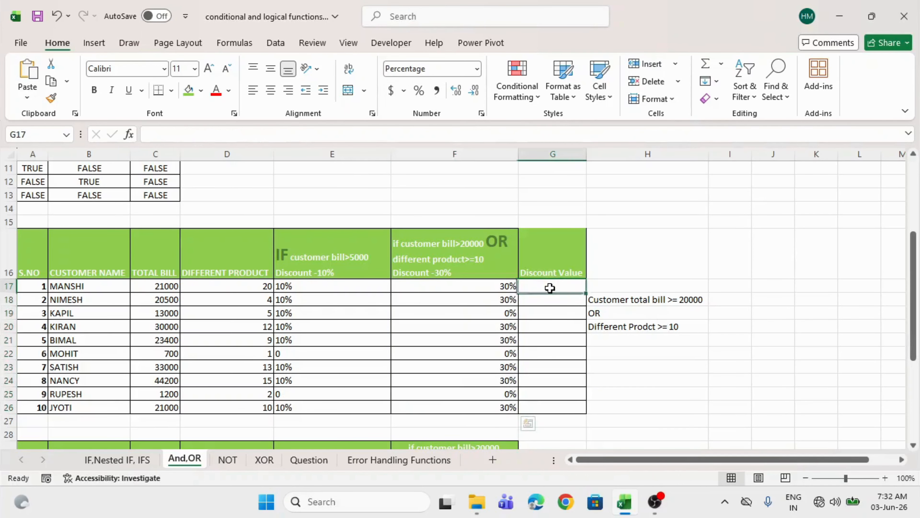
pyautogui.moveTo(492, 285); pyautogui.dragTo(479, 407)
# - Calculate the first customer's discount value in G17 with the formula =C17*F17
pyautogui.click(555, 287)
pyautogui.write('=')
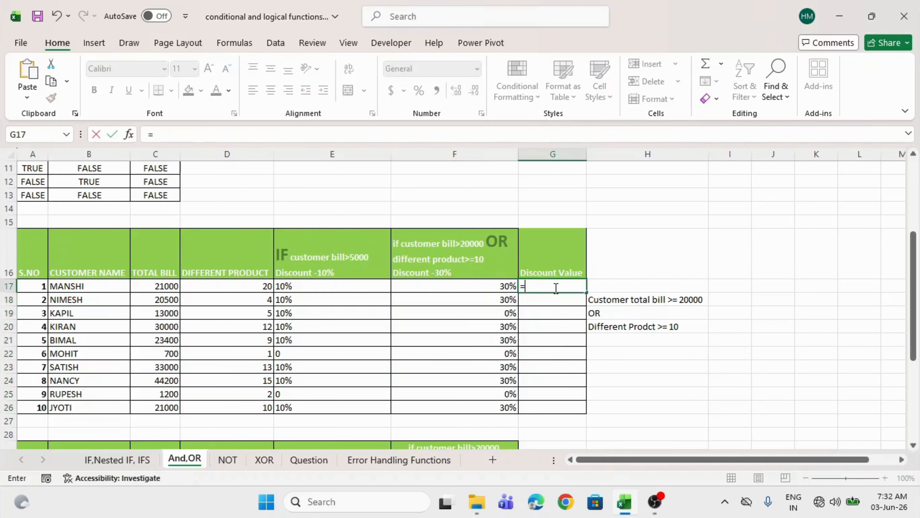
pyautogui.click(143, 286)
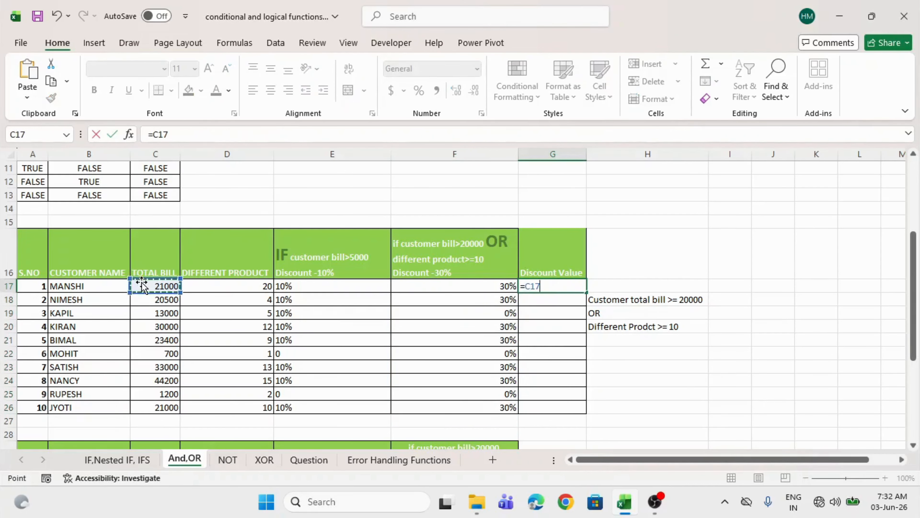
pyautogui.write('*')
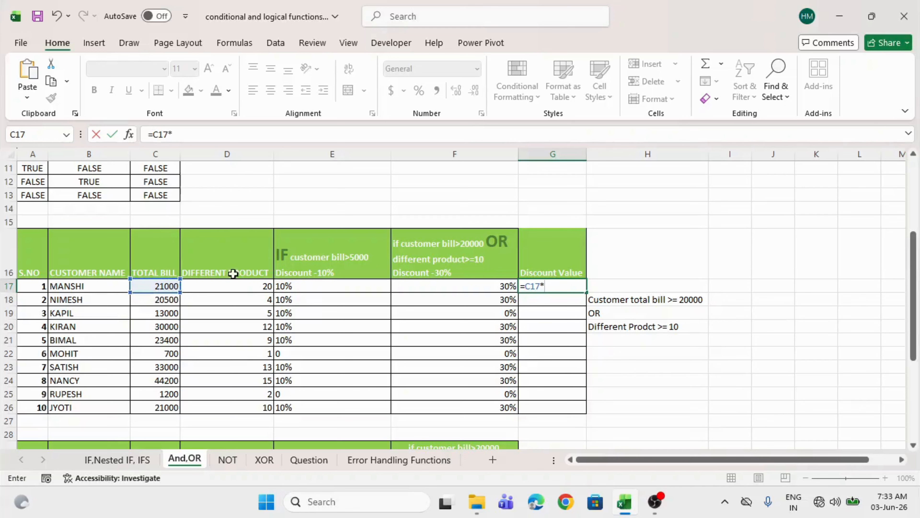
pyautogui.click(448, 289)
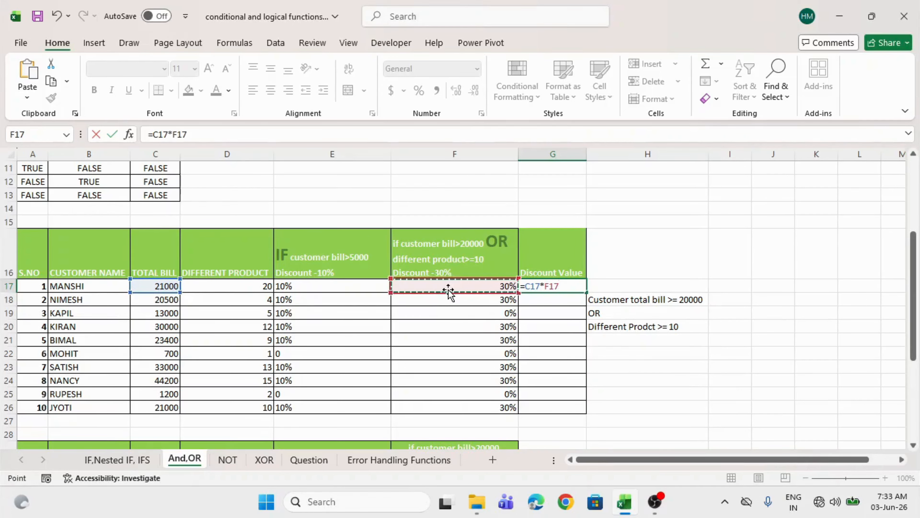
pyautogui.press('Return')
# - Fill the discount value formula from G17 down to G26
pyautogui.click(560, 284)
pyautogui.moveTo(587, 293); pyautogui.dragTo(546, 404)
pyautogui.doubleClick(587, 293)
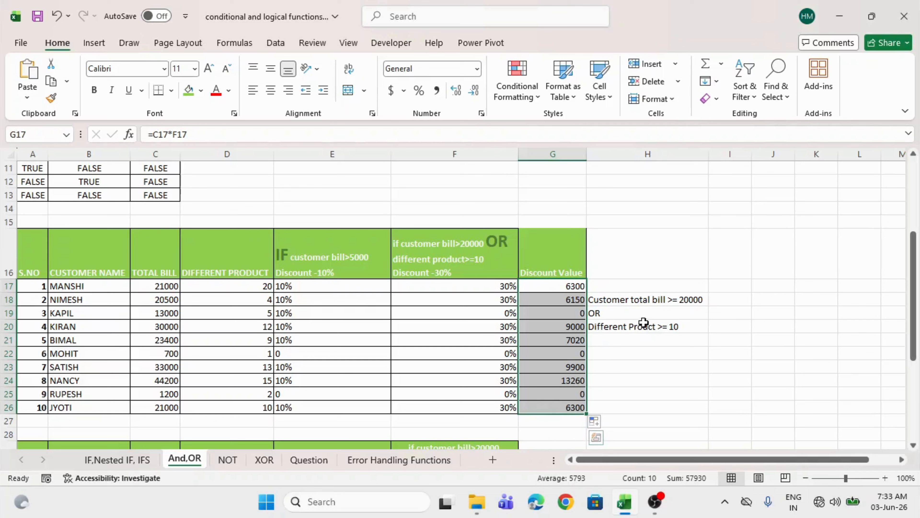
# - Examine the OR table's discount condition and values, and the AND discount condition of the table below
pyautogui.click(540, 286)
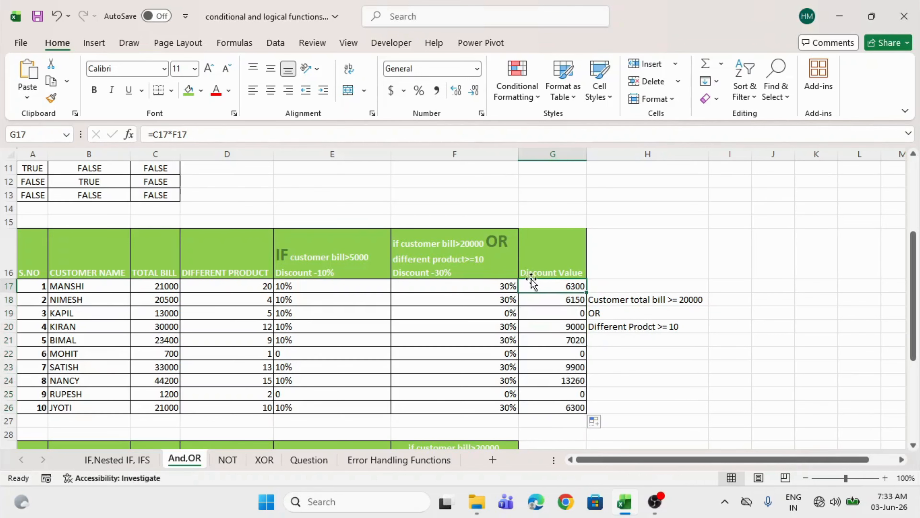
pyautogui.click(497, 257)
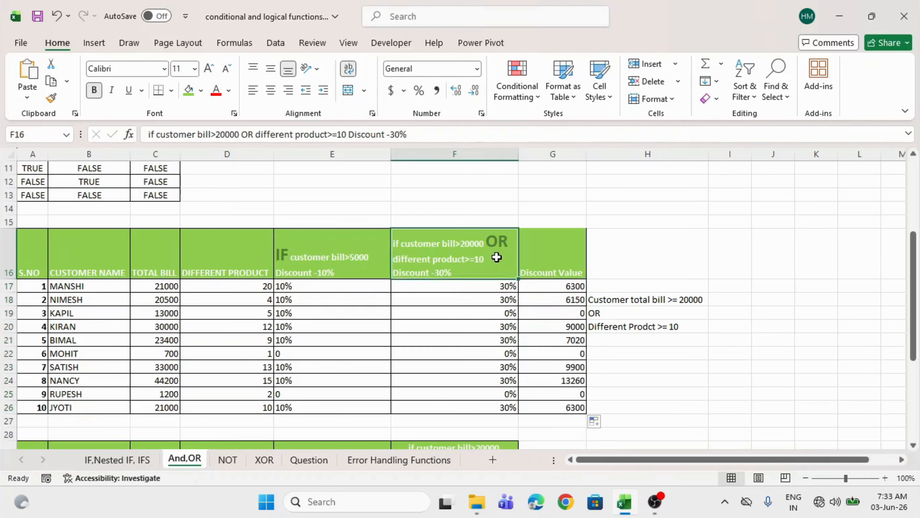
pyautogui.click(676, 265)
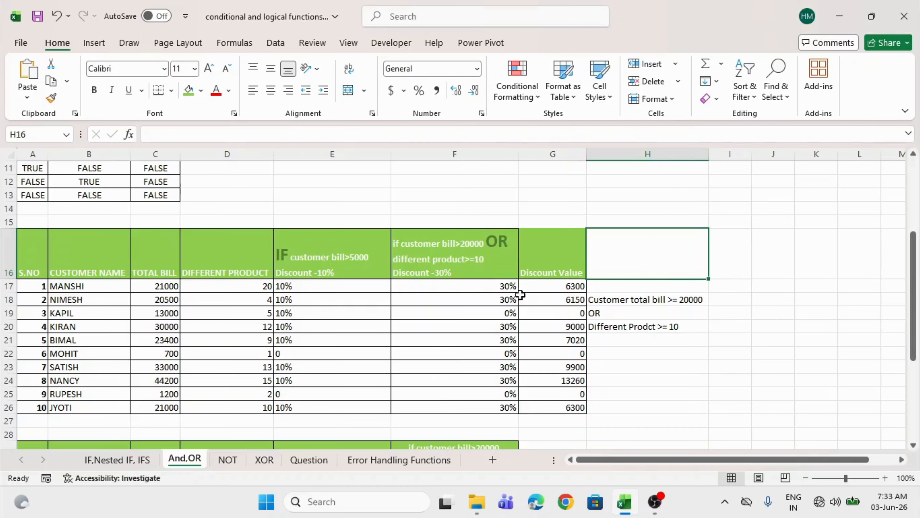
pyautogui.scroll(-4, 496, 301)
pyautogui.scroll(-1, 496, 301)
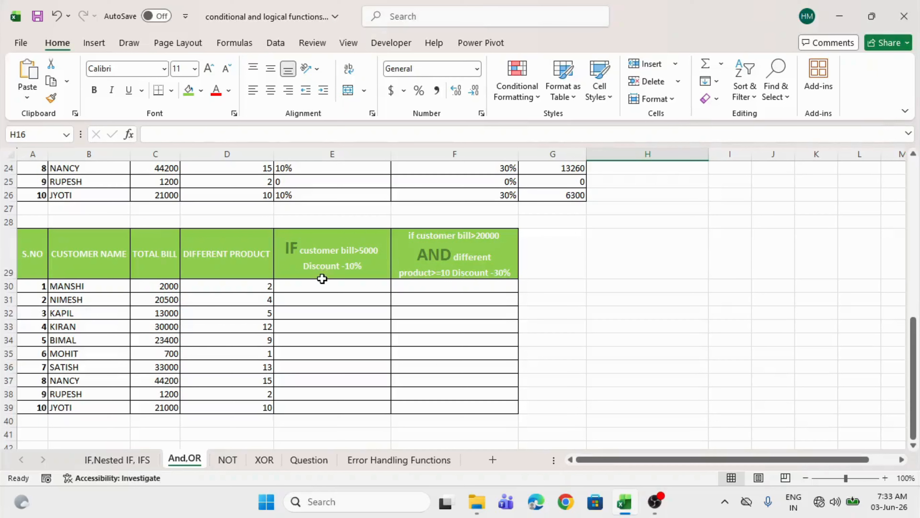
pyautogui.moveTo(436, 287); pyautogui.dragTo(427, 408)
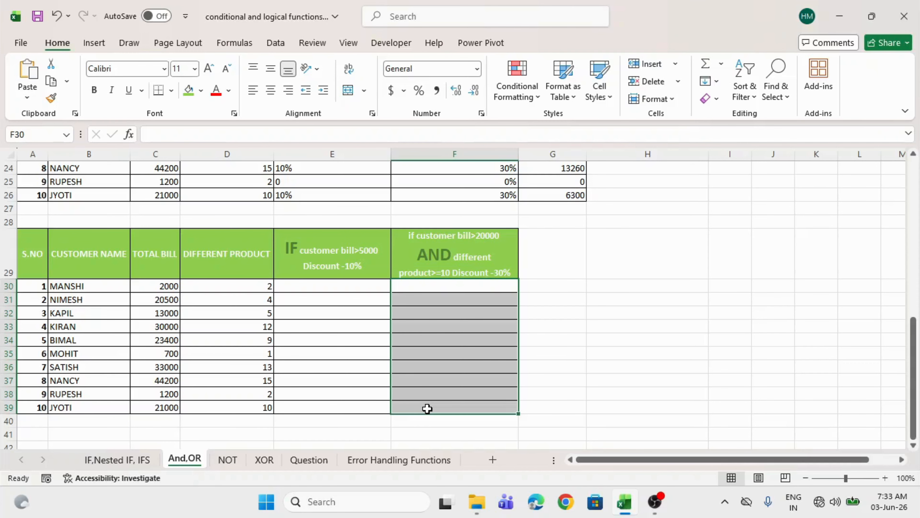
pyautogui.scroll(4, 427, 408)
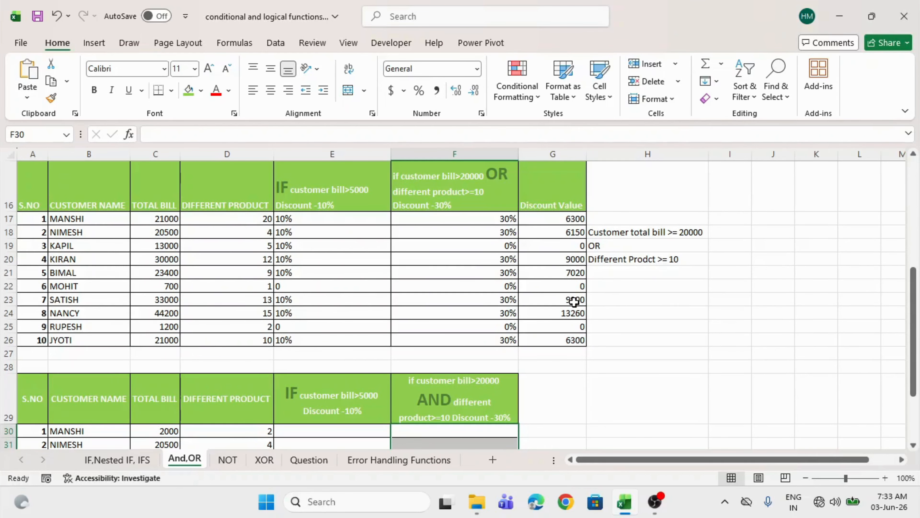
pyautogui.scroll(-3, 574, 302)
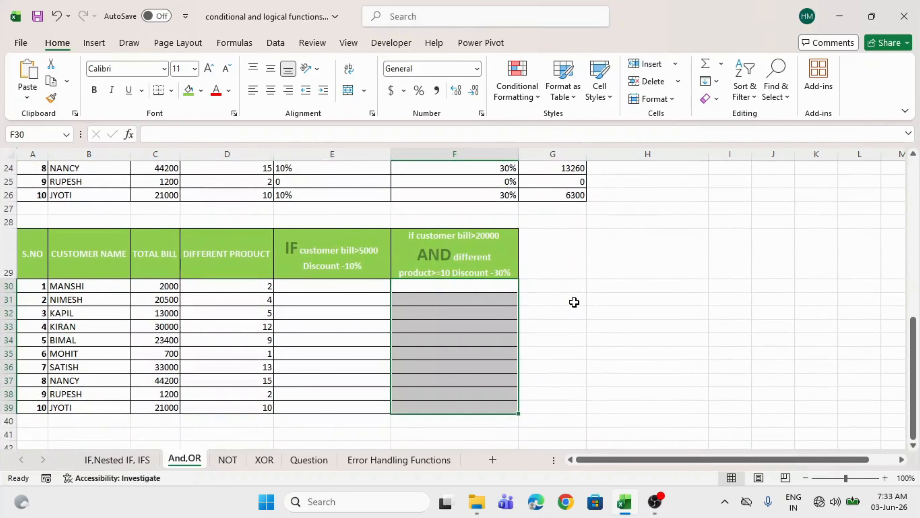
pyautogui.click(471, 241)
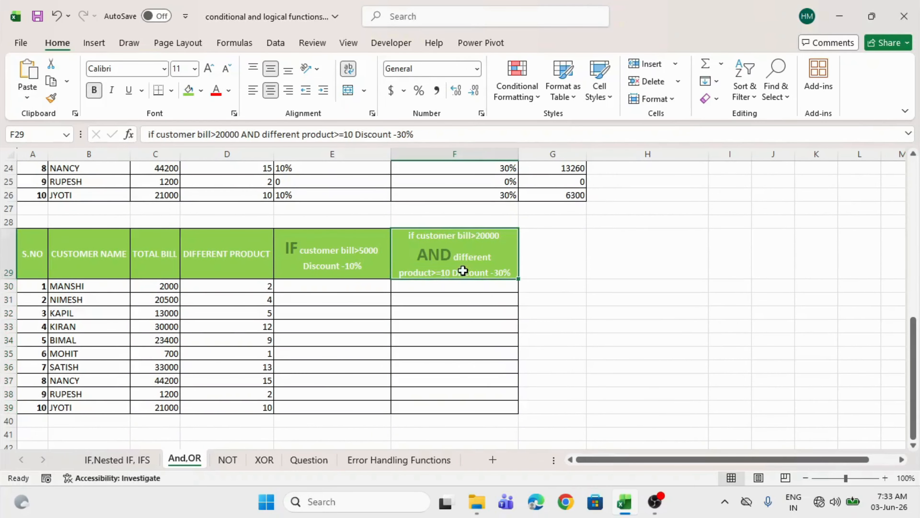
# - Enter the formula =AND(C30>20000,D30>=10) in F30 to test the first customer's bill and number of different products
pyautogui.click(450, 282)
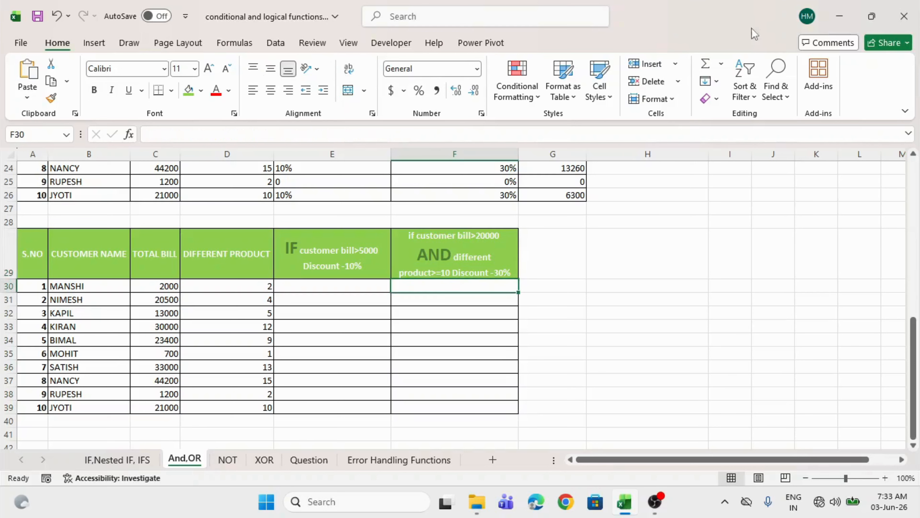
pyautogui.write('=AND(')
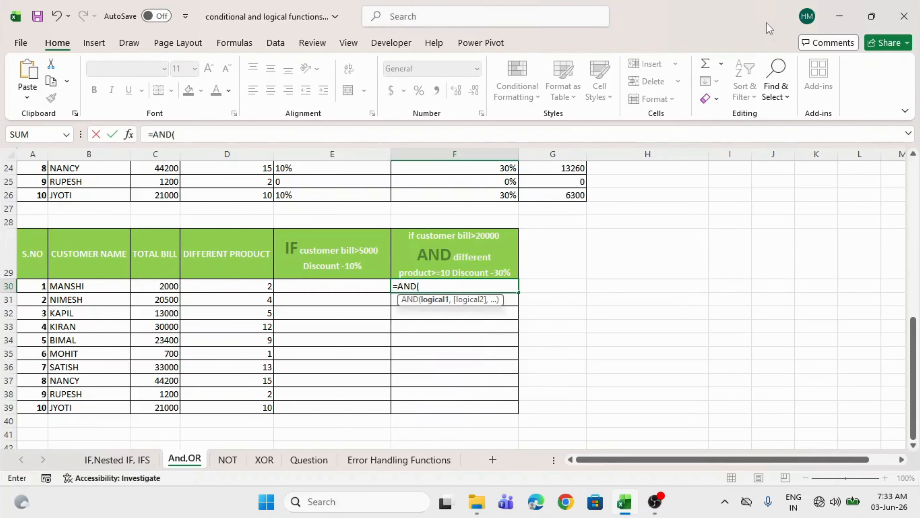
pyautogui.click(157, 286)
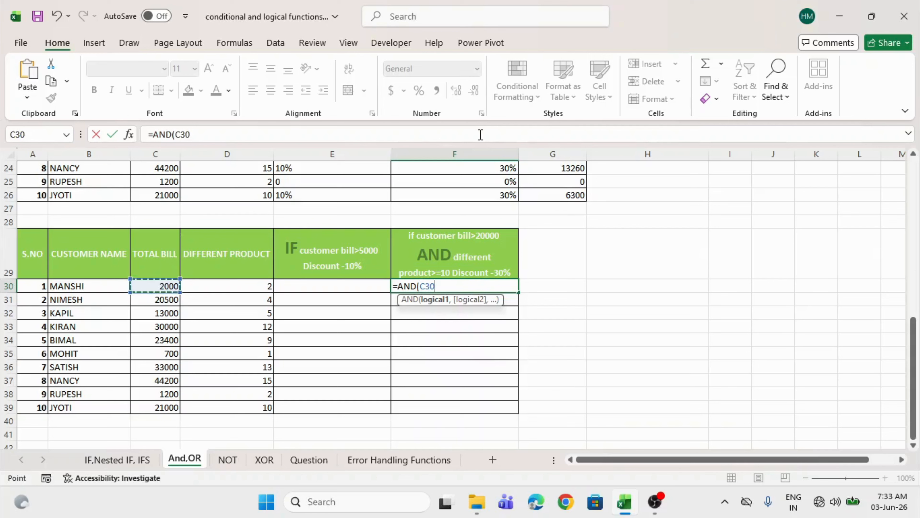
pyautogui.write('>20')
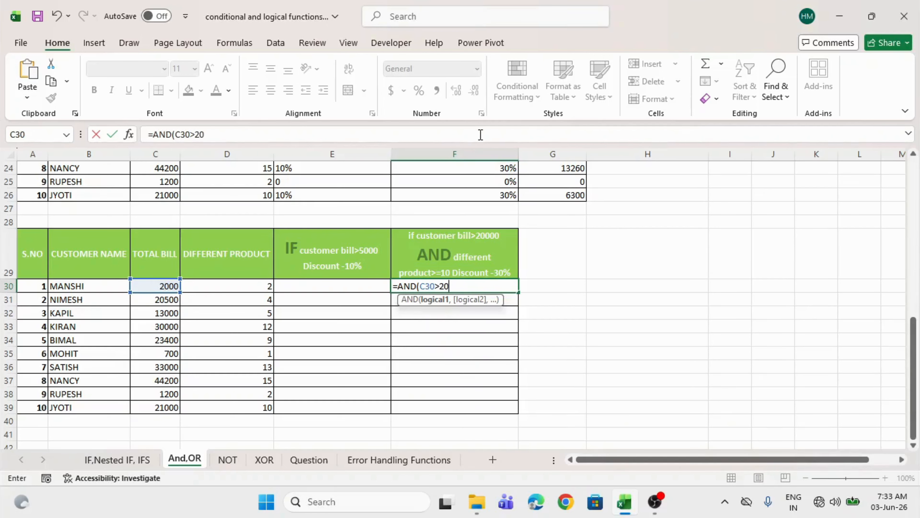
pyautogui.write('000,')
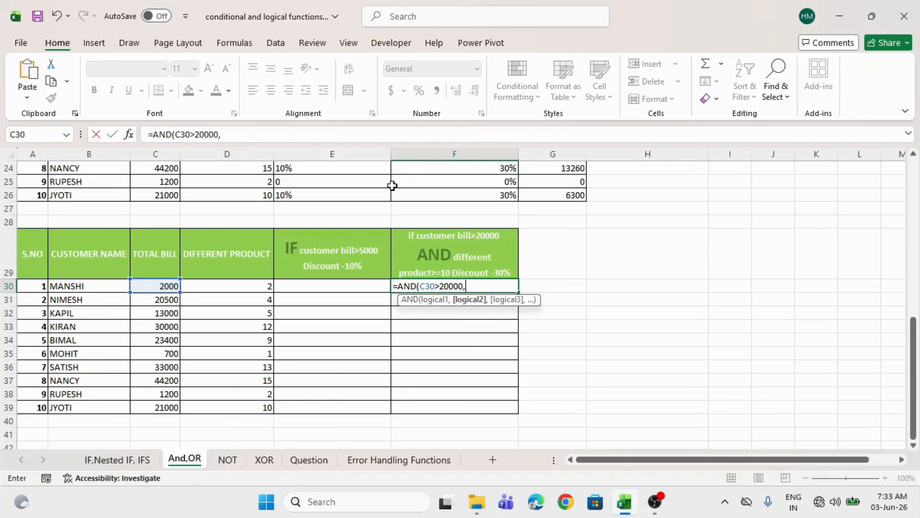
pyautogui.click(206, 286)
pyautogui.write('>=10')
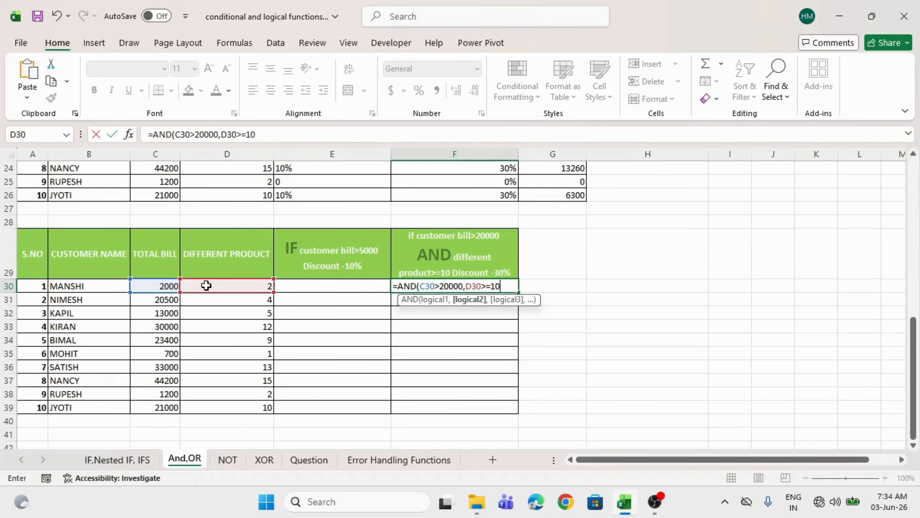
pyautogui.press('Return')
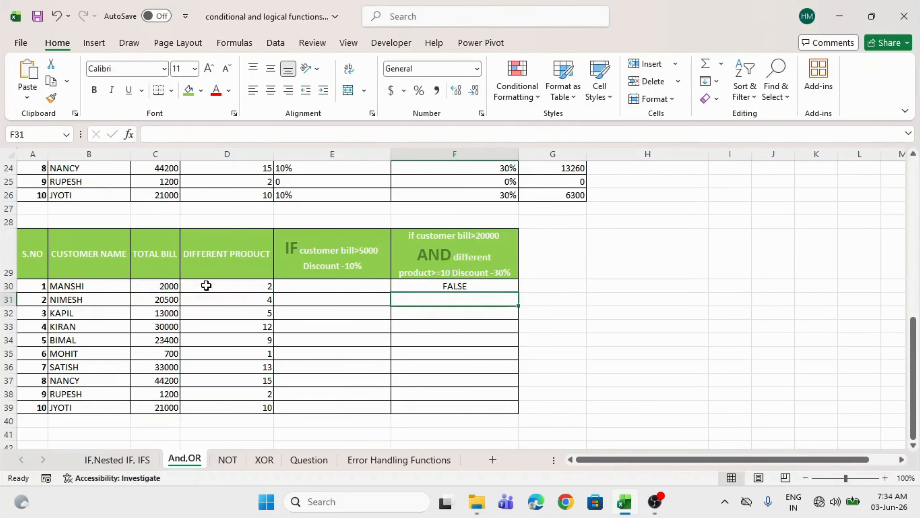
# - Fill the AND formula from F30 down to F39
pyautogui.click(436, 276)
pyautogui.click(498, 285)
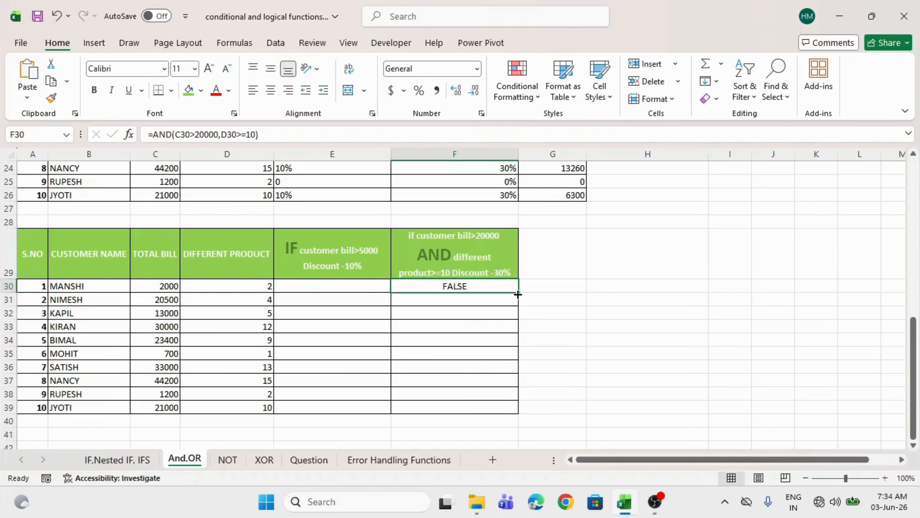
pyautogui.doubleClick(518, 292)
# - Examine the AND results in column F against the total bill and different product values, especially in rows 31 and 33
pyautogui.moveTo(484, 284); pyautogui.dragTo(217, 286)
pyautogui.click(474, 296)
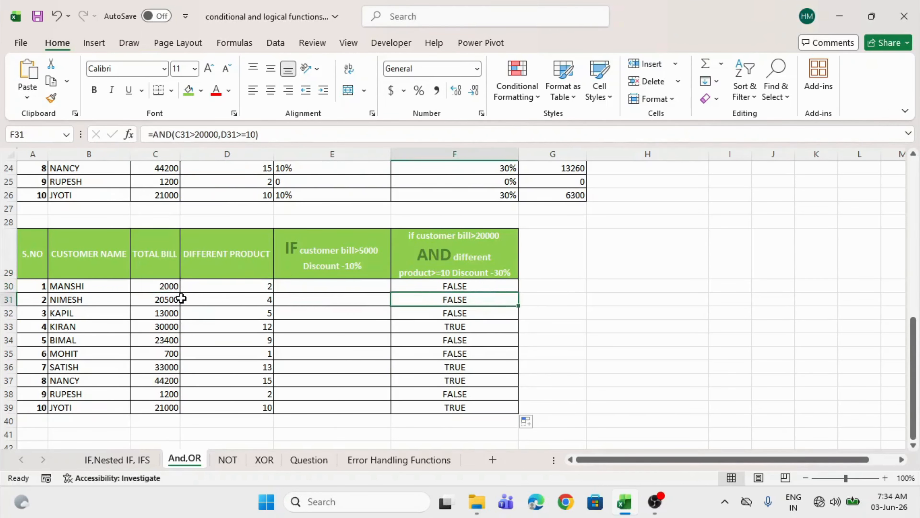
pyautogui.click(155, 301)
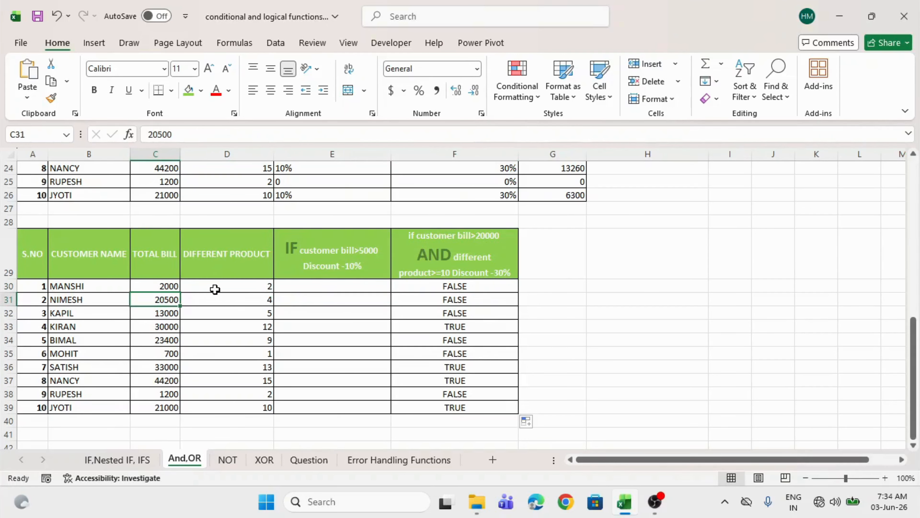
pyautogui.click(219, 300)
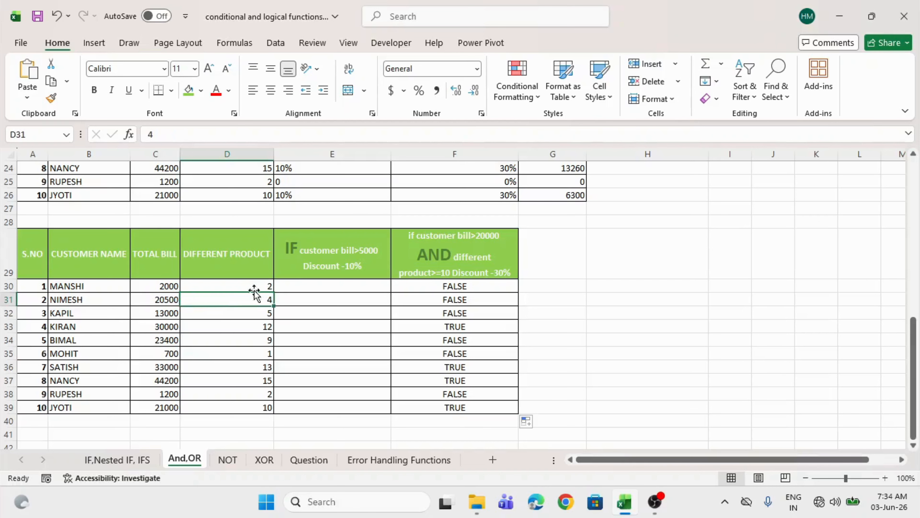
pyautogui.moveTo(165, 298)
pyautogui.mouseDown()
pyautogui.moveTo(245, 307)
pyautogui.moveTo(360, 294)
pyautogui.moveTo(433, 306)
pyautogui.moveTo(438, 297)
pyautogui.moveTo(172, 313)
pyautogui.moveTo(158, 300)
pyautogui.mouseUp()
pyautogui.moveTo(218, 300)
pyautogui.mouseDown()
pyautogui.moveTo(164, 300)
pyautogui.moveTo(204, 306)
pyautogui.mouseUp()
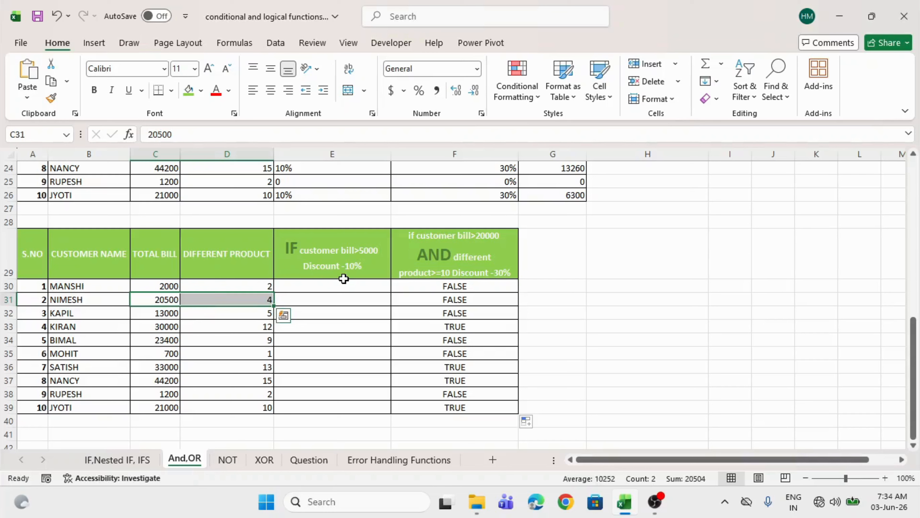
pyautogui.moveTo(158, 300)
pyautogui.mouseDown()
pyautogui.moveTo(193, 300)
pyautogui.moveTo(165, 294)
pyautogui.mouseUp()
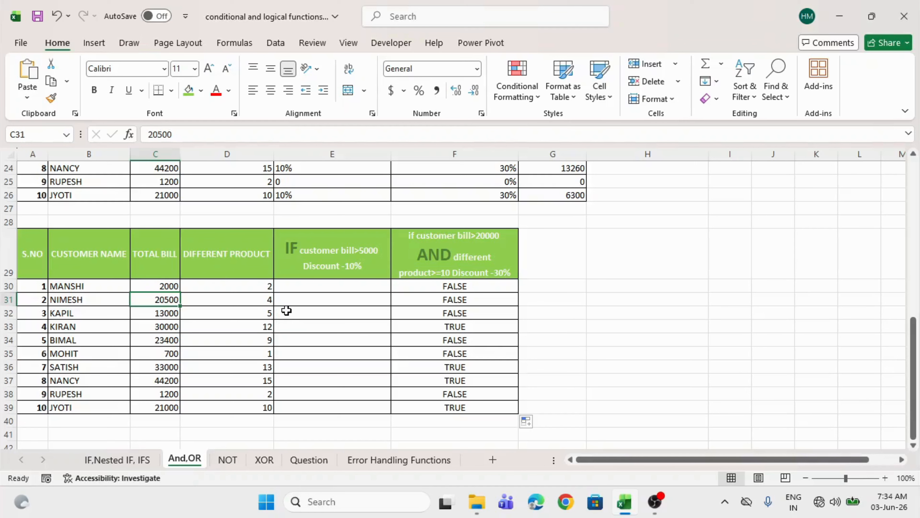
pyautogui.moveTo(160, 300); pyautogui.dragTo(222, 299)
pyautogui.moveTo(453, 286); pyautogui.dragTo(454, 394)
pyautogui.click(458, 328)
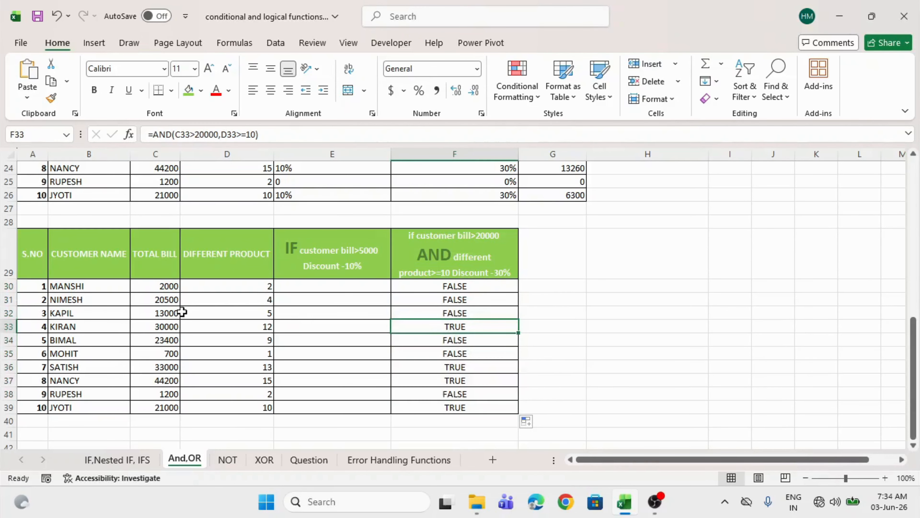
pyautogui.moveTo(165, 319); pyautogui.dragTo(468, 322)
pyautogui.click(160, 324)
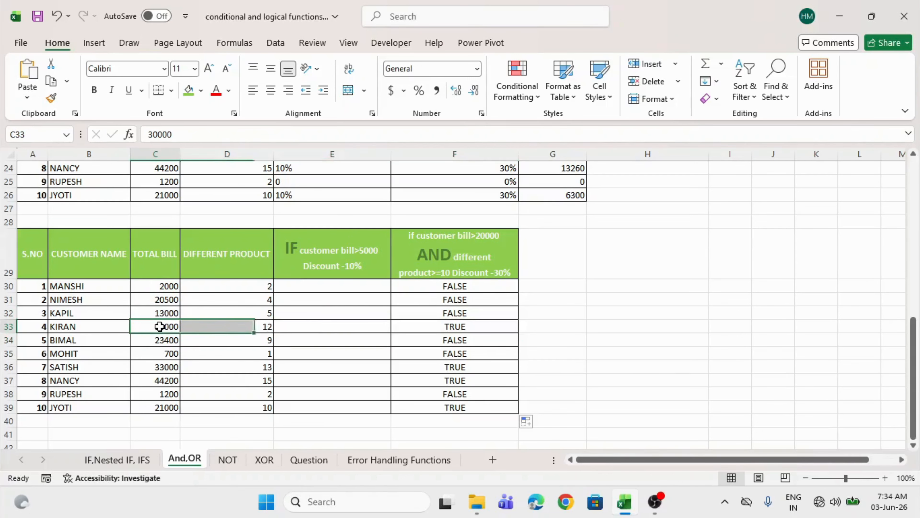
pyautogui.click(235, 327)
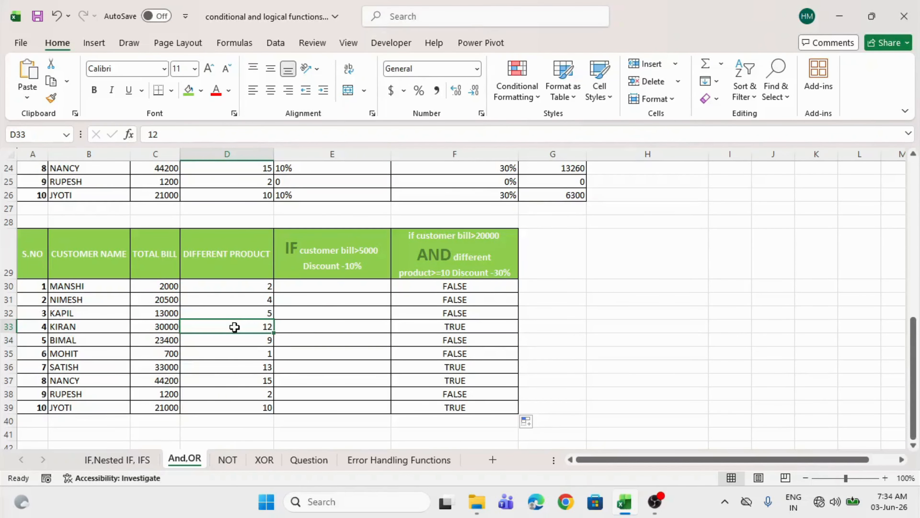
pyautogui.click(454, 326)
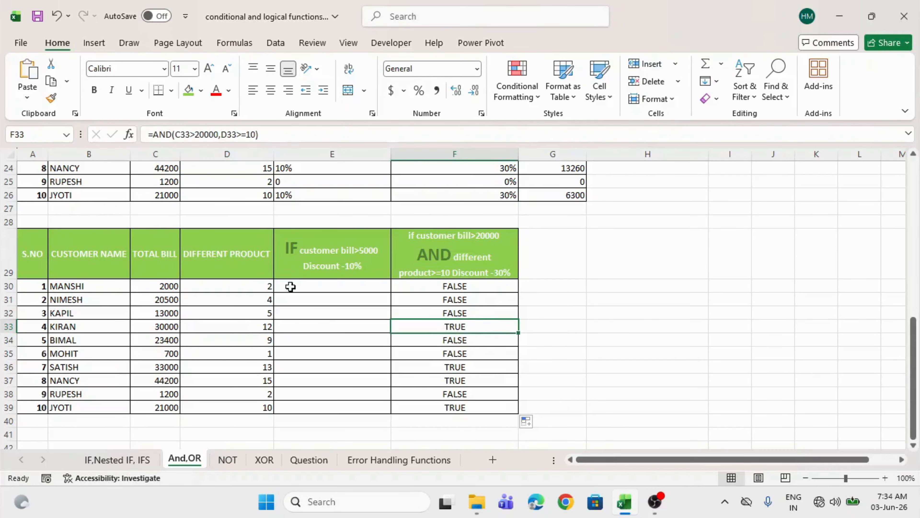
# - Wrap the AND expression in F30 inside an IF function so it serves as the logical test
pyautogui.click(422, 287)
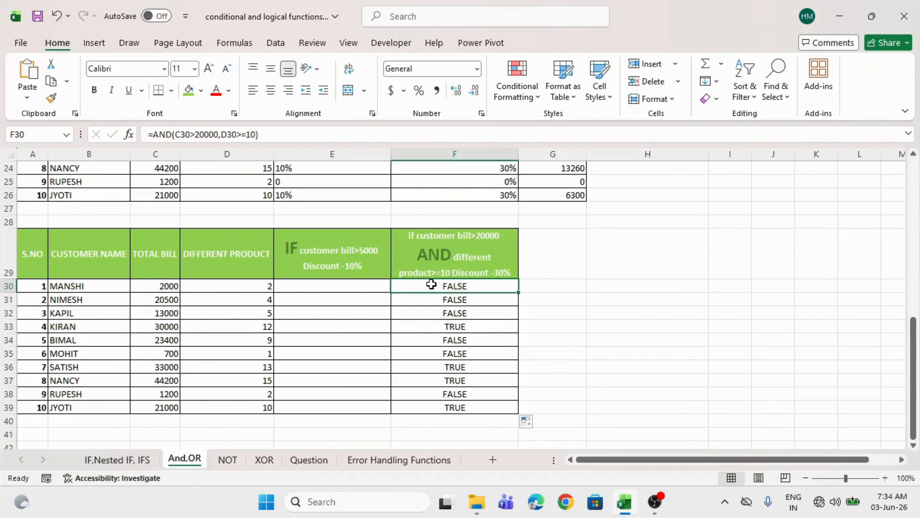
pyautogui.doubleClick(431, 285)
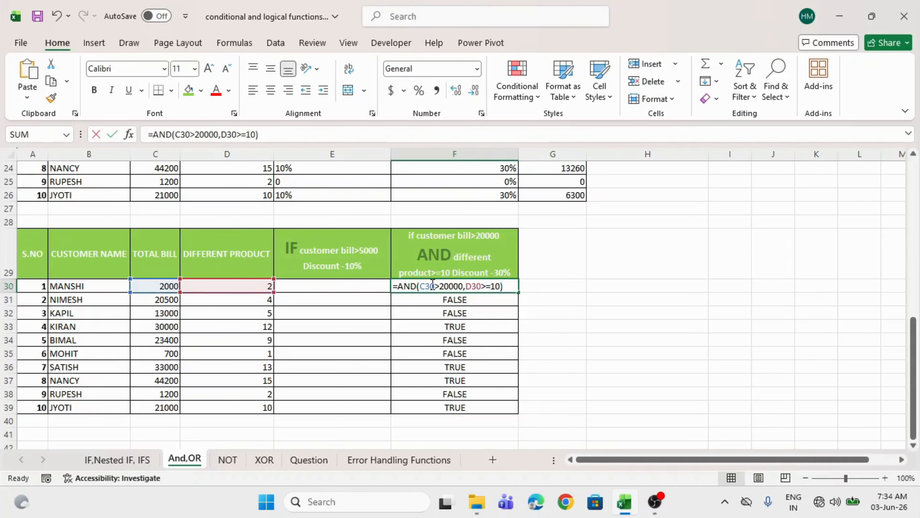
pyautogui.click(399, 286)
pyautogui.write('IF(')
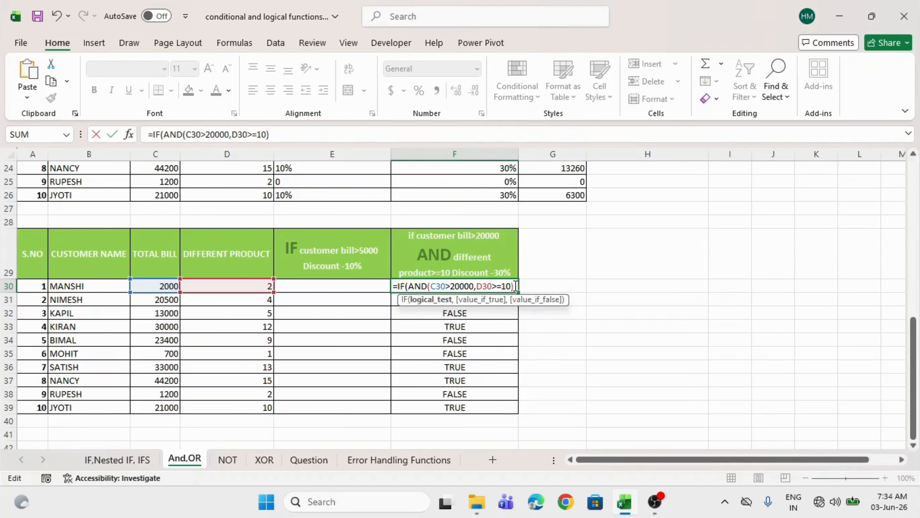
pyautogui.write(',')
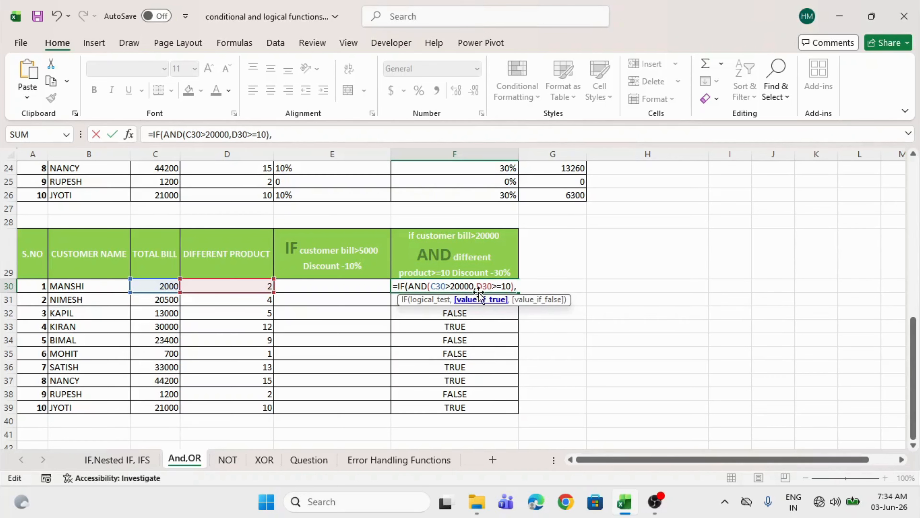
# - Examine the AND expression in F30 as the logical test argument of the IF function
pyautogui.moveTo(515, 286); pyautogui.dragTo(409, 286)
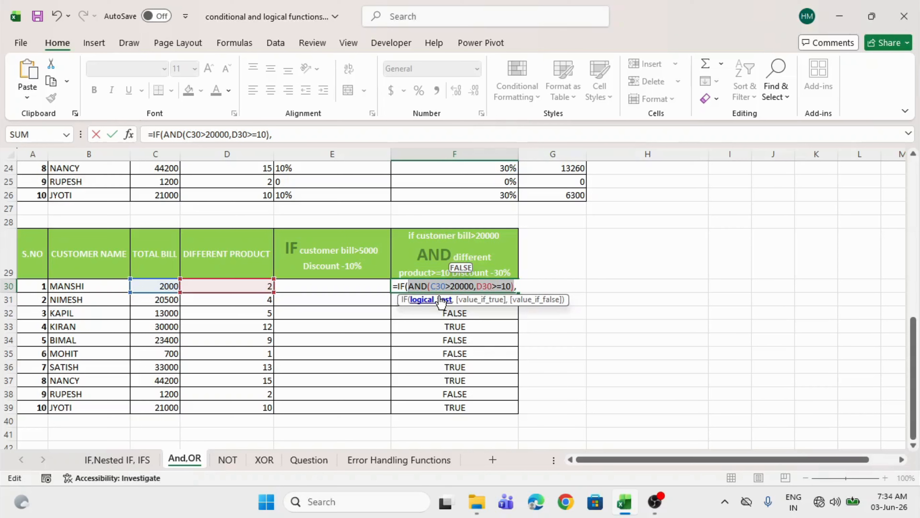
pyautogui.click(512, 286)
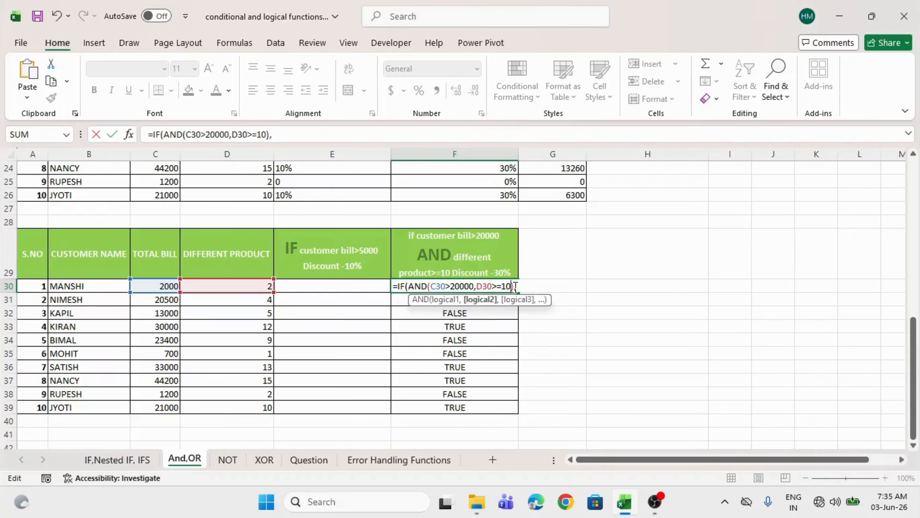
pyautogui.moveTo(515, 285); pyautogui.dragTo(407, 285)
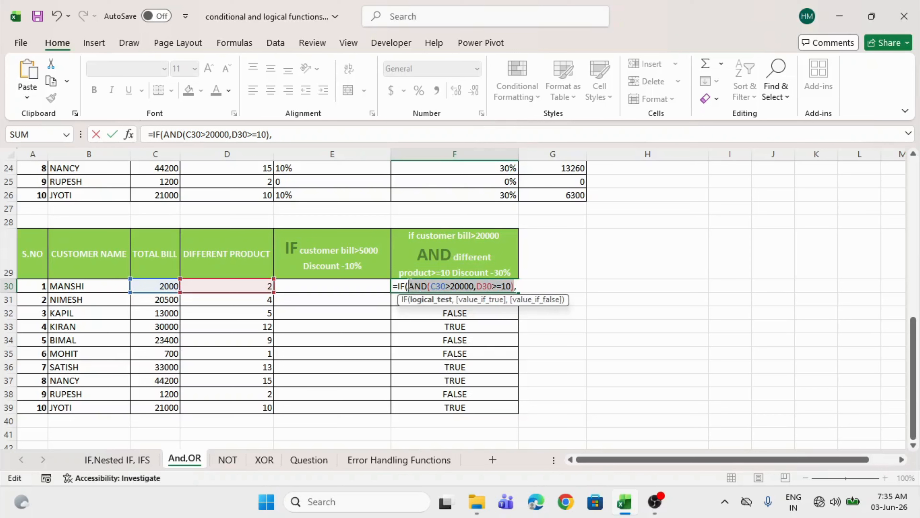
pyautogui.click(520, 286)
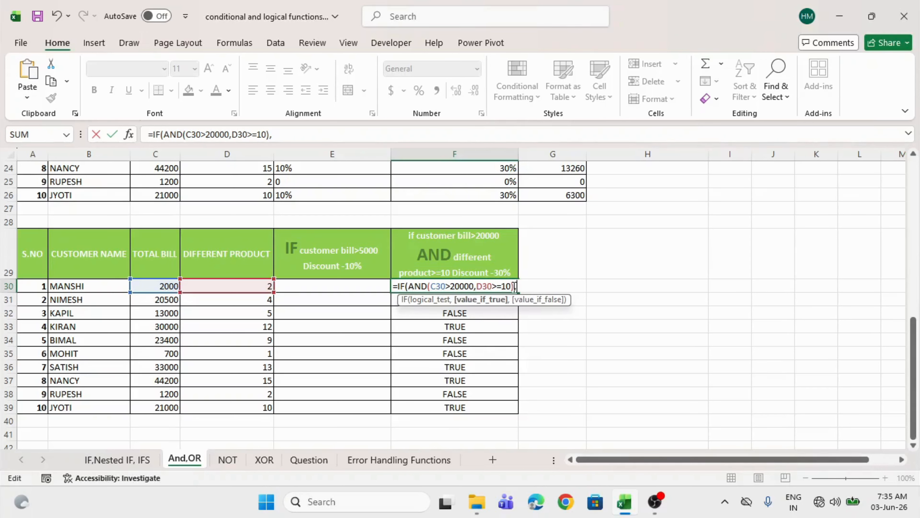
pyautogui.moveTo(515, 286); pyautogui.dragTo(409, 286)
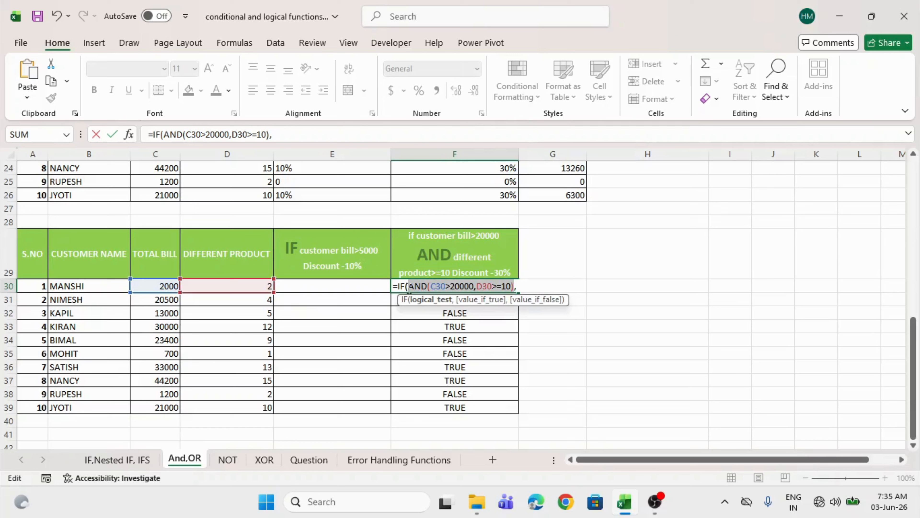
pyautogui.click(408, 286)
pyautogui.click(521, 287)
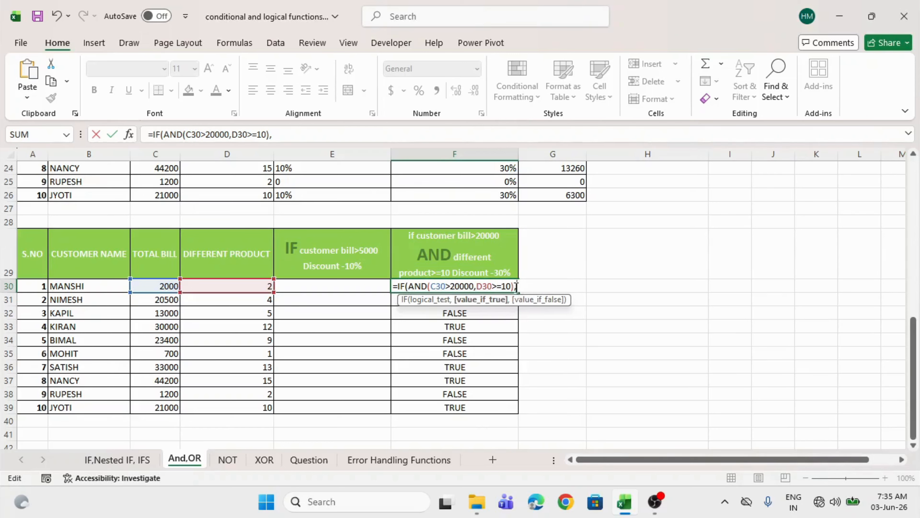
pyautogui.moveTo(517, 285); pyautogui.dragTo(416, 292)
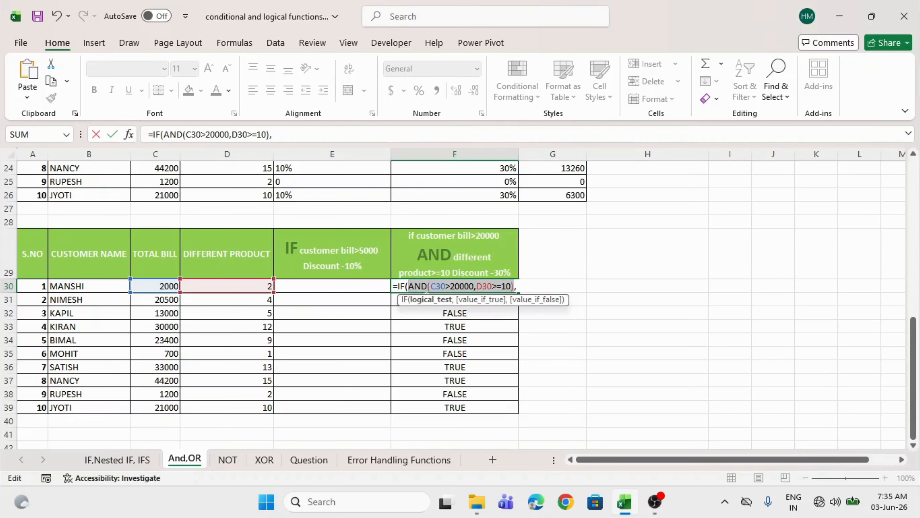
pyautogui.click(534, 287)
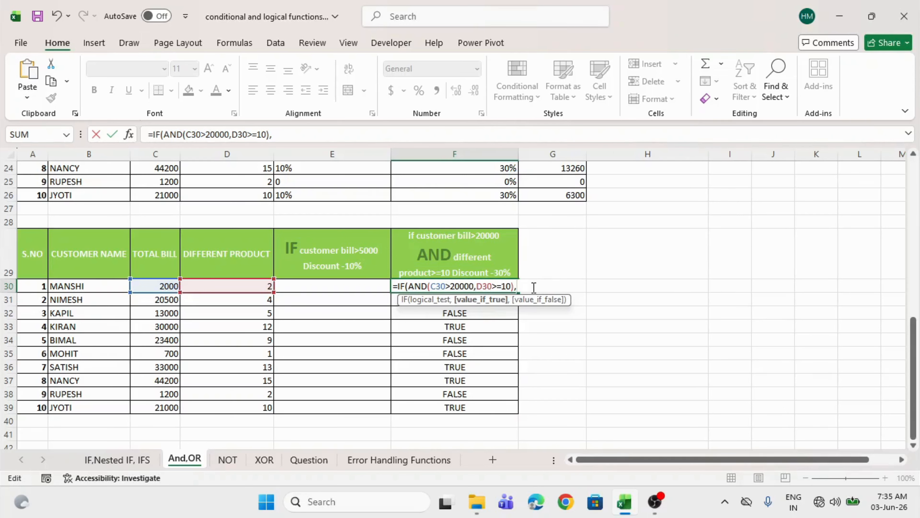
# - Complete the F30 IF formula with 30% as the value if true and 0% as the value if false
pyautogui.write('30%,0%')
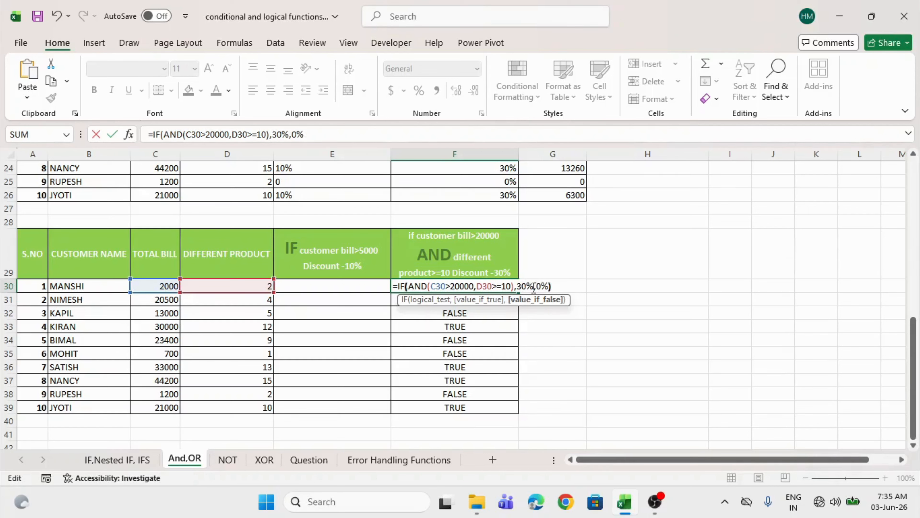
pyautogui.write(')')
pyautogui.press('Return')
# - Fill the F30 IF-AND discount formula down to F39 and format F30:F39 as percentages
pyautogui.click(507, 286)
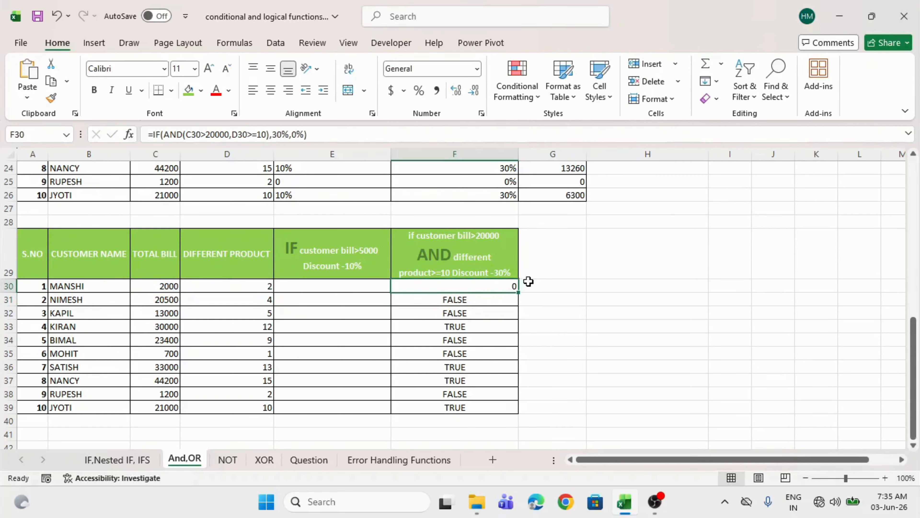
pyautogui.doubleClick(519, 294)
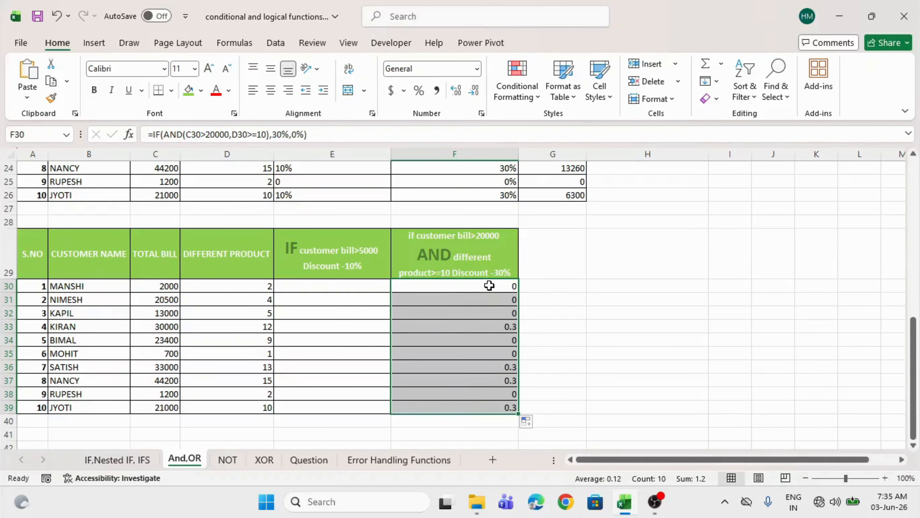
pyautogui.moveTo(488, 286); pyautogui.dragTo(489, 403)
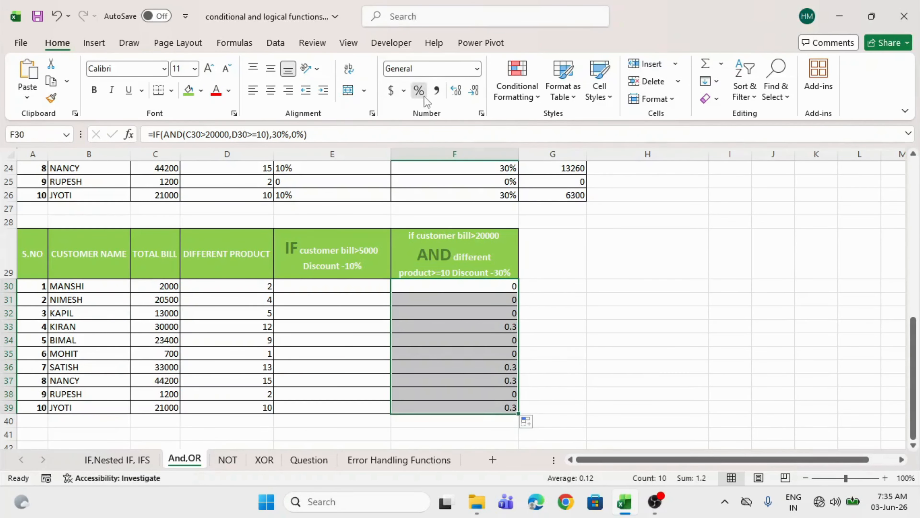
pyautogui.click(419, 91)
pyautogui.click(579, 328)
pyautogui.moveTo(505, 288); pyautogui.dragTo(501, 408)
# - Open the NOT worksheet
pyautogui.scroll(-2, 502, 410)
pyautogui.scroll(1, 501, 409)
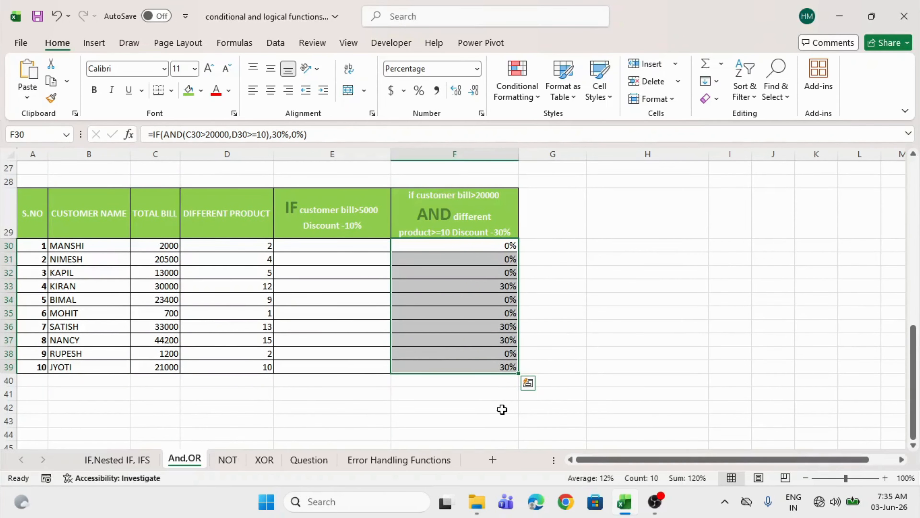
pyautogui.click(223, 459)
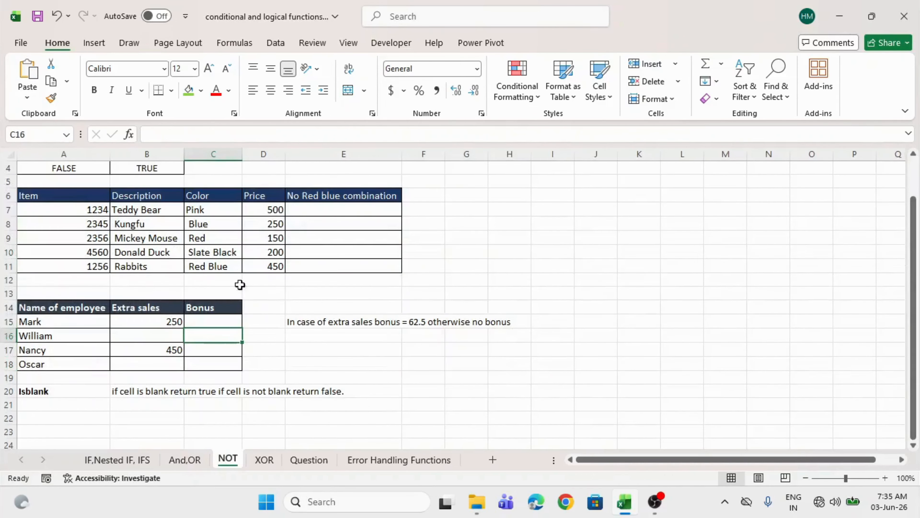
# - Examine the NOT truth table in A2:B4 and the product table below it
pyautogui.scroll(1, 240, 239)
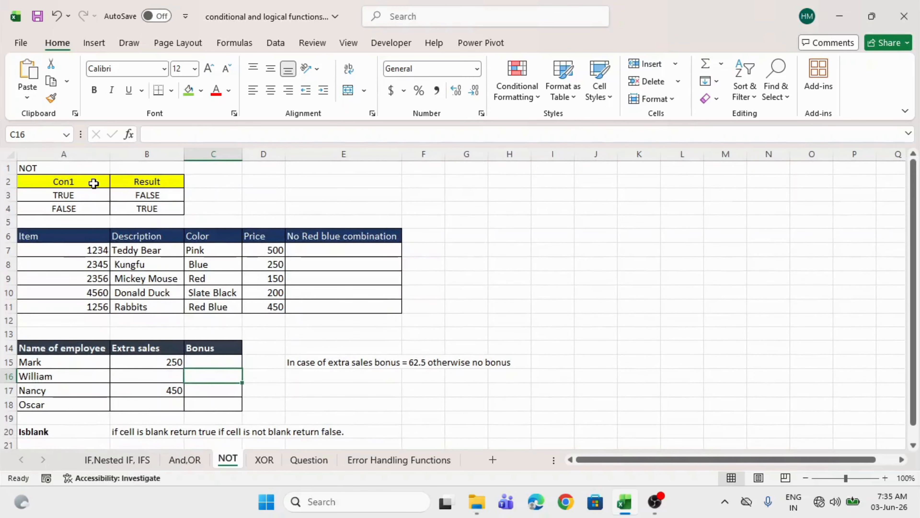
pyautogui.click(82, 183)
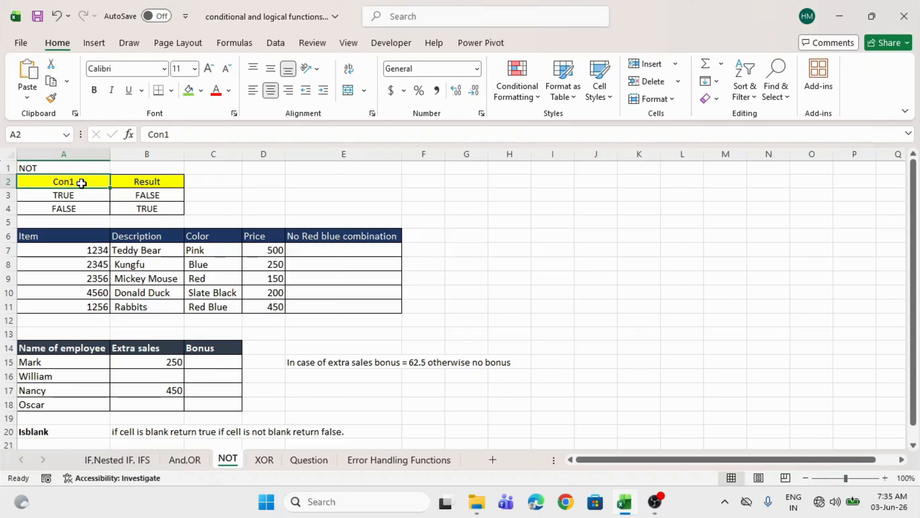
pyautogui.click(64, 197)
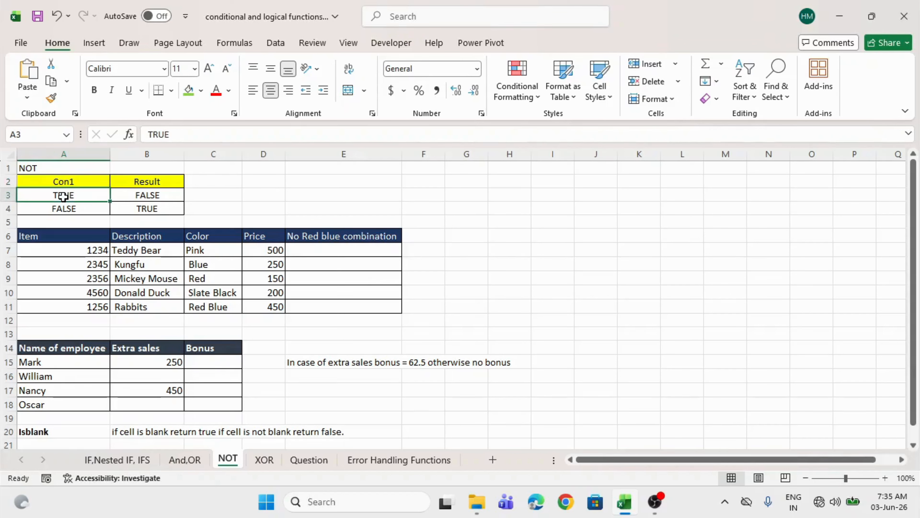
pyautogui.click(131, 193)
pyautogui.click(105, 206)
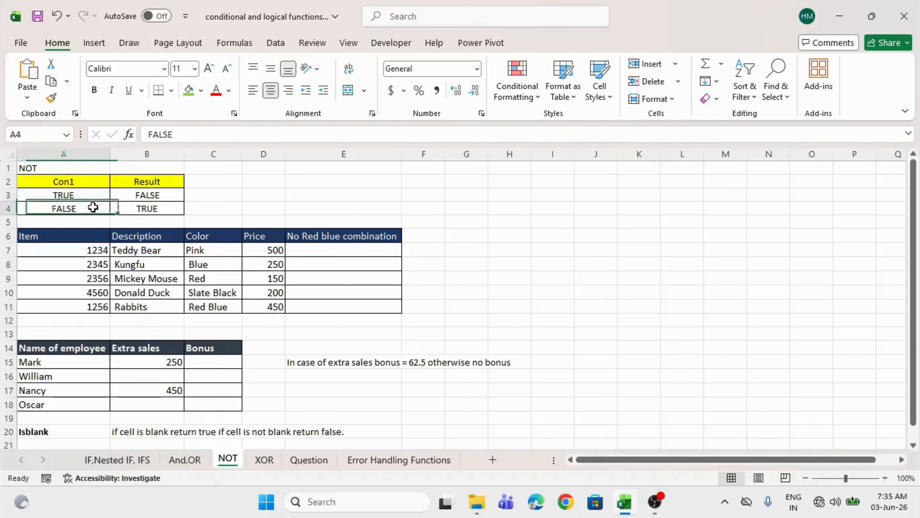
pyautogui.click(146, 210)
pyautogui.click(304, 249)
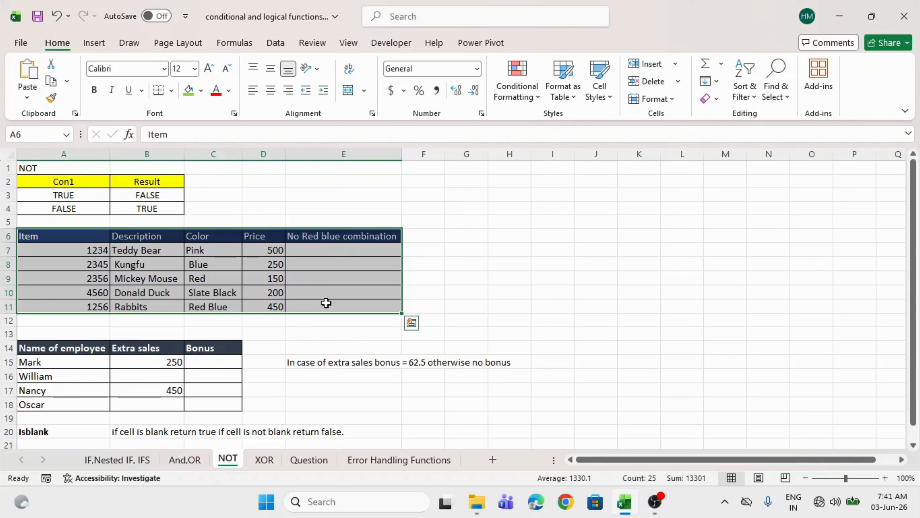
# - Enter Pink in G7 and the comparison =G7="Pink" in G8
pyautogui.click(471, 250)
pyautogui.write('P')
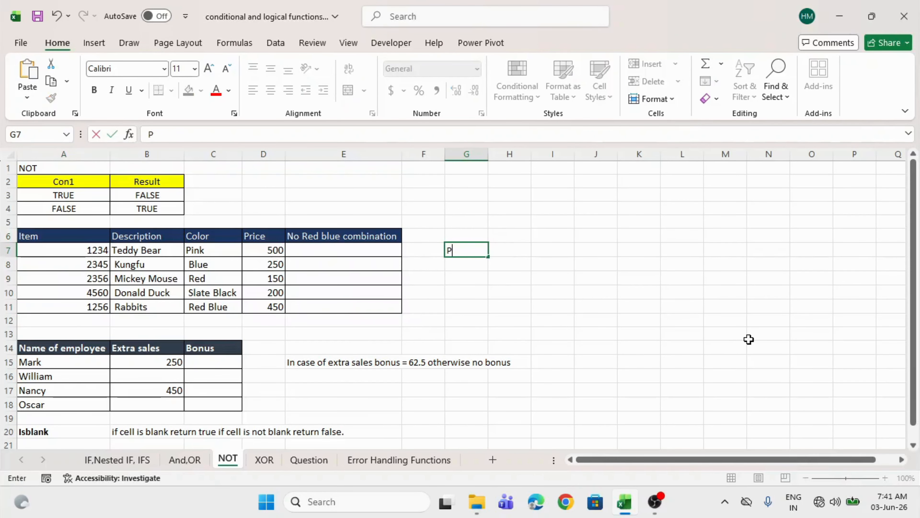
pyautogui.write('ink')
pyautogui.press('Return')
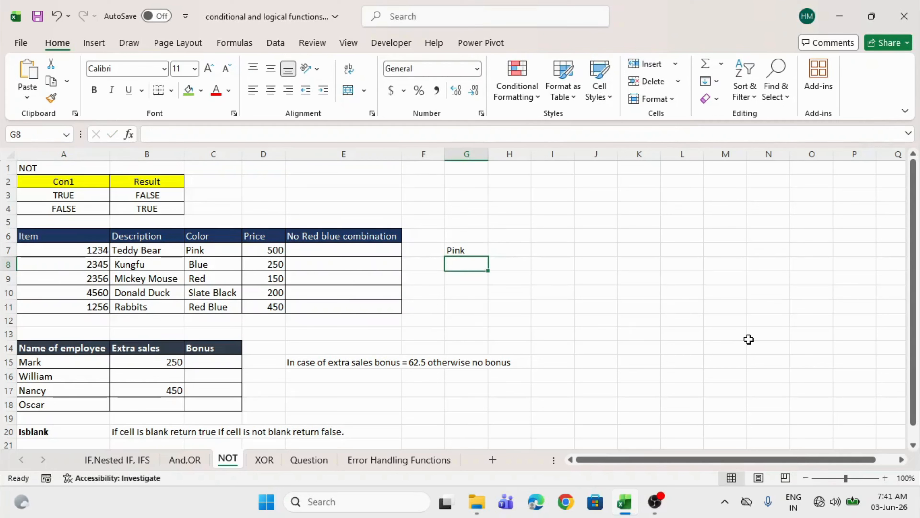
pyautogui.write('=')
pyautogui.press('Up')
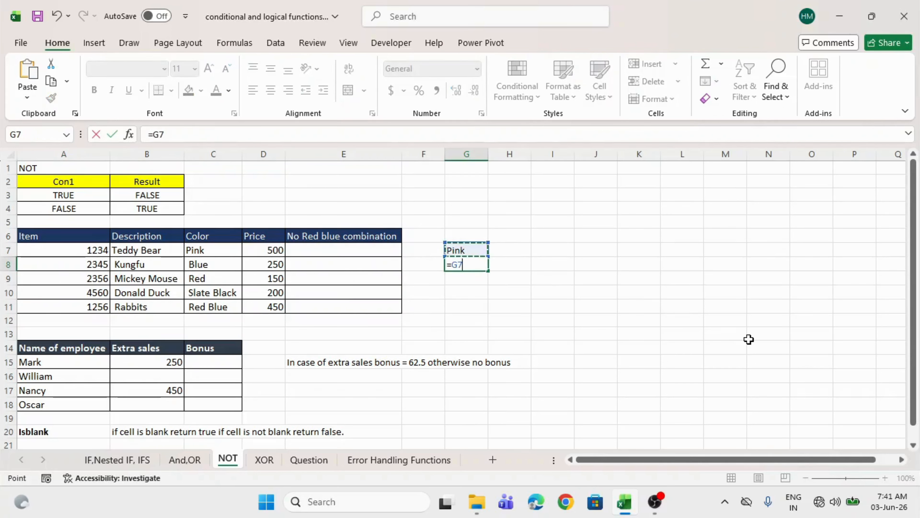
pyautogui.write('="Pink')
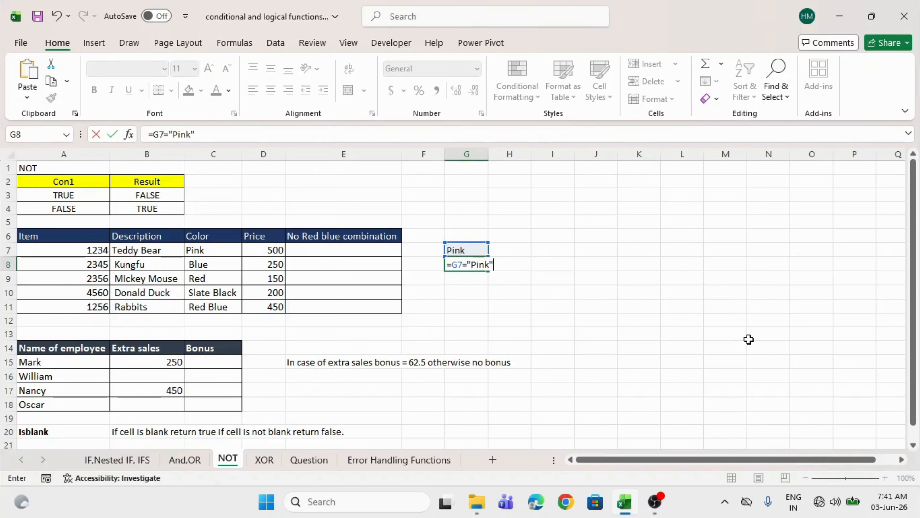
pyautogui.write('"')
pyautogui.press('Return')
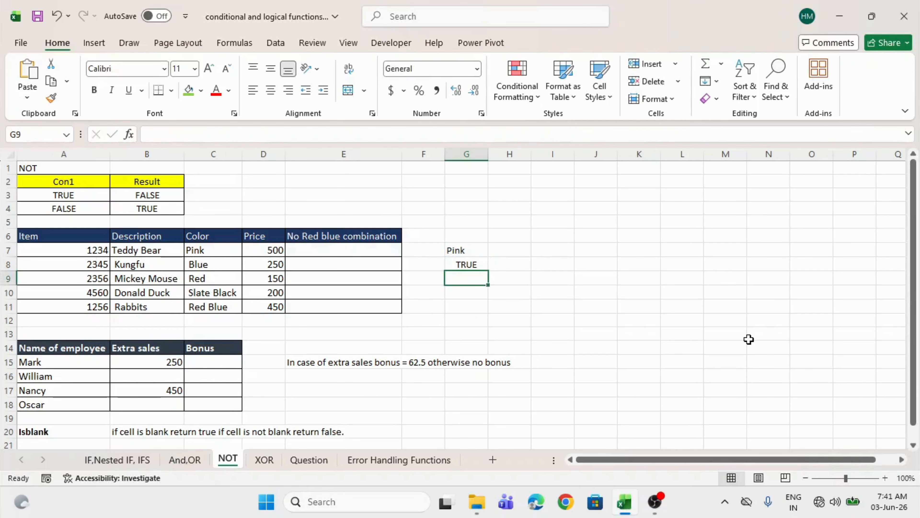
# - Wrap the comparison in G8 in a NOT function so the formula reads =NOT(G7="Pink")
pyautogui.click(470, 251)
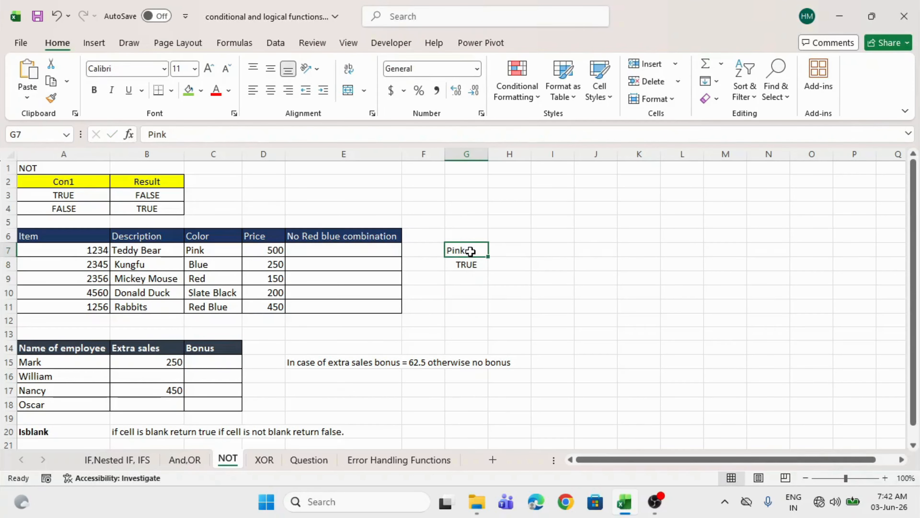
pyautogui.click(459, 263)
pyautogui.doubleClick(460, 263)
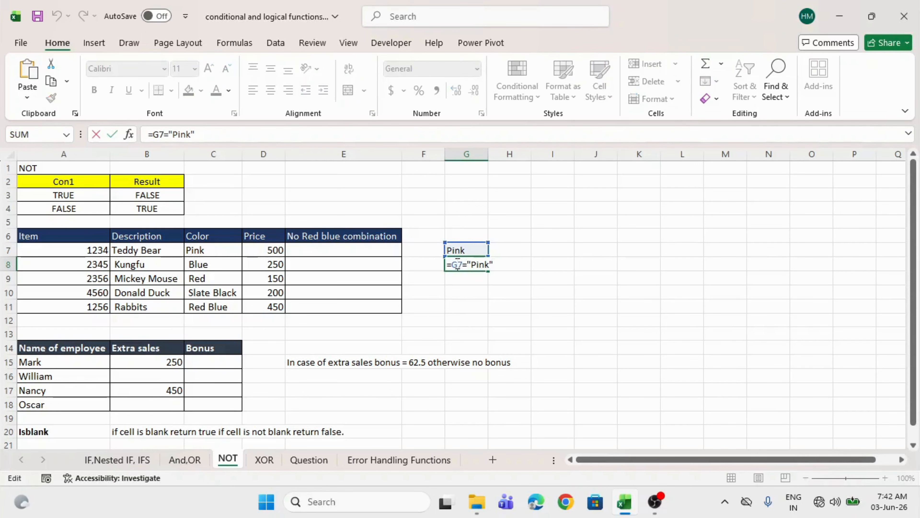
pyautogui.click(455, 265)
pyautogui.write('NOT(')
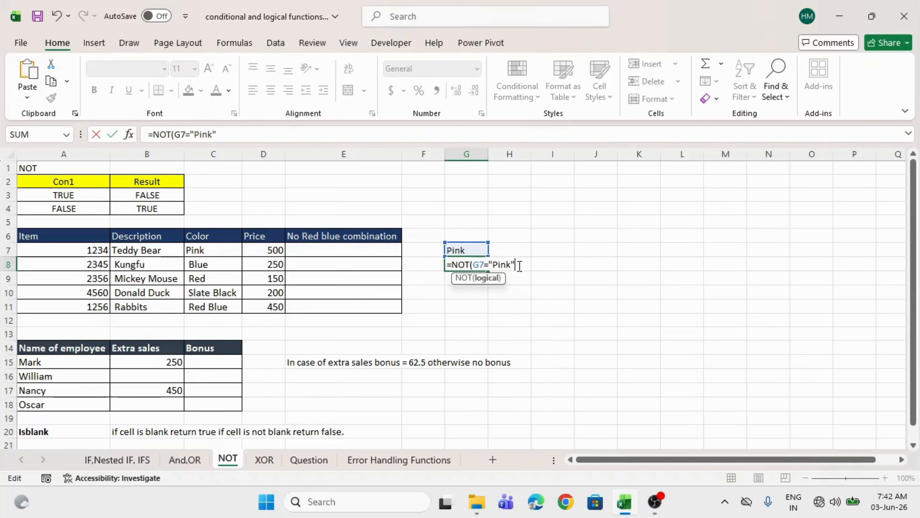
pyautogui.press('Return')
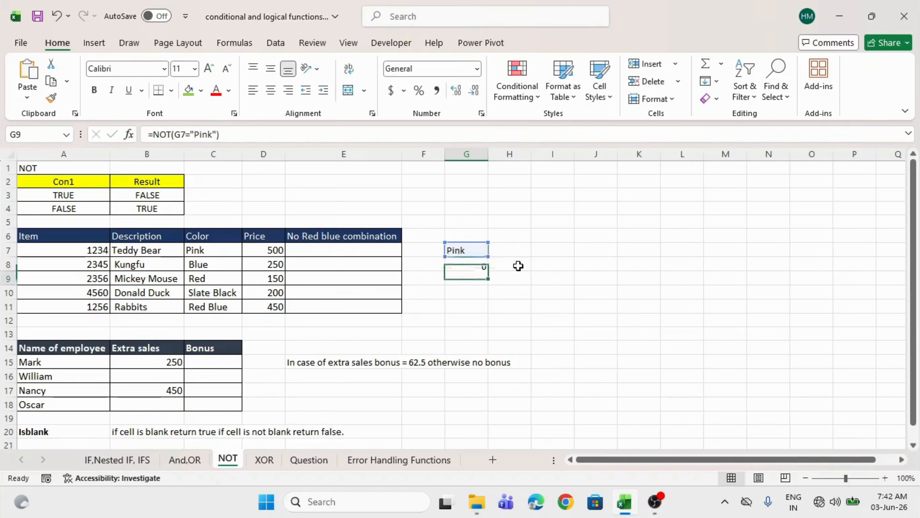
pyautogui.click(466, 261)
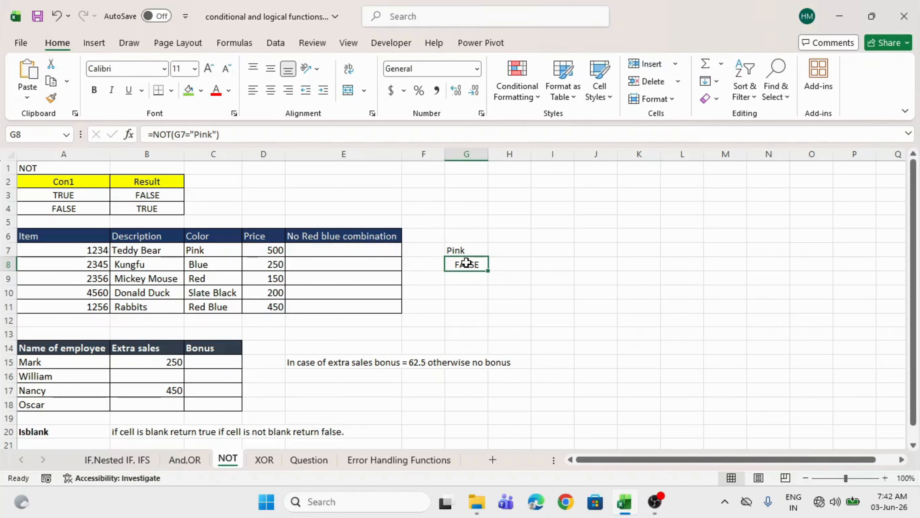
pyautogui.click(460, 249)
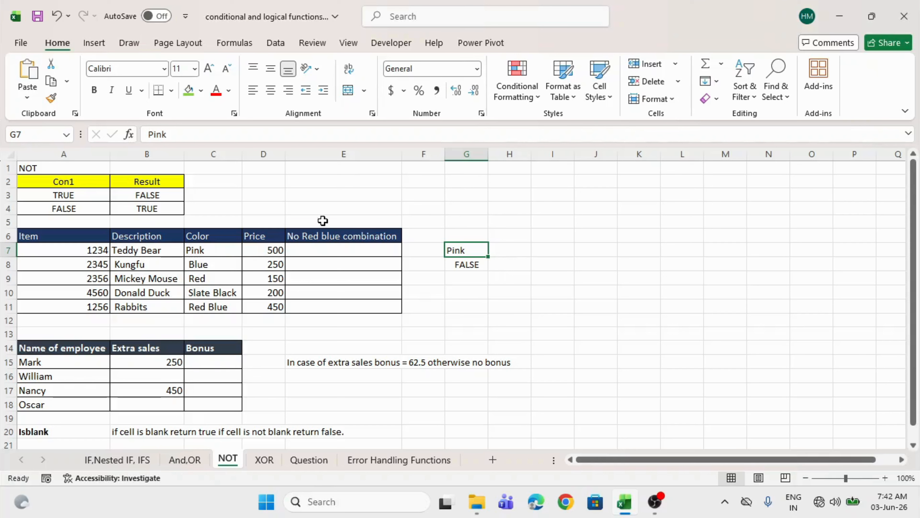
# - Examine the Item, Description, Color and Price columns of the product table for the No Red blue combination column
pyautogui.click(314, 247)
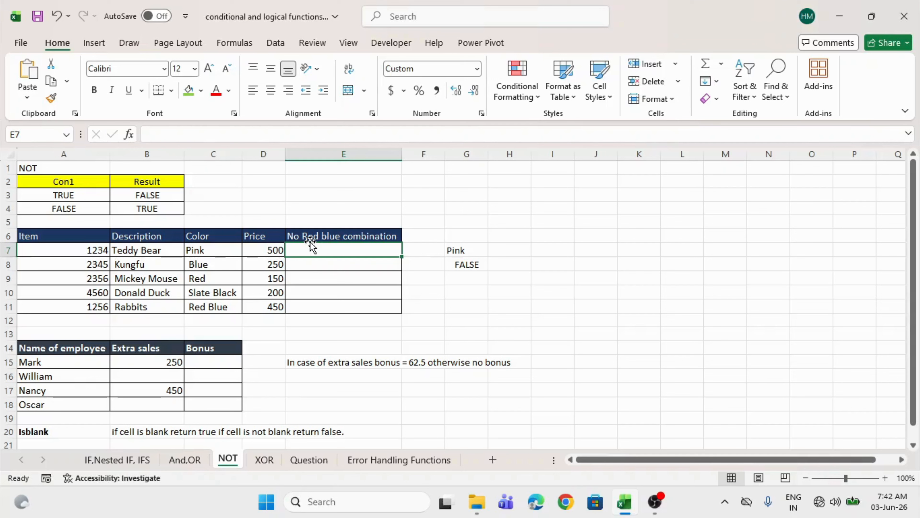
pyautogui.moveTo(105, 237); pyautogui.dragTo(149, 299)
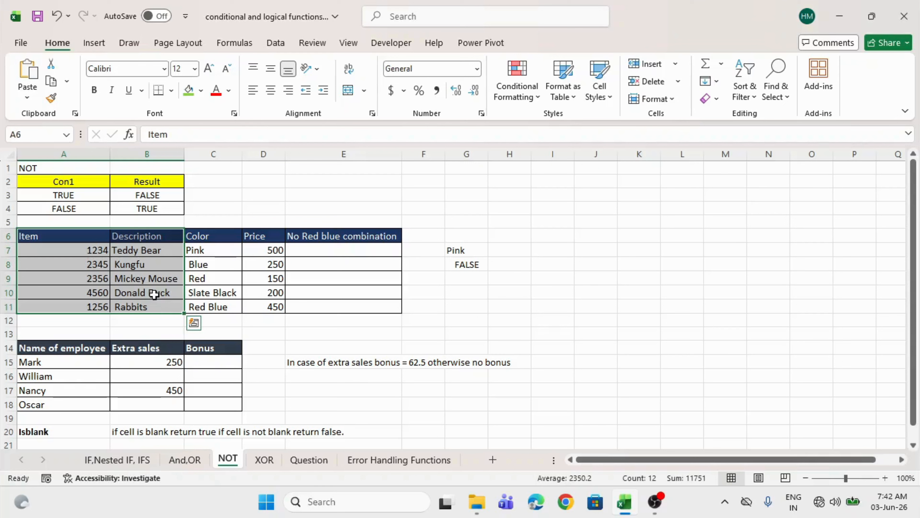
pyautogui.click(138, 254)
pyautogui.moveTo(204, 240); pyautogui.dragTo(206, 311)
pyautogui.moveTo(265, 238); pyautogui.dragTo(272, 308)
pyautogui.click(339, 249)
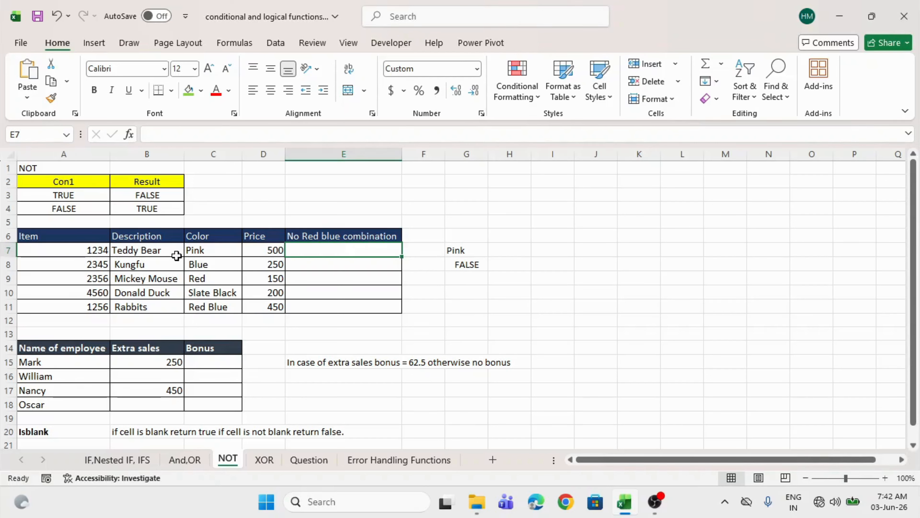
pyautogui.click(220, 254)
# - Enter Yes in E7 and No in E11 as sample results, and clear E7:E11 again
pyautogui.click(303, 250)
pyautogui.write('Yes')
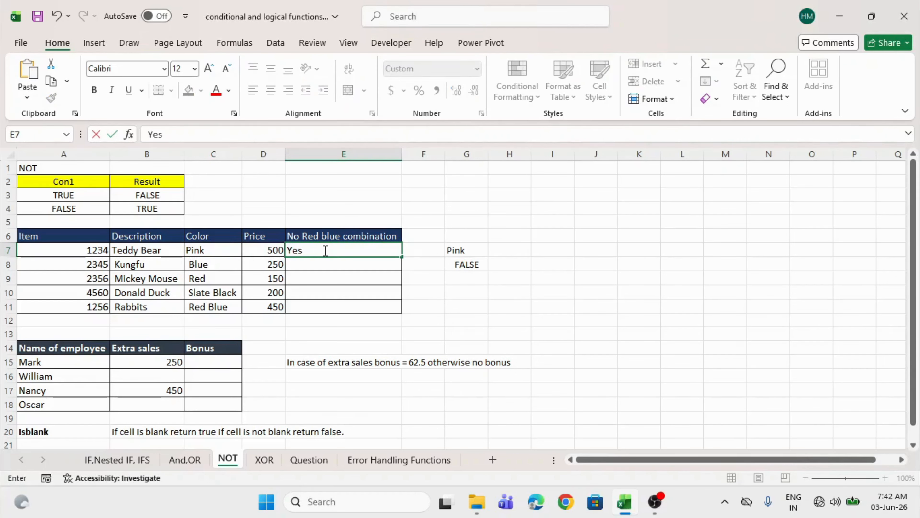
pyautogui.press('Return')
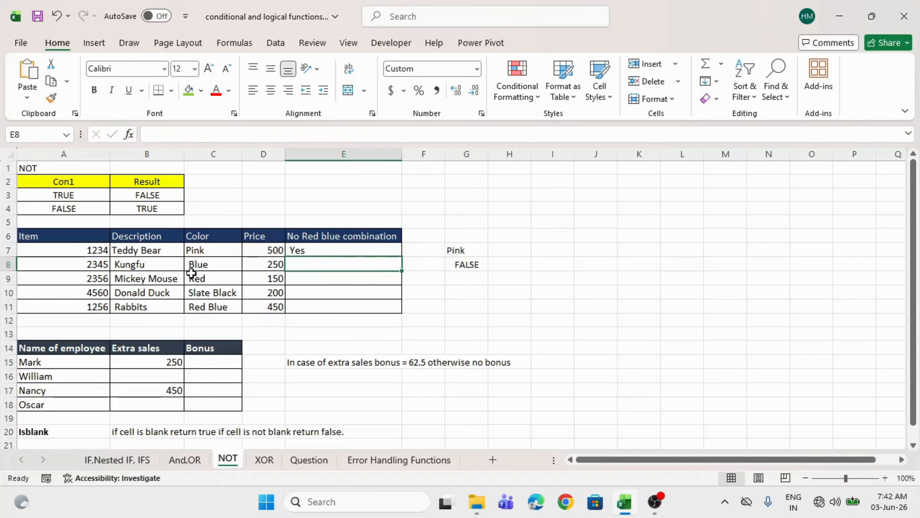
pyautogui.click(302, 307)
pyautogui.write('No')
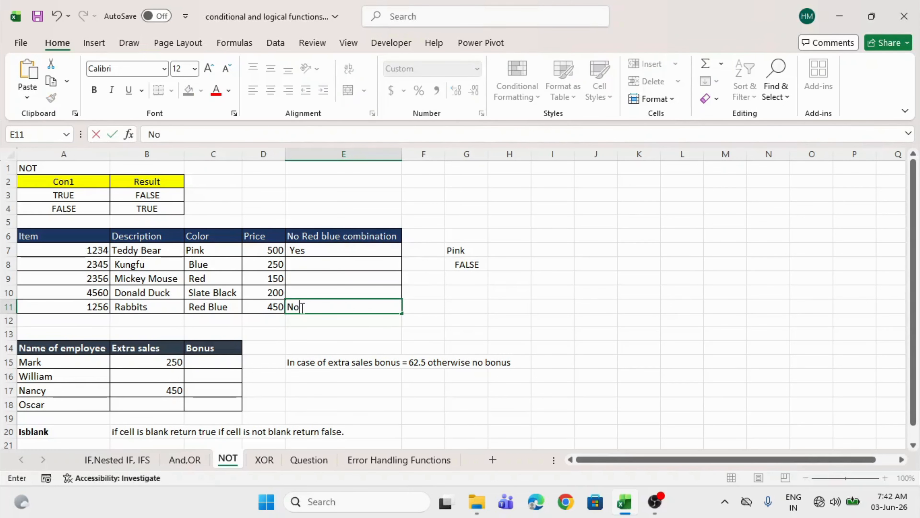
pyautogui.press('Return')
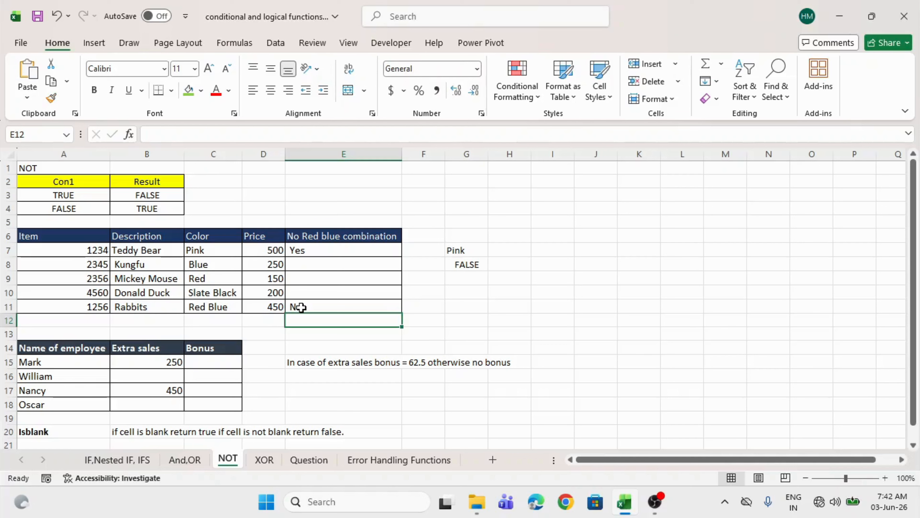
pyautogui.moveTo(319, 249); pyautogui.dragTo(322, 309)
pyautogui.press('Delete')
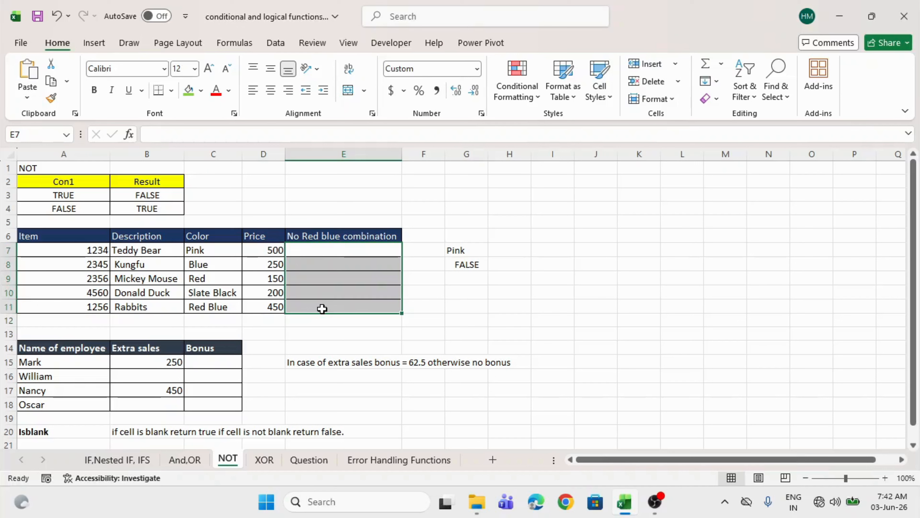
# - Start an IF formula in E7 with NOT(C7="Red Blue") as its logical test
pyautogui.click(341, 249)
pyautogui.write('=')
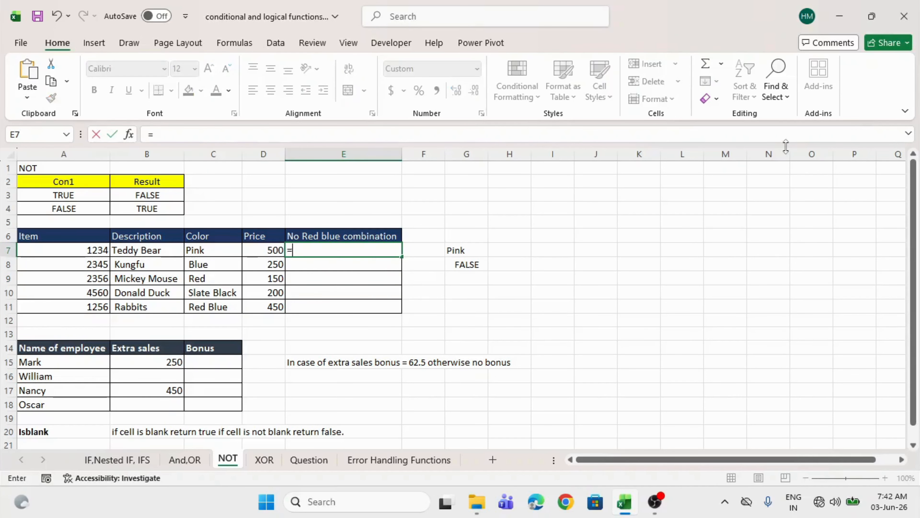
pyautogui.write('if')
pyautogui.press('Tab')
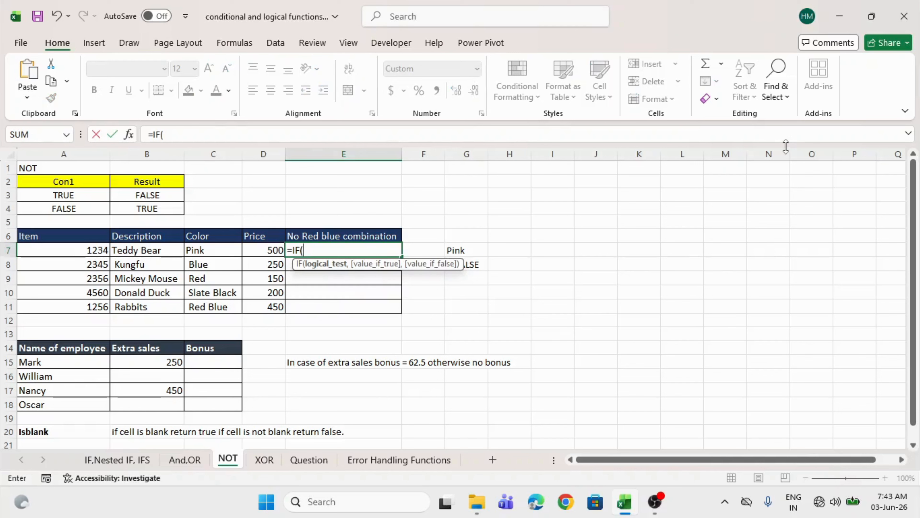
pyautogui.write('not')
pyautogui.press('Tab')
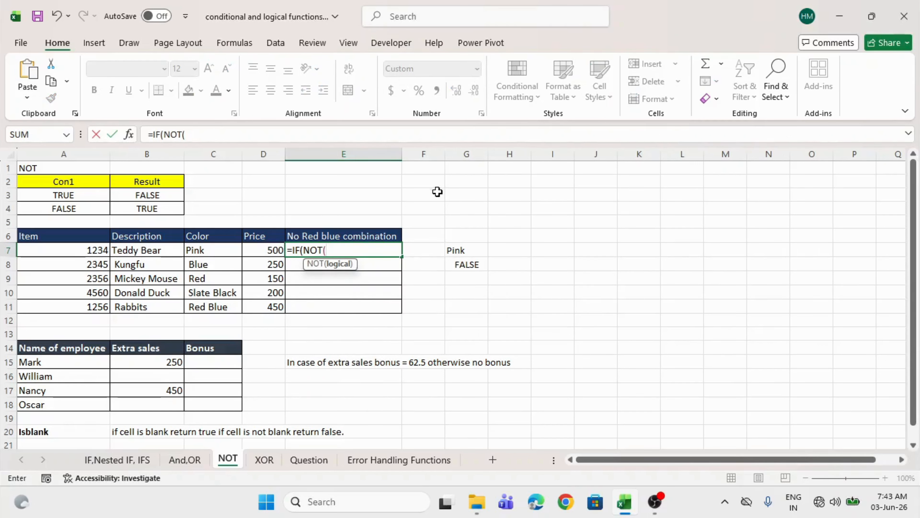
pyautogui.click(223, 252)
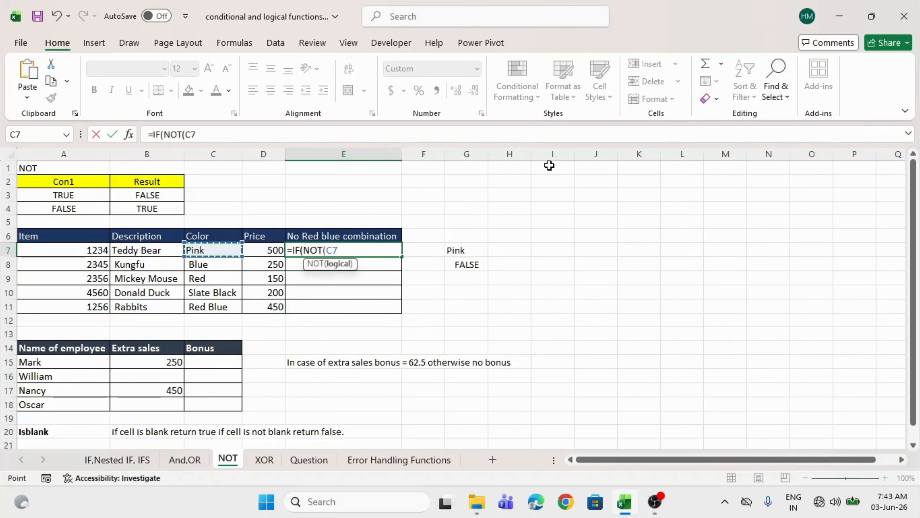
pyautogui.write('=')
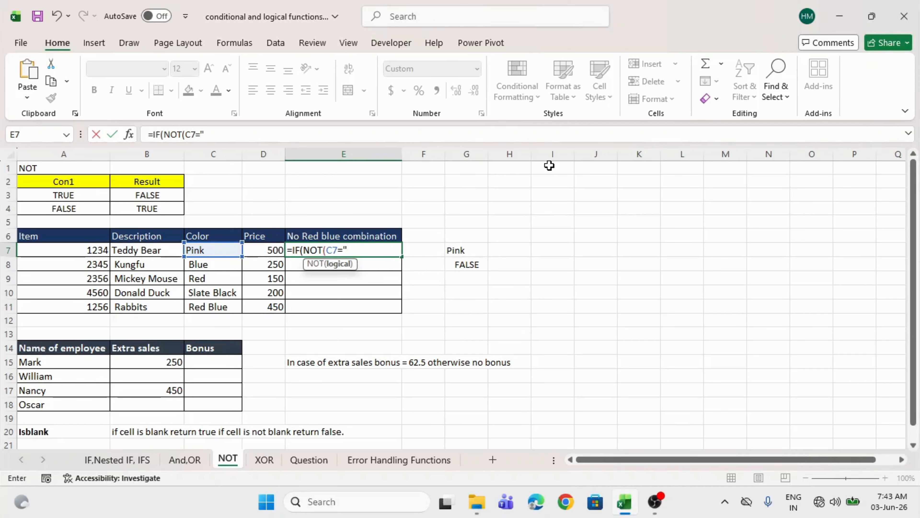
pyautogui.write('"Red Blue"')
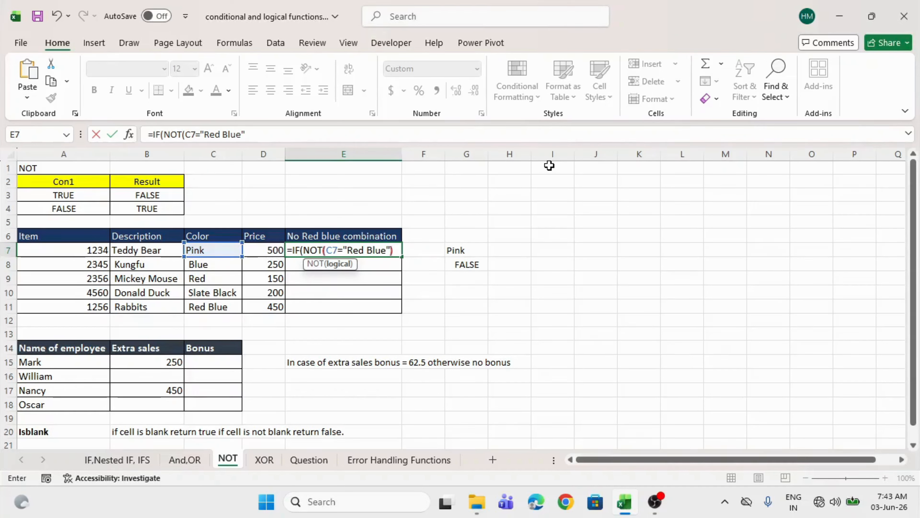
pyautogui.write(')')
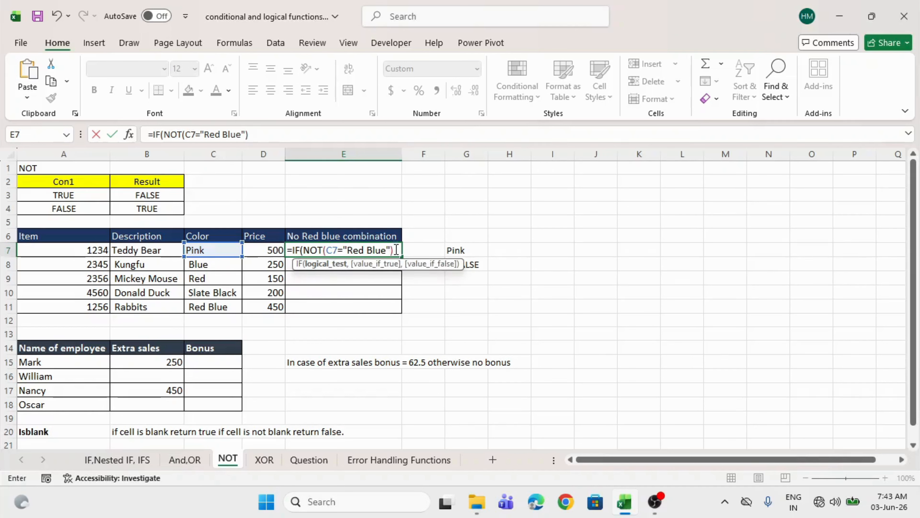
# - Complete the E7 formula to return "Yes" when the NOT test is true and "No" otherwise
pyautogui.moveTo(396, 250); pyautogui.dragTo(304, 250)
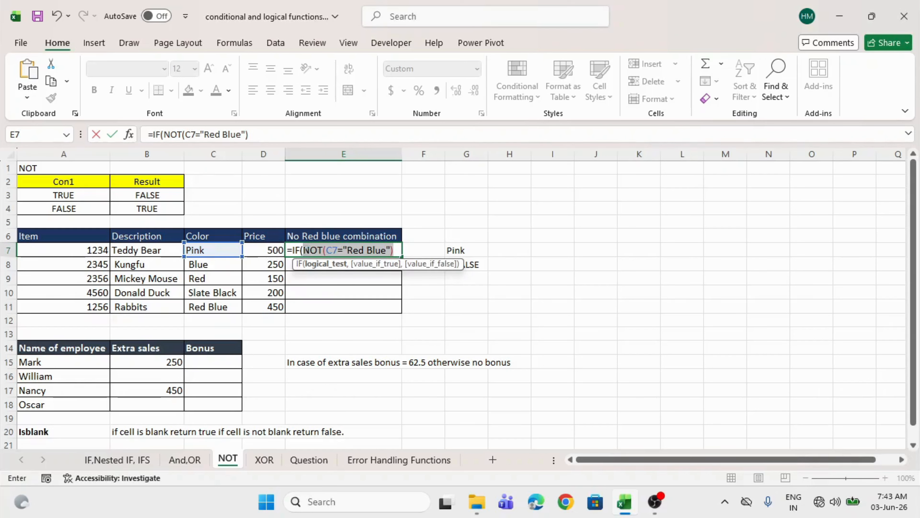
pyautogui.click(396, 250)
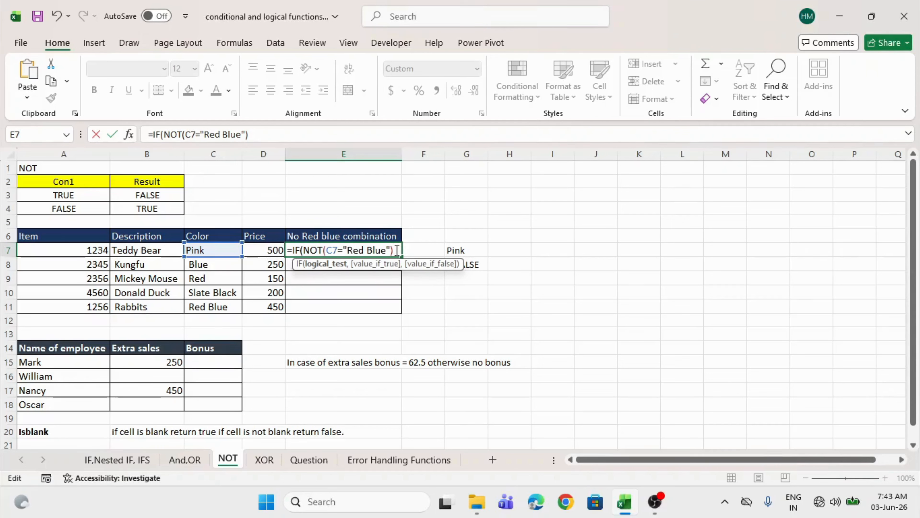
pyautogui.write(',"Yes')
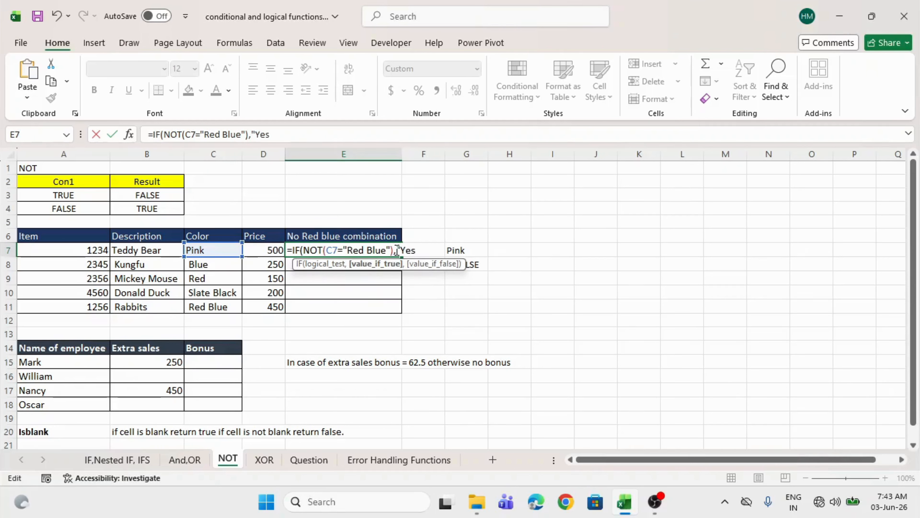
pyautogui.moveTo(390, 250); pyautogui.dragTo(327, 248)
pyautogui.click(311, 249)
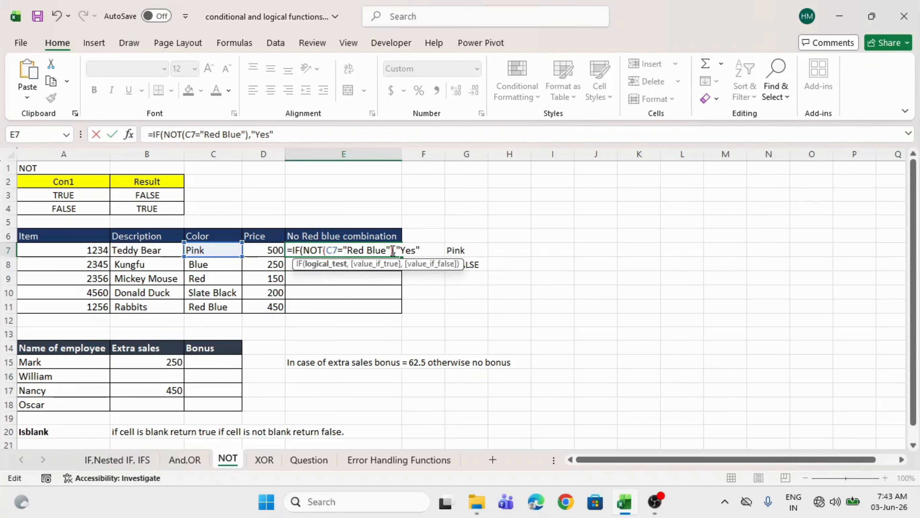
pyautogui.moveTo(390, 250); pyautogui.dragTo(327, 249)
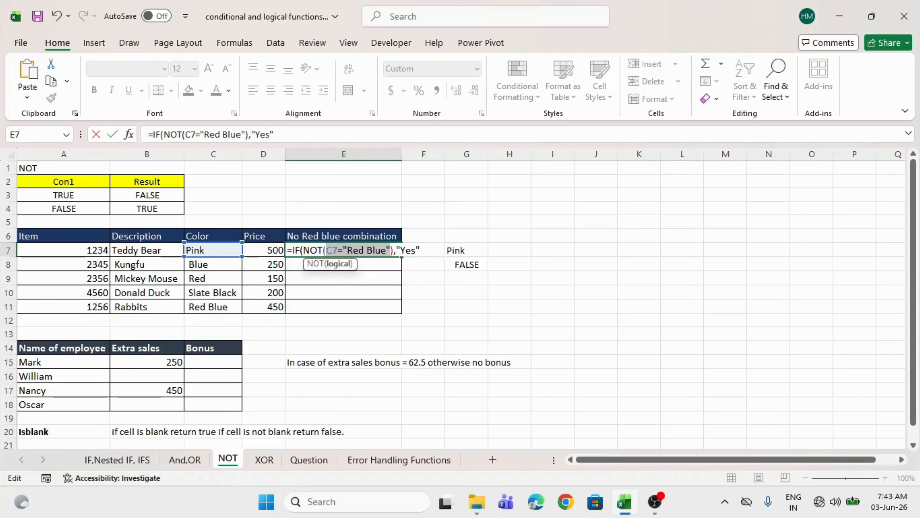
pyautogui.click(318, 250)
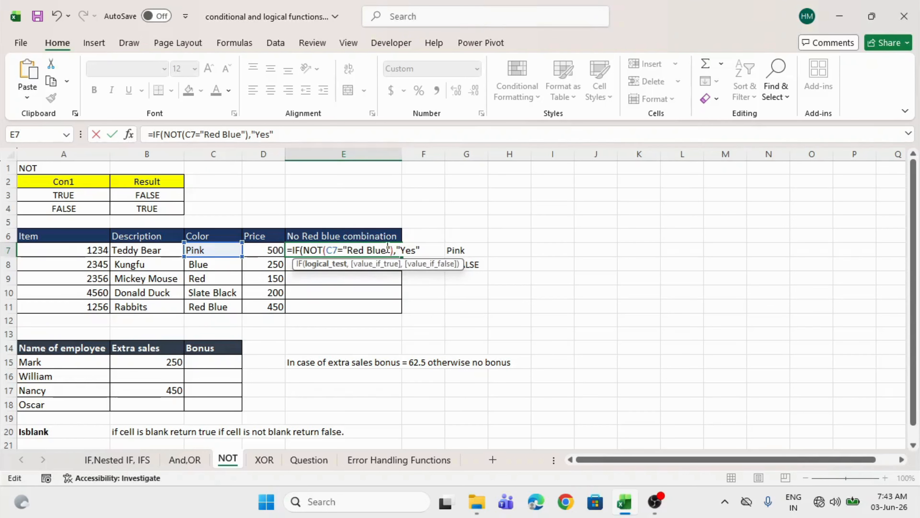
pyautogui.moveTo(394, 250); pyautogui.dragTo(304, 250)
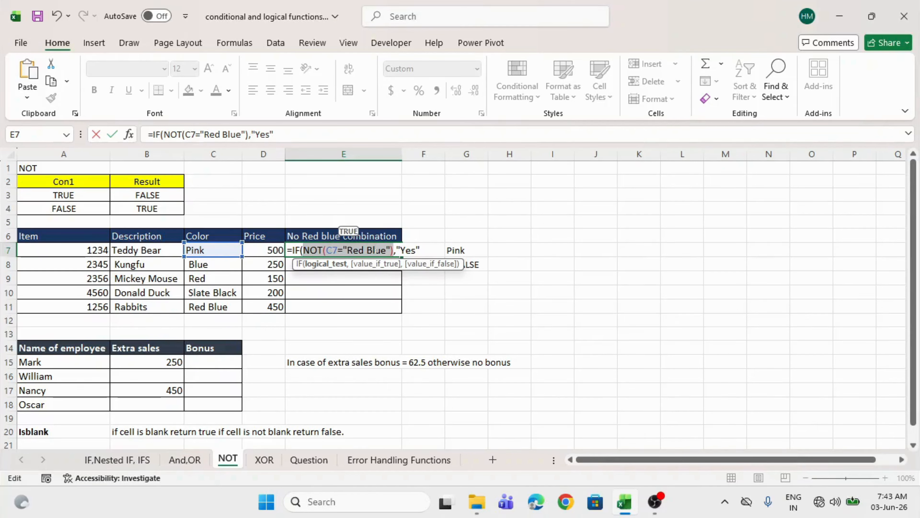
pyautogui.click(421, 250)
pyautogui.write(',"No')
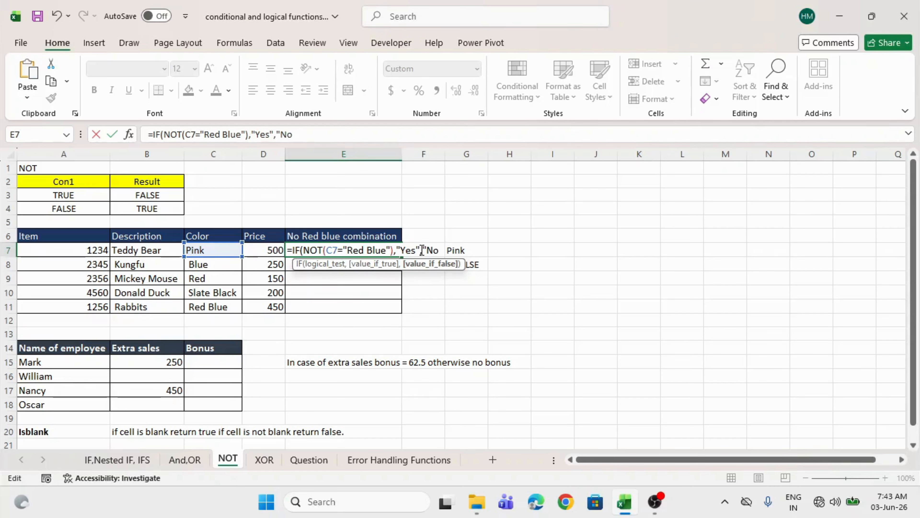
pyautogui.write('")')
pyautogui.press('Return')
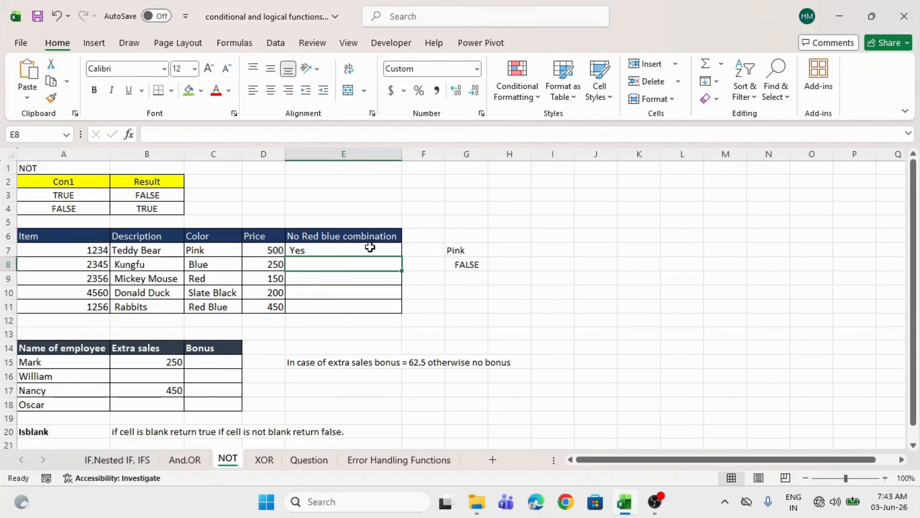
# - Copy the E7 formula down through E11 and inspect the result for the Rabbits row
pyautogui.click(369, 248)
pyautogui.moveTo(402, 256); pyautogui.dragTo(390, 310)
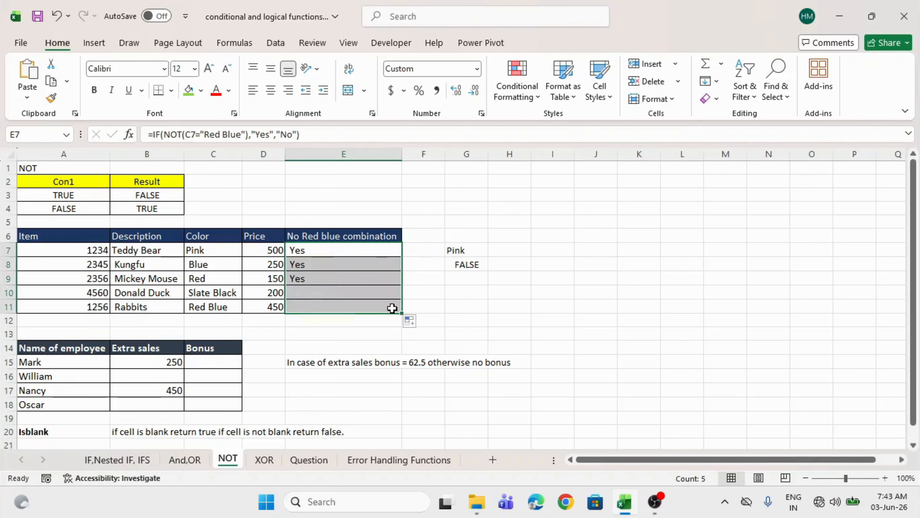
pyautogui.click(319, 306)
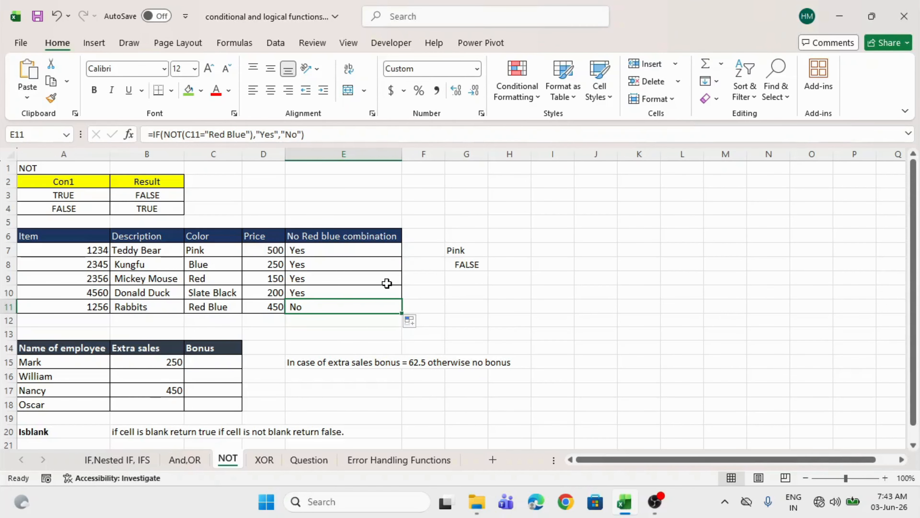
# - Examine the employee table's name, Extra sales and Bonus columns together with the bonus rule beside it
pyautogui.scroll(-2, 386, 283)
pyautogui.moveTo(70, 280); pyautogui.dragTo(90, 334)
pyautogui.moveTo(146, 275); pyautogui.dragTo(177, 333)
pyautogui.moveTo(214, 287); pyautogui.dragTo(218, 338)
pyautogui.click(291, 295)
pyautogui.click(157, 292)
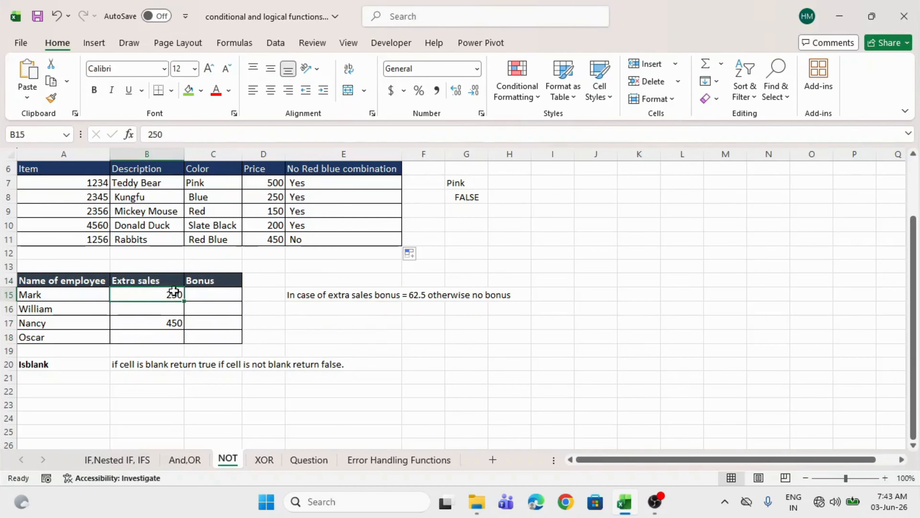
pyautogui.click(158, 323)
# - Enter =IF(B15<>"",62.5,0) in C15 to calculate the first employee's bonus
pyautogui.click(217, 294)
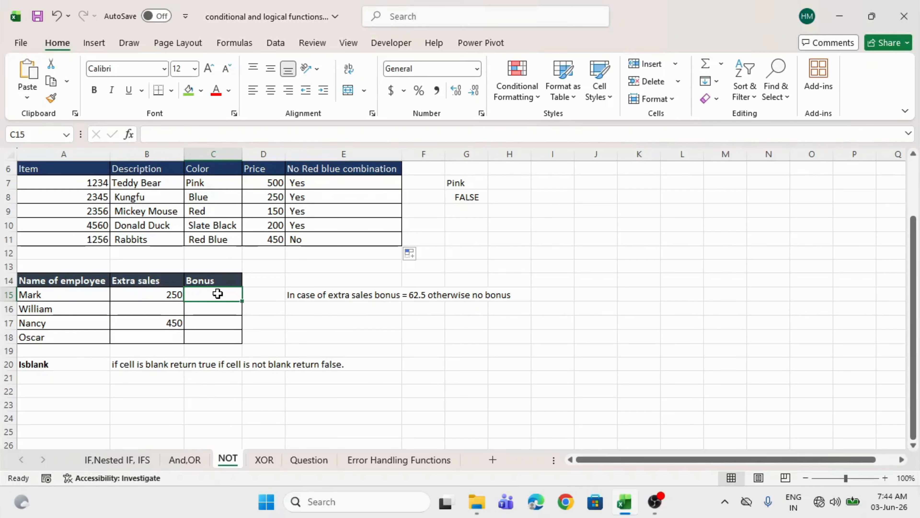
pyautogui.write('=IF(')
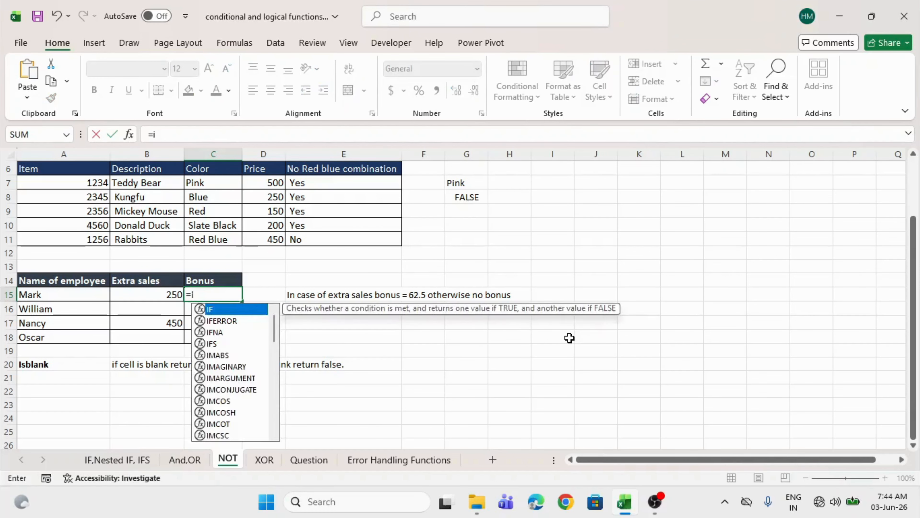
pyautogui.click(167, 294)
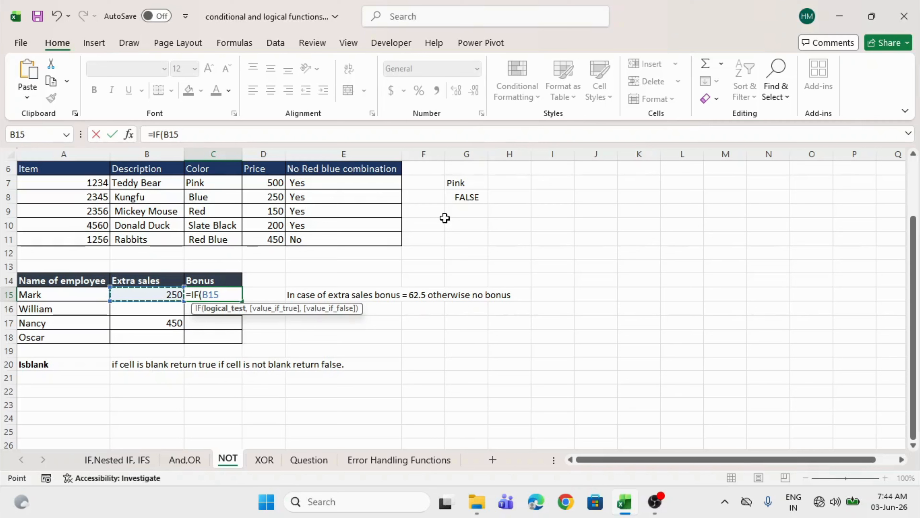
pyautogui.write('<>')
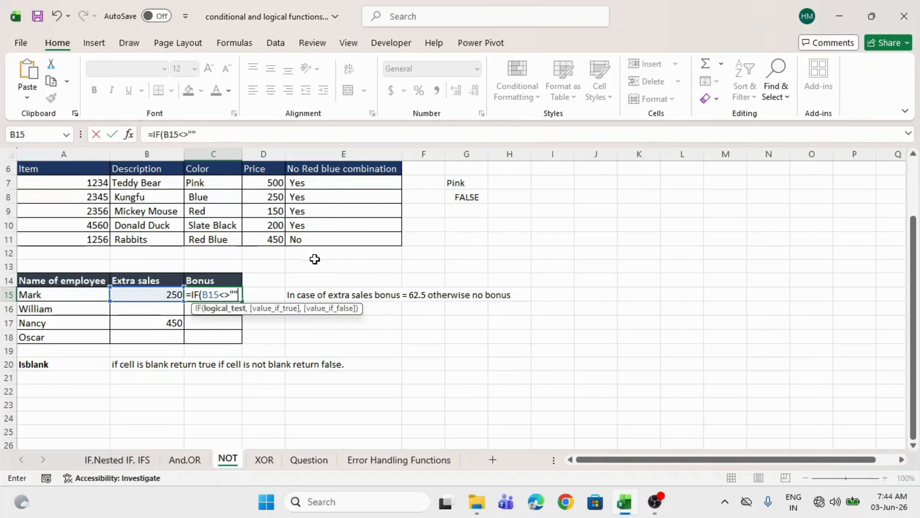
pyautogui.write(',')
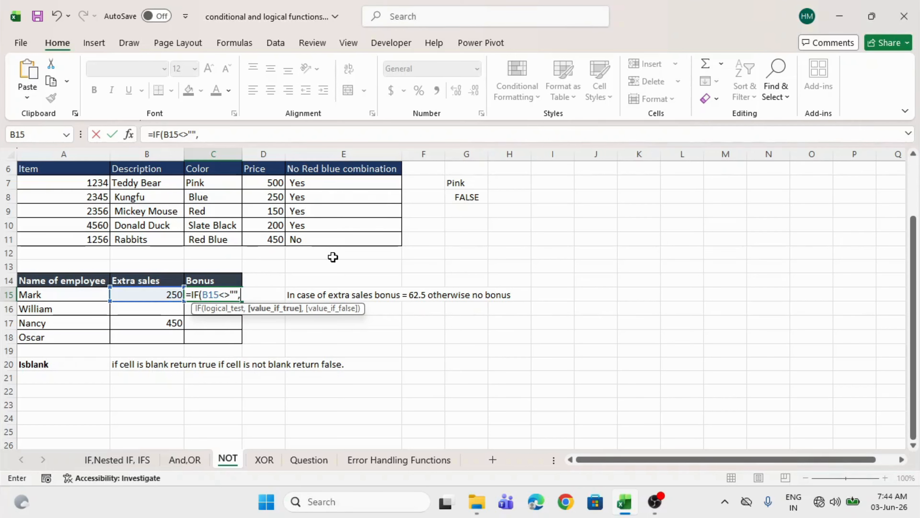
pyautogui.write('62.5,0')
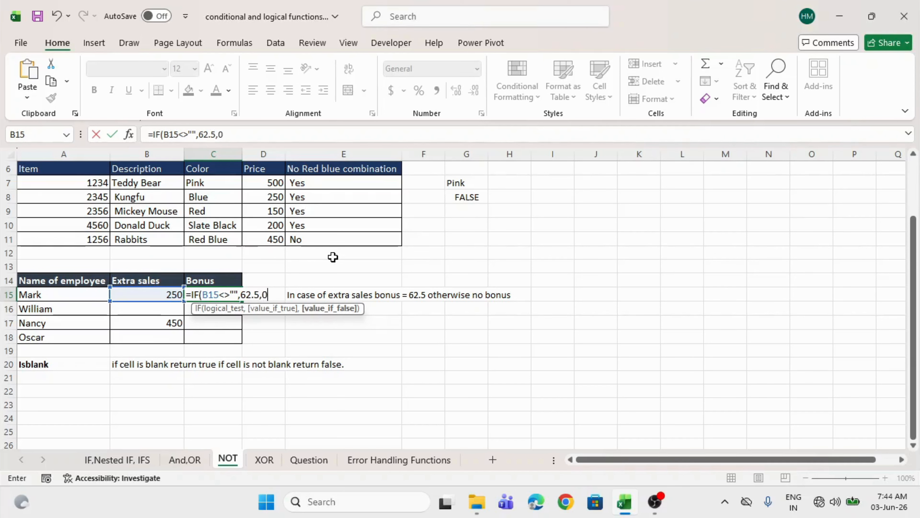
pyautogui.write(')')
pyautogui.press('Return')
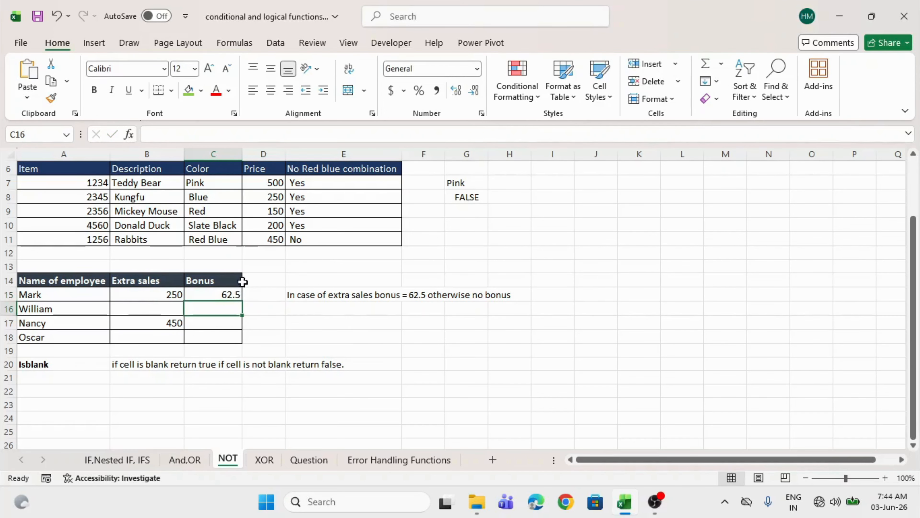
# - Copy the C15 bonus formula down through C18 and compare the results with the Extra sales values
pyautogui.click(225, 293)
pyautogui.moveTo(241, 301); pyautogui.dragTo(235, 338)
pyautogui.click(234, 322)
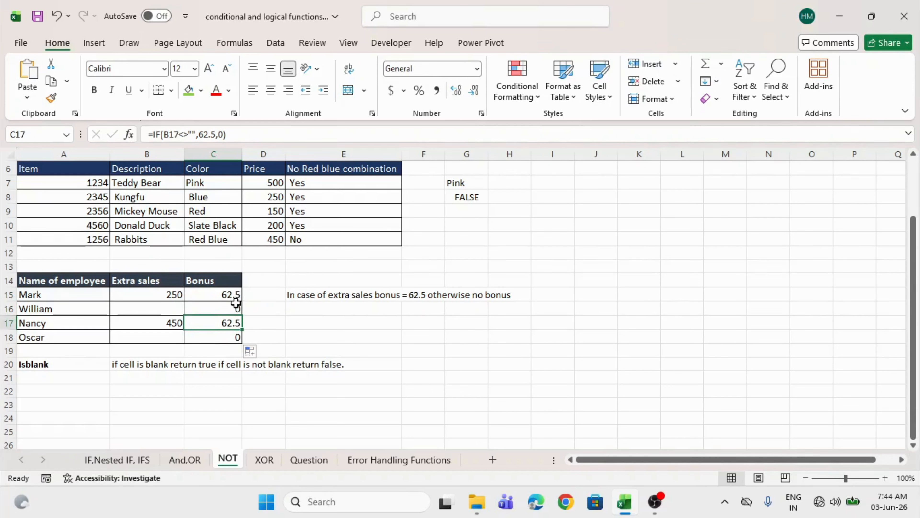
pyautogui.click(164, 299)
pyautogui.moveTo(164, 299); pyautogui.dragTo(203, 297)
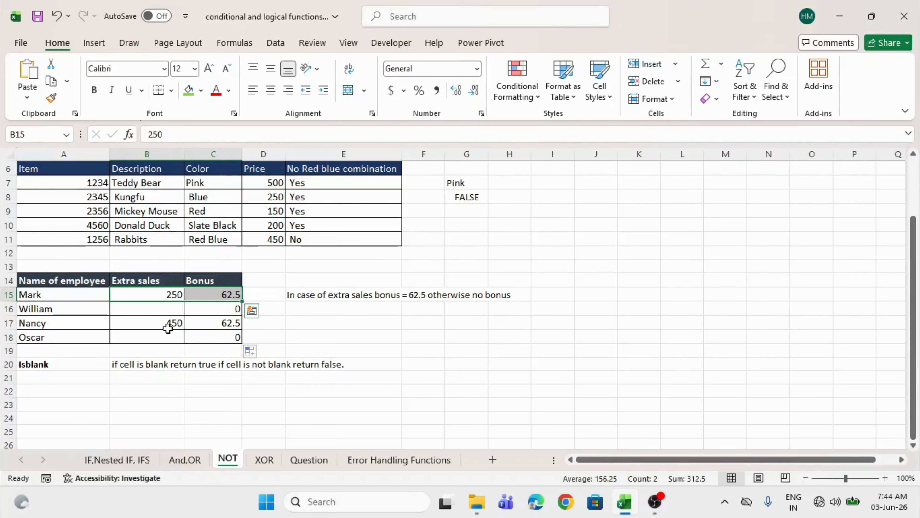
pyautogui.click(219, 311)
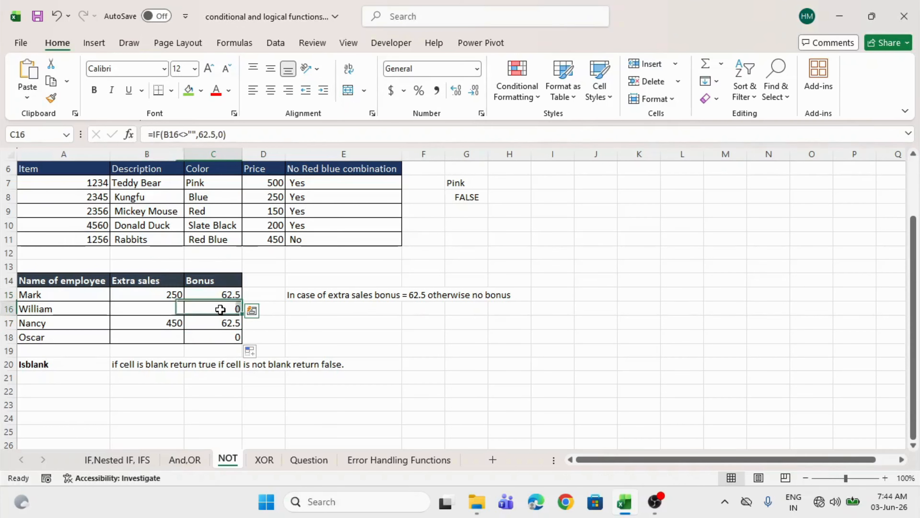
# - Wrap the B15<>"" test in the C15 formula in a NOT function and evaluate that part
pyautogui.doubleClick(227, 292)
pyautogui.click(207, 295)
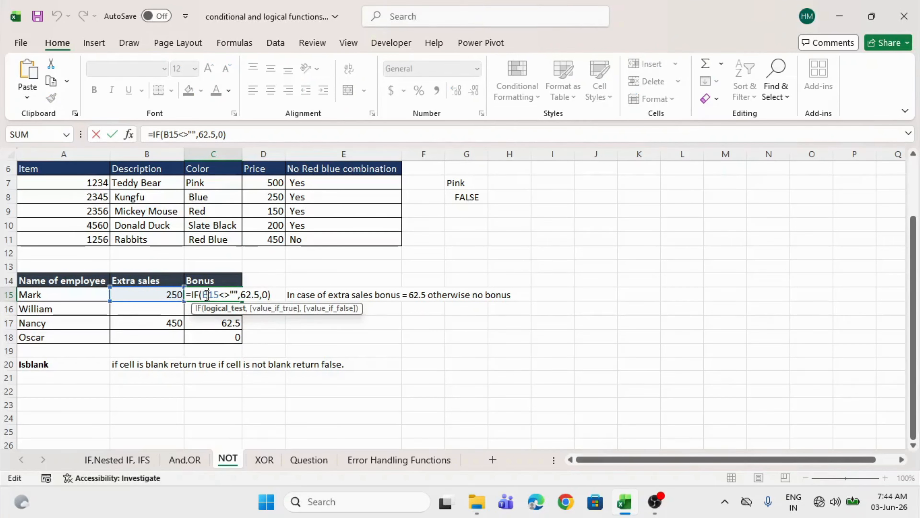
pyautogui.write('NOT(')
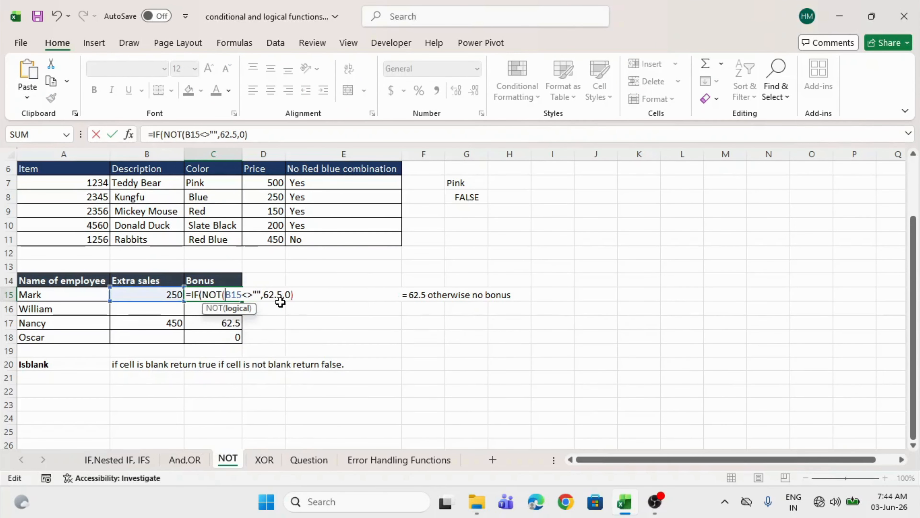
pyautogui.click(264, 295)
pyautogui.write(')')
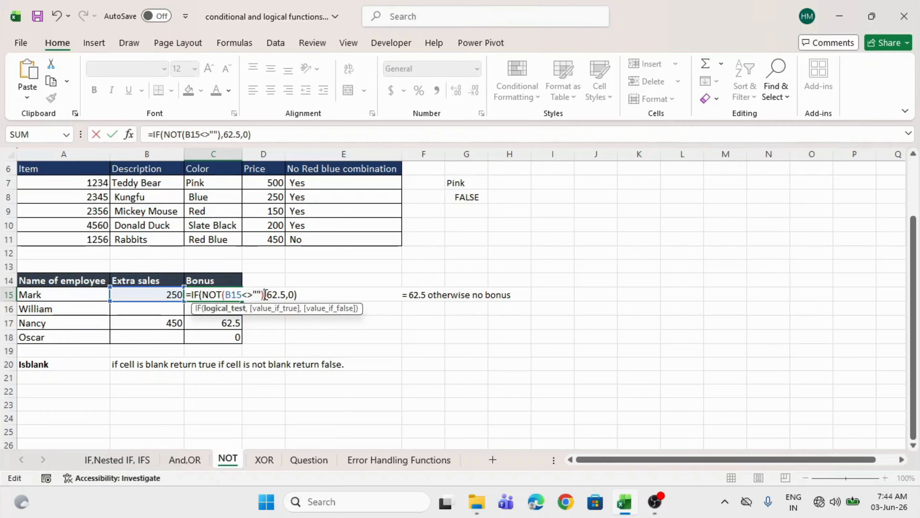
pyautogui.moveTo(265, 294); pyautogui.dragTo(202, 294)
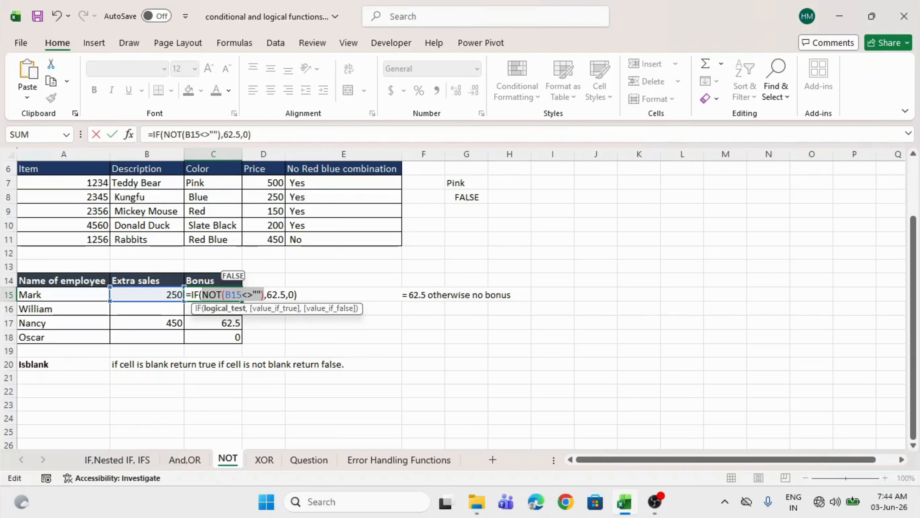
pyautogui.click(242, 295)
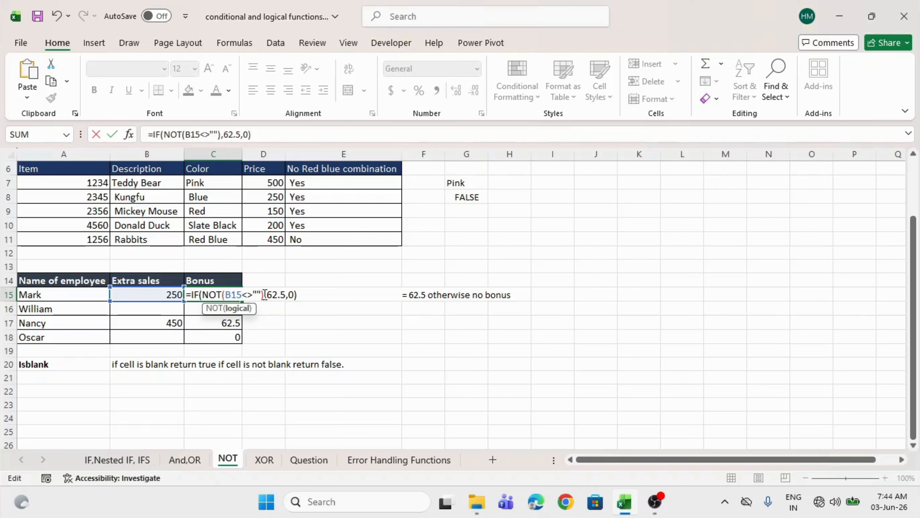
pyautogui.moveTo(265, 294); pyautogui.dragTo(201, 294)
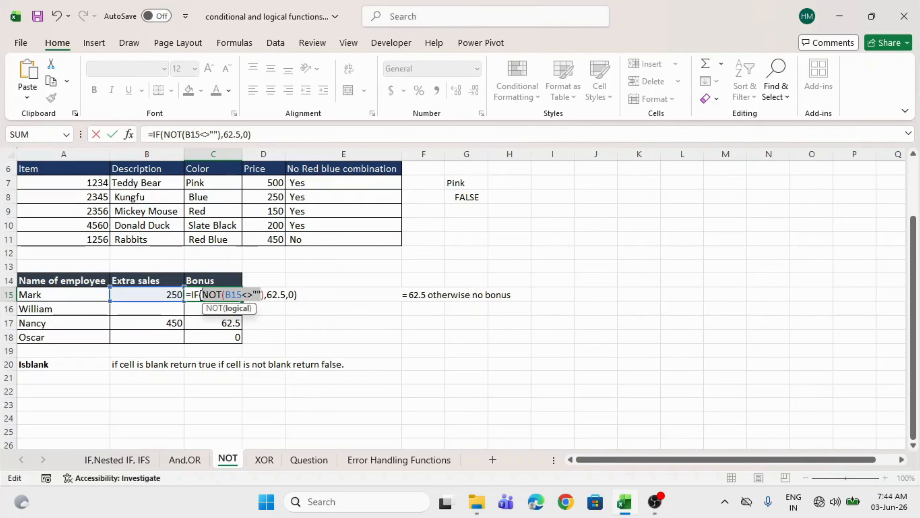
# - Swap the IF results in C15 so the formula reads =IF(NOT(B15<>""),0,62.5)
pyautogui.click(284, 295)
pyautogui.press('BackSpace')
pyautogui.press('BackSpace')
pyautogui.press('BackSpace')
pyautogui.press('BackSpace')
pyautogui.write('0')
pyautogui.click(281, 295)
pyautogui.press('BackSpace')
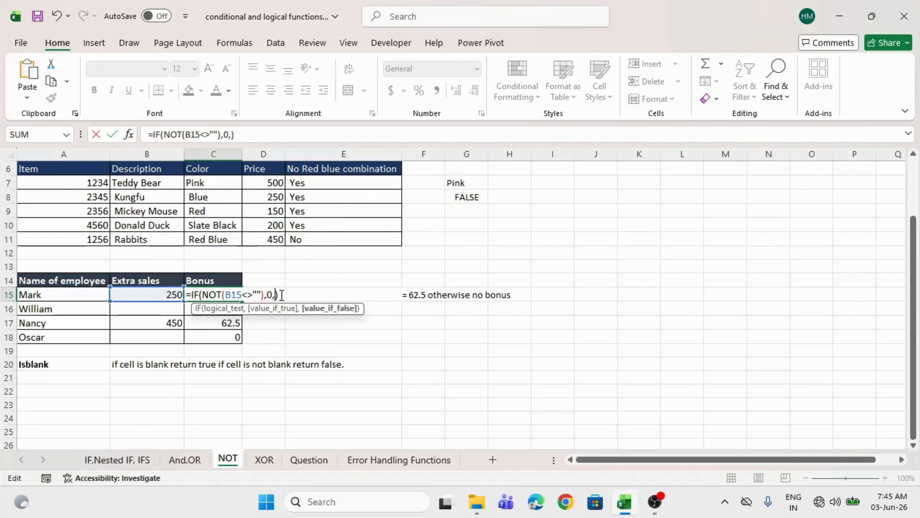
pyautogui.write('62.5')
pyautogui.press('Return')
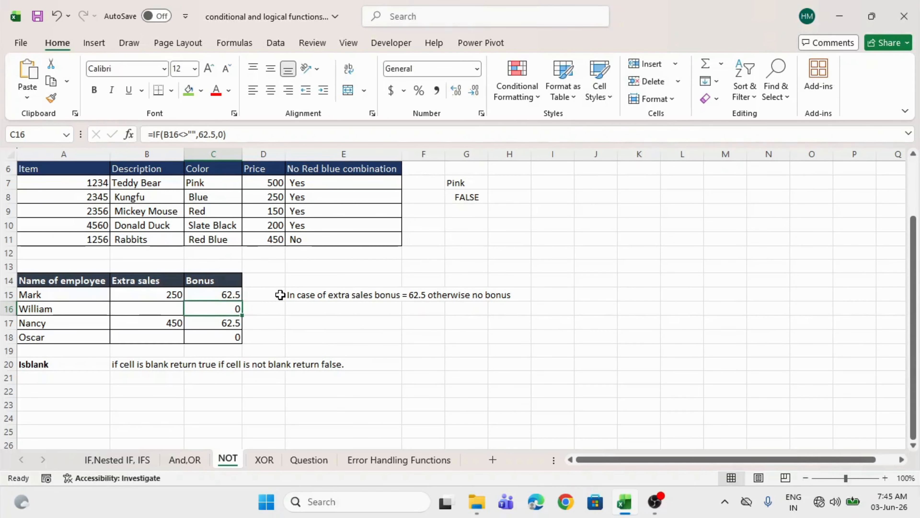
# - Copy the revised NOT formula from C15 down through C18 and review its arguments
pyautogui.click(232, 295)
pyautogui.doubleClick(242, 302)
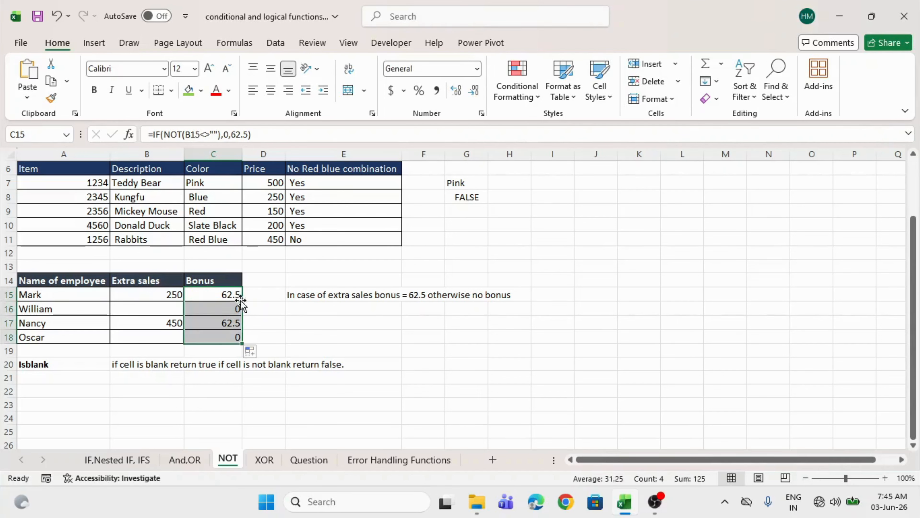
pyautogui.moveTo(236, 294); pyautogui.dragTo(230, 334)
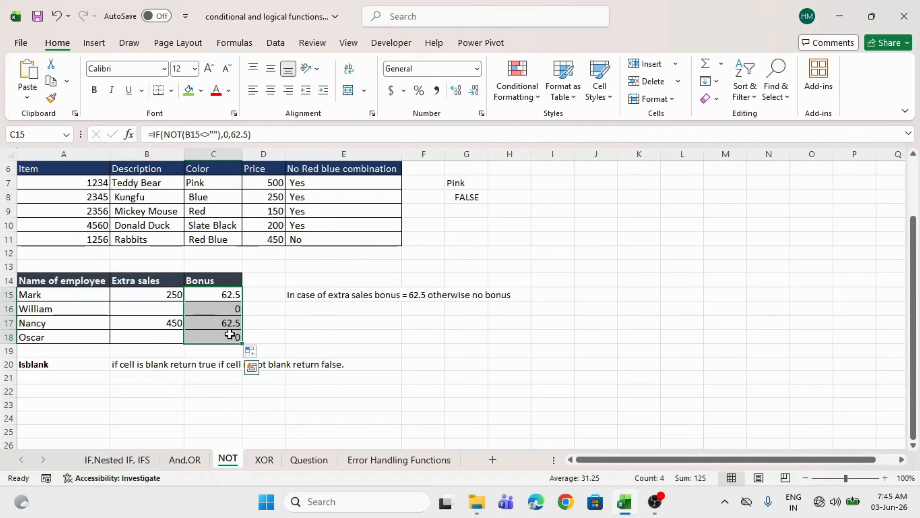
pyautogui.moveTo(259, 134); pyautogui.dragTo(154, 135)
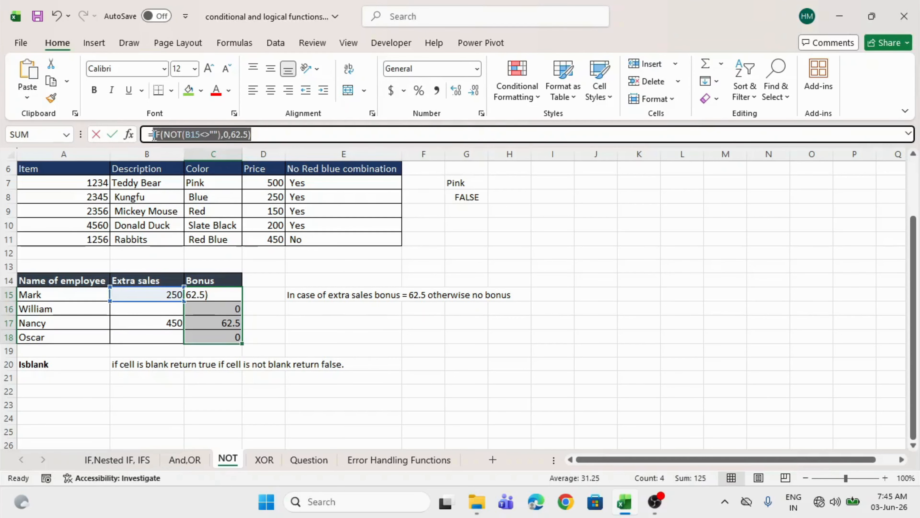
pyautogui.click(191, 134)
pyautogui.moveTo(248, 134); pyautogui.dragTo(223, 134)
pyautogui.press('Return')
# - Open the XOR worksheet
pyautogui.click(209, 376)
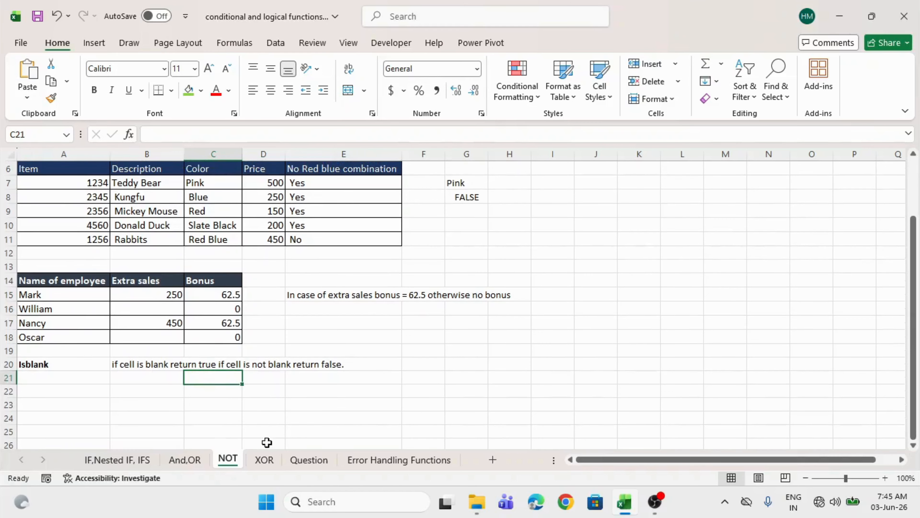
pyautogui.click(264, 458)
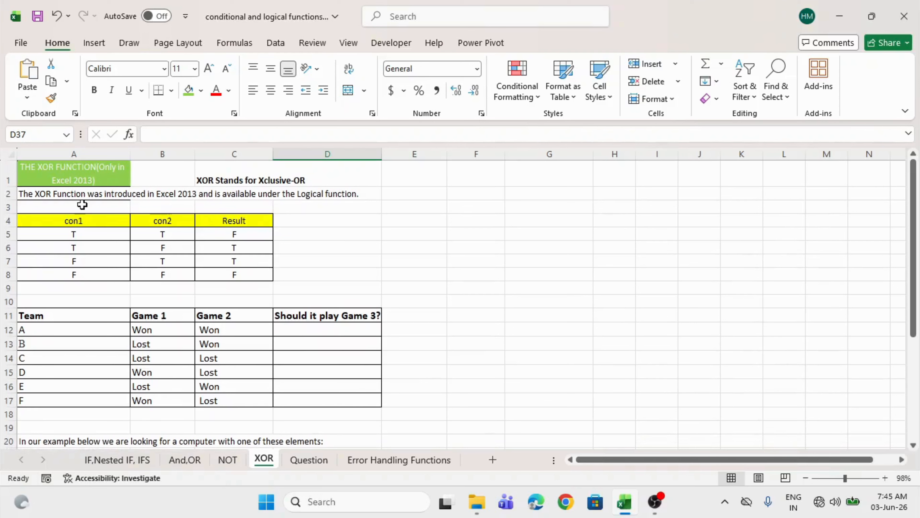
# - Examine the XOR truth table in A4:C8, comparing each con1 and con2 combination with its result
pyautogui.moveTo(76, 220); pyautogui.dragTo(220, 271)
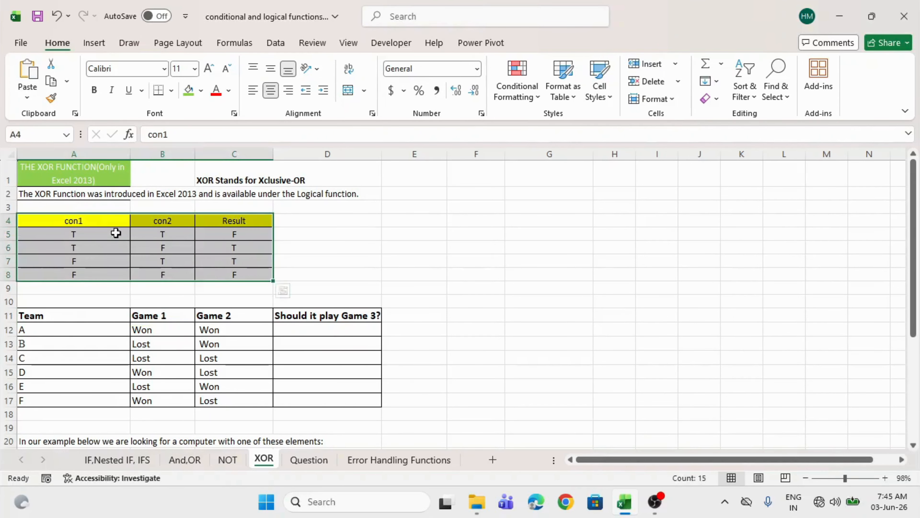
pyautogui.click(90, 236)
pyautogui.moveTo(90, 236); pyautogui.dragTo(149, 236)
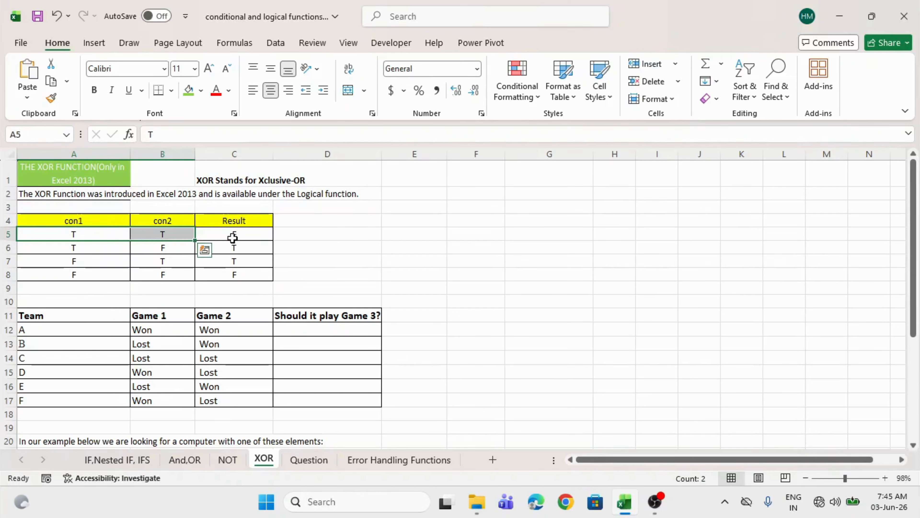
pyautogui.click(234, 238)
pyautogui.click(99, 248)
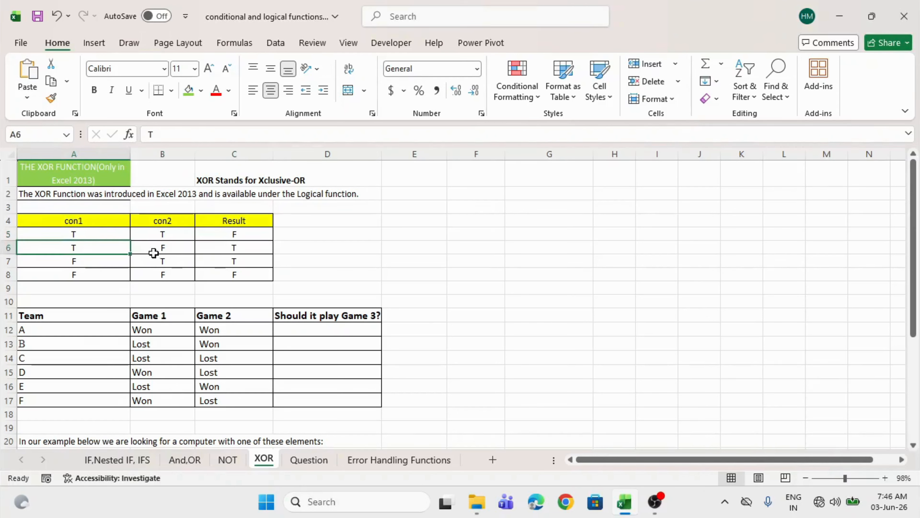
pyautogui.click(163, 251)
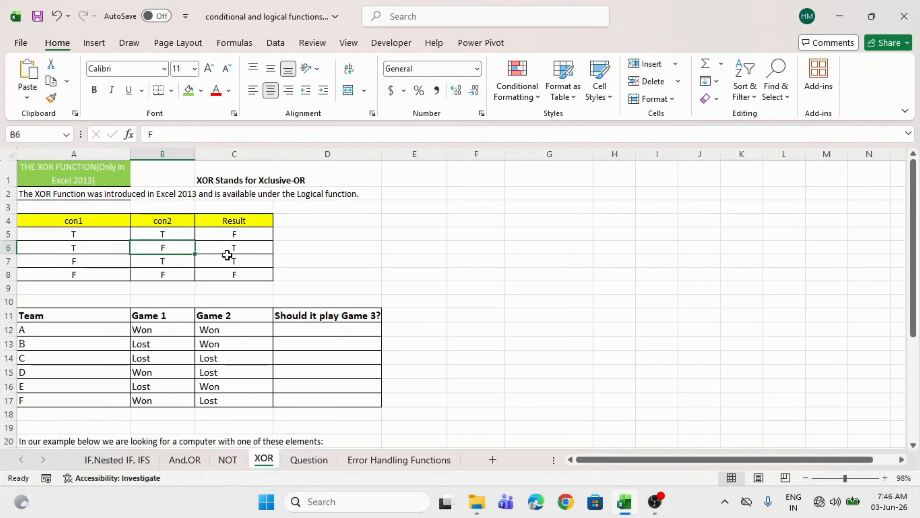
pyautogui.click(117, 246)
pyautogui.click(146, 246)
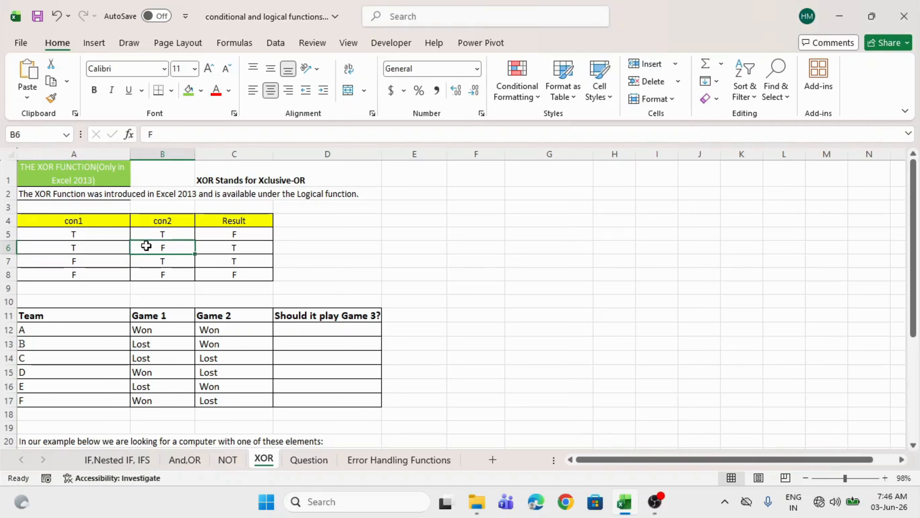
pyautogui.click(226, 253)
pyautogui.click(77, 261)
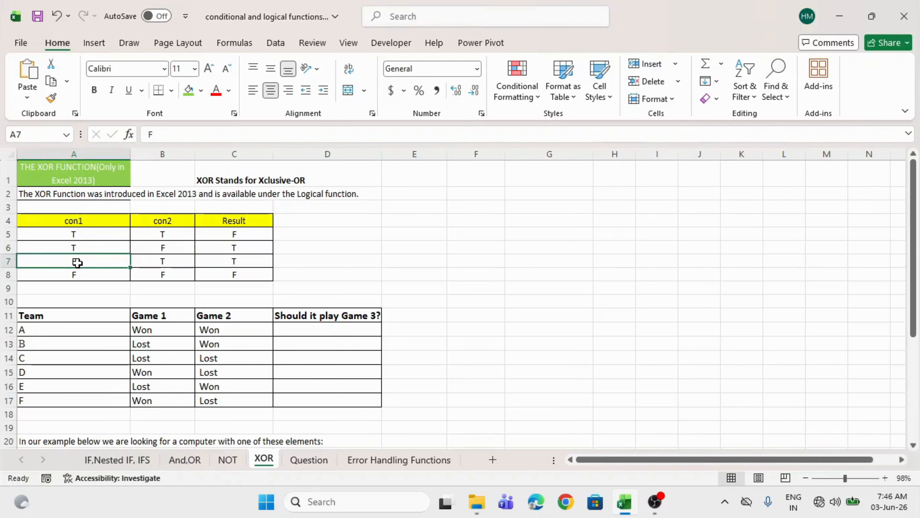
pyautogui.click(164, 258)
pyautogui.click(230, 260)
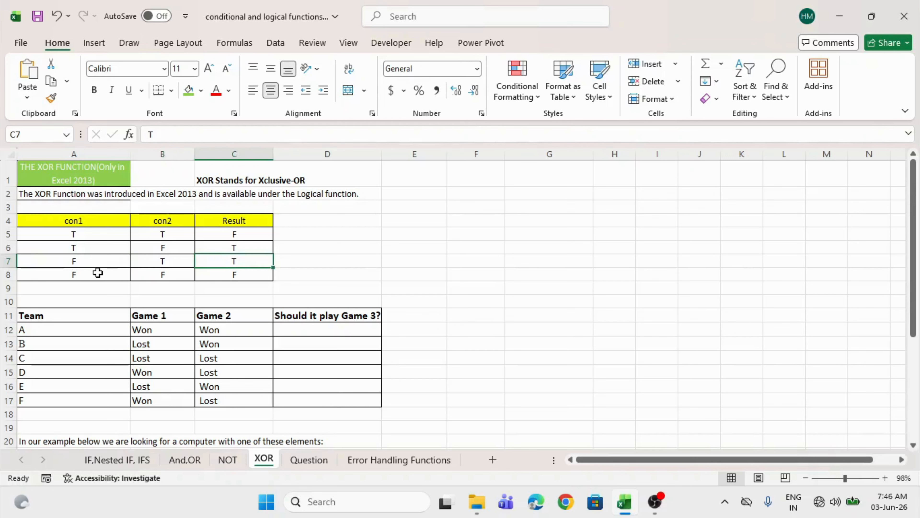
pyautogui.moveTo(74, 275); pyautogui.dragTo(164, 274)
pyautogui.click(244, 286)
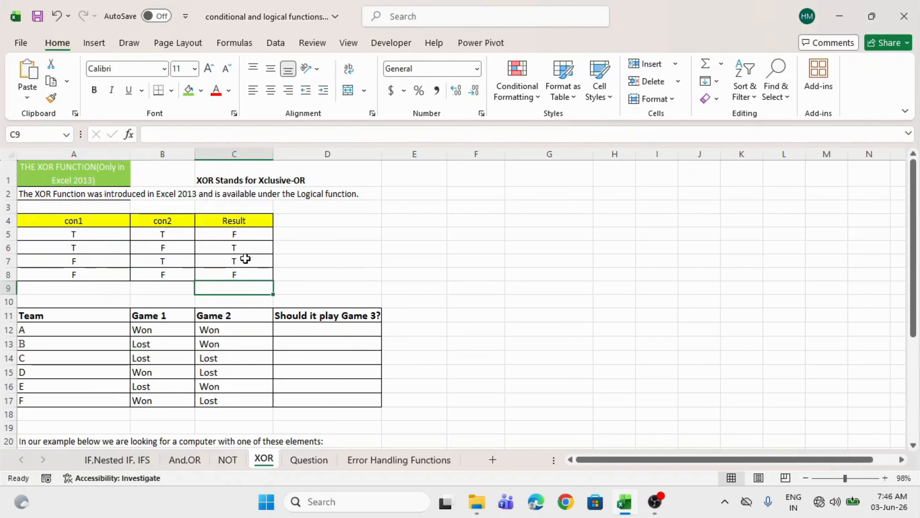
pyautogui.click(243, 272)
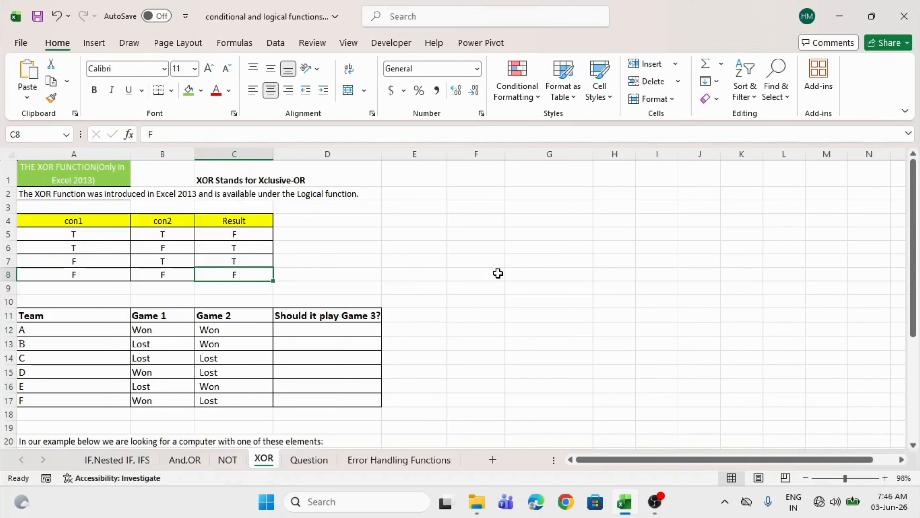
# - Examine the team table in A11:D17, covering the Game 1 and Game 2 columns and team A's results
pyautogui.scroll(-1, 196, 302)
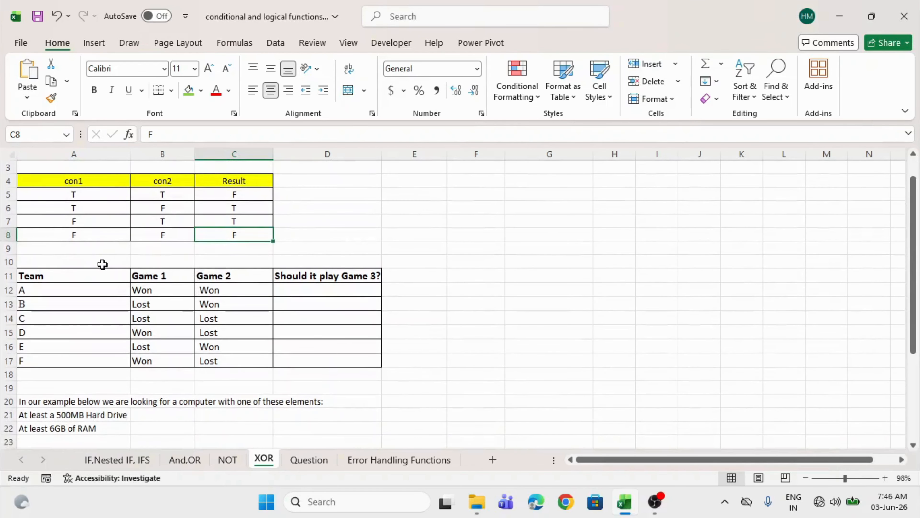
pyautogui.moveTo(99, 271); pyautogui.dragTo(311, 358)
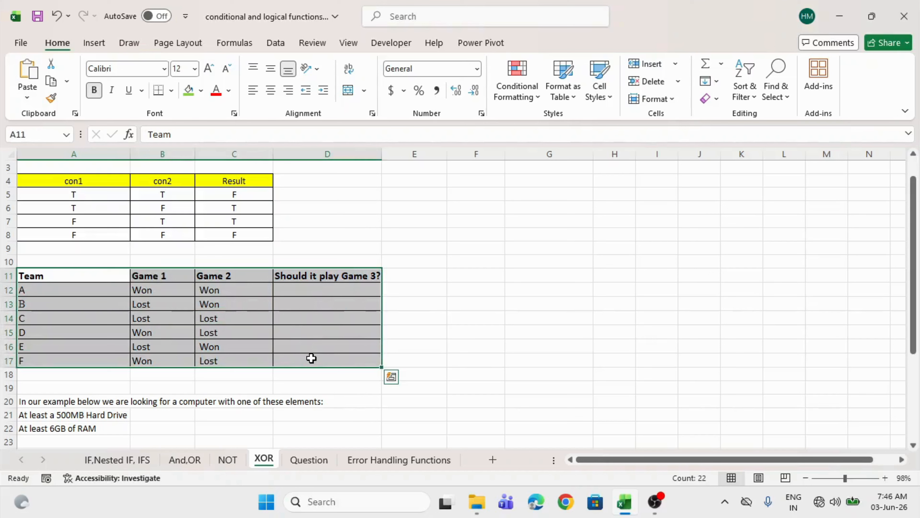
pyautogui.rightClick(107, 276)
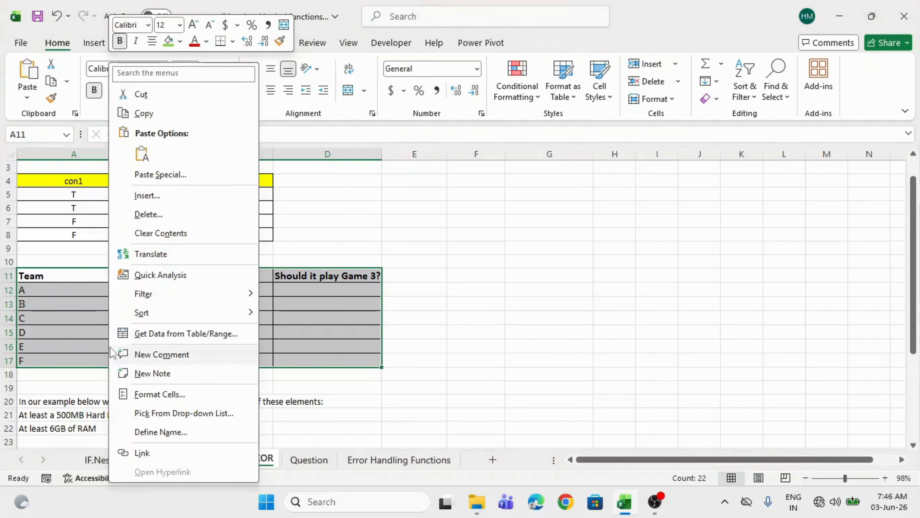
pyautogui.press('Escape')
pyautogui.moveTo(172, 276); pyautogui.dragTo(155, 360)
pyautogui.moveTo(228, 275); pyautogui.dragTo(243, 359)
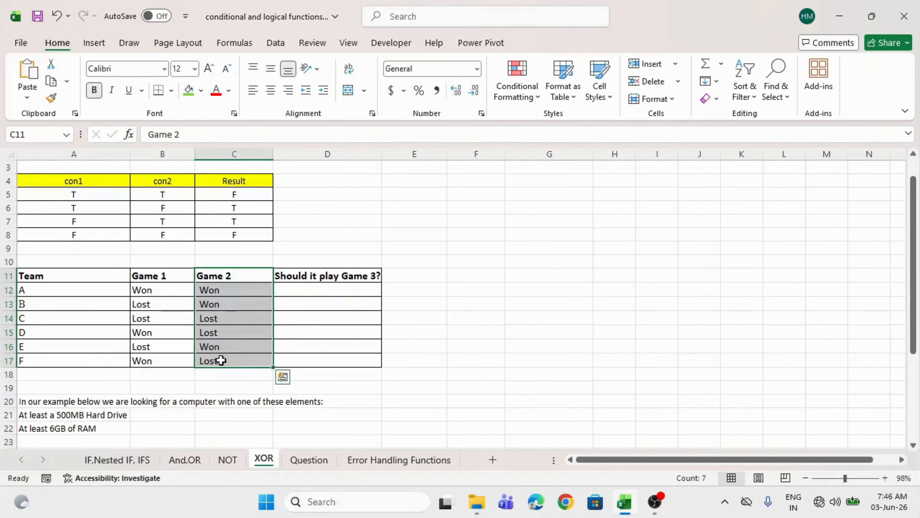
pyautogui.click(160, 290)
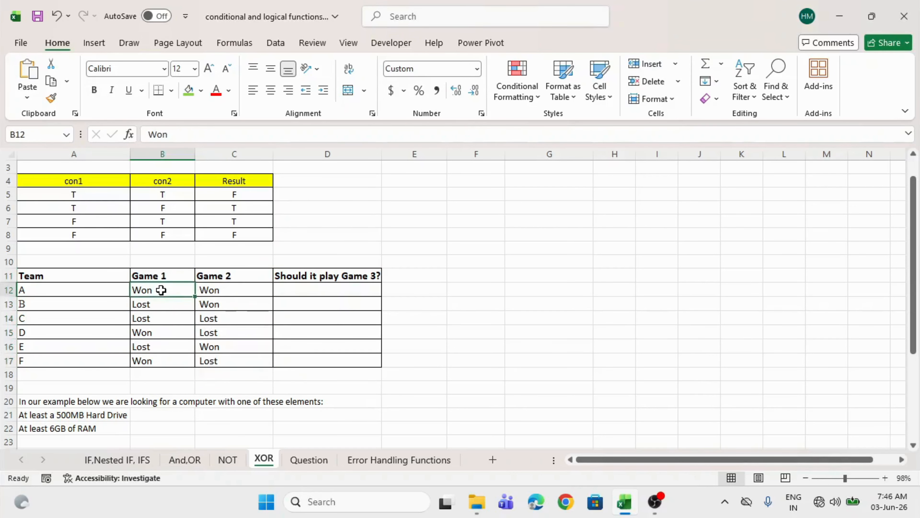
pyautogui.click(228, 288)
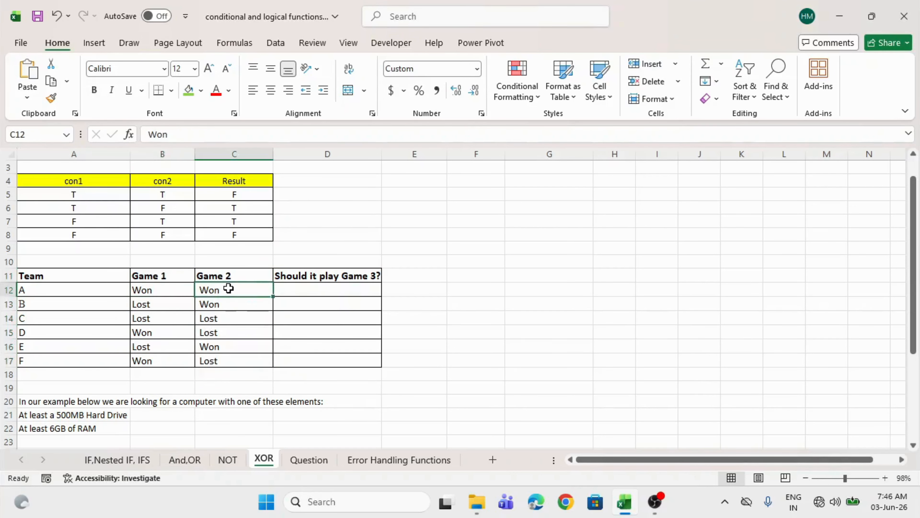
pyautogui.click(306, 289)
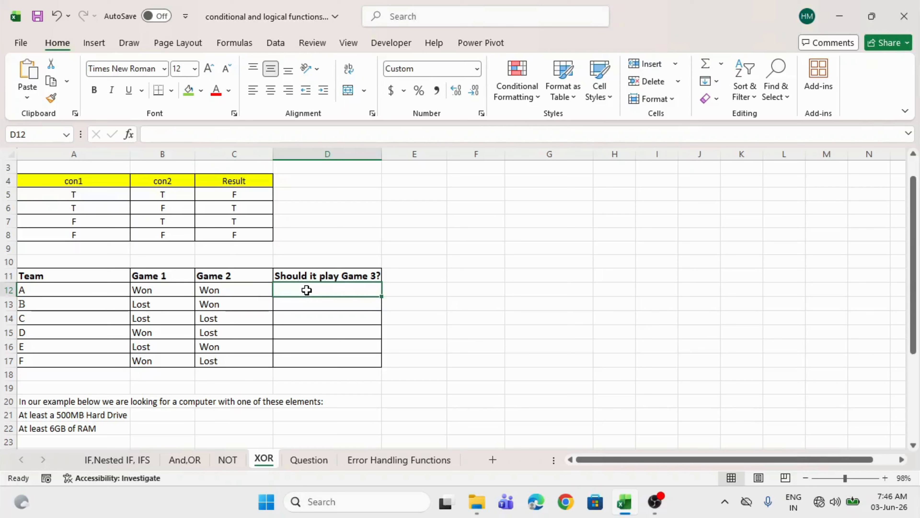
pyautogui.moveTo(162, 291); pyautogui.dragTo(210, 293)
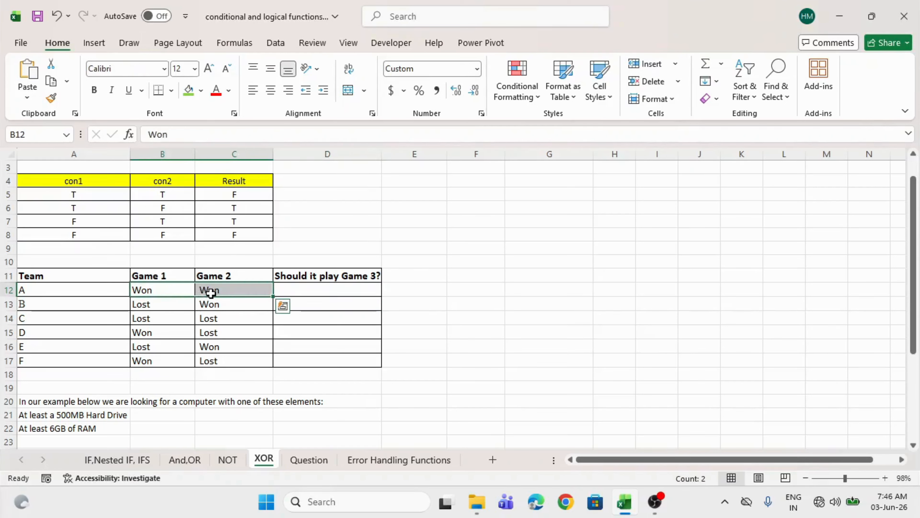
# - Compare the Game 1 and Game 2 results of teams B, C and D against the Game 3 question column
pyautogui.click(147, 305)
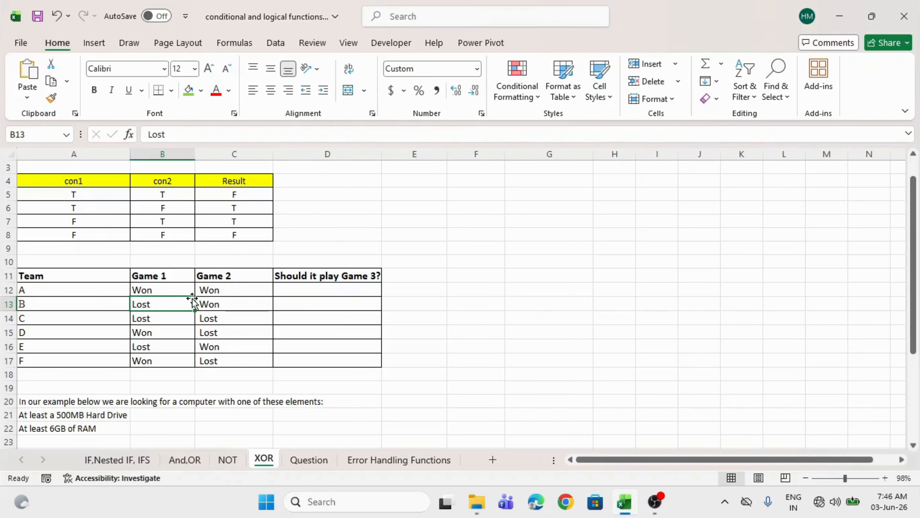
pyautogui.click(230, 305)
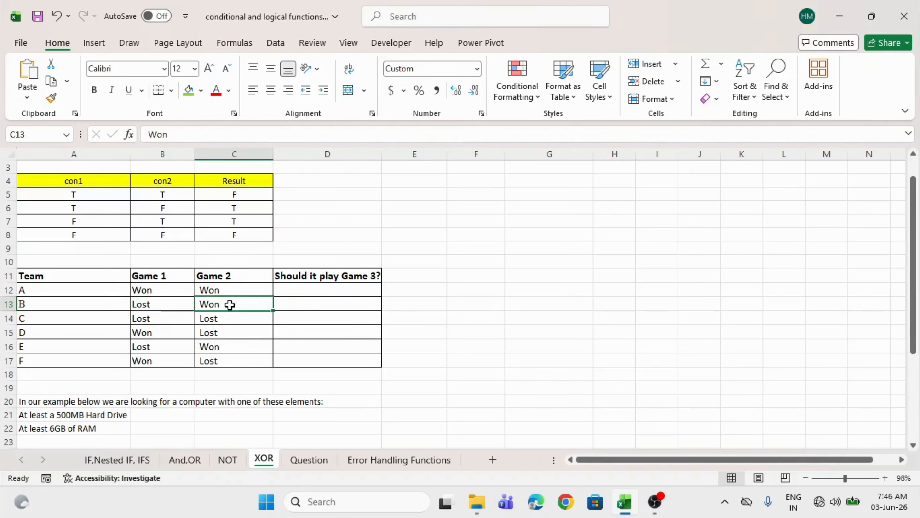
pyautogui.click(310, 302)
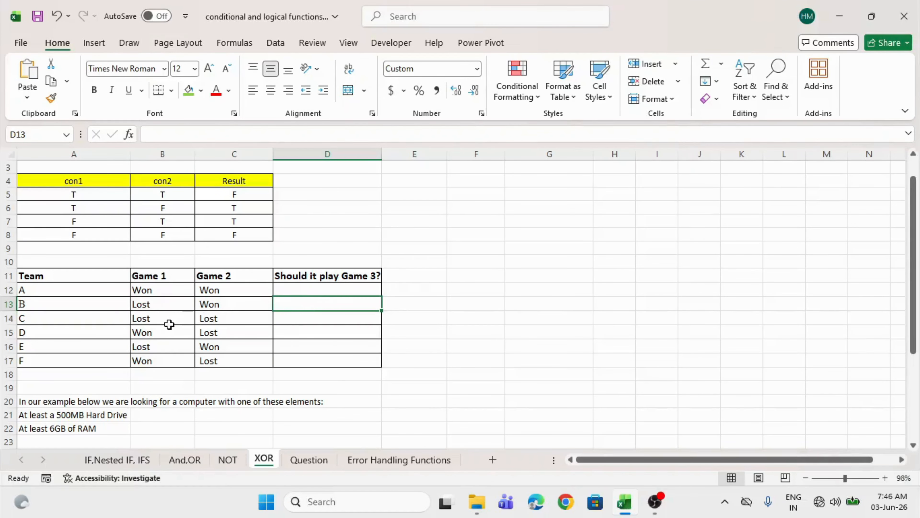
pyautogui.moveTo(157, 320); pyautogui.dragTo(203, 320)
pyautogui.click(307, 321)
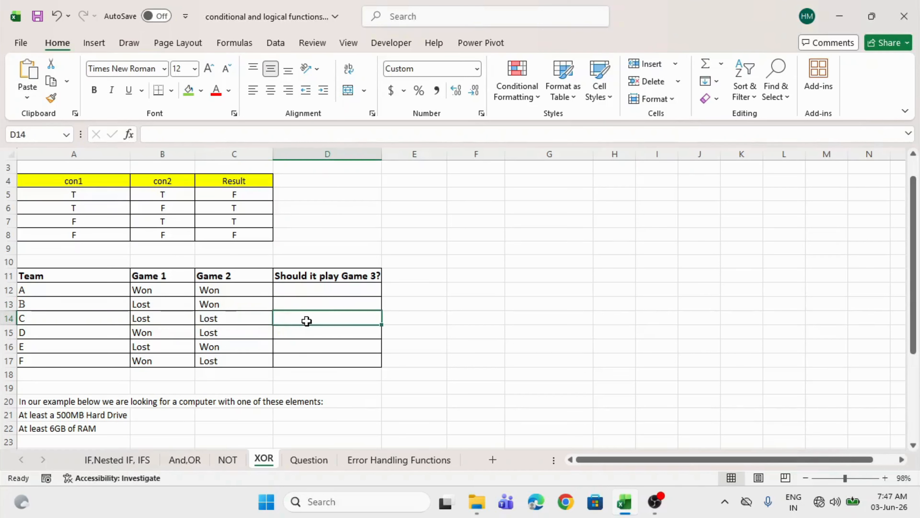
pyautogui.moveTo(155, 334); pyautogui.dragTo(224, 335)
pyautogui.click(143, 333)
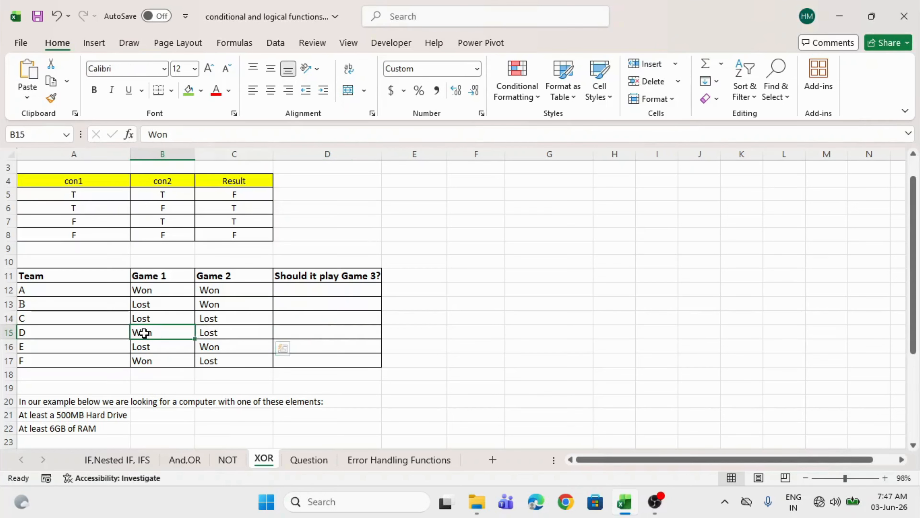
pyautogui.click(228, 333)
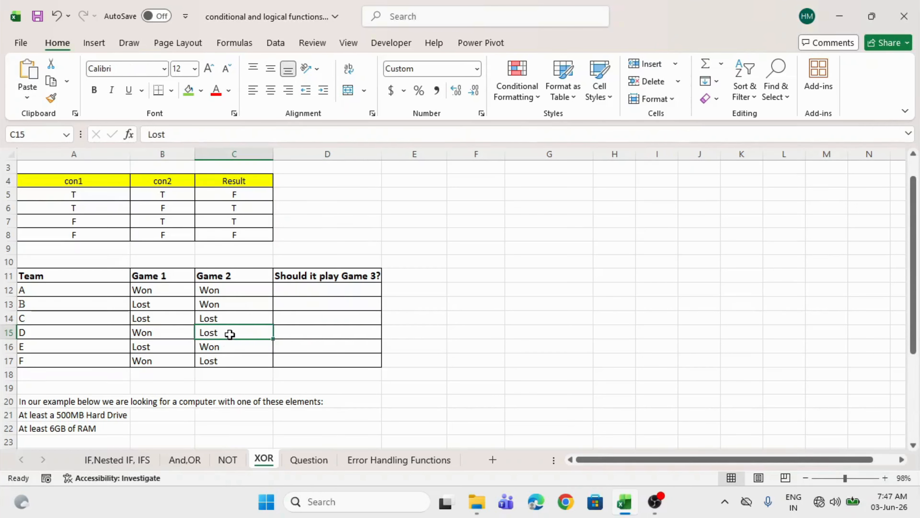
pyautogui.click(291, 334)
pyautogui.moveTo(315, 289); pyautogui.dragTo(315, 361)
pyautogui.click(312, 289)
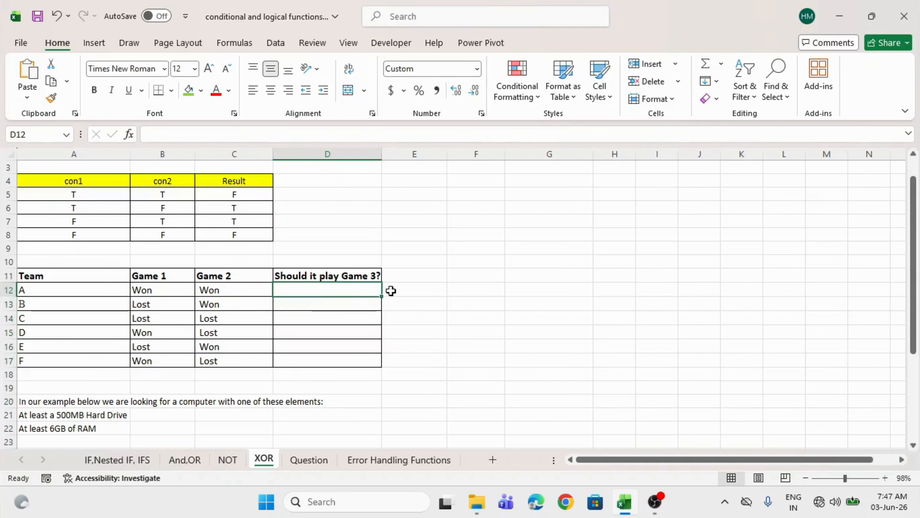
pyautogui.click(336, 276)
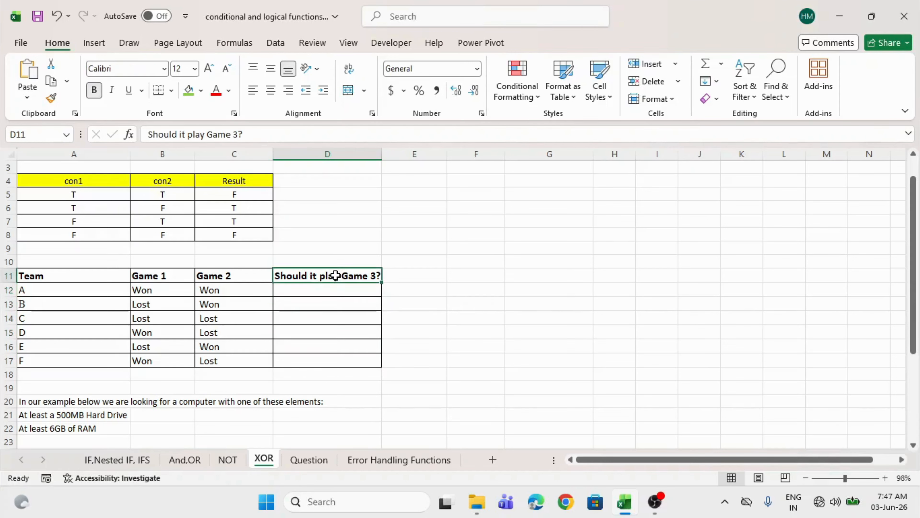
# - Enter =XOR(B12="Won",C12="Won") in D12 to test whether team A should play Game 3
pyautogui.click(364, 290)
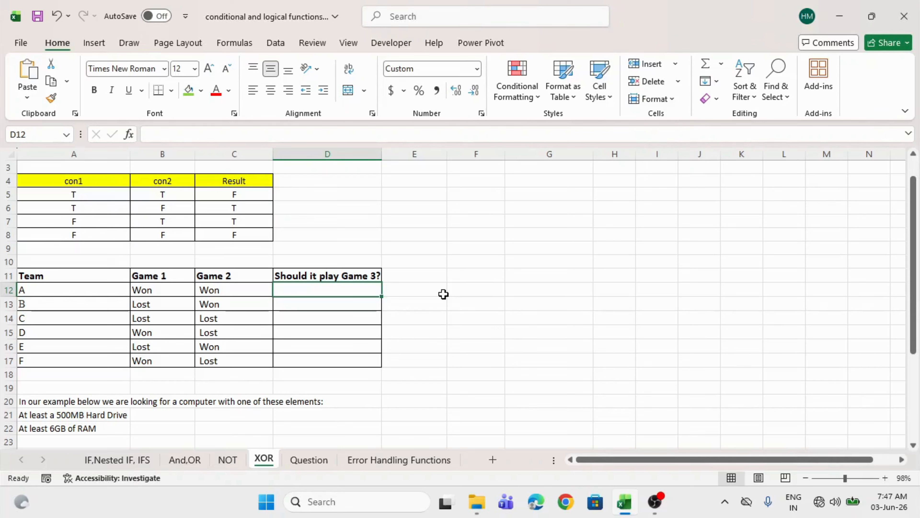
pyautogui.write('=xor')
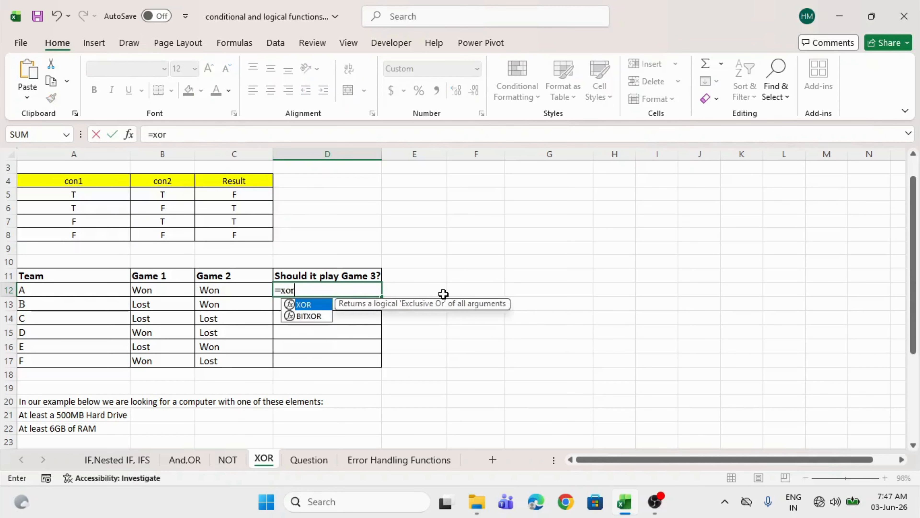
pyautogui.press('Tab')
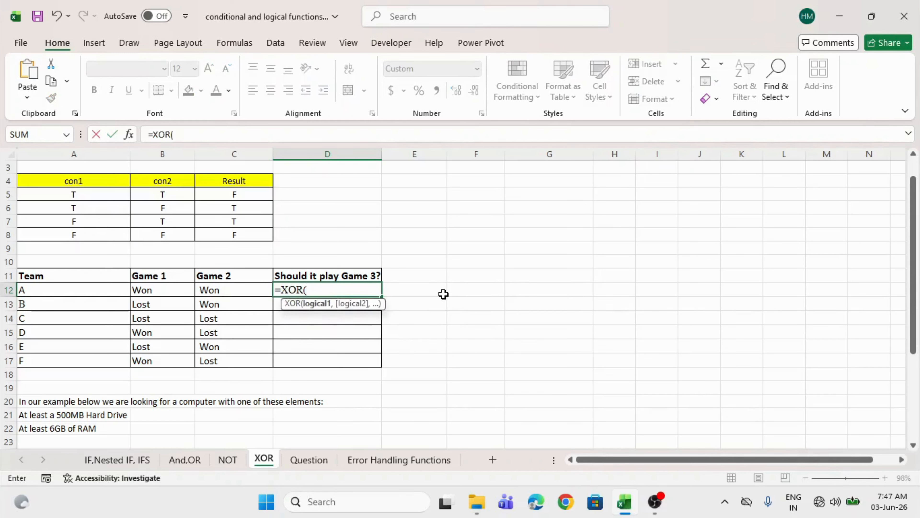
pyautogui.click(163, 290)
pyautogui.write('="Won"')
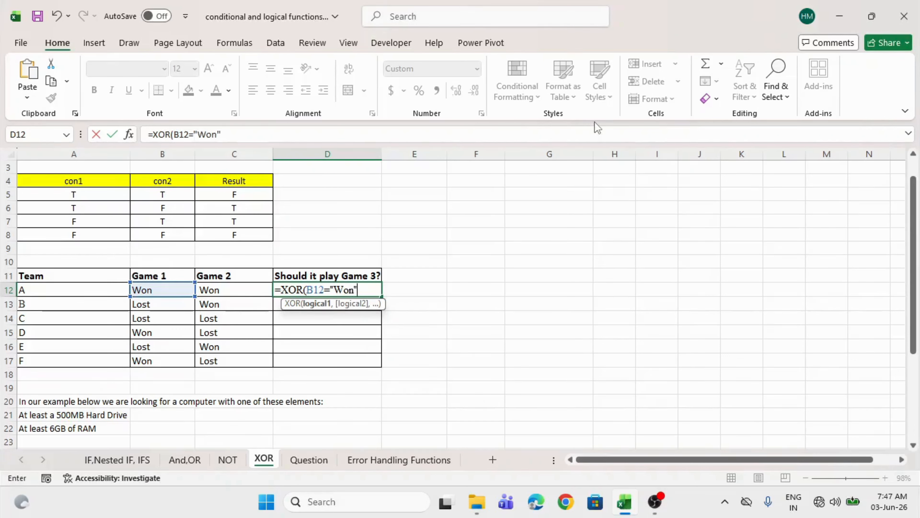
pyautogui.write(',')
pyautogui.click(206, 292)
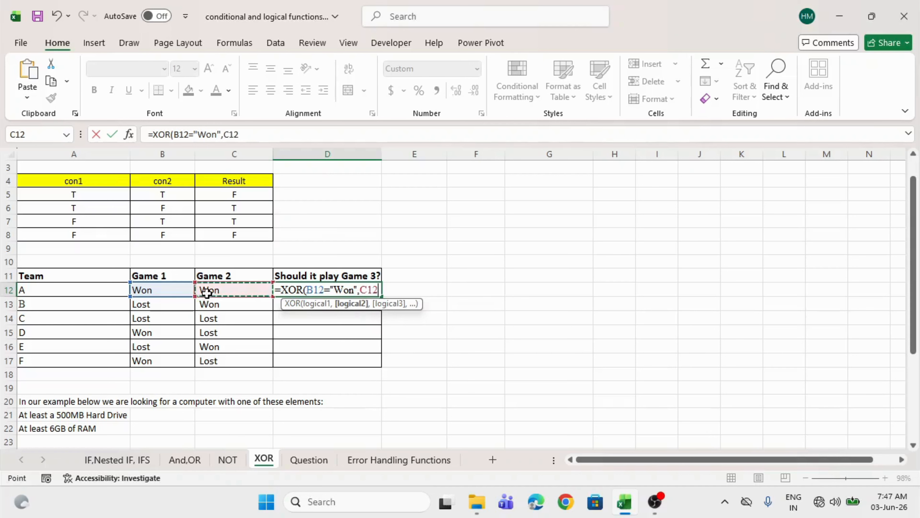
pyautogui.write('="')
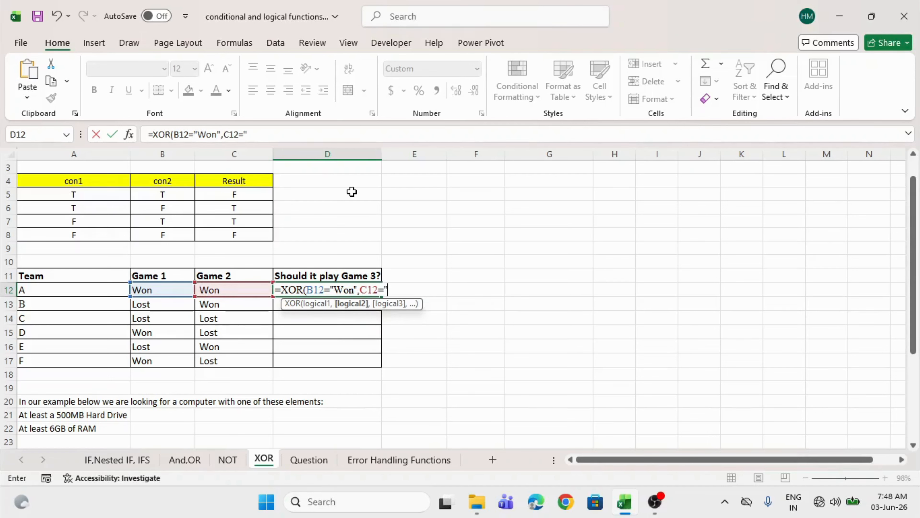
pyautogui.write('Won"')
pyautogui.press('Return')
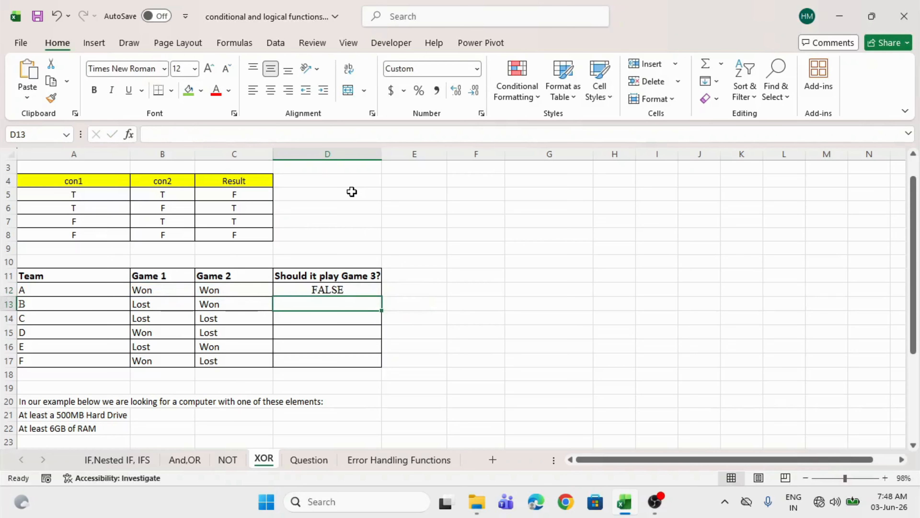
# - Copy the XOR formula from D12 down through D17 and check team B's row
pyautogui.click(328, 289)
pyautogui.moveTo(383, 296); pyautogui.dragTo(380, 365)
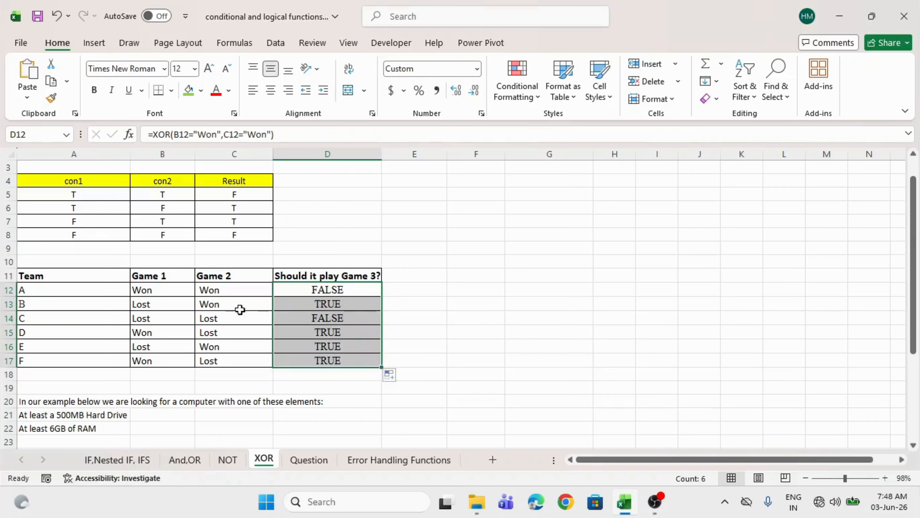
pyautogui.moveTo(154, 307); pyautogui.dragTo(306, 308)
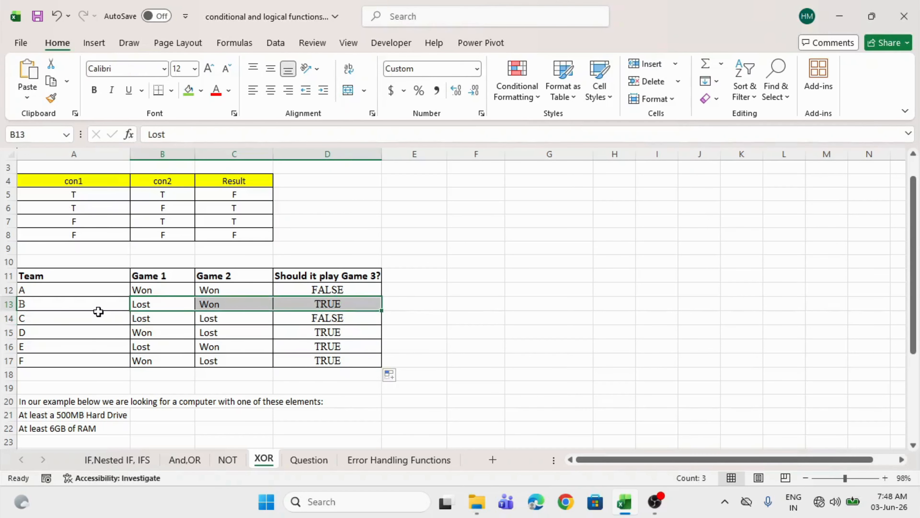
pyautogui.moveTo(95, 306); pyautogui.dragTo(301, 304)
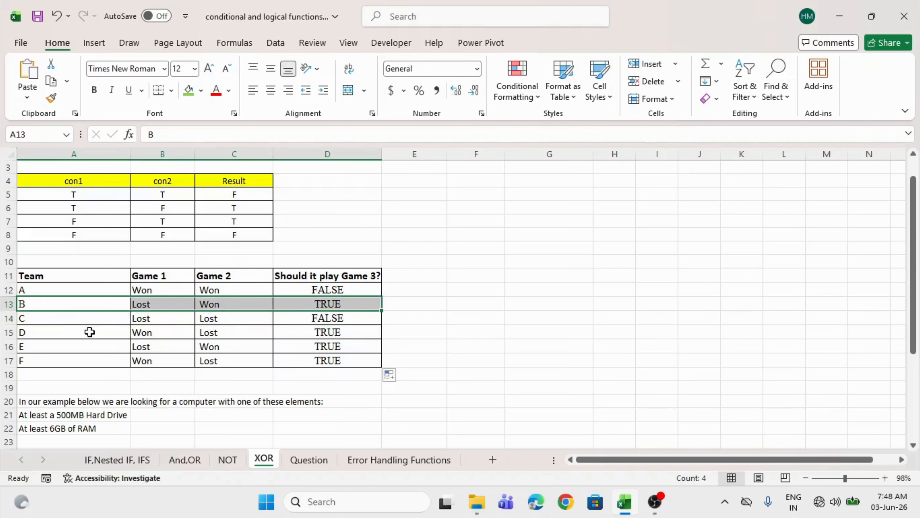
# - Check the XOR results of teams D, E and F, and compare both games for teams A and C
pyautogui.moveTo(87, 334); pyautogui.dragTo(317, 331)
pyautogui.moveTo(120, 350); pyautogui.dragTo(289, 362)
pyautogui.click(347, 288)
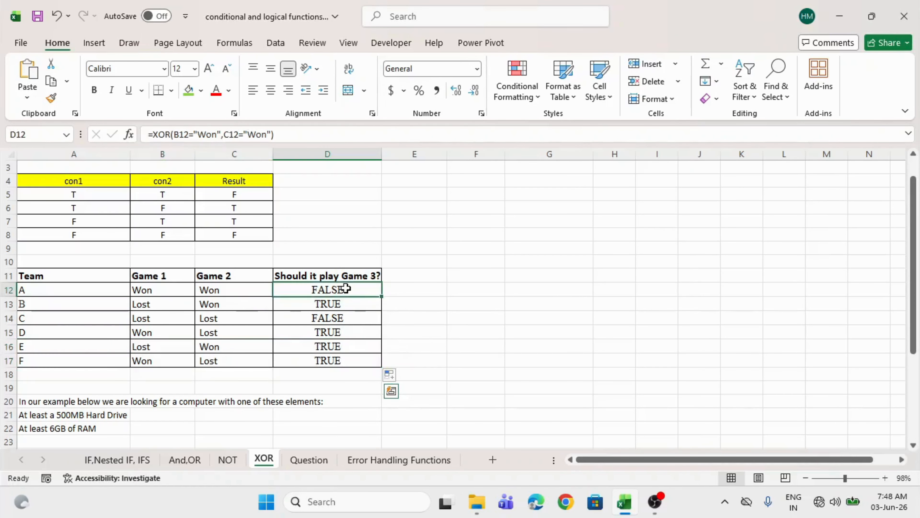
pyautogui.moveTo(139, 290); pyautogui.dragTo(208, 290)
pyautogui.moveTo(164, 317); pyautogui.dragTo(208, 318)
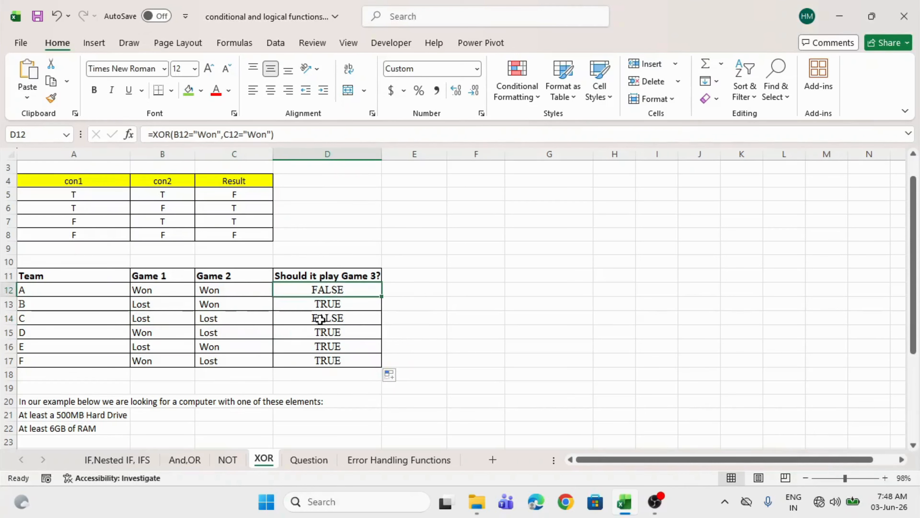
pyautogui.keyDown('ctrl'); pyautogui.click(323, 316); pyautogui.keyUp('ctrl')
pyautogui.click(420, 290)
# - Nest the XOR test in D12 inside an IF function as its logical test
pyautogui.click(303, 292)
pyautogui.doubleClick(302, 292)
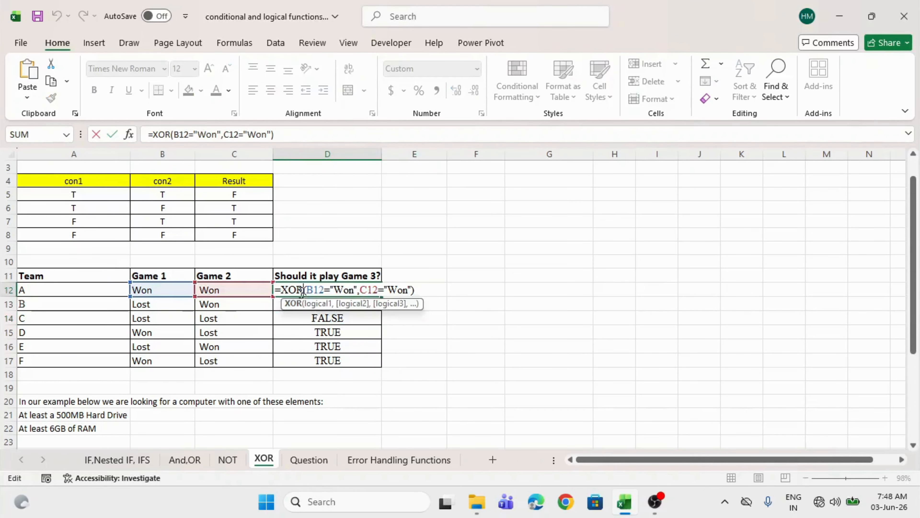
pyautogui.click(282, 291)
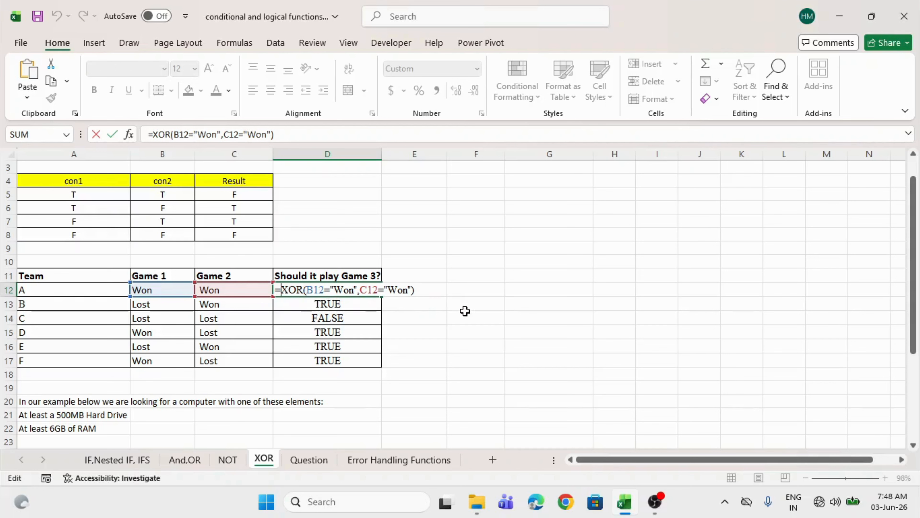
pyautogui.write('IF(')
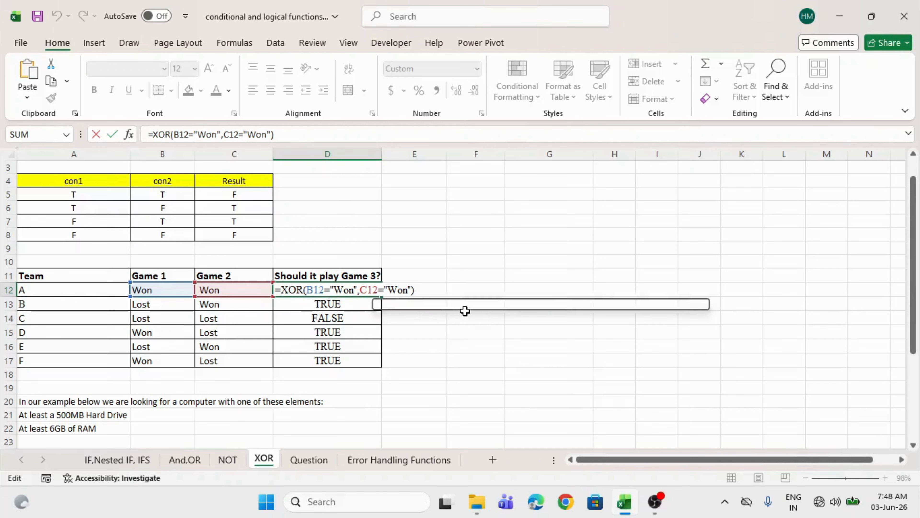
pyautogui.press('BackSpace')
pyautogui.press('BackSpace')
pyautogui.press('BackSpace')
pyautogui.write('if')
pyautogui.press('Tab')
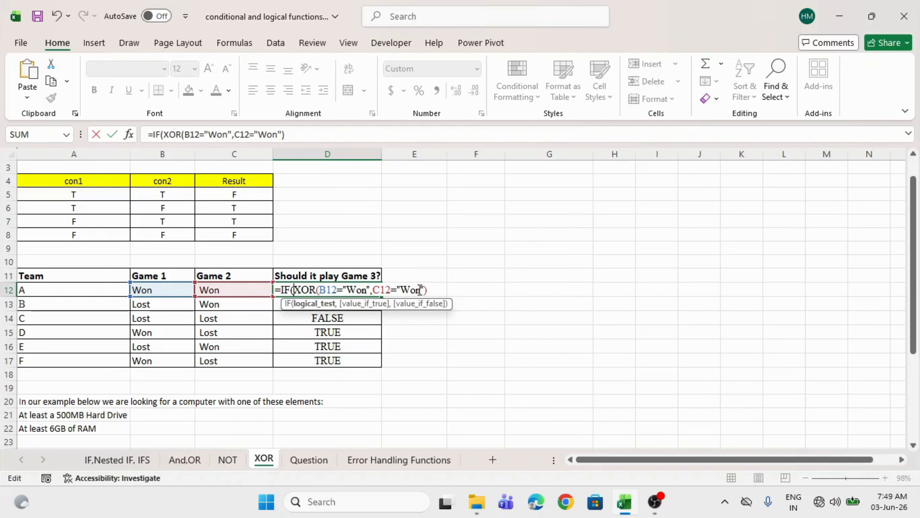
pyautogui.moveTo(429, 290); pyautogui.dragTo(295, 299)
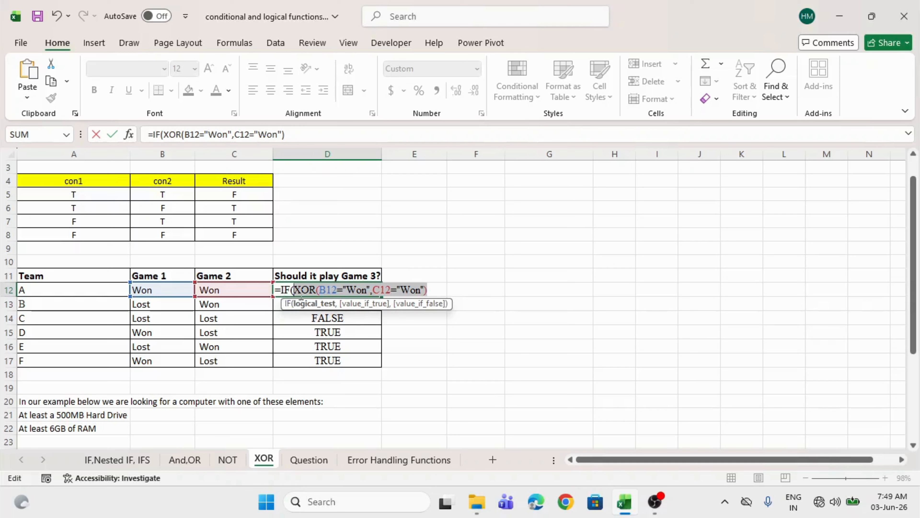
# - Complete the D12 formula as =IF(XOR(B12="Won",C12="Won"),"Yes","No") and copy it down through D17
pyautogui.click(431, 290)
pyautogui.write(',')
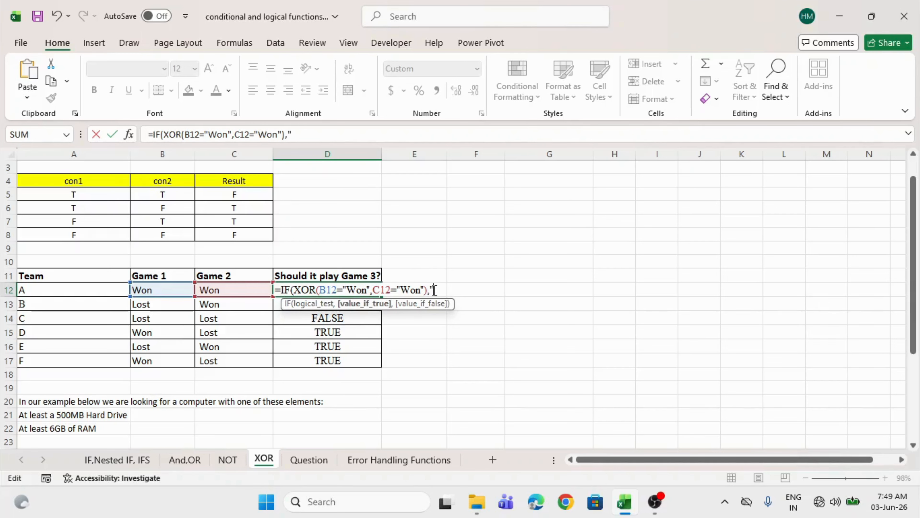
pyautogui.write('"Yes",')
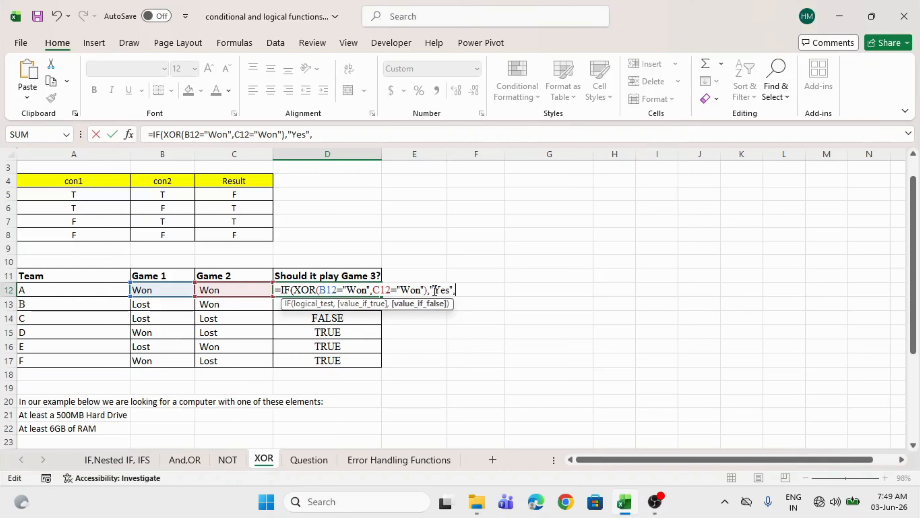
pyautogui.write('"No")')
pyautogui.hotkey('ctrl', 'Return')
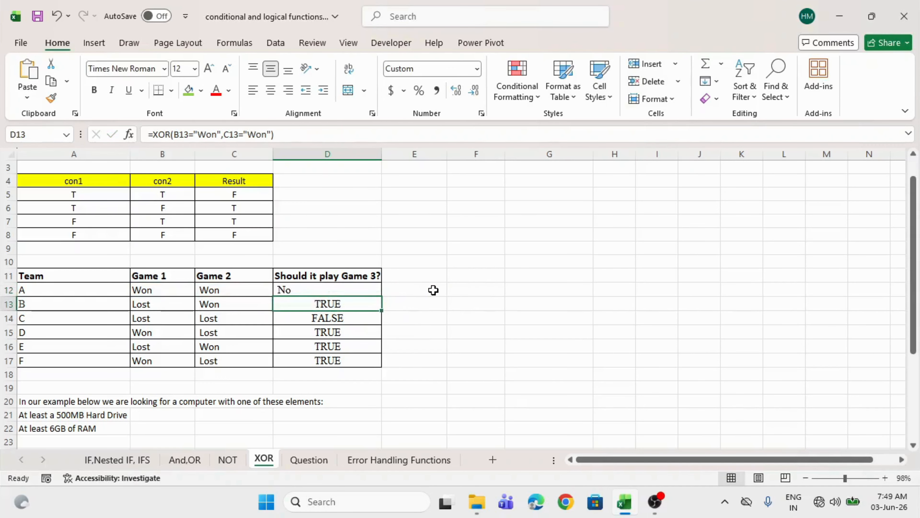
pyautogui.doubleClick(381, 296)
pyautogui.moveTo(346, 290); pyautogui.dragTo(343, 360)
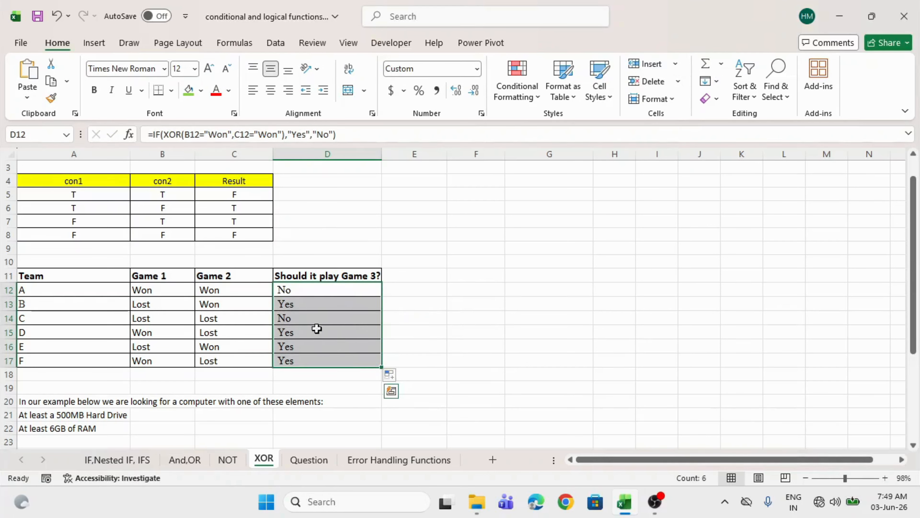
# - Highlight the "Yes" cells D13 and D15:D17 with a green fill
pyautogui.click(282, 304)
pyautogui.click(293, 330)
pyautogui.click(295, 305)
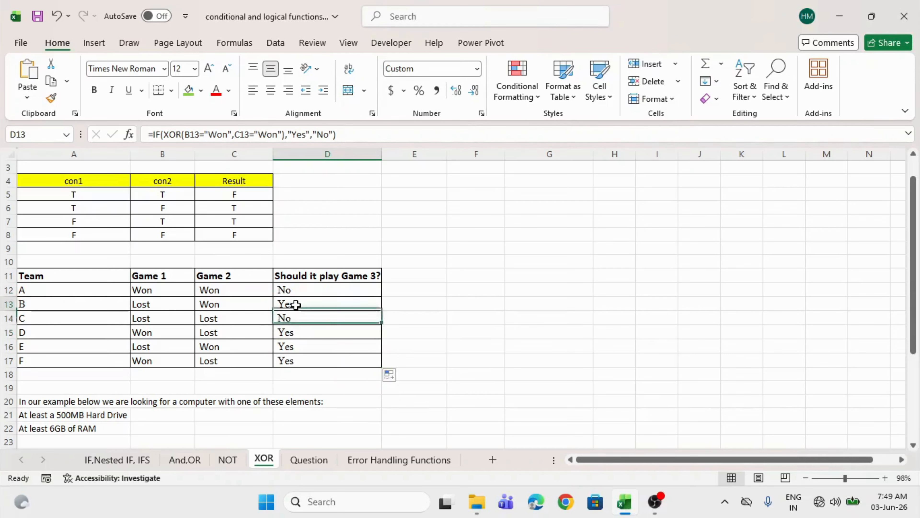
pyautogui.moveTo(292, 336); pyautogui.dragTo(291, 356)
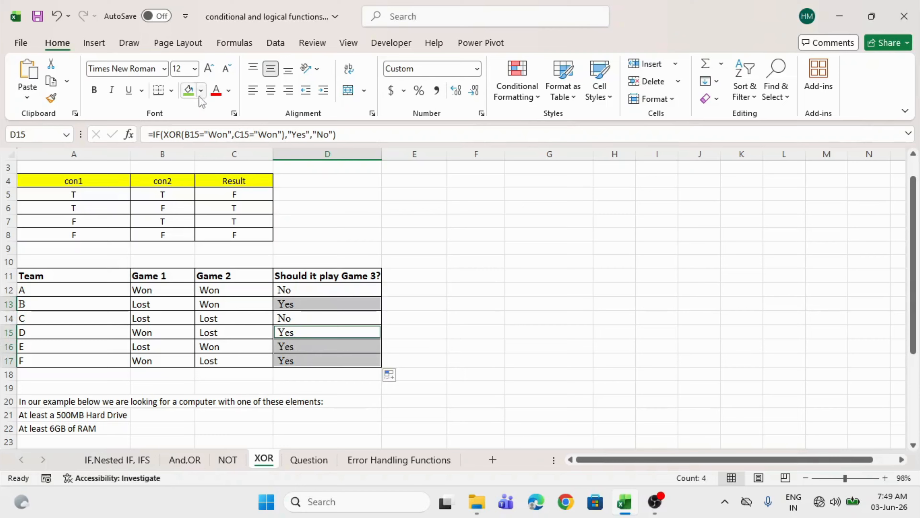
pyautogui.click(188, 90)
pyautogui.click(453, 308)
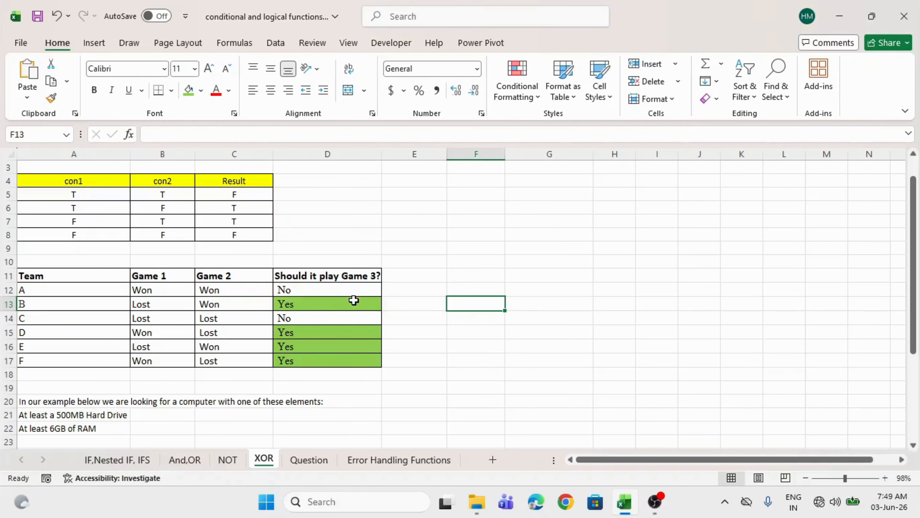
# - Examine the hard drive and RAM requirements in A20:A22 and the computer table in A25:F33
pyautogui.scroll(-6, 354, 301)
pyautogui.scroll(-1, 354, 300)
pyautogui.scroll(1, 353, 300)
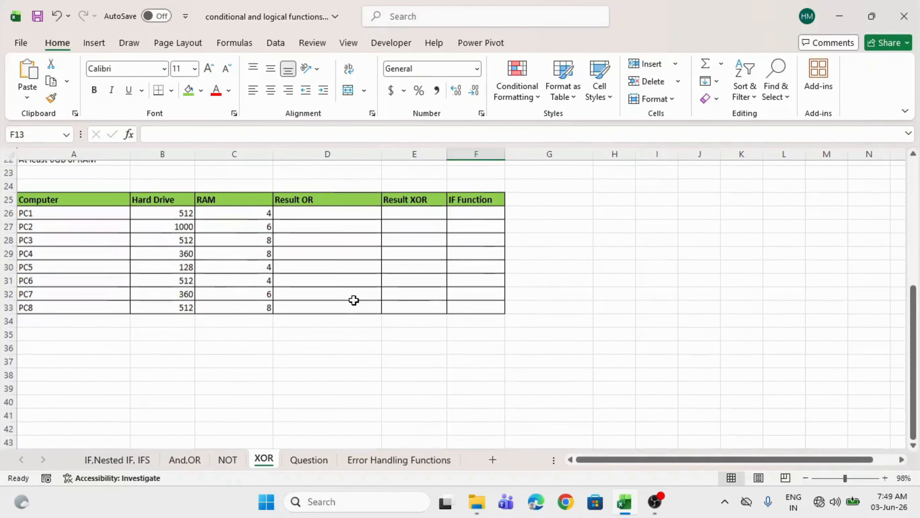
pyautogui.scroll(-1, 354, 300)
pyautogui.scroll(2, 522, 266)
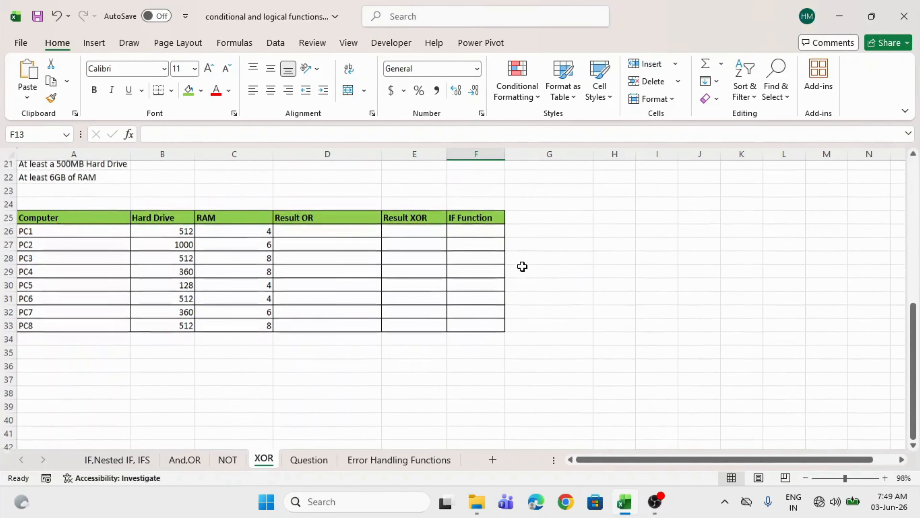
pyautogui.scroll(1, 522, 266)
pyautogui.scroll(-1, 522, 266)
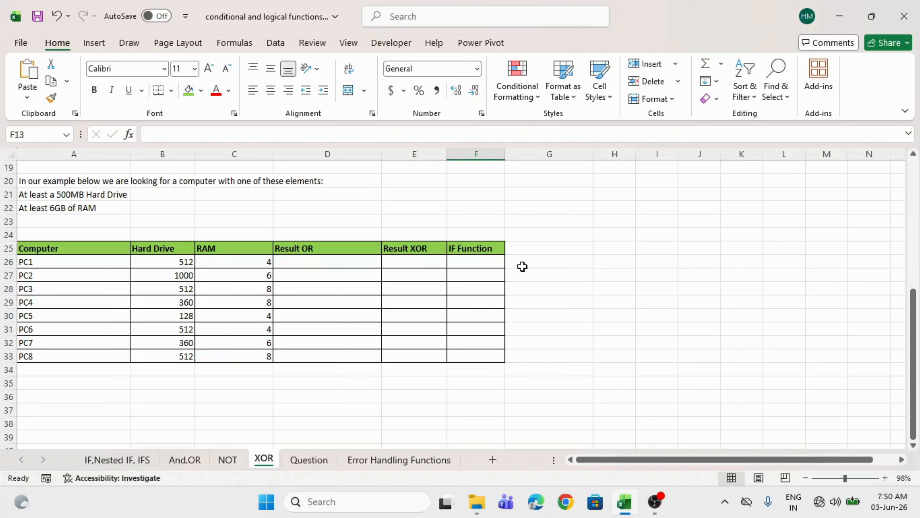
# - Enter =XOR(B26>=500,C26>=6) in E26 to test PC1's hard drive and RAM
pyautogui.click(404, 266)
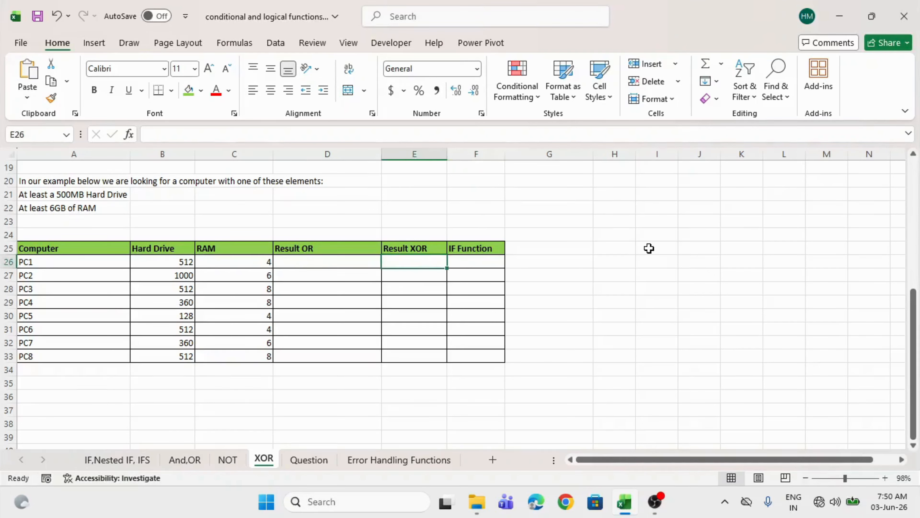
pyautogui.write('=xor')
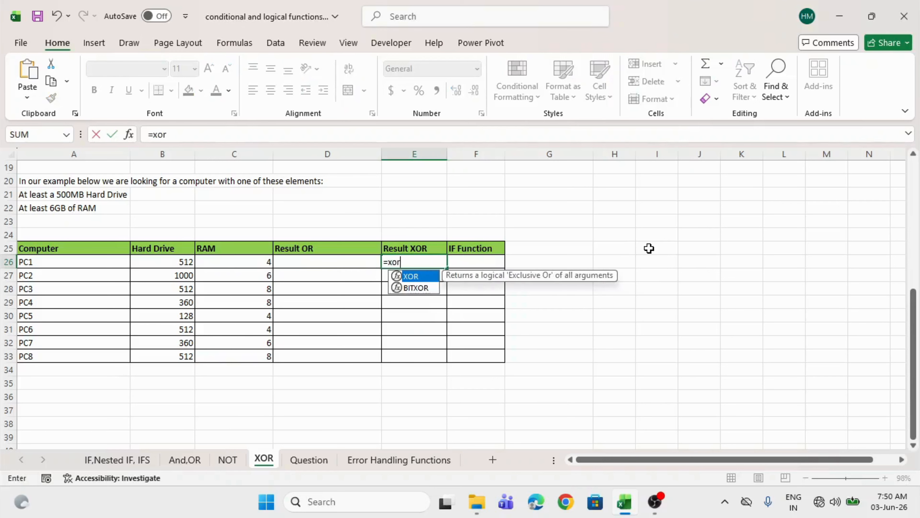
pyautogui.press('Tab')
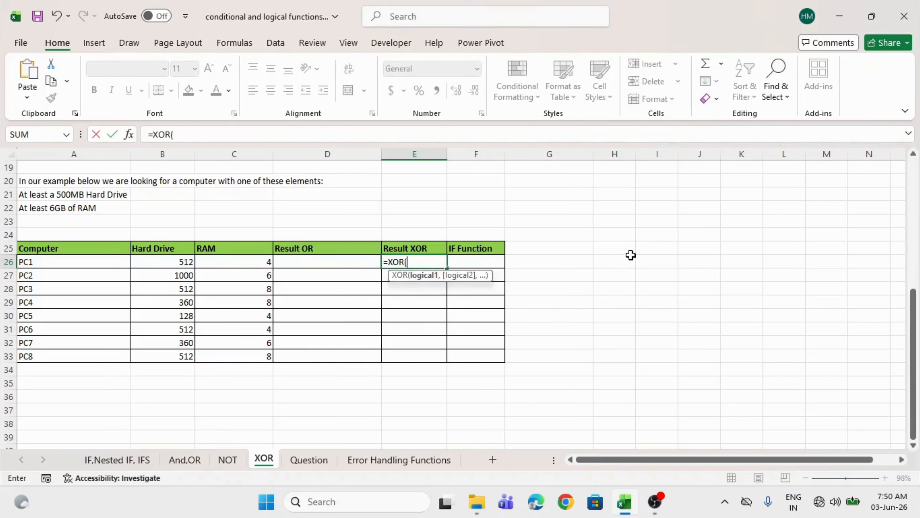
pyautogui.click(159, 262)
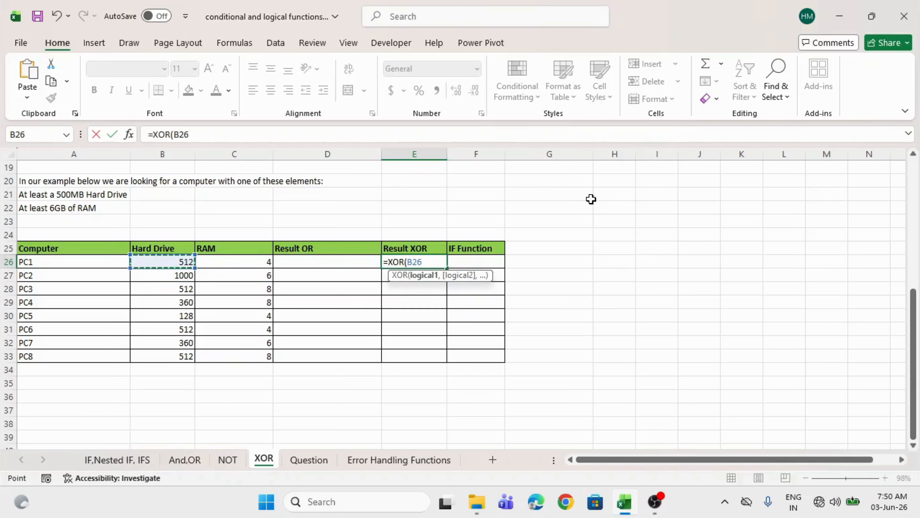
pyautogui.write('>=500,')
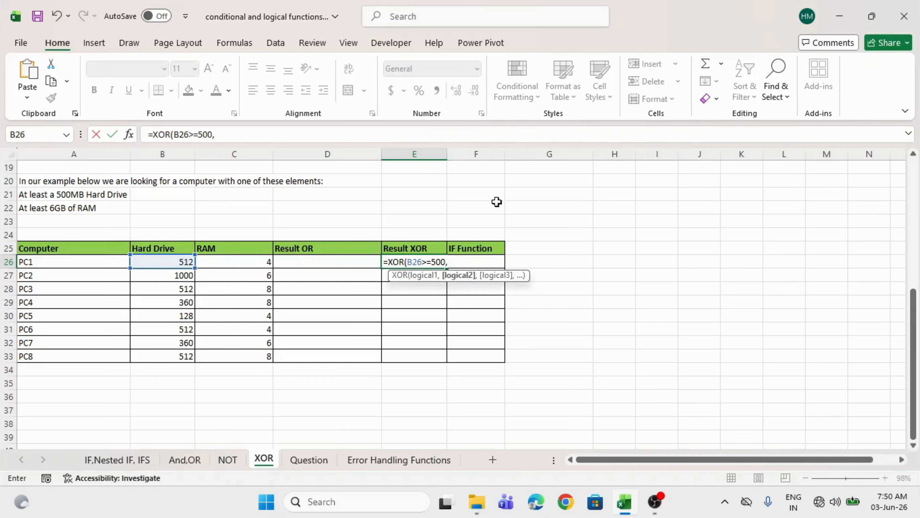
pyautogui.click(218, 263)
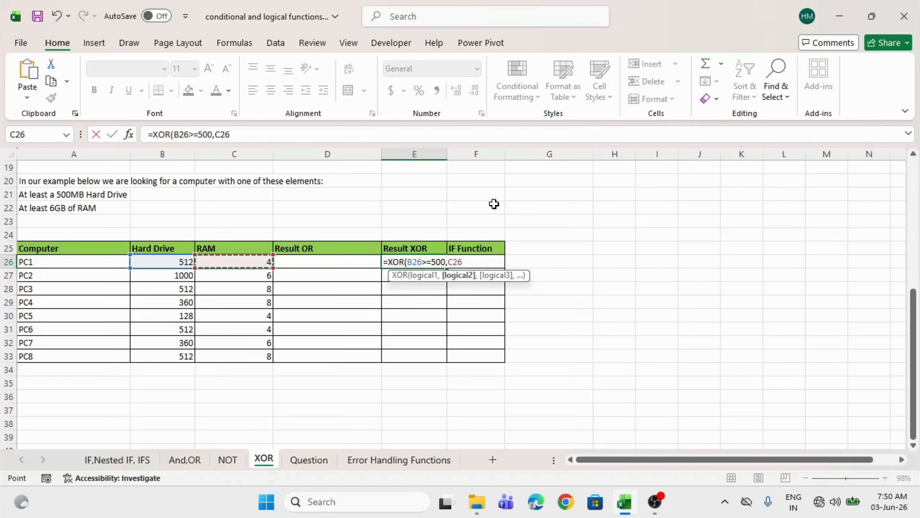
pyautogui.write('>=6')
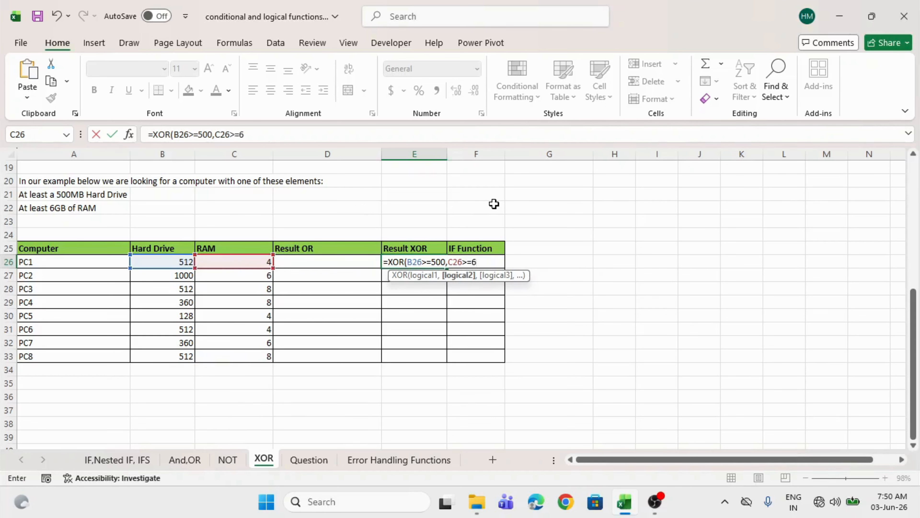
pyautogui.press('Return')
# - Copy the XOR formula from E26 down through E33 and review the Result XOR column
pyautogui.click(435, 262)
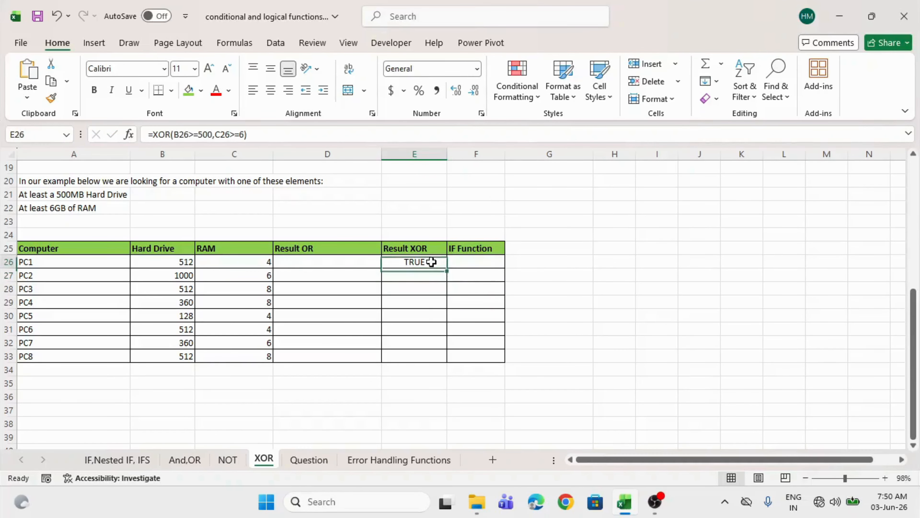
pyautogui.moveTo(447, 268); pyautogui.dragTo(447, 360)
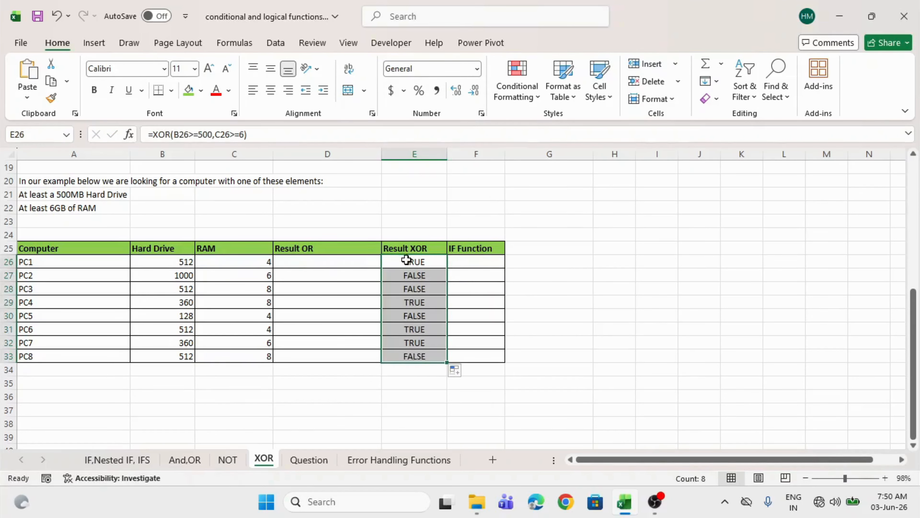
pyautogui.moveTo(400, 259); pyautogui.dragTo(395, 357)
pyautogui.scroll(-2, 429, 273)
pyautogui.scroll(2, 429, 273)
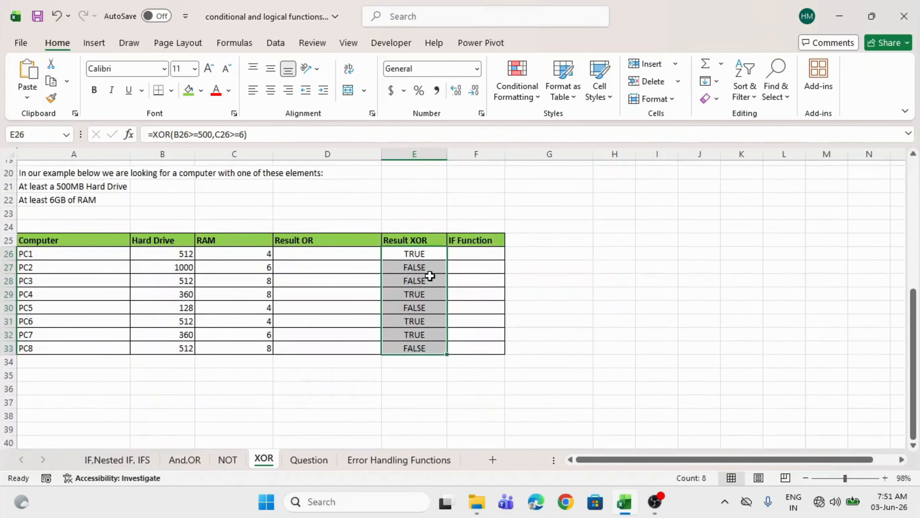
# - Change the E26 formula to =IF(XOR(B26>=500,C26>=6),"Yes","No")
pyautogui.doubleClick(402, 249)
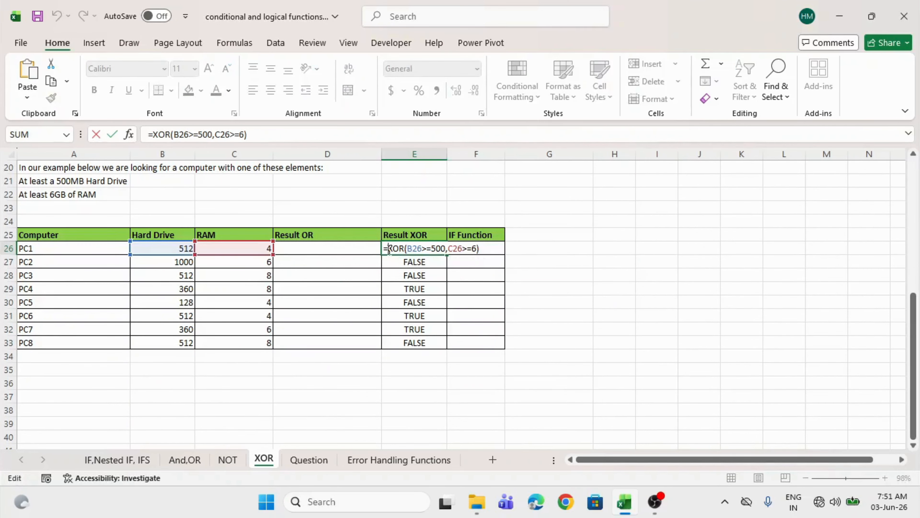
pyautogui.write('IF(')
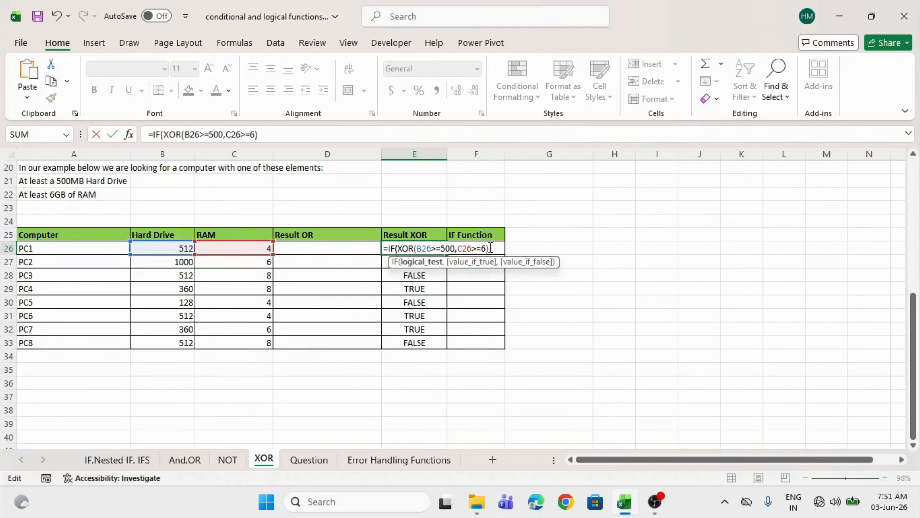
pyautogui.write(',"Yes')
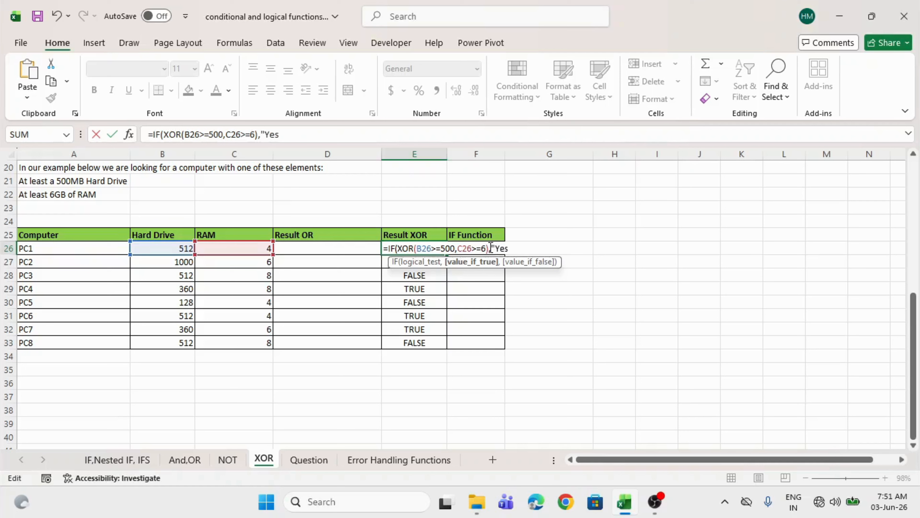
pyautogui.write('","')
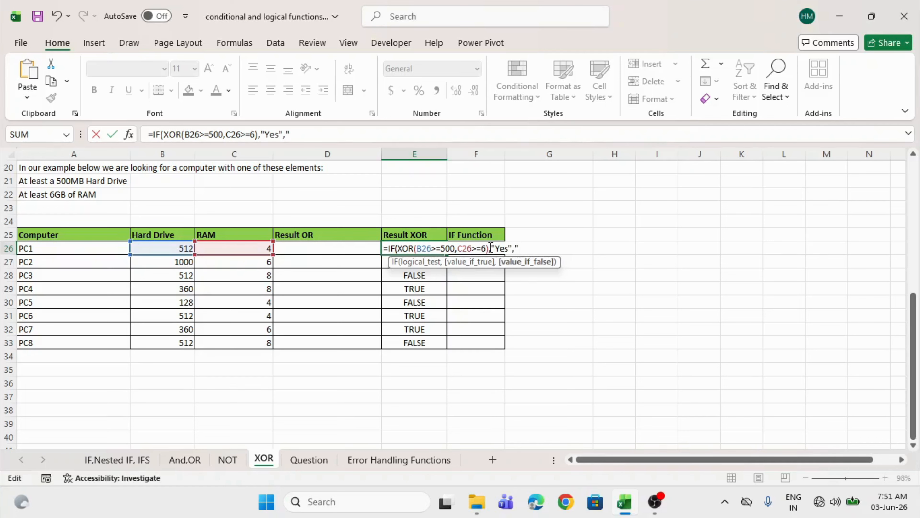
pyautogui.write('No"')
pyautogui.press('Return')
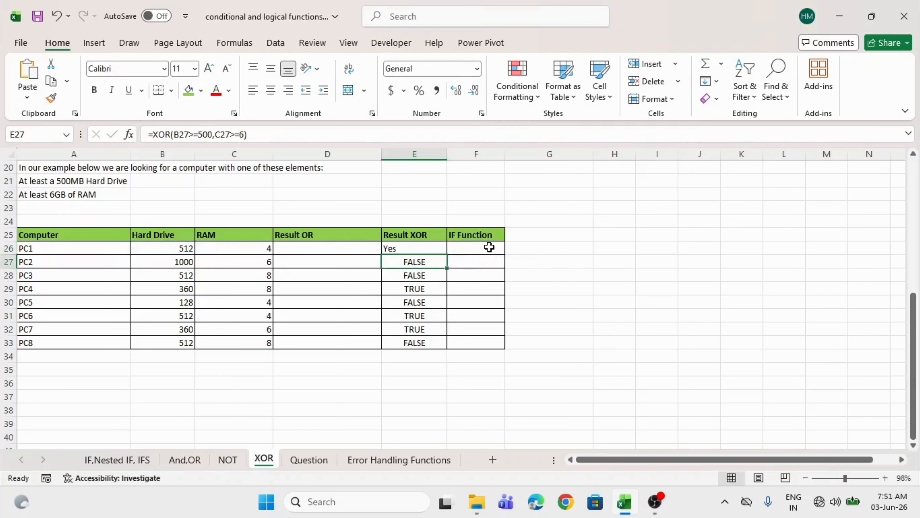
# - Copy the IF and XOR formula from E26 down through E33 and check PC1's row
pyautogui.click(427, 243)
pyautogui.doubleClick(446, 256)
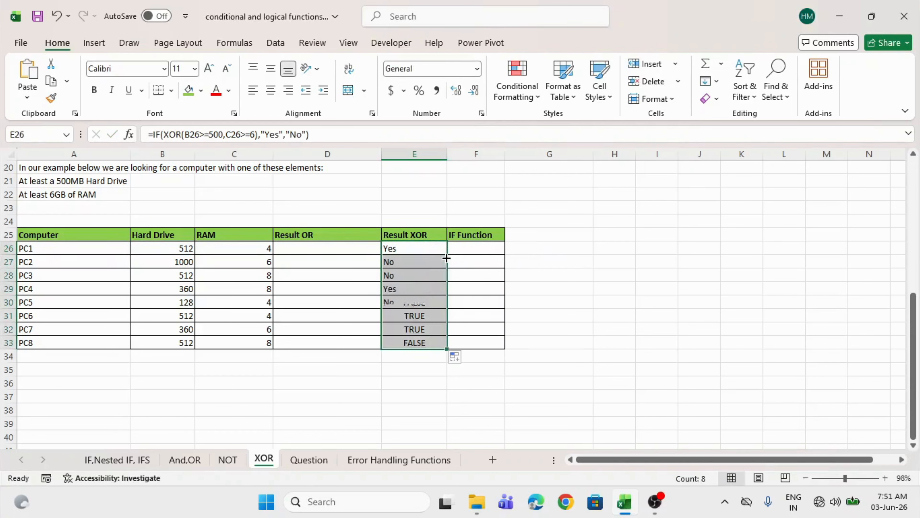
pyautogui.moveTo(400, 261); pyautogui.dragTo(395, 292)
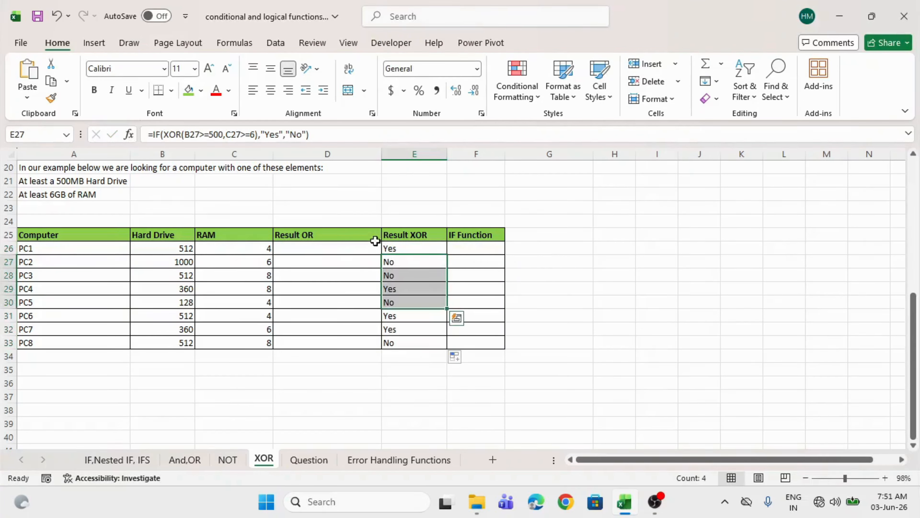
pyautogui.click(6, 248)
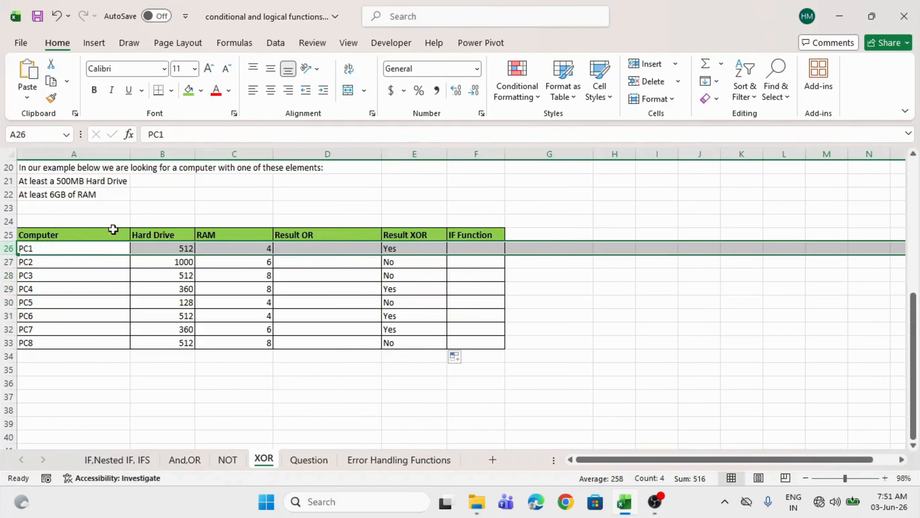
# - Compare the Result XOR answers for PC1, PC4, PC6 and PC7 with the hard drive and RAM values in the computer table
pyautogui.click(400, 251)
pyautogui.click(169, 249)
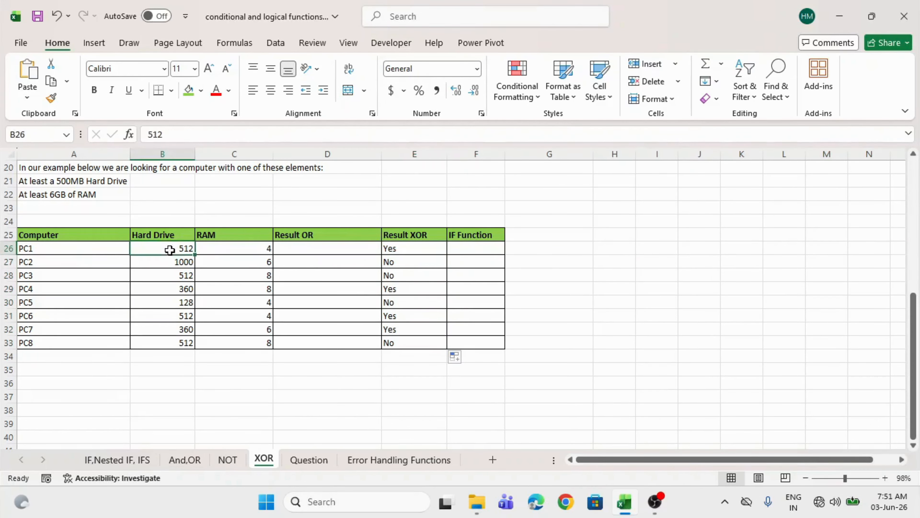
pyautogui.click(249, 247)
pyautogui.moveTo(171, 245)
pyautogui.mouseDown()
pyautogui.moveTo(211, 245)
pyautogui.moveTo(170, 248)
pyautogui.mouseUp()
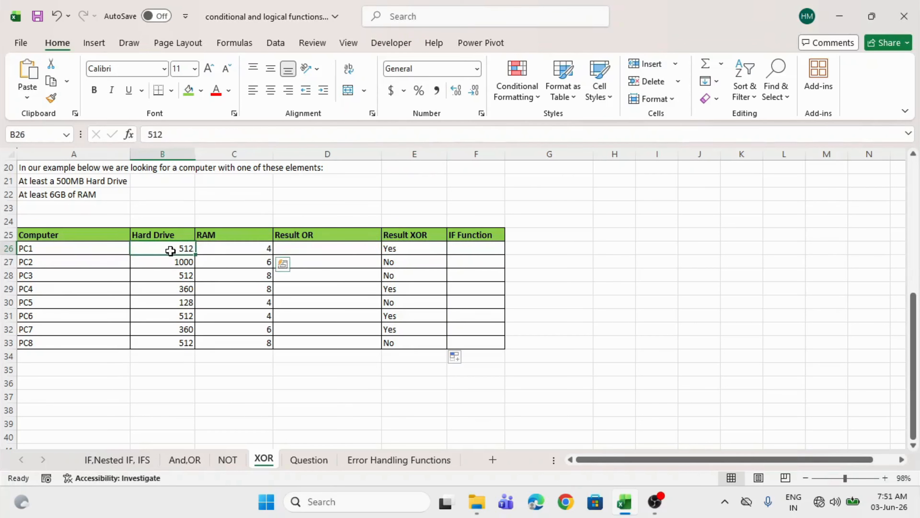
pyautogui.click(395, 291)
pyautogui.moveTo(390, 317); pyautogui.dragTo(397, 330)
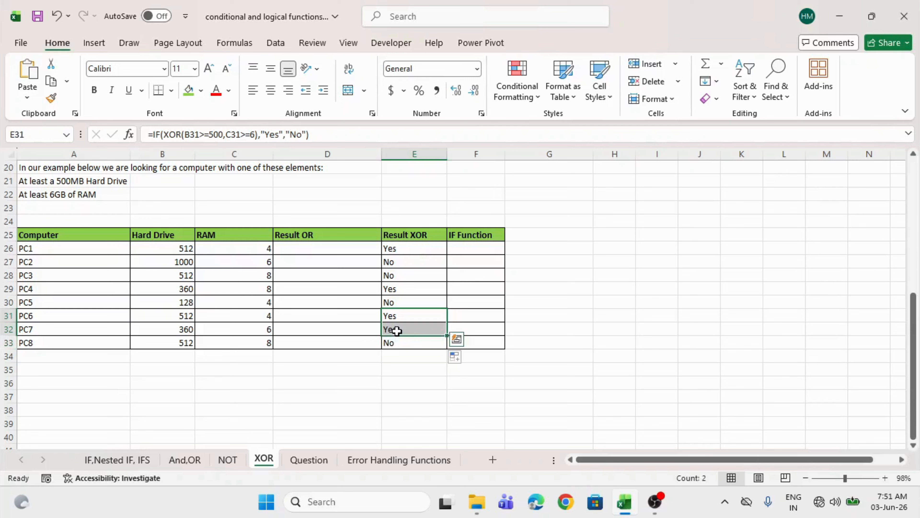
pyautogui.click(418, 380)
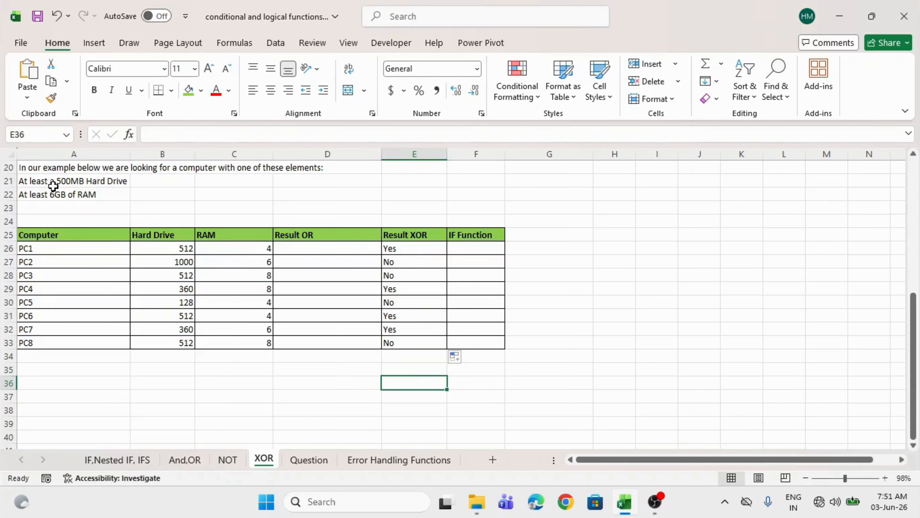
pyautogui.moveTo(69, 228); pyautogui.dragTo(411, 339)
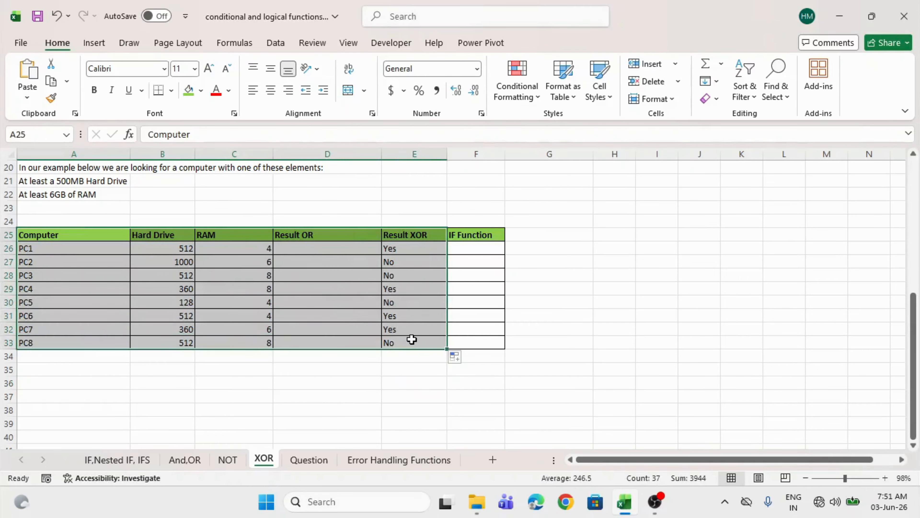
# - Open the Question worksheet with the IF, AND and OR credit exercise
pyautogui.click(308, 459)
pyautogui.scroll(-4, 312, 220)
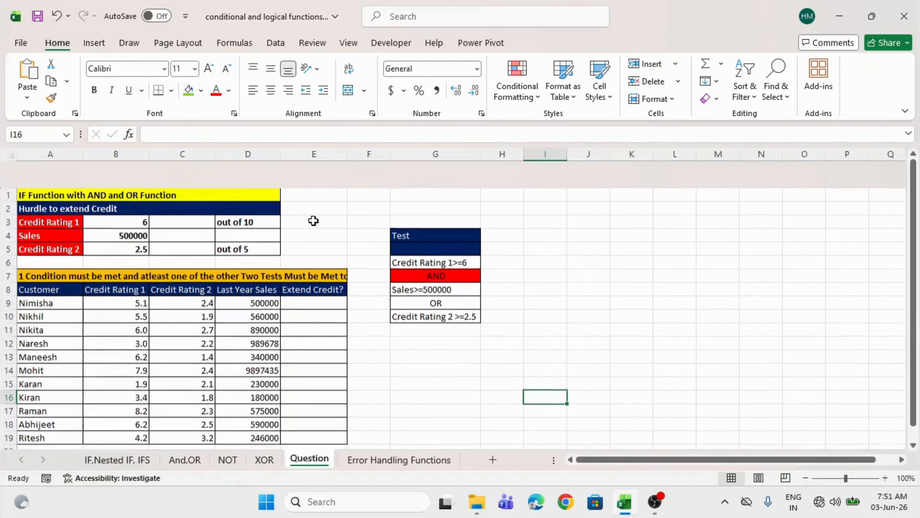
pyautogui.scroll(4, 314, 220)
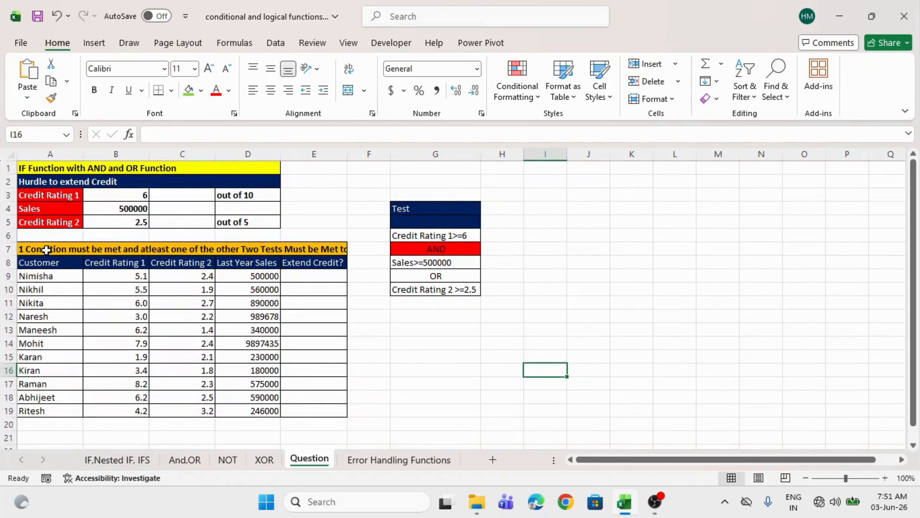
# - Examine the credit hurdle criteria in rows 3 to 5: Credit Rating 1, Sales and Credit Rating 2
pyautogui.click(52, 198)
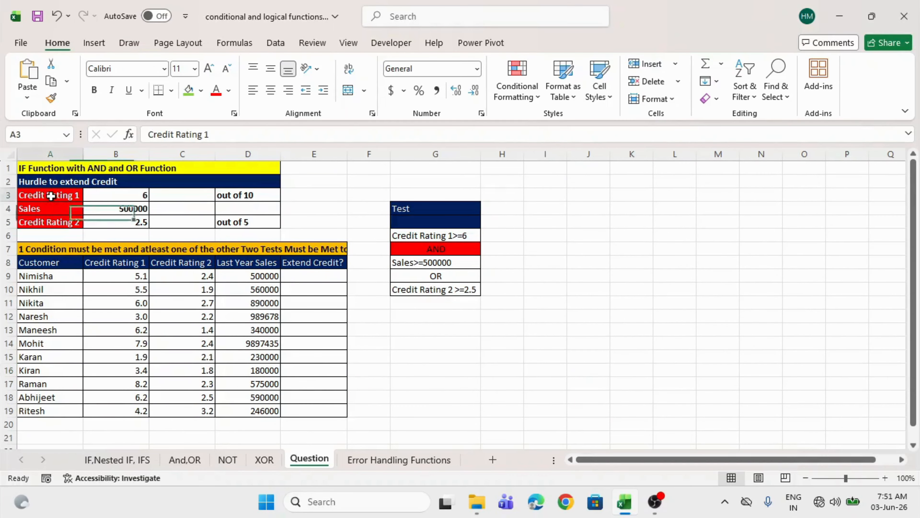
pyautogui.click(109, 194)
pyautogui.click(232, 196)
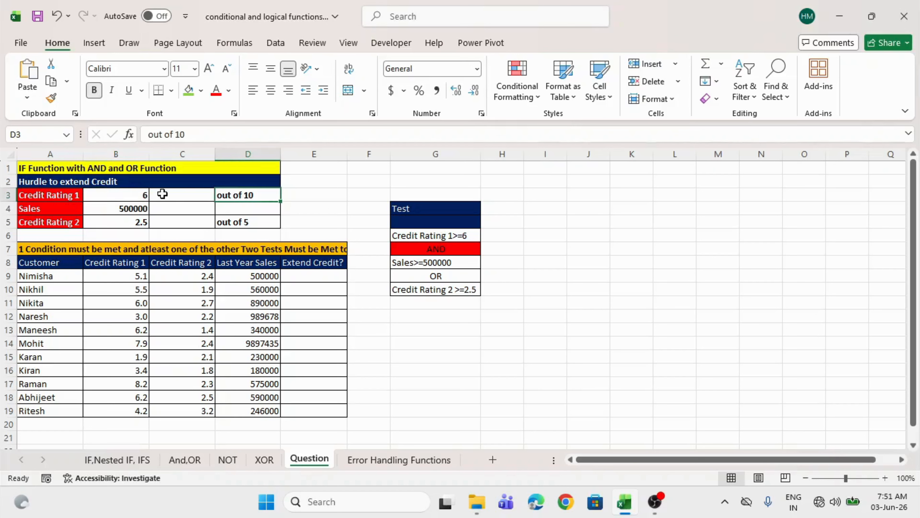
pyautogui.click(130, 197)
pyautogui.click(74, 211)
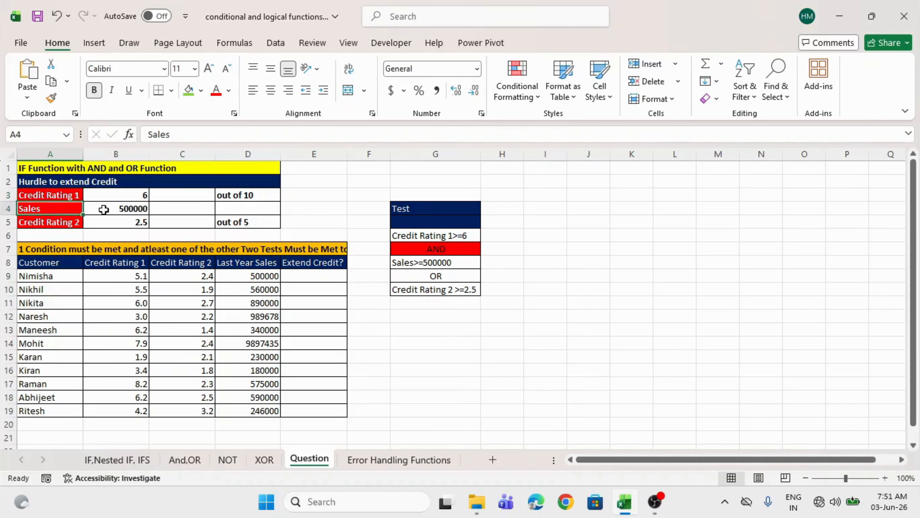
pyautogui.click(110, 209)
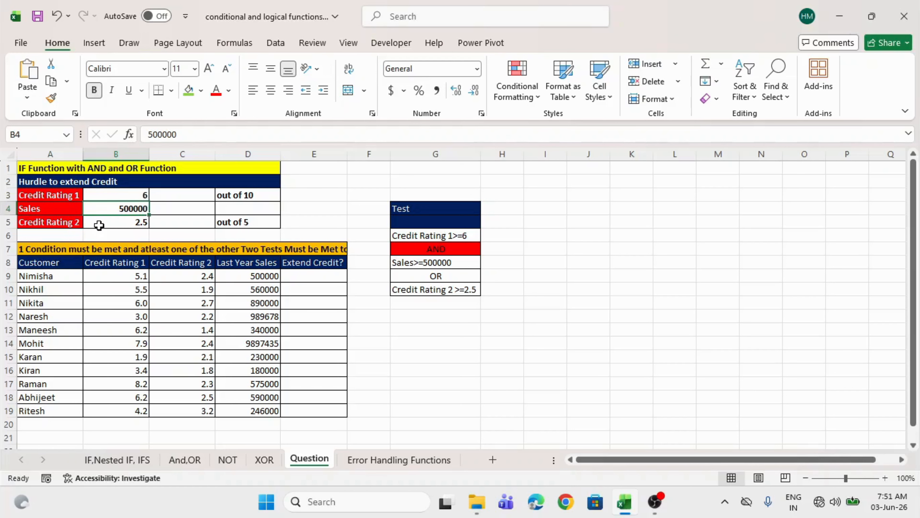
pyautogui.click(106, 225)
pyautogui.moveTo(106, 225); pyautogui.dragTo(230, 221)
pyautogui.click(226, 221)
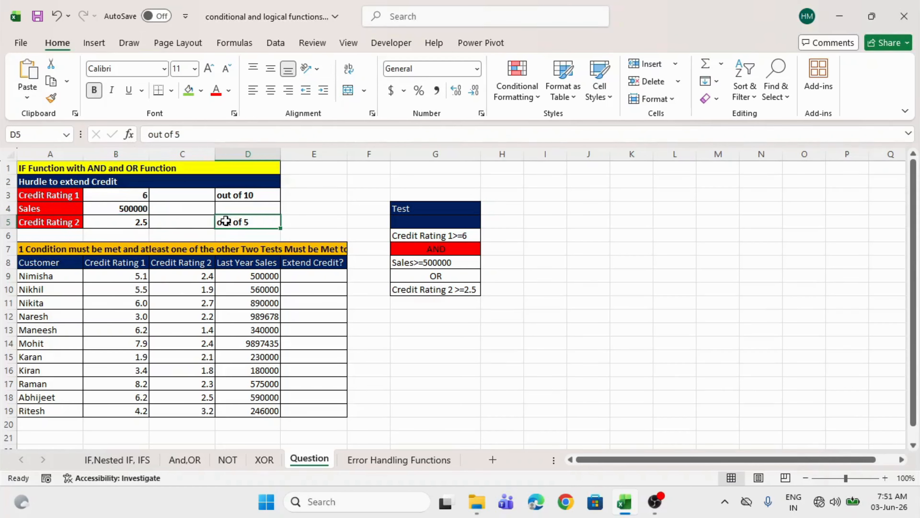
pyautogui.click(139, 222)
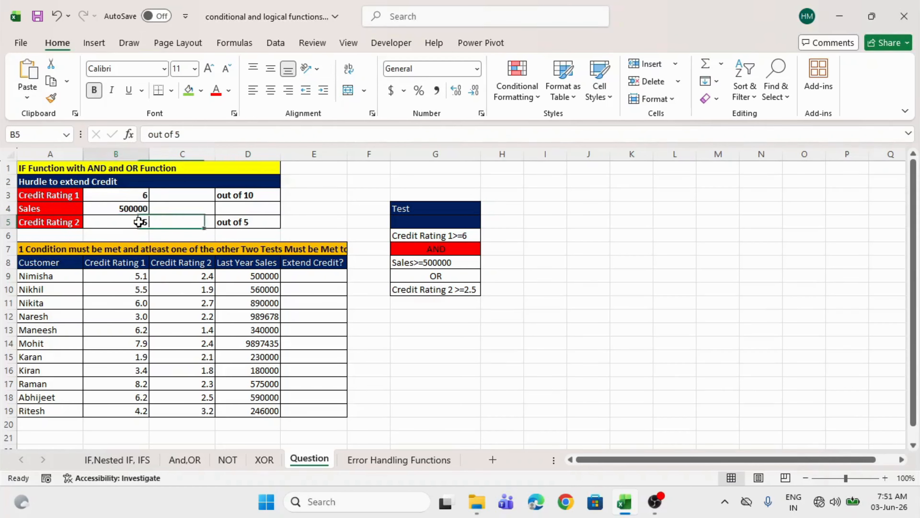
# - Examine the customer table from A8 to E19, reading the first customer's ratings, last year sales and Extend Credit cell
pyautogui.click(325, 278)
pyautogui.moveTo(40, 263); pyautogui.dragTo(331, 408)
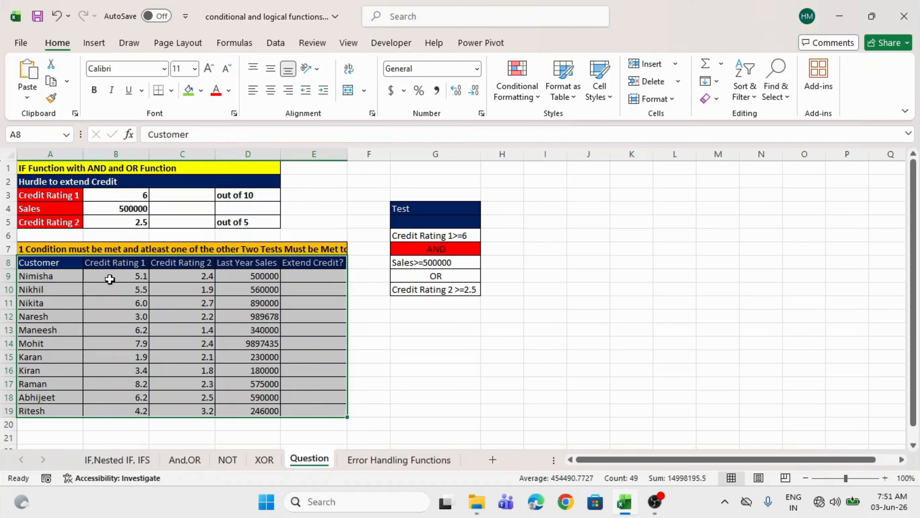
pyautogui.click(121, 275)
pyautogui.click(176, 275)
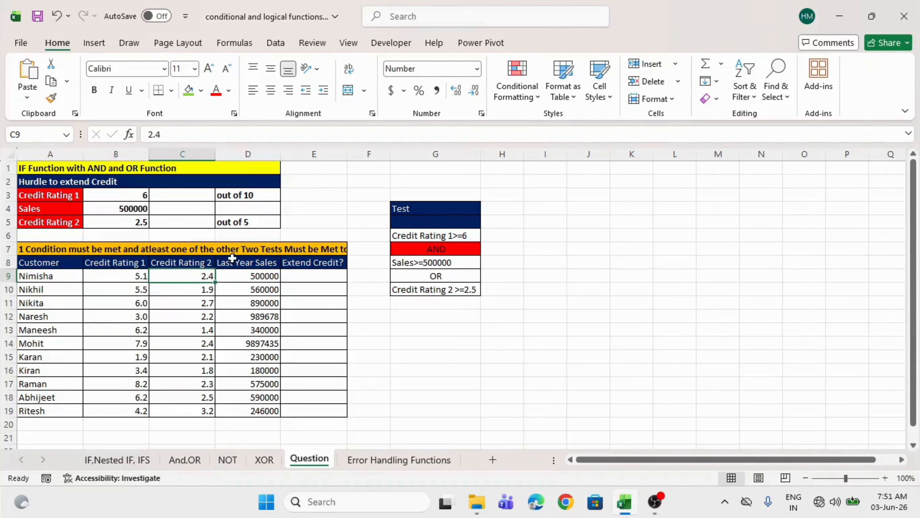
pyautogui.click(275, 272)
pyautogui.click(318, 274)
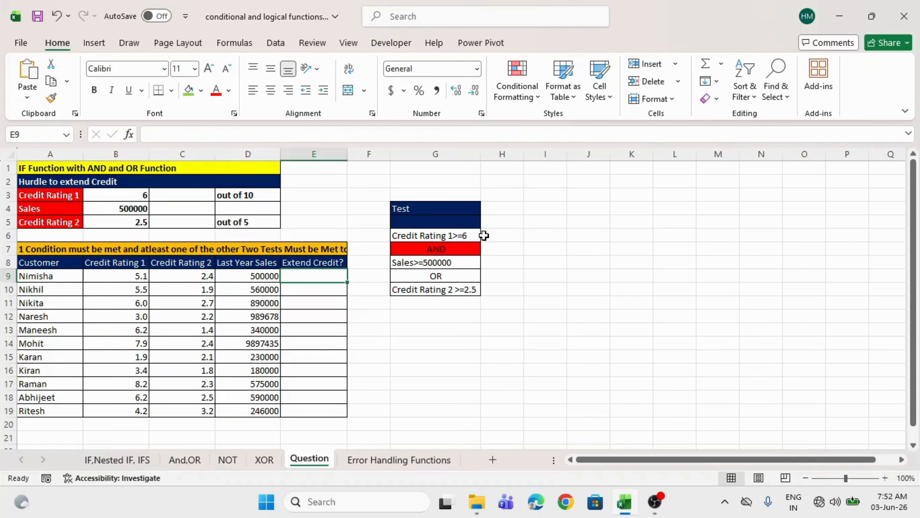
# - Read the AND and OR test conditions in column G and compare them with the first customer's ratings and sales
pyautogui.click(450, 235)
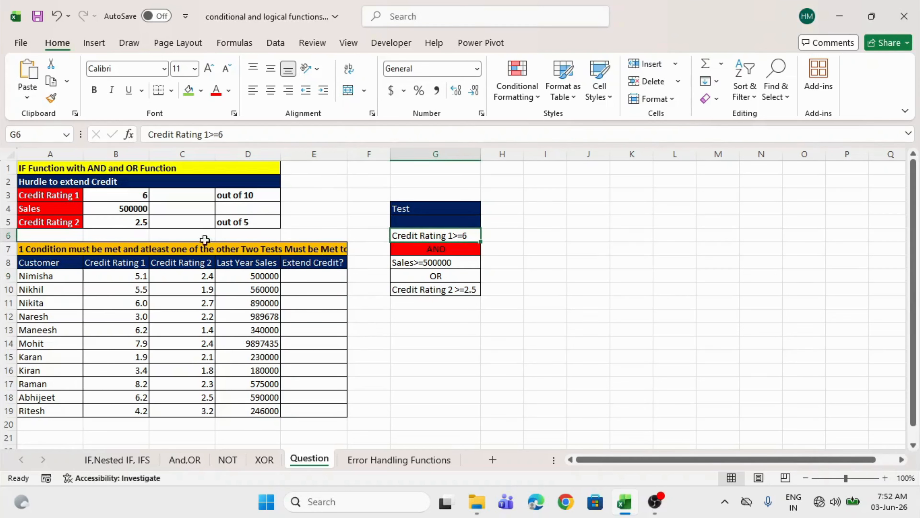
pyautogui.click(111, 196)
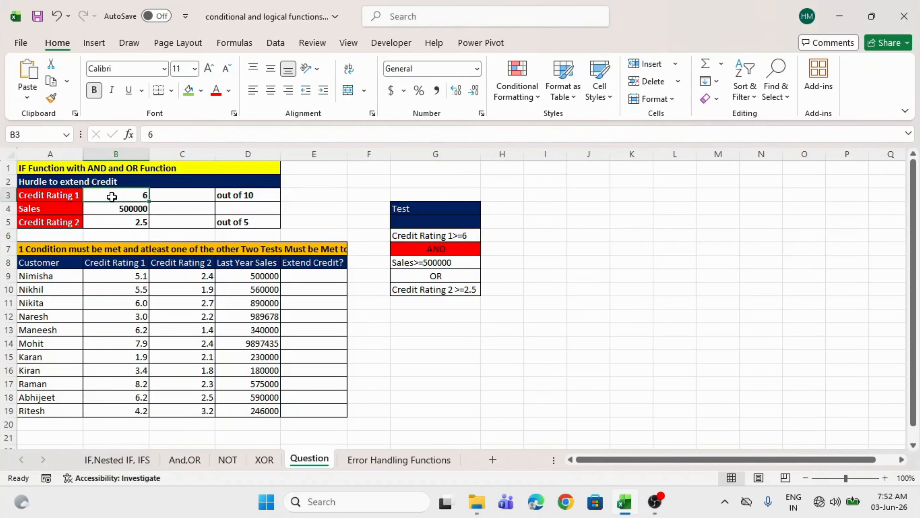
pyautogui.click(141, 277)
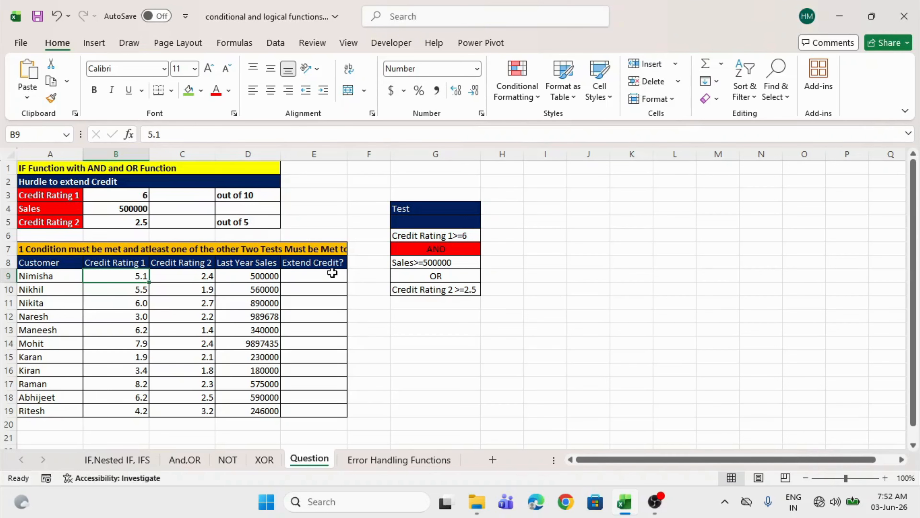
pyautogui.click(422, 318)
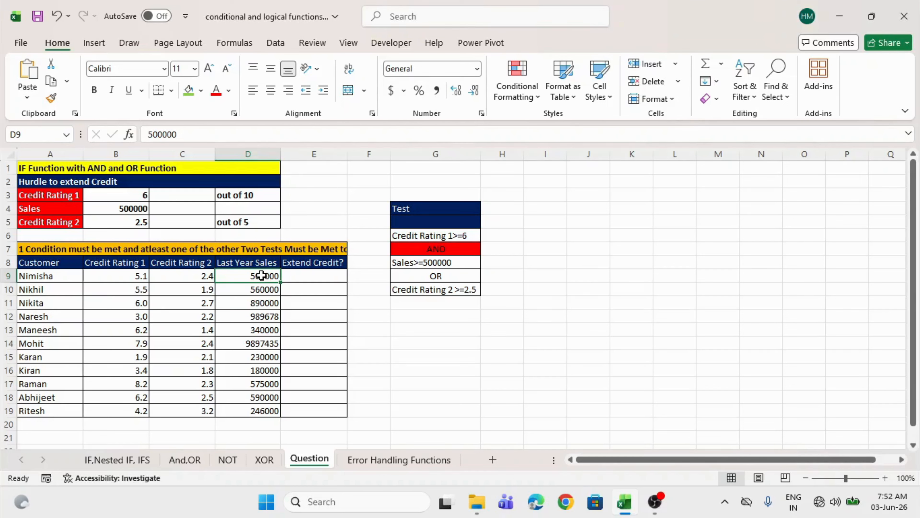
pyautogui.click(195, 274)
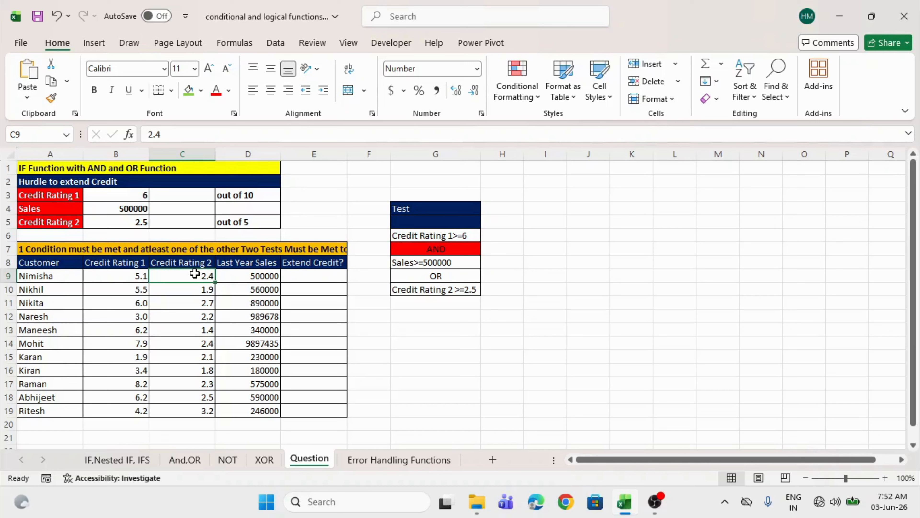
pyautogui.click(423, 262)
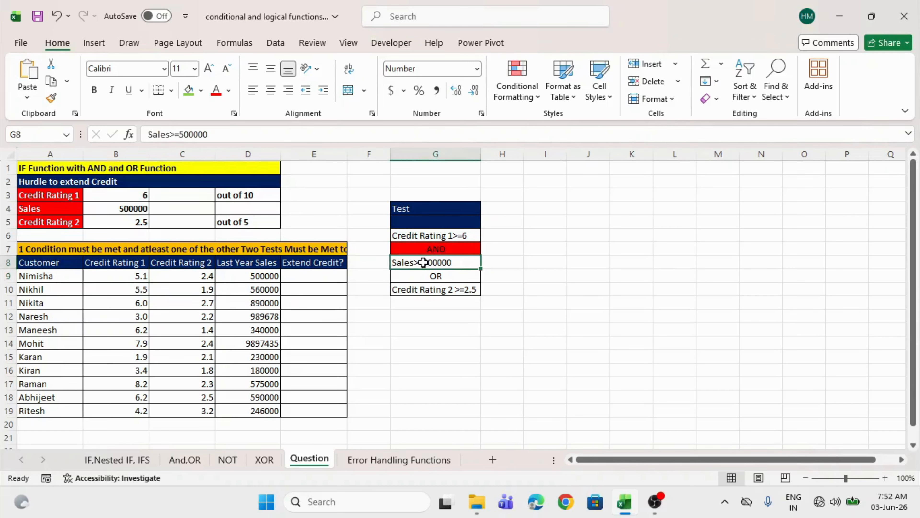
pyautogui.moveTo(423, 262); pyautogui.dragTo(424, 289)
# - Start the Extend Credit formula in E9 with an AND function whose first condition is B9>=B3
pyautogui.click(320, 276)
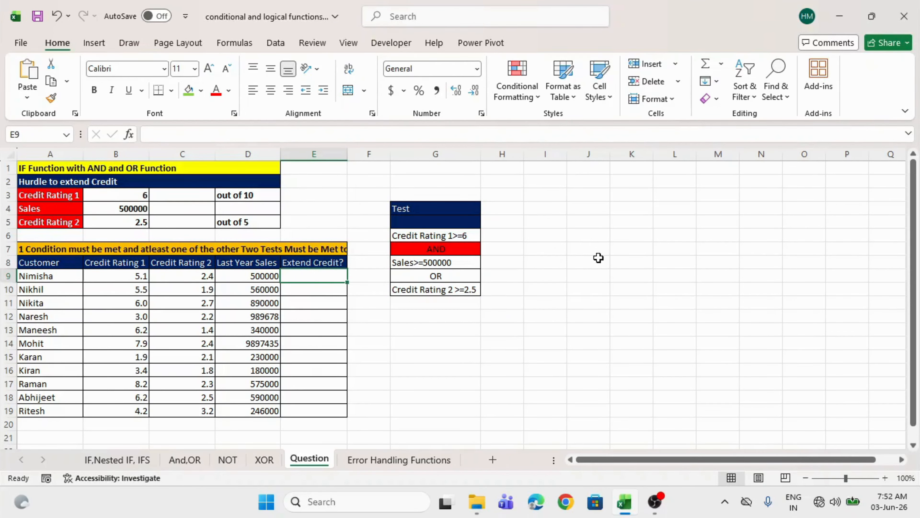
pyautogui.write('=an')
pyautogui.press('Tab')
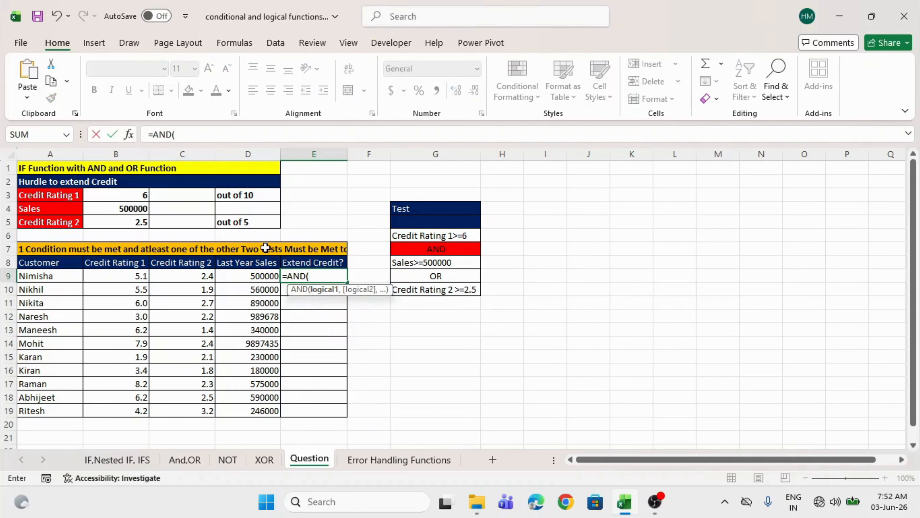
pyautogui.click(109, 275)
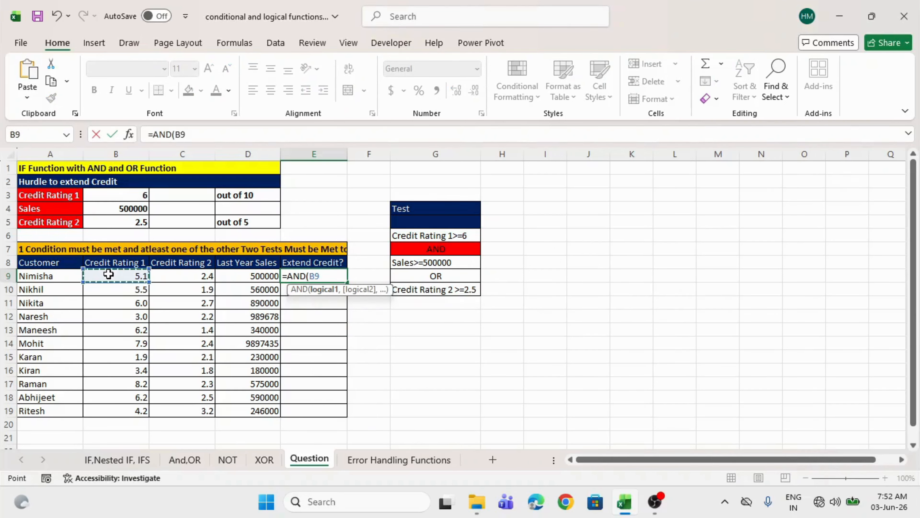
pyautogui.write('>=')
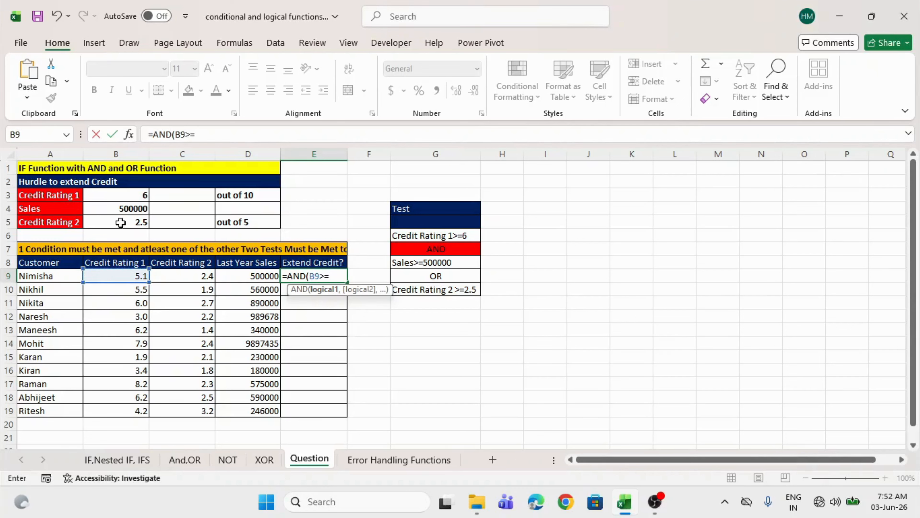
pyautogui.click(121, 193)
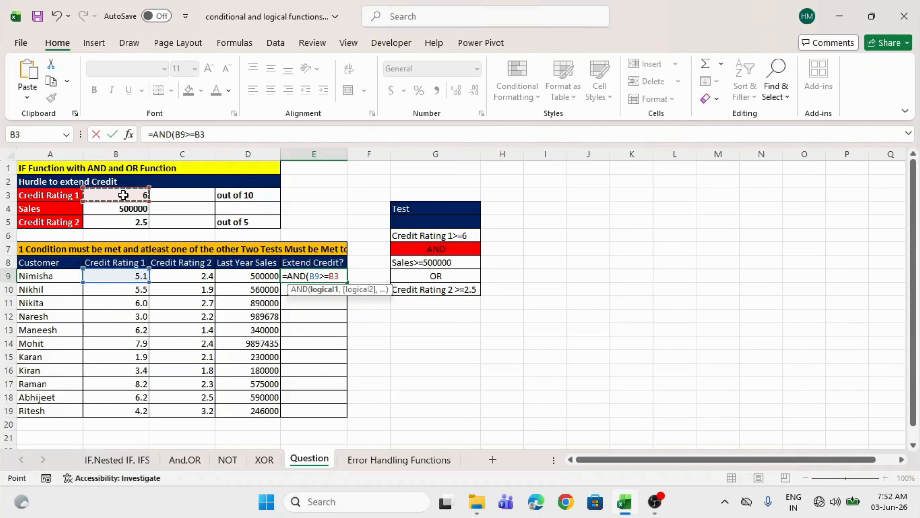
# - Complete the E9 formula with a nested OR as =AND(B9>=B3,OR(D9>=500000,C9>=B5))
pyautogui.write(',OR(')
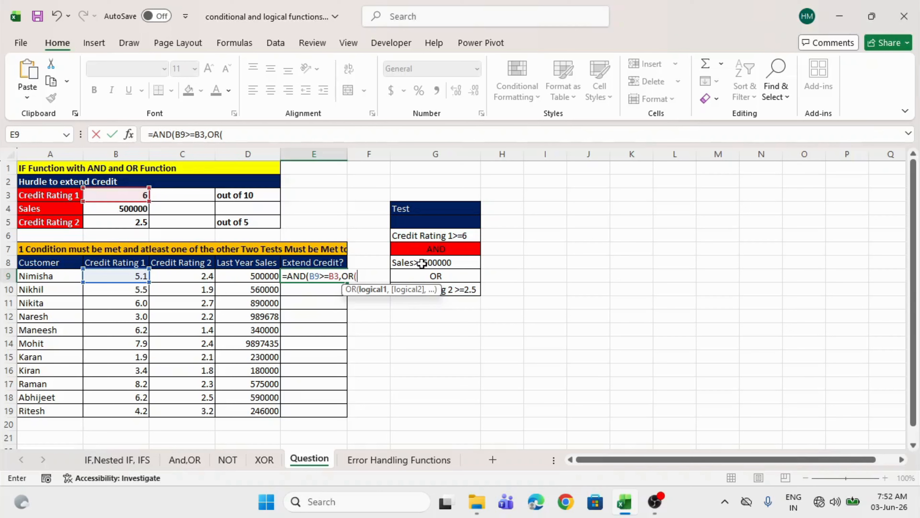
pyautogui.click(254, 276)
pyautogui.write('>')
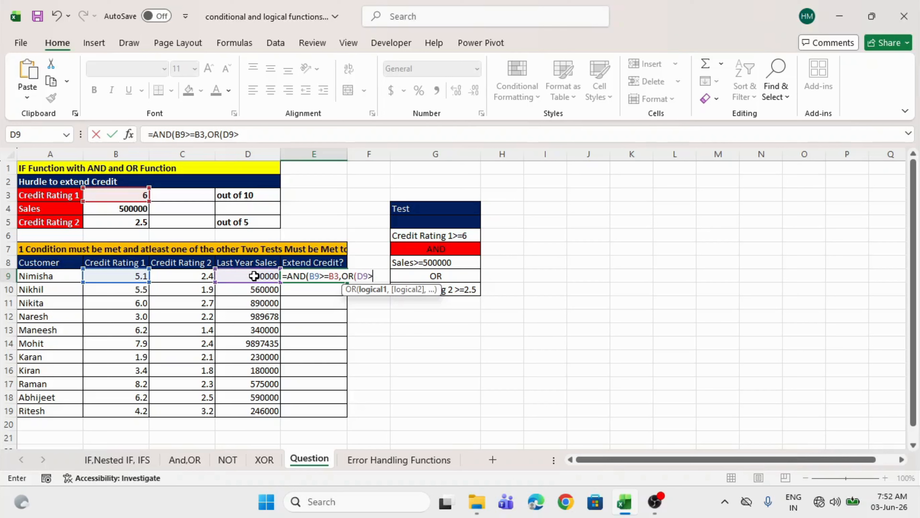
pyautogui.write('=500000,')
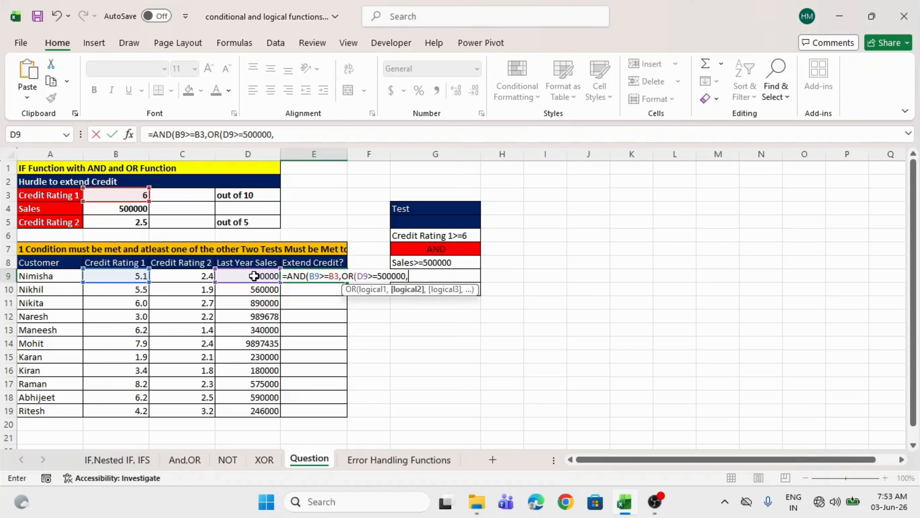
pyautogui.click(197, 276)
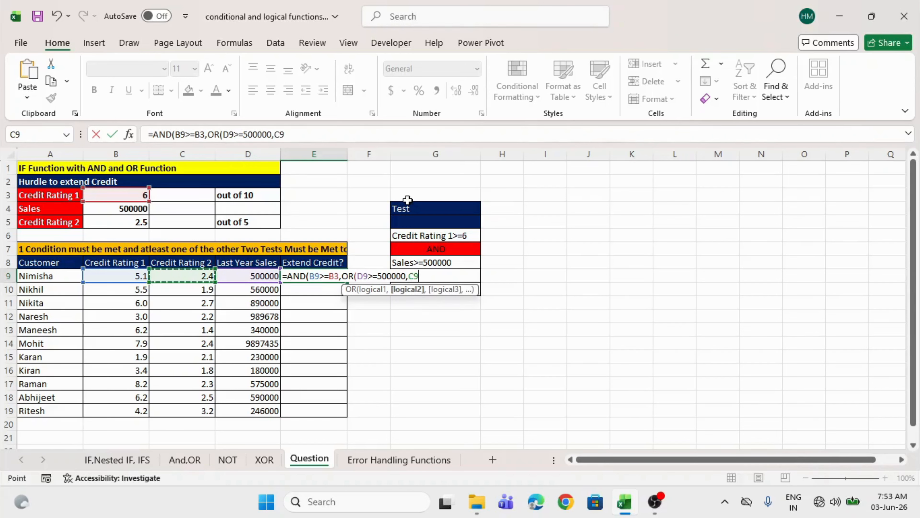
pyautogui.write('>=')
pyautogui.click(125, 221)
pyautogui.write(')')
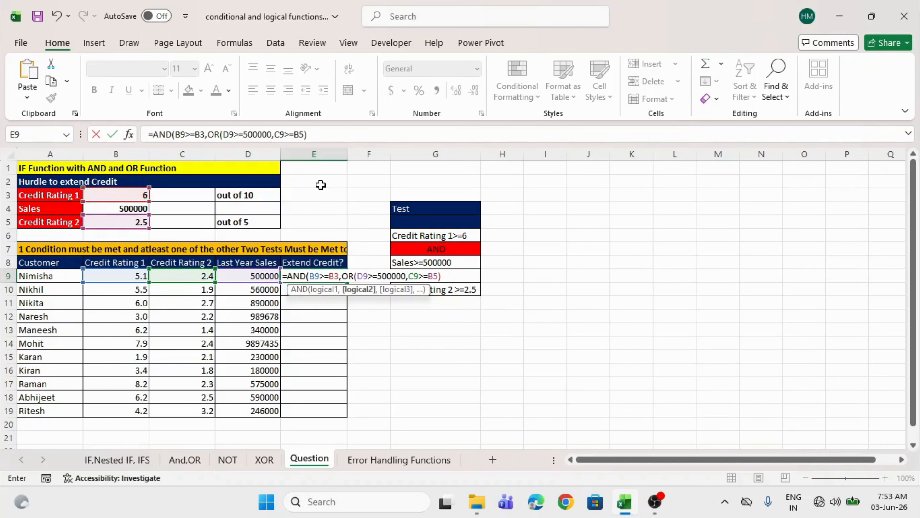
pyautogui.press('Return')
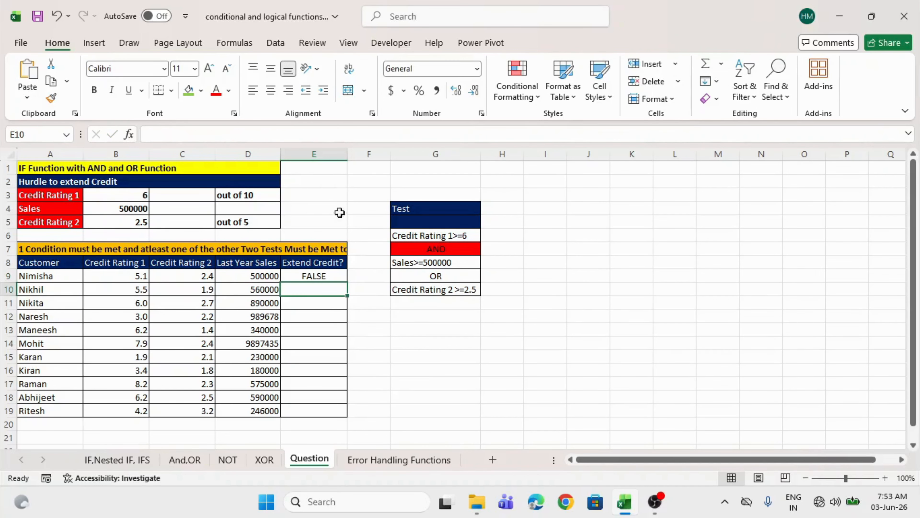
# - Copy the AND and OR formula from E9 down through E19
pyautogui.click(314, 276)
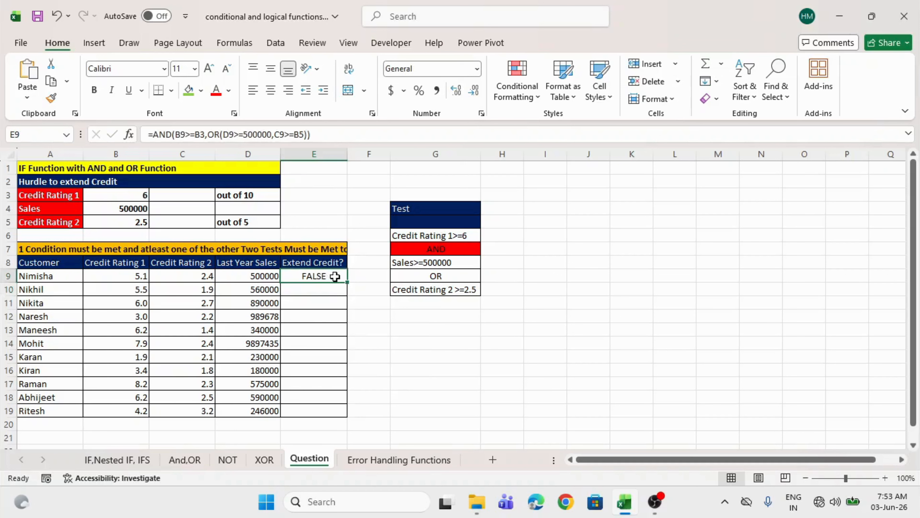
pyautogui.doubleClick(347, 284)
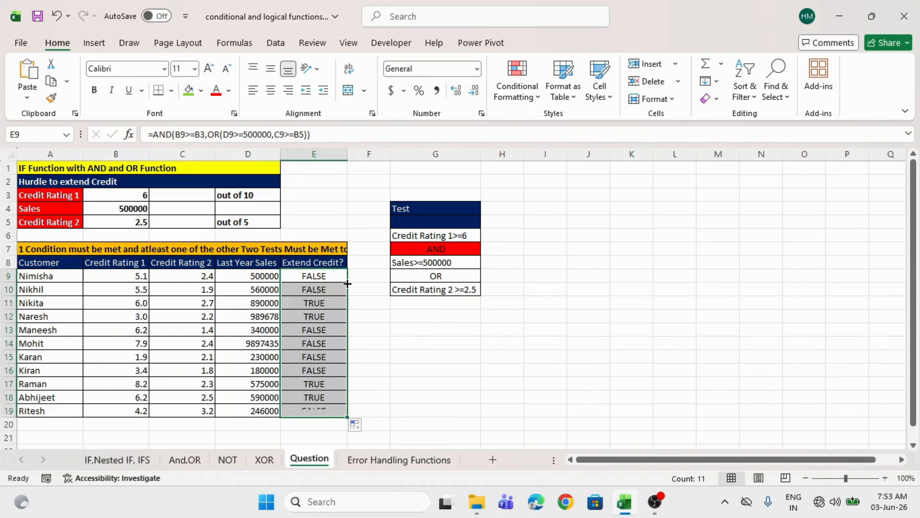
# - Compare the Extend Credit results in E9 and E11 with those customers' ratings and sales and the hurdle values
pyautogui.click(323, 277)
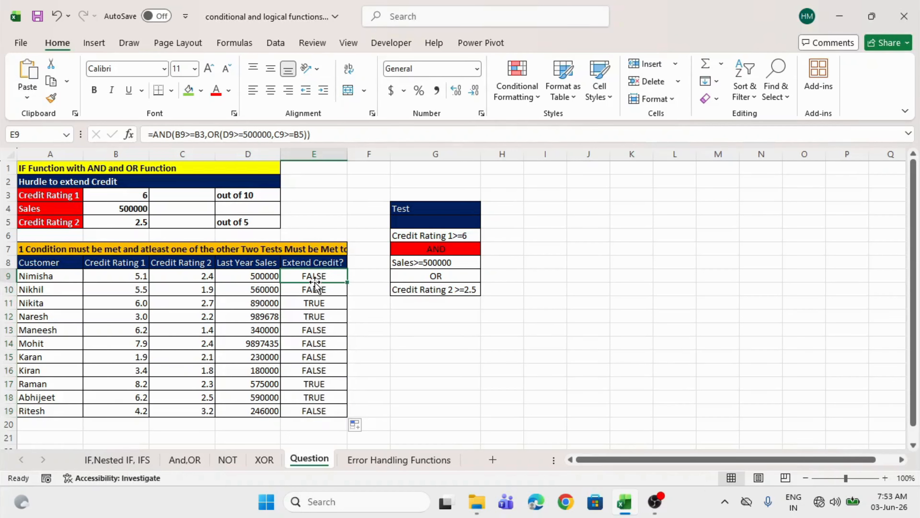
pyautogui.click(126, 276)
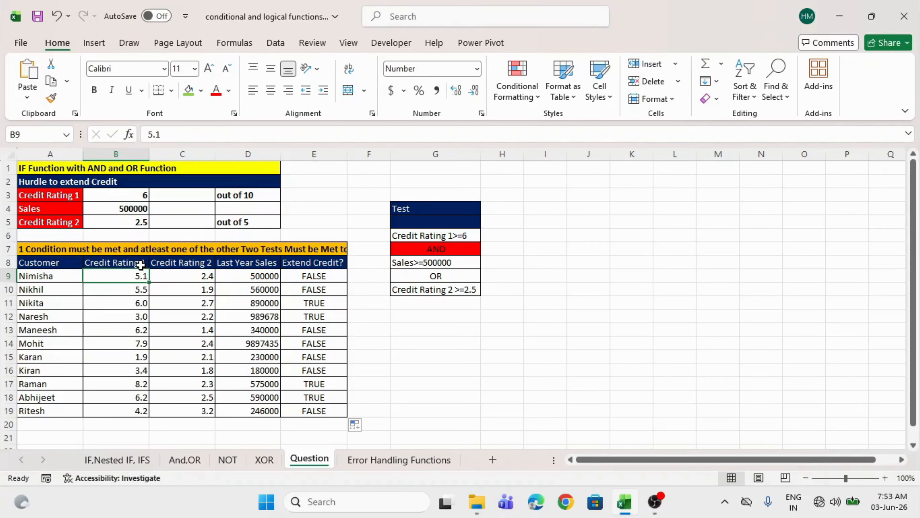
pyautogui.click(138, 196)
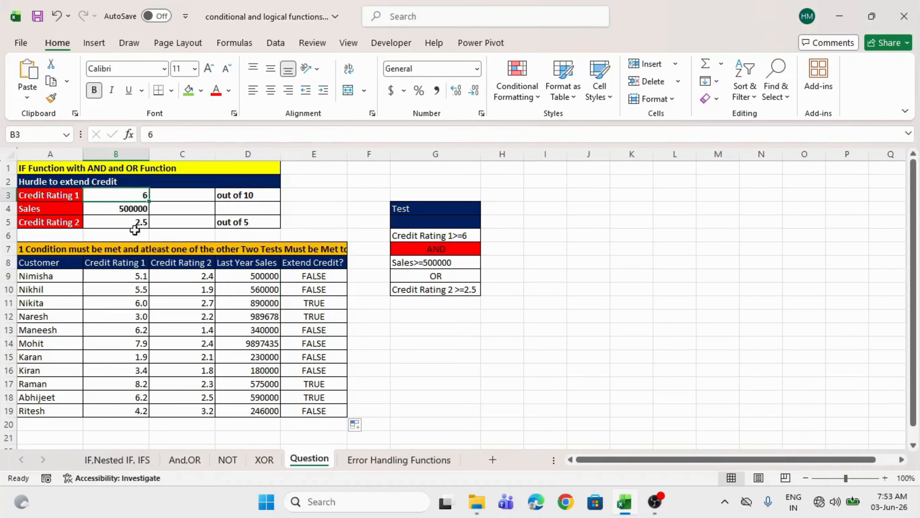
pyautogui.click(121, 275)
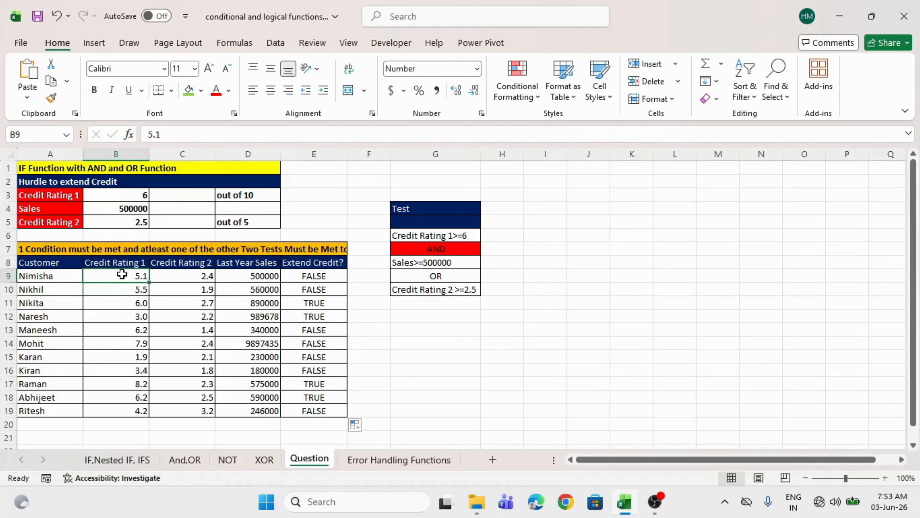
pyautogui.click(308, 276)
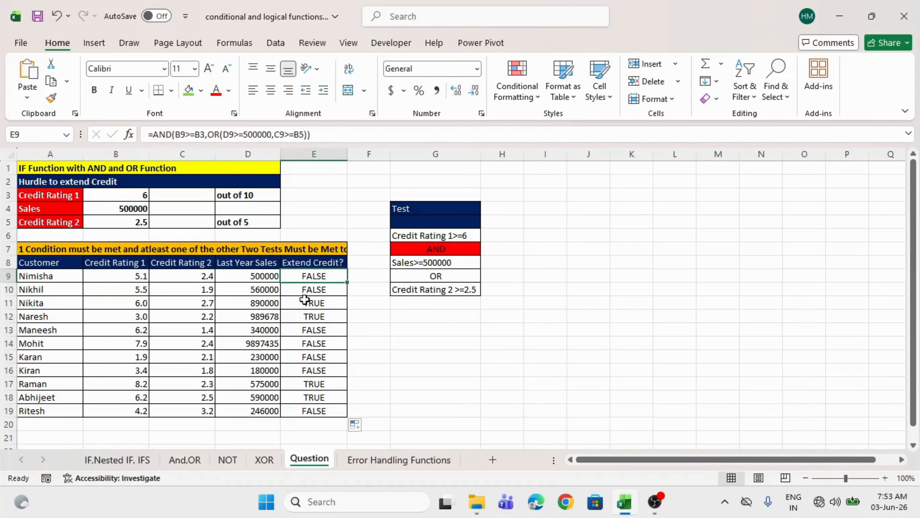
pyautogui.moveTo(305, 299); pyautogui.dragTo(107, 302)
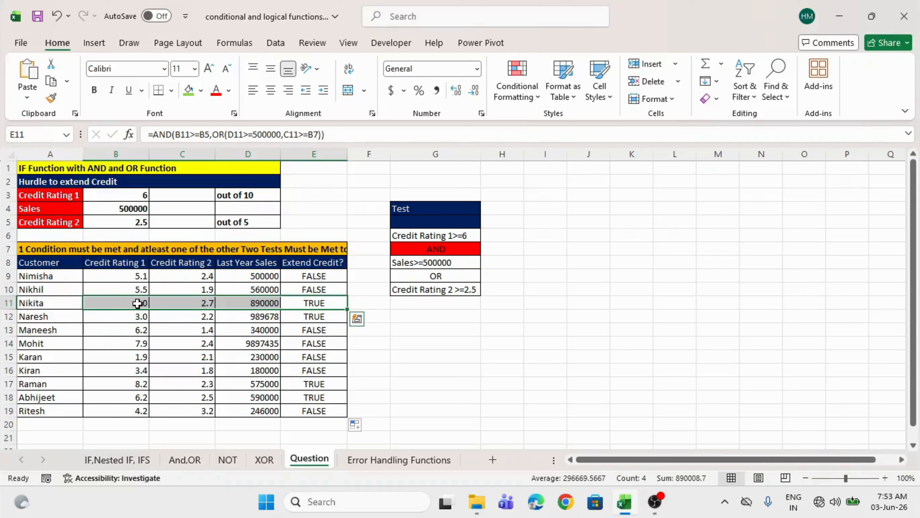
pyautogui.click(197, 303)
pyautogui.moveTo(240, 303)
pyautogui.mouseDown()
pyautogui.moveTo(203, 306)
pyautogui.moveTo(255, 303)
pyautogui.mouseUp()
pyautogui.click(436, 262)
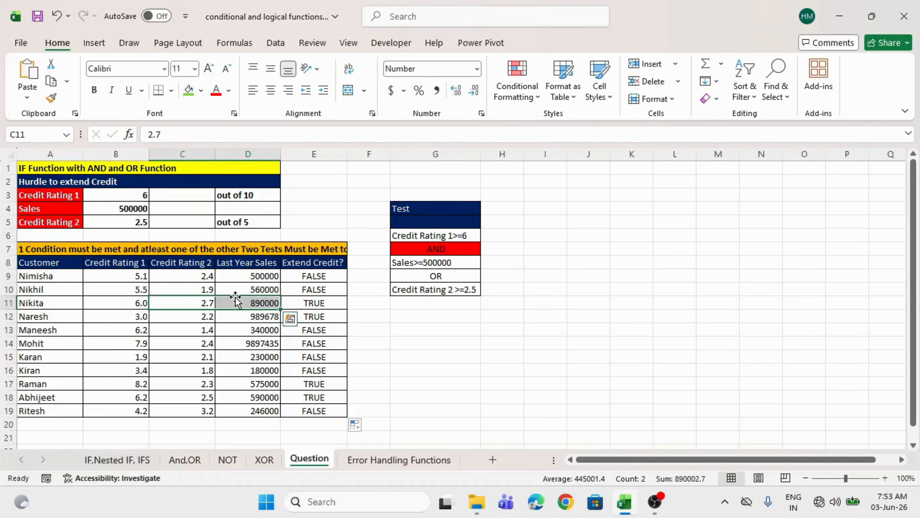
pyautogui.click(302, 306)
# - Wrap the E9 formula in an IF function that returns "Yes" when the AND/OR test is met and "No" otherwise
pyautogui.doubleClick(306, 275)
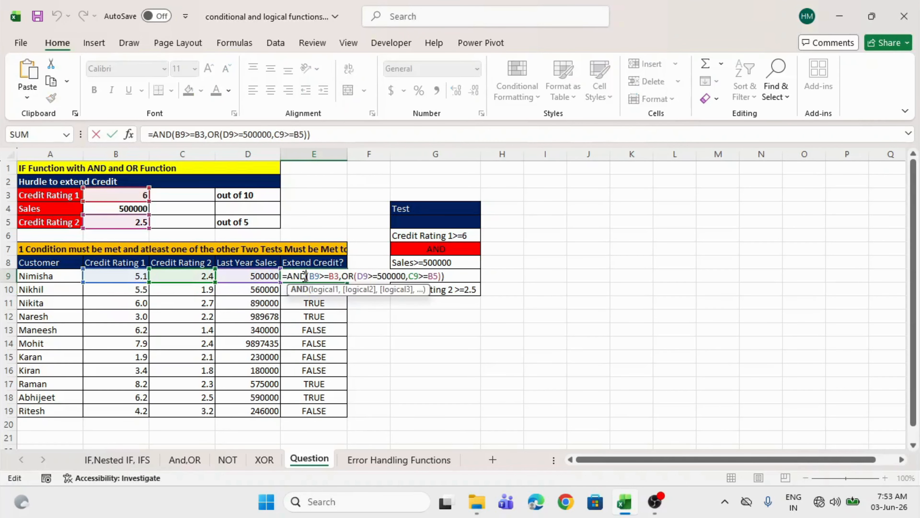
pyautogui.click(291, 276)
pyautogui.write('IF(')
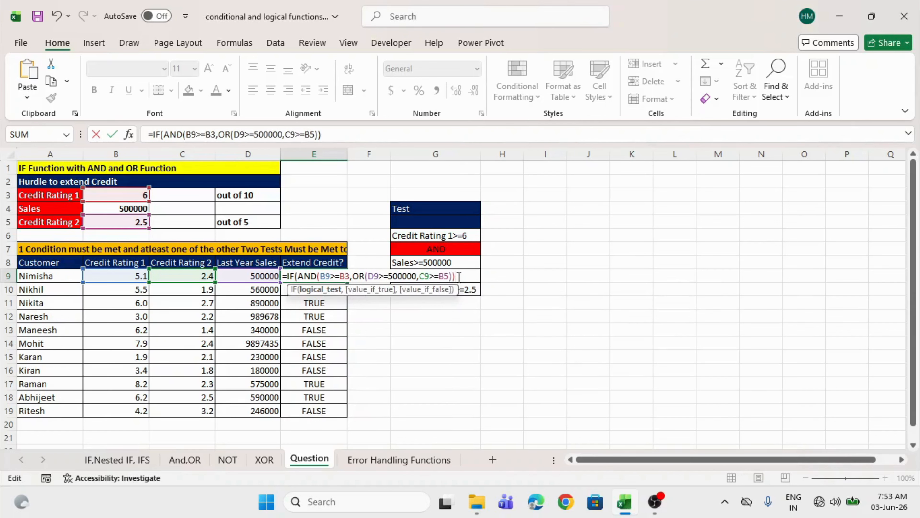
pyautogui.write(',"Yes')
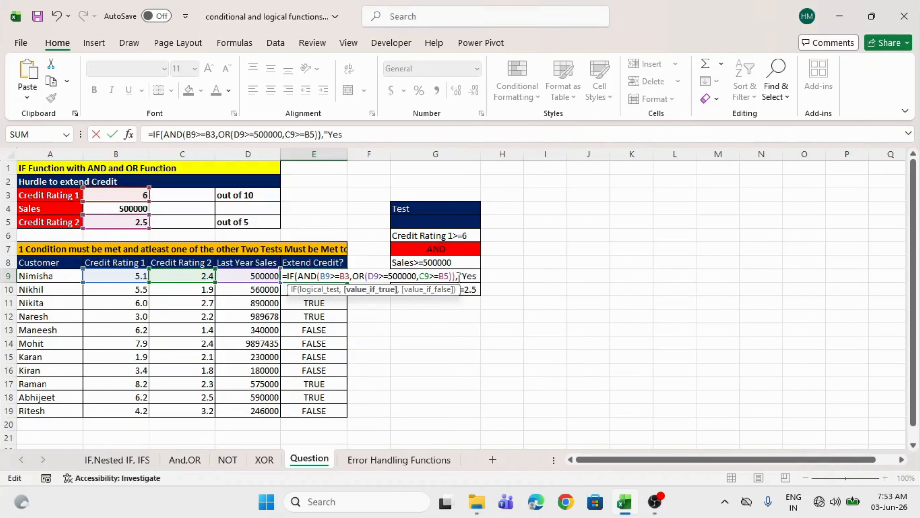
pyautogui.write('",')
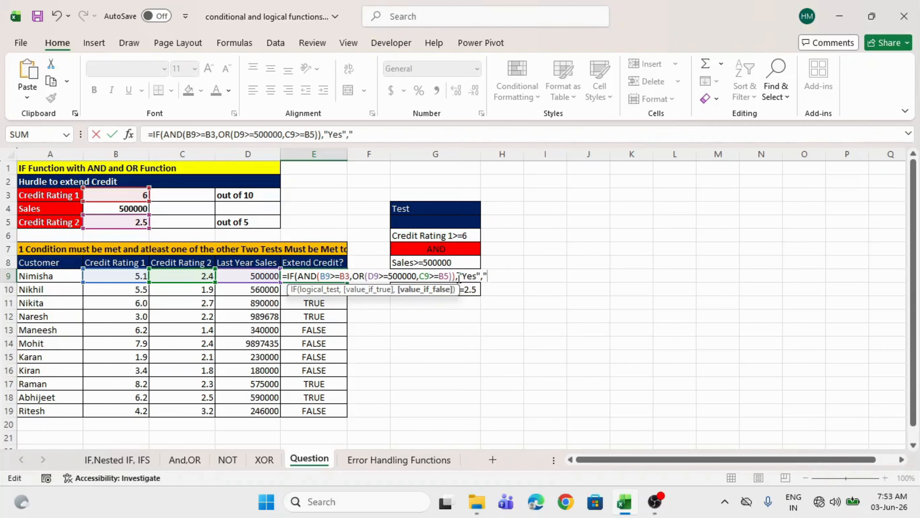
pyautogui.write('"No")')
pyautogui.press('Return')
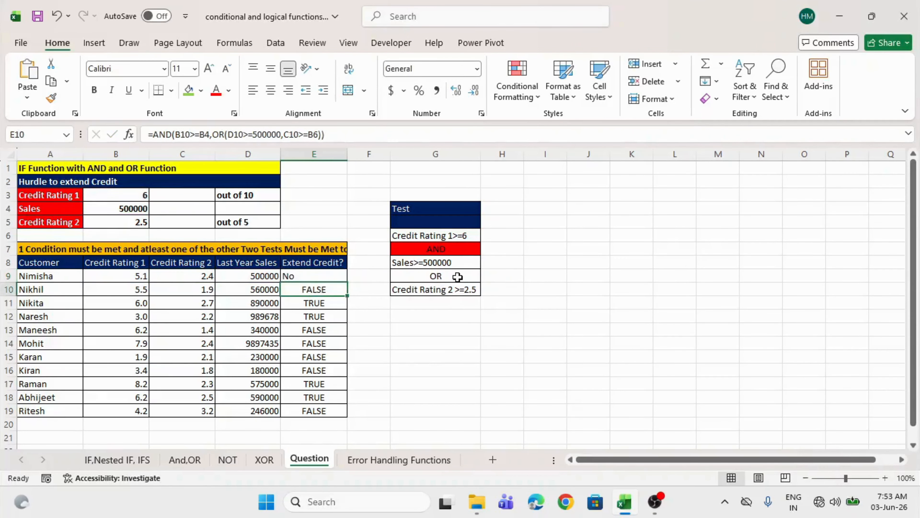
# - Copy the IF formula from E9 down the Extend Credit column through E19 and select the filled range
pyautogui.click(310, 279)
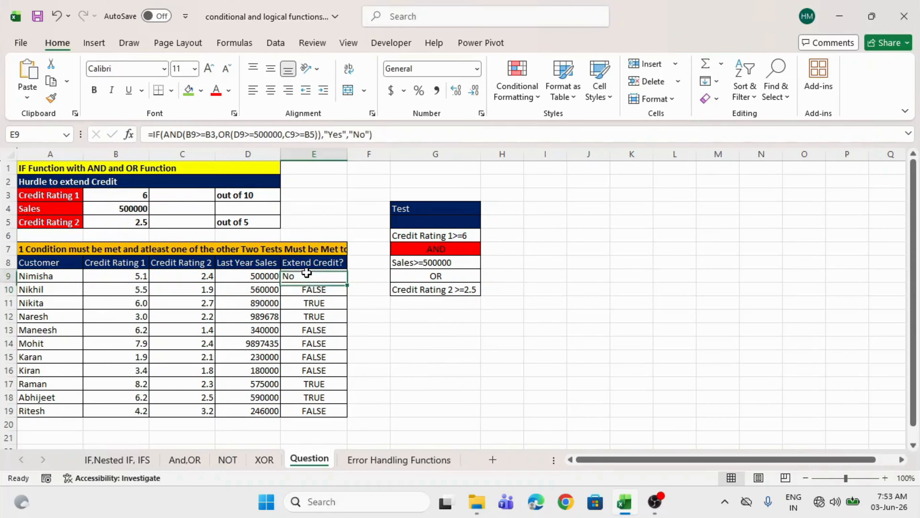
pyautogui.doubleClick(349, 282)
pyautogui.click(337, 274)
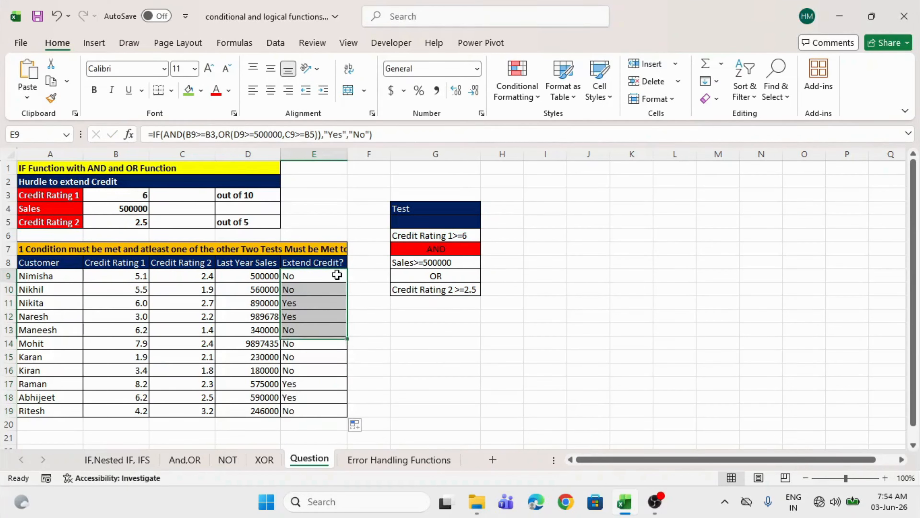
pyautogui.moveTo(337, 275); pyautogui.dragTo(325, 410)
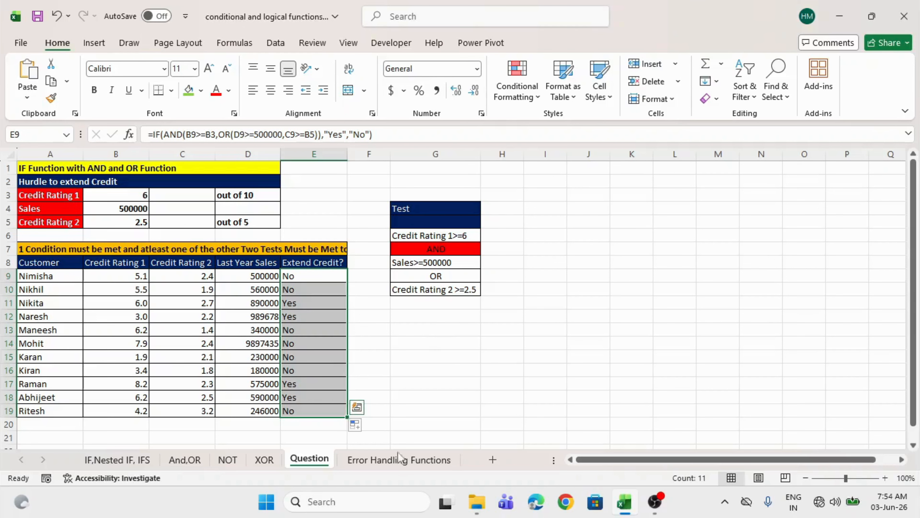
# - Open the Error Handling Functions worksheet and review the employee sales table's columns in A1:E6
pyautogui.click(394, 462)
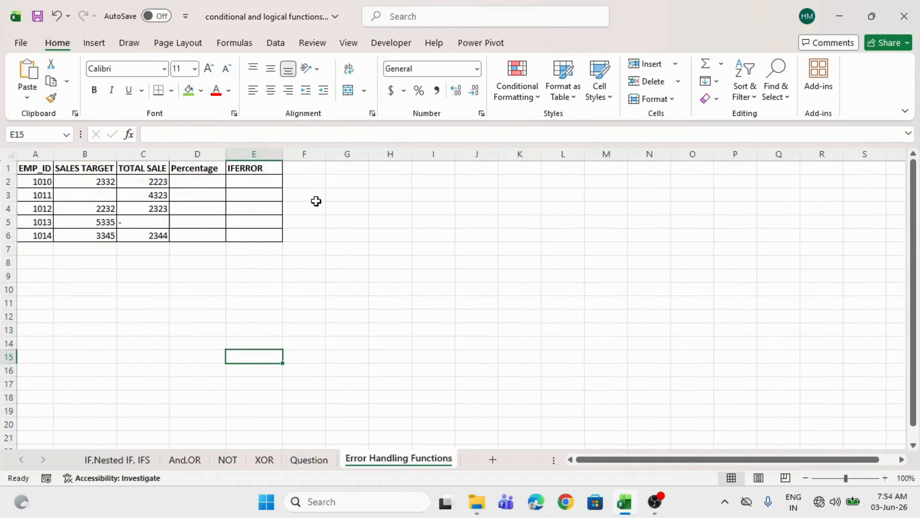
pyautogui.click(89, 182)
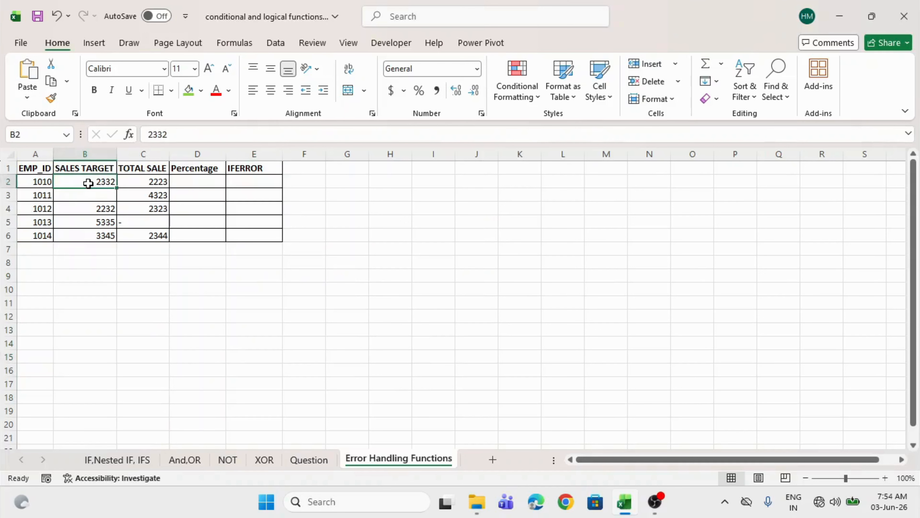
pyautogui.press('Right')
pyautogui.press('Right')
pyautogui.moveTo(36, 168); pyautogui.dragTo(266, 235)
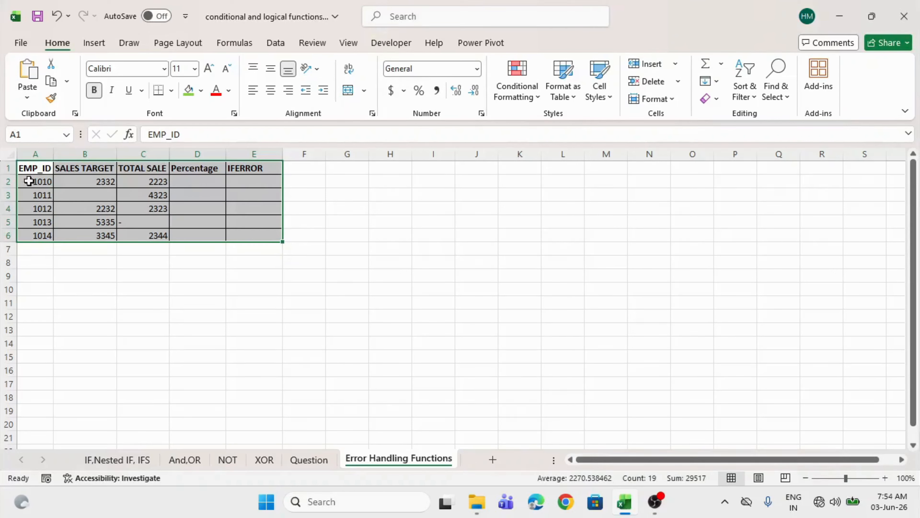
pyautogui.click(32, 171)
pyautogui.moveTo(32, 170); pyautogui.dragTo(214, 168)
pyautogui.click(199, 169)
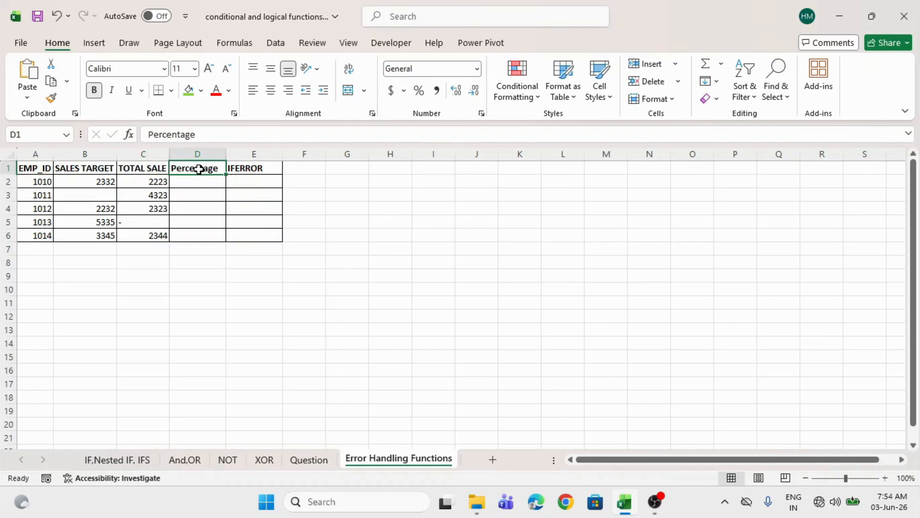
# - Calculate the Percentage in D2 as =C2/B2 and copy the formula down through D6
pyautogui.click(202, 182)
pyautogui.write('=')
pyautogui.press('Left')
pyautogui.press('Left')
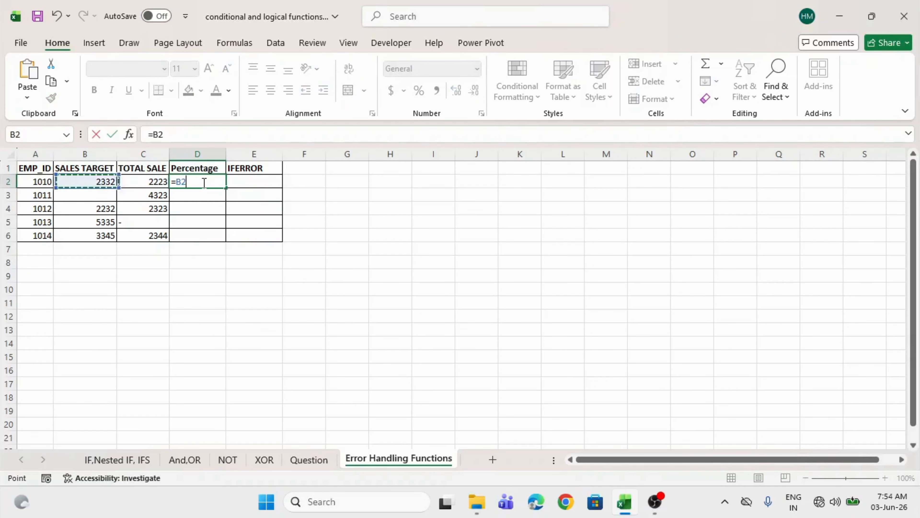
pyautogui.press('Right')
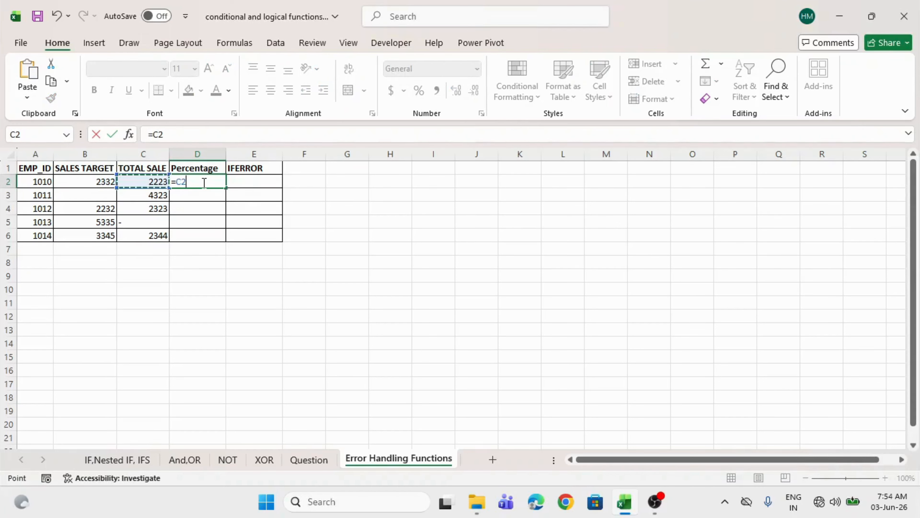
pyautogui.write('/')
pyautogui.press('Left')
pyautogui.press('Left')
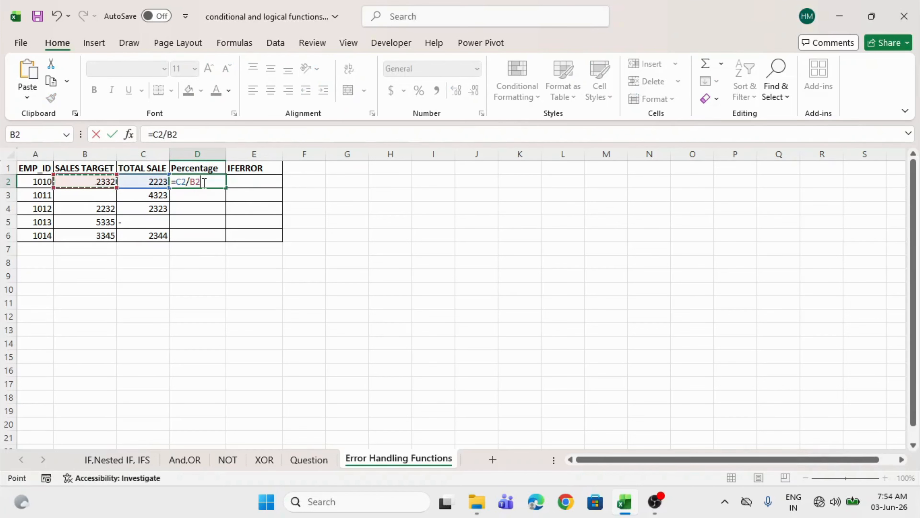
pyautogui.press('Return')
pyautogui.click(203, 182)
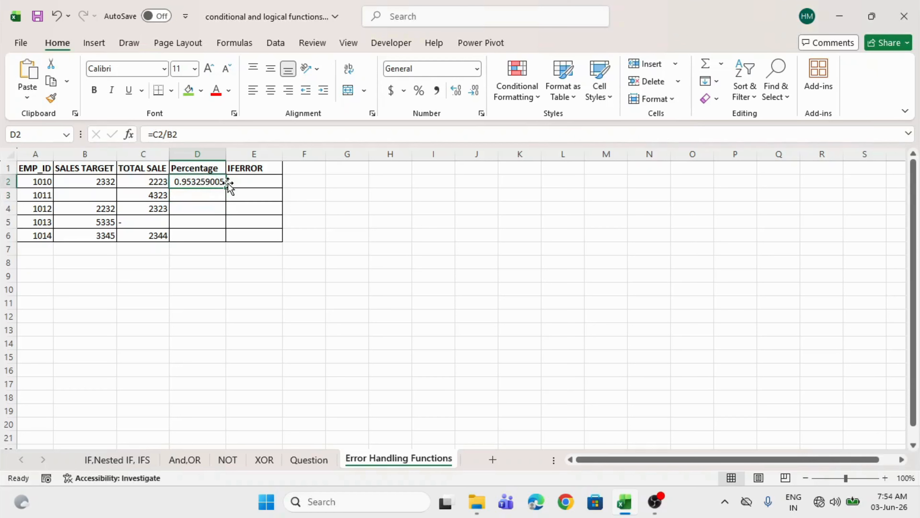
pyautogui.moveTo(227, 188); pyautogui.dragTo(227, 242)
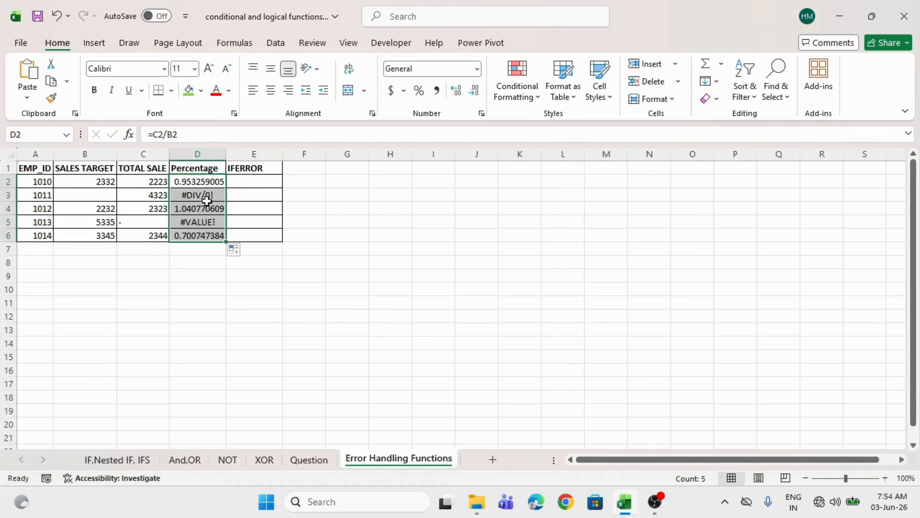
# - Examine the errors in D3 and D5 and trace them to their source cells B3 and C5
pyautogui.click(203, 194)
pyautogui.click(194, 219)
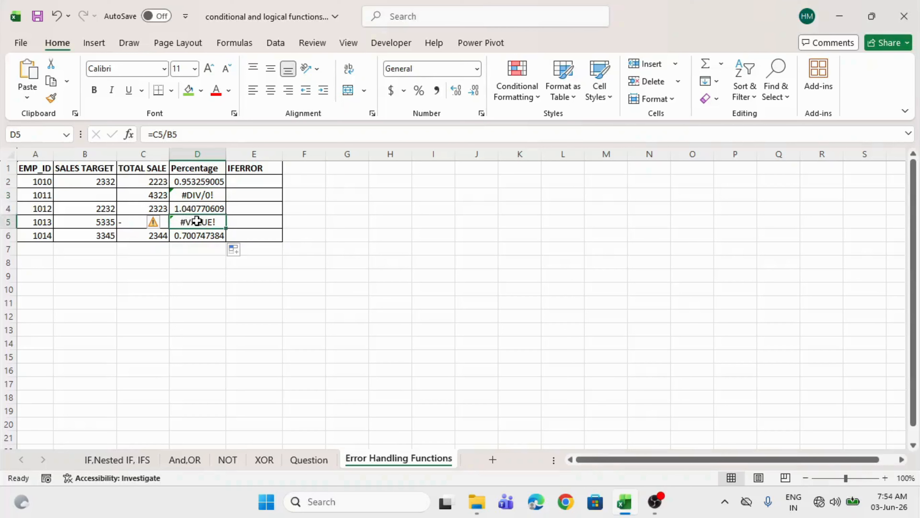
pyautogui.click(95, 197)
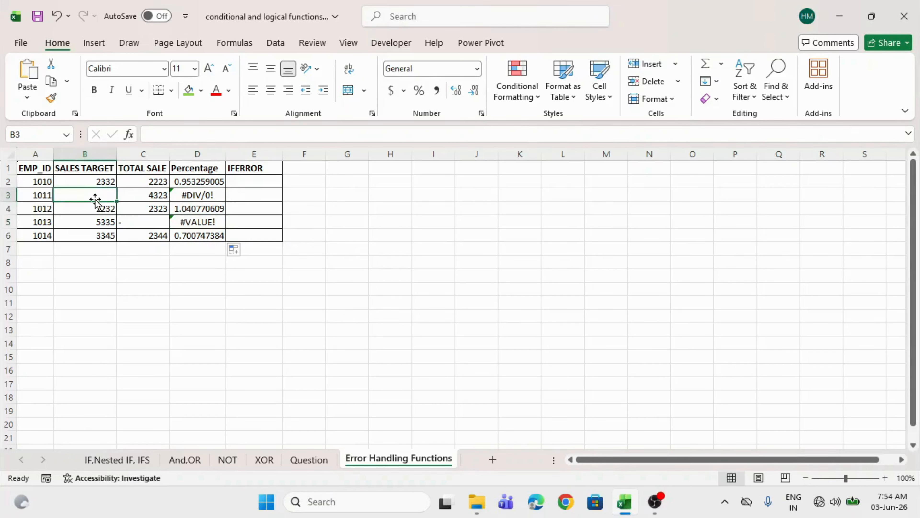
pyautogui.click(204, 196)
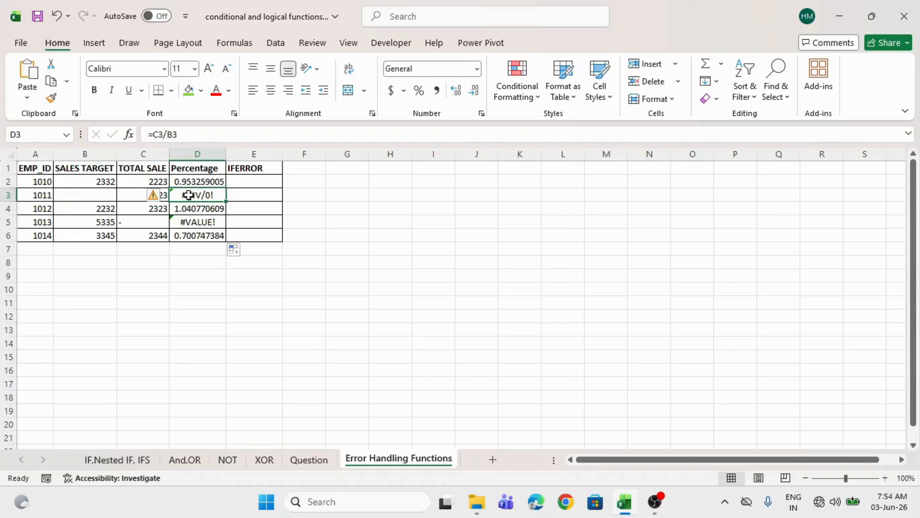
pyautogui.click(159, 219)
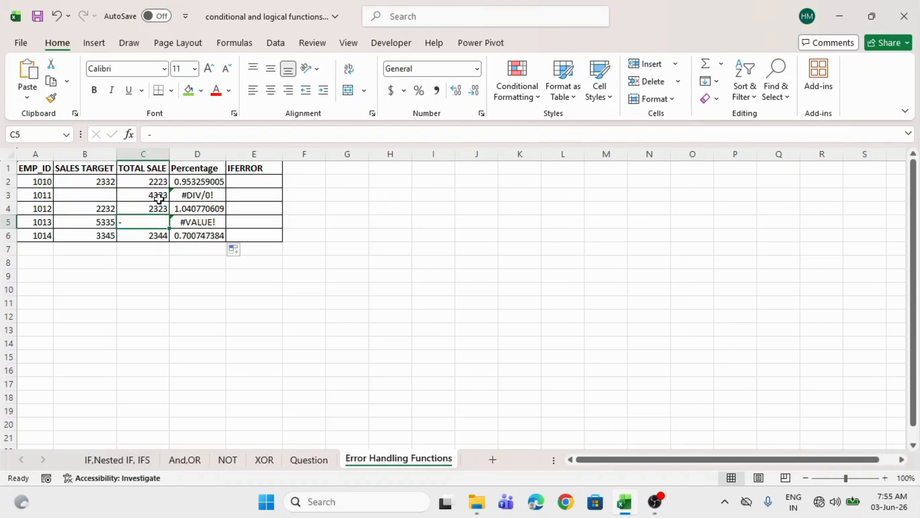
pyautogui.click(194, 223)
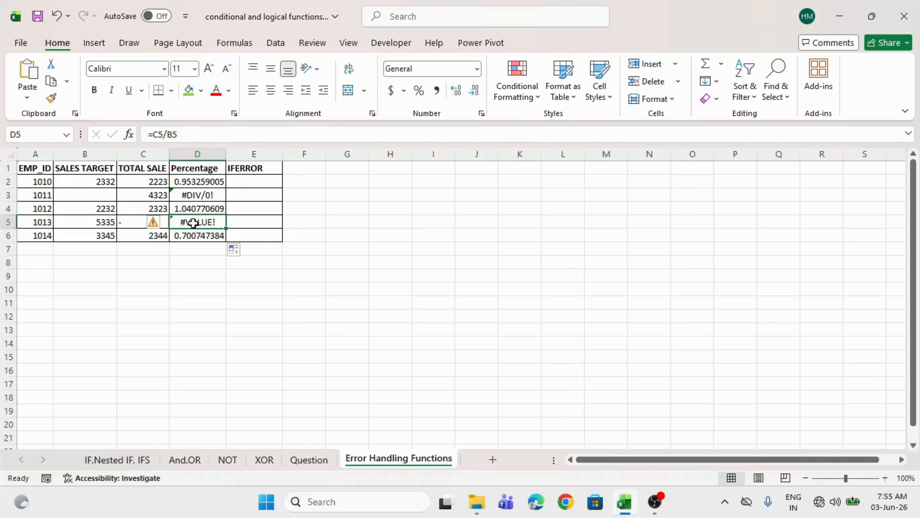
pyautogui.click(139, 221)
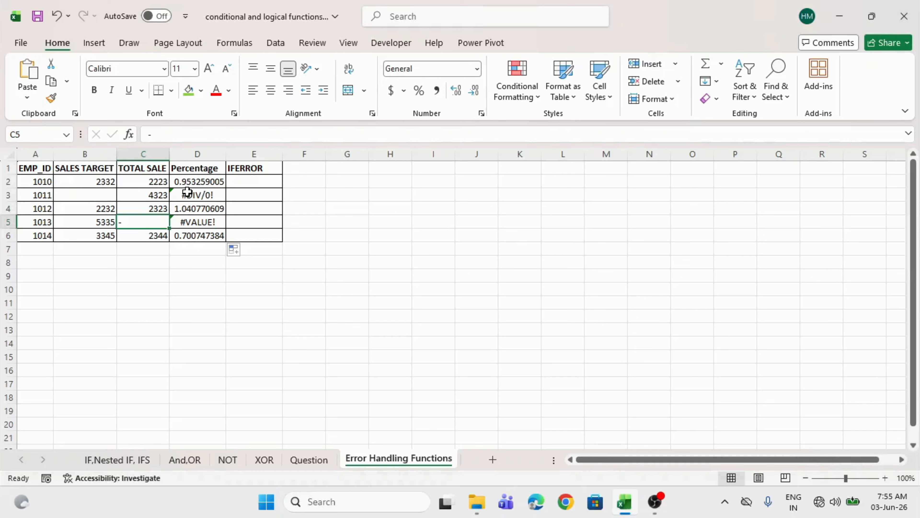
pyautogui.click(200, 194)
pyautogui.keyDown('ctrl'); pyautogui.click(197, 222); pyautogui.keyUp('ctrl')
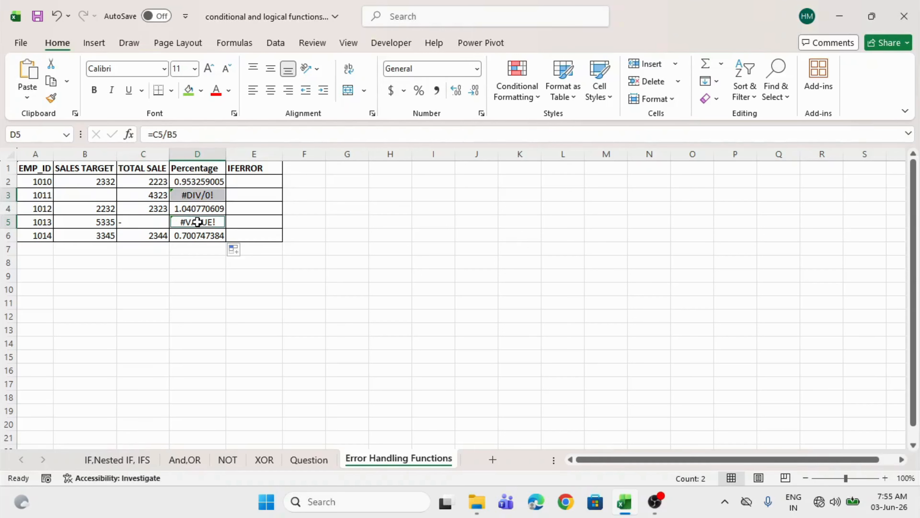
pyautogui.click(185, 195)
# - Wrap the Percentage formula in D2 in IFERROR so it reads =IFERROR(C2/B2,"Not Available")
pyautogui.doubleClick(184, 180)
pyautogui.write('IFERROR(')
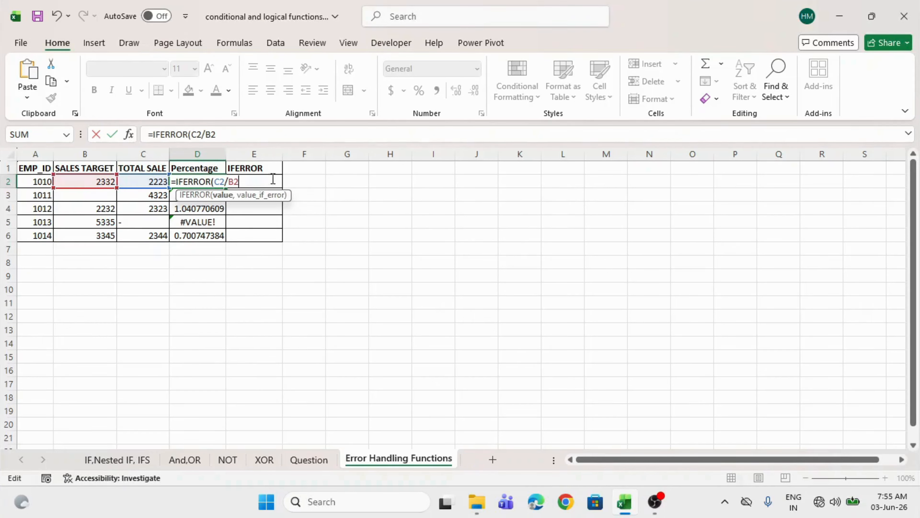
pyautogui.moveTo(239, 182); pyautogui.dragTo(222, 184)
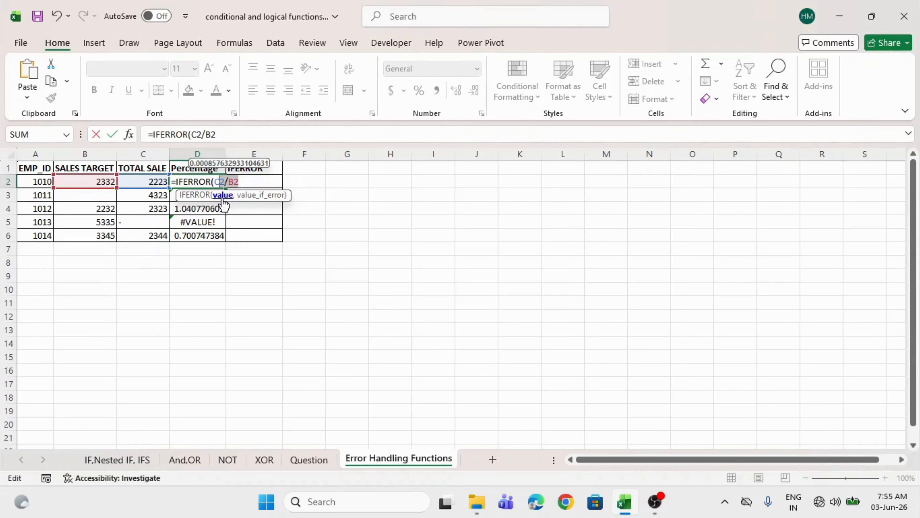
pyautogui.click(243, 184)
pyautogui.moveTo(243, 184); pyautogui.dragTo(220, 185)
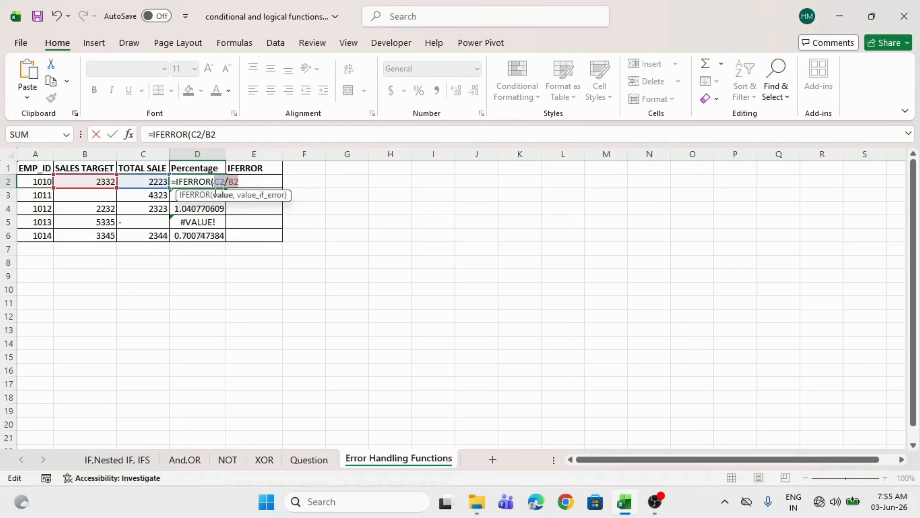
pyautogui.click(248, 183)
pyautogui.write(',')
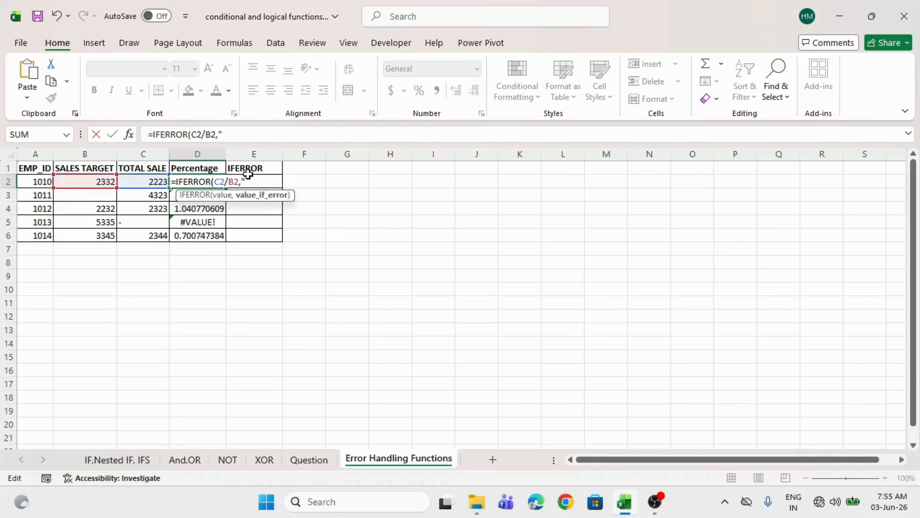
pyautogui.write('"Not Availabl')
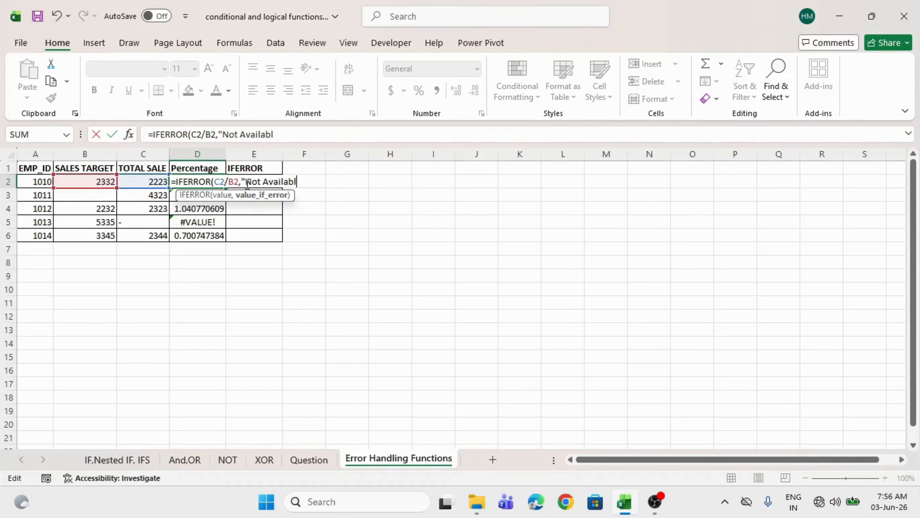
pyautogui.write('e")')
pyautogui.press('Return')
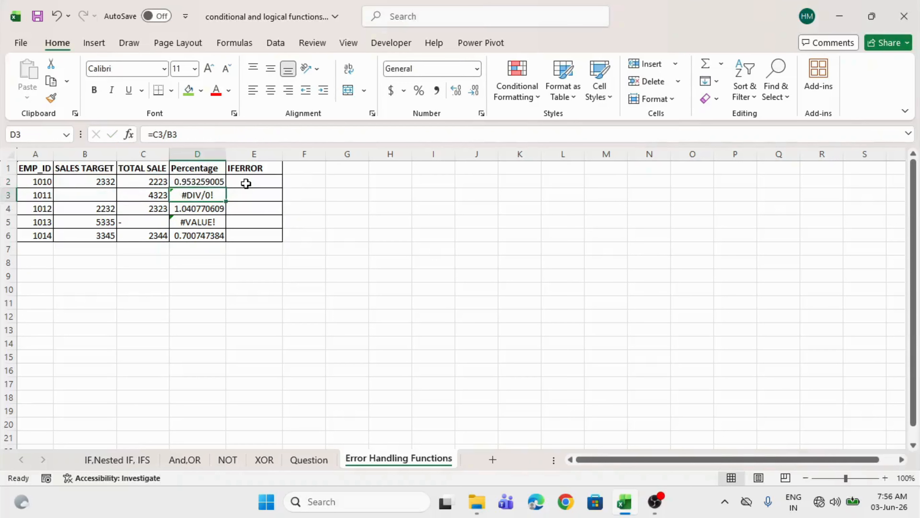
# - Copy the IFERROR formula from D2 down through D6 and auto-fit the width of the Percentage column
pyautogui.click(203, 181)
pyautogui.moveTo(226, 189); pyautogui.dragTo(225, 239)
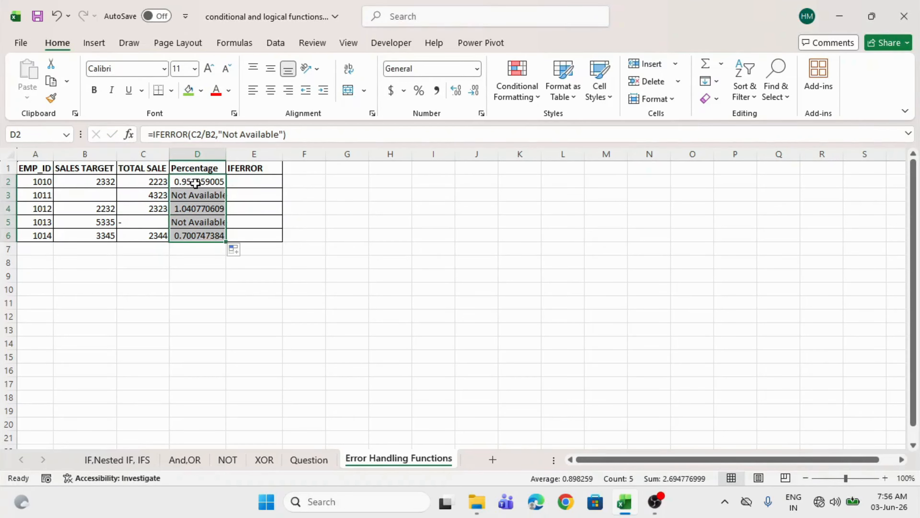
pyautogui.doubleClick(226, 154)
# - Review the Percentage results in D2, D3 and D5, and look over the employee sales table in A1:D6
pyautogui.click(138, 178)
pyautogui.click(200, 179)
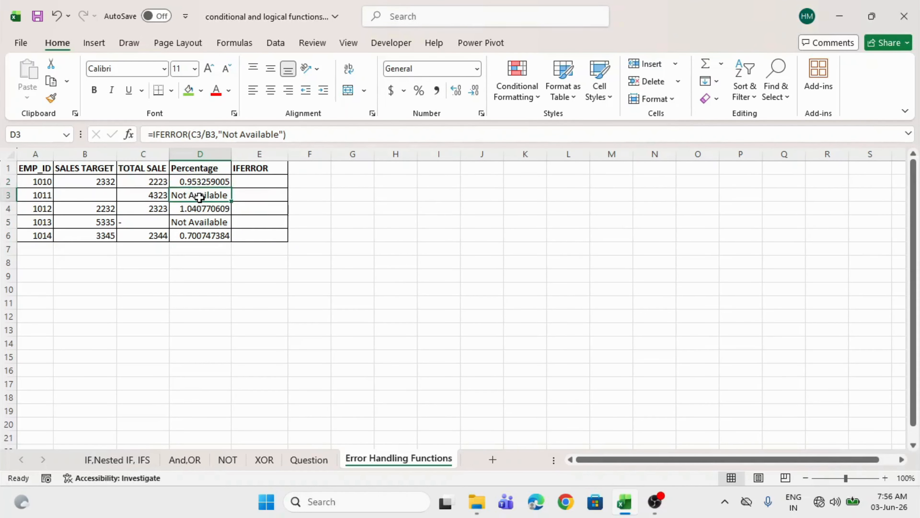
pyautogui.click(190, 223)
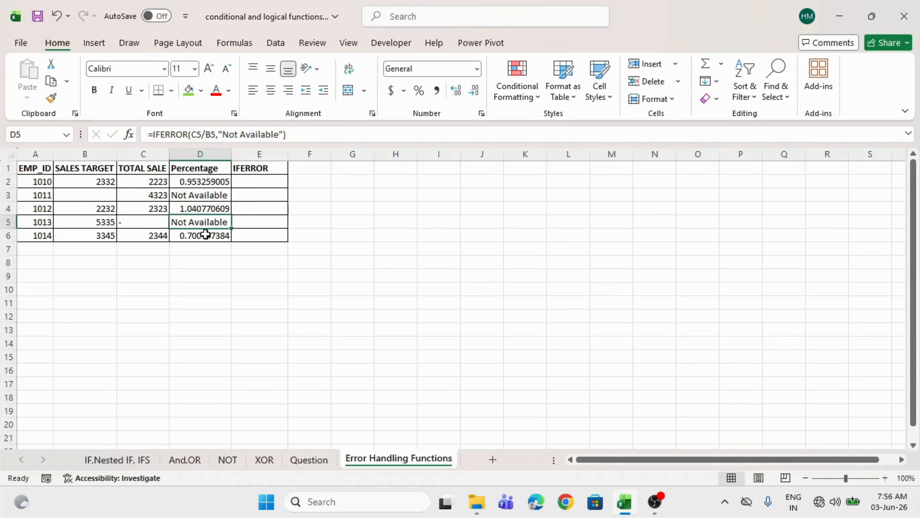
pyautogui.click(36, 178)
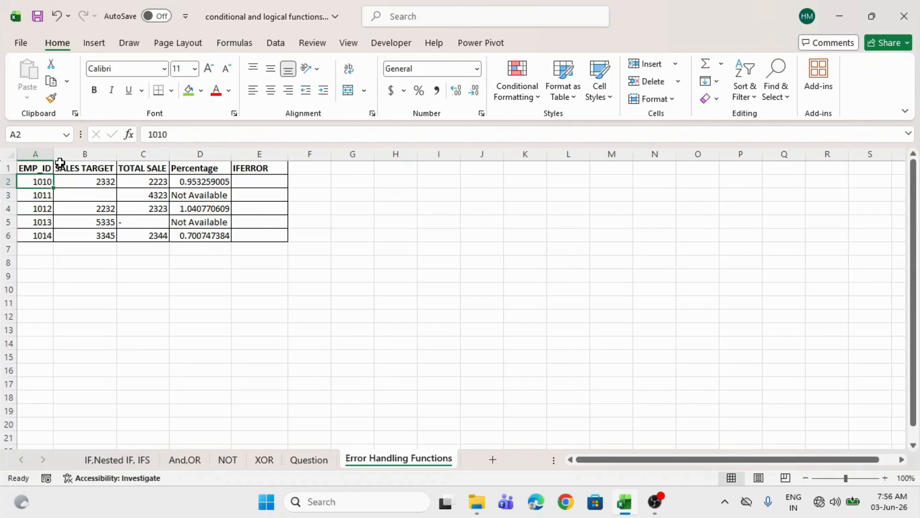
pyautogui.click(38, 166)
pyautogui.moveTo(38, 166); pyautogui.dragTo(212, 236)
pyautogui.click(392, 245)
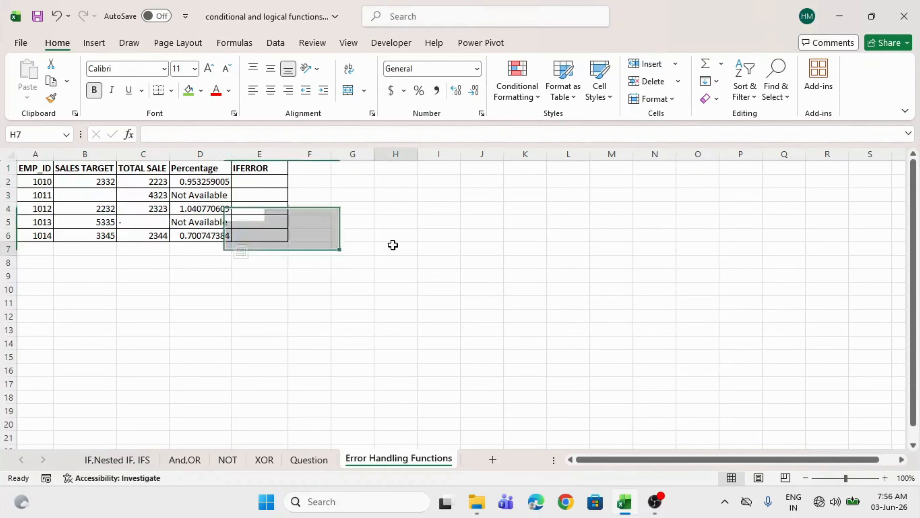